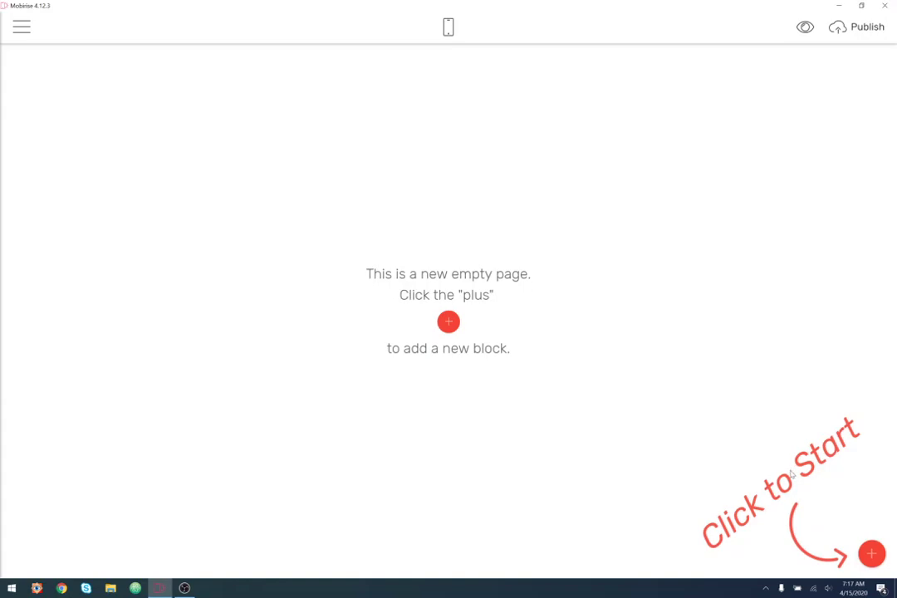
Add the white menu block and the white footer block with logo and social icons to the empty page.
{"action": "left_click", "coordinate": [872, 553]}
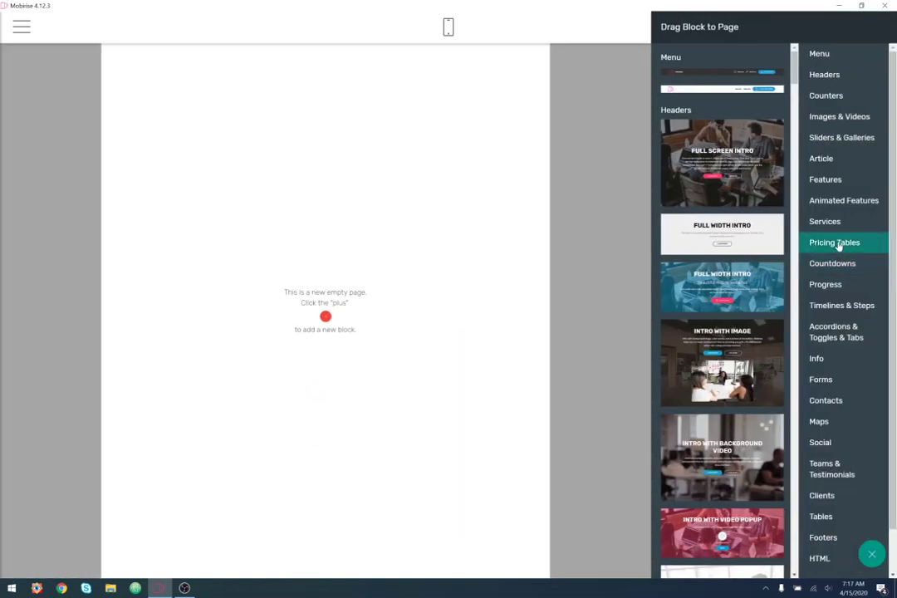
{"action": "left_click_drag", "start_coordinate": [729, 90], "coordinate": [521, 124]}
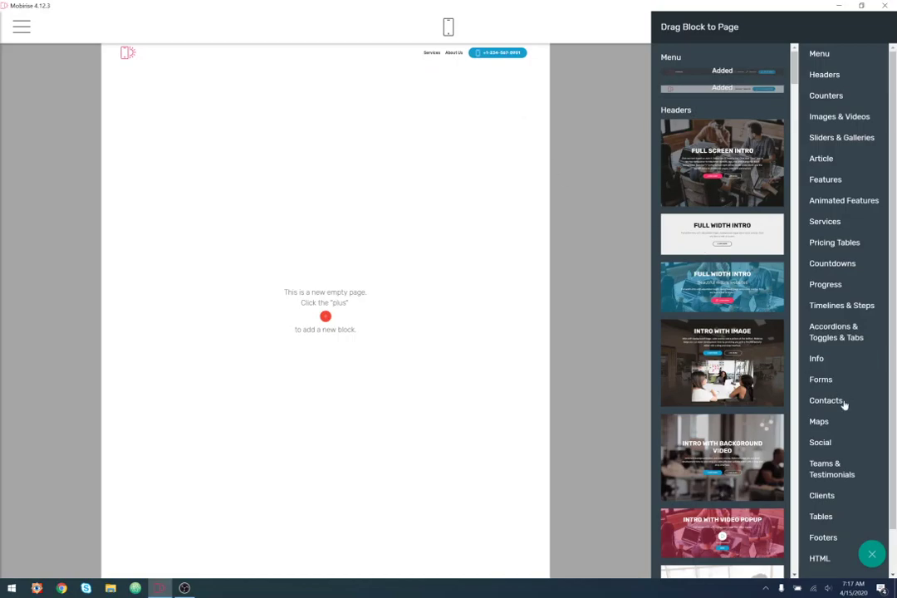
{"action": "left_click", "coordinate": [821, 537]}
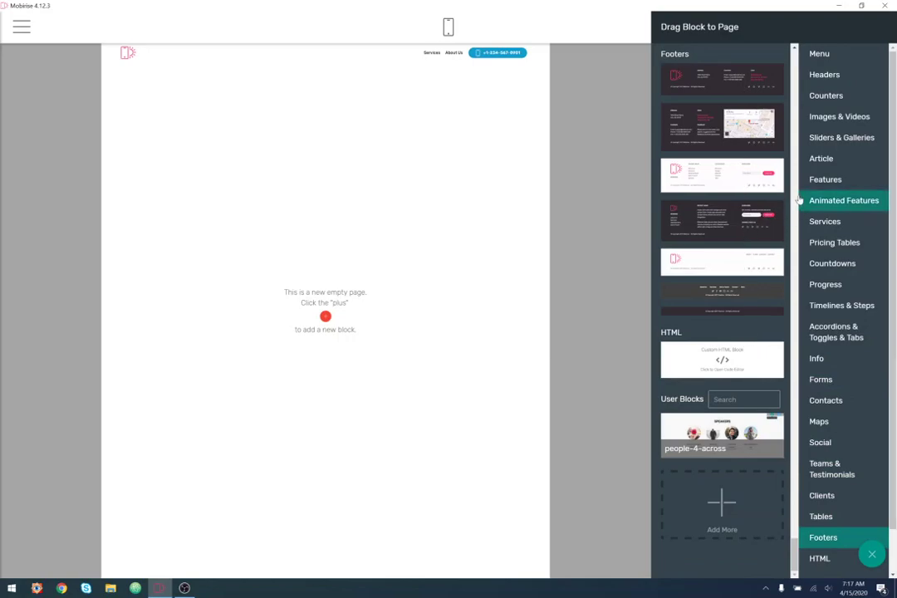
{"action": "left_click_drag", "start_coordinate": [721, 262], "coordinate": [409, 478]}
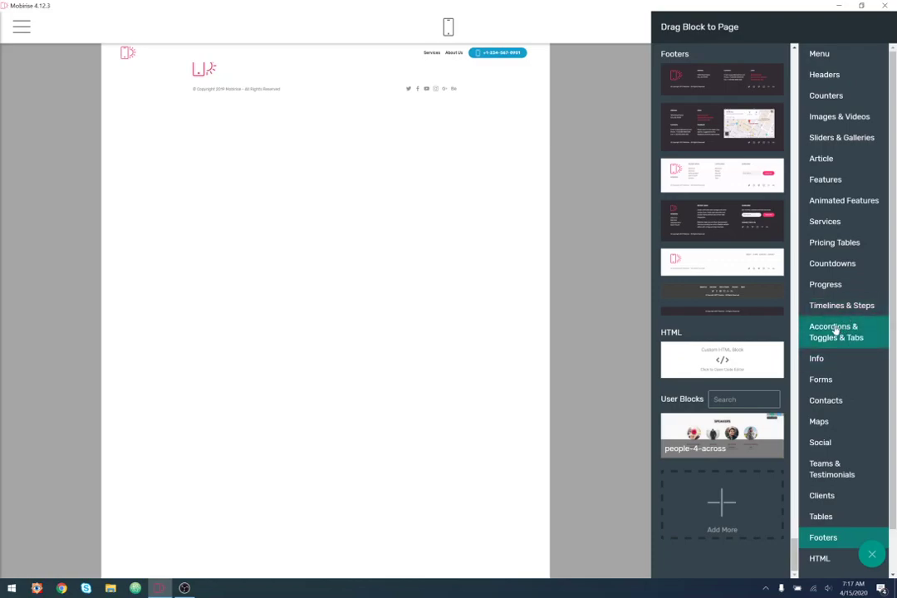
Add the dark Full Screen Intro header block below the footer and the three-plan pricing table block beneath it.
{"action": "left_click", "coordinate": [809, 84]}
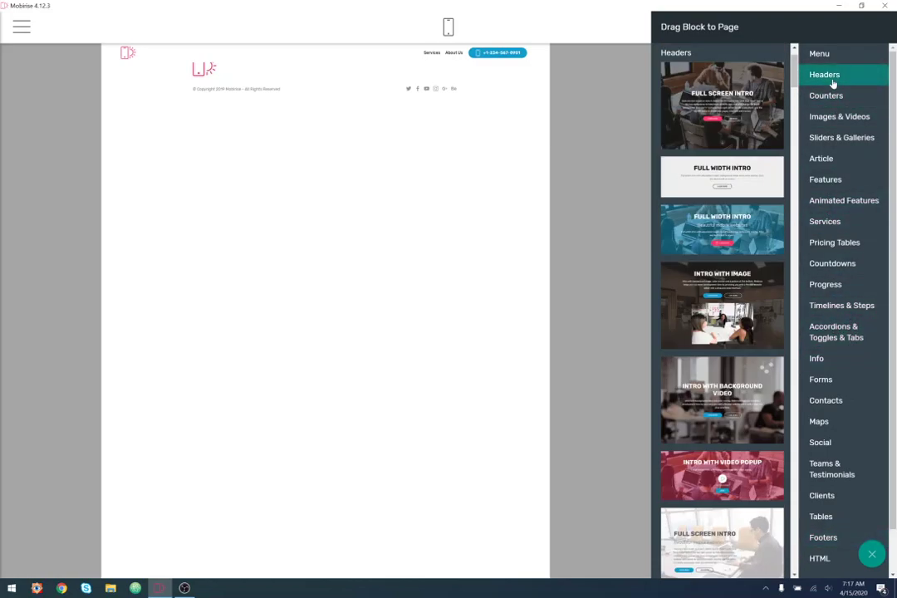
{"action": "left_click_drag", "start_coordinate": [714, 83], "coordinate": [233, 156]}
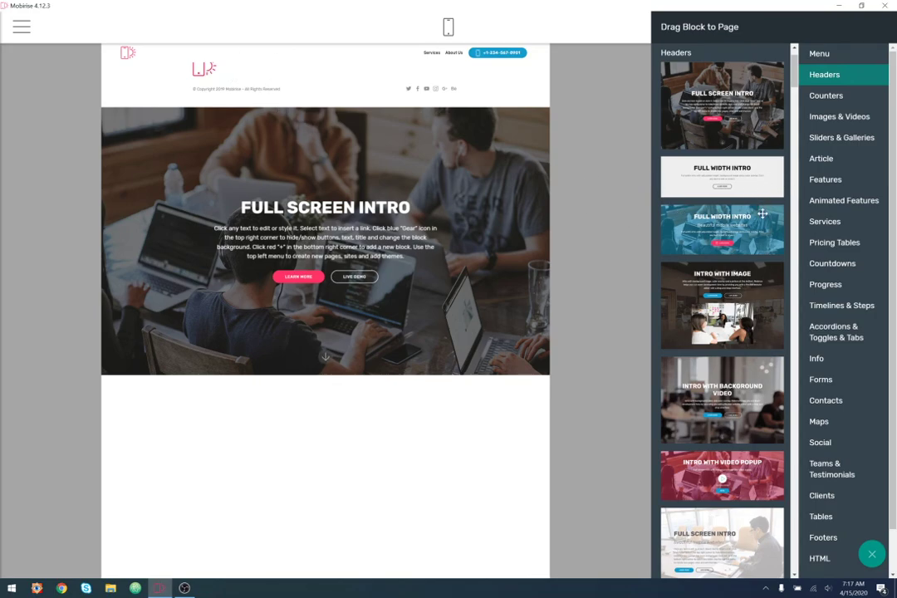
{"action": "scroll", "coordinate": [762, 211], "scroll_direction": "down", "scroll_amount": 5}
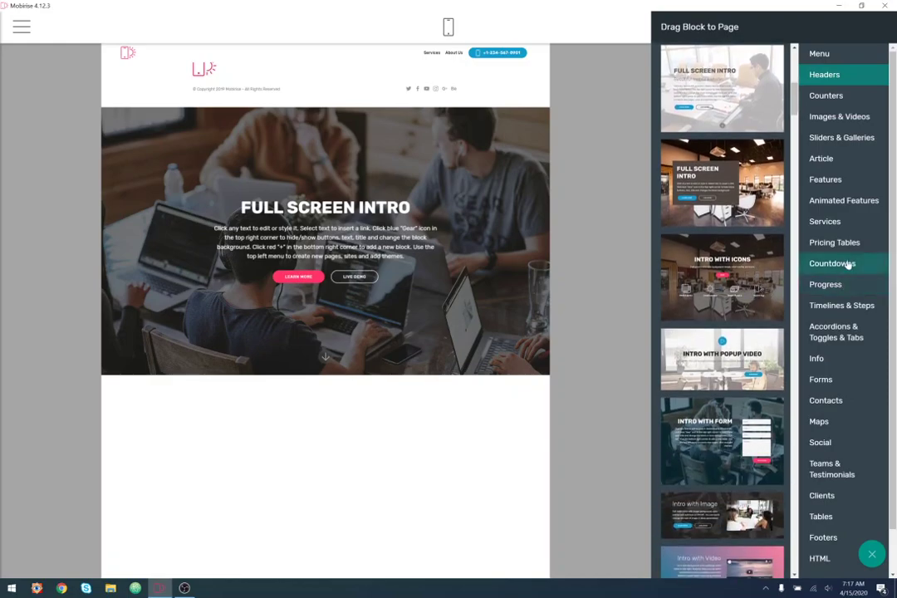
{"action": "left_click", "coordinate": [841, 244]}
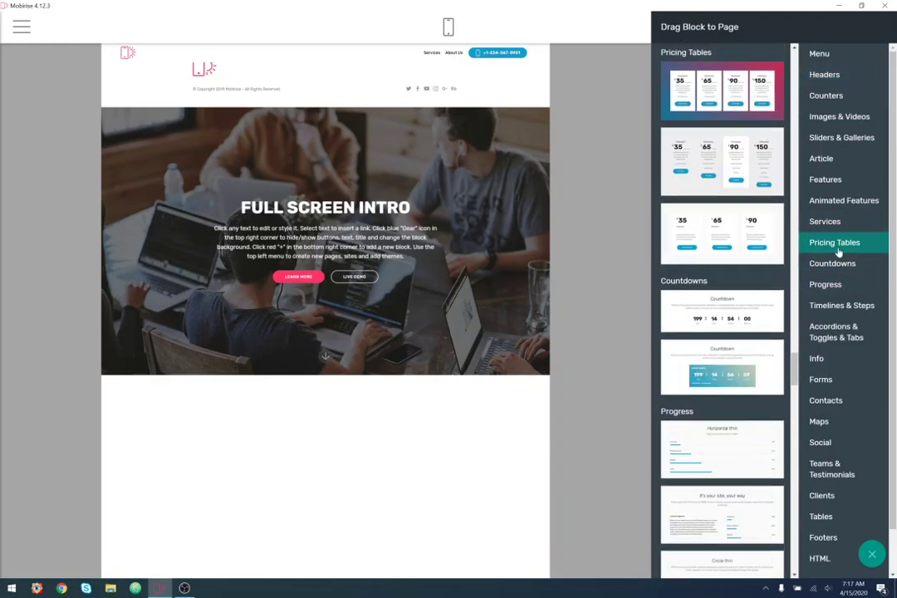
{"action": "left_click_drag", "start_coordinate": [706, 241], "coordinate": [377, 435]}
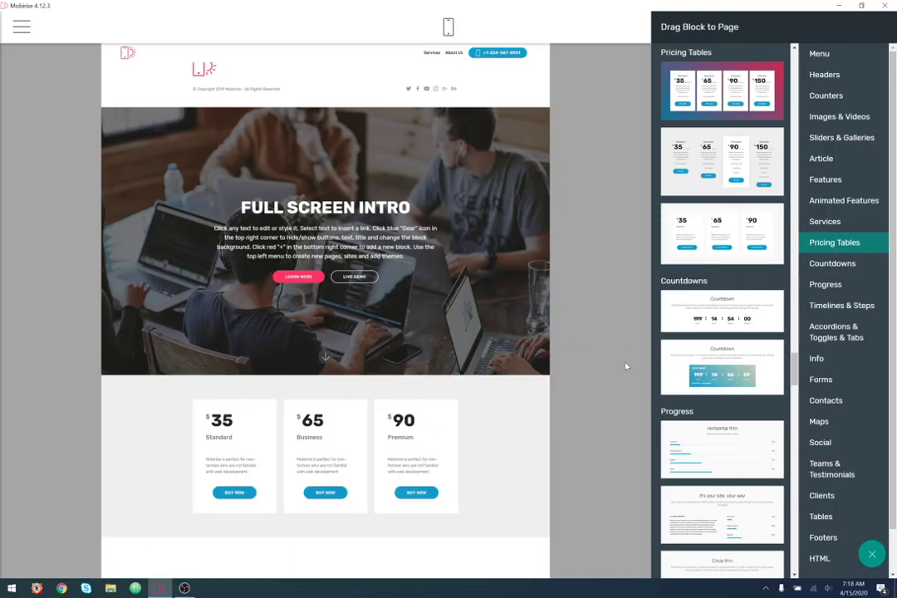
Insert the plain white Countdown block between the Full Screen Intro and the pricing table.
{"action": "left_click", "coordinate": [844, 268]}
{"action": "left_click_drag", "start_coordinate": [721, 88], "coordinate": [354, 369]}
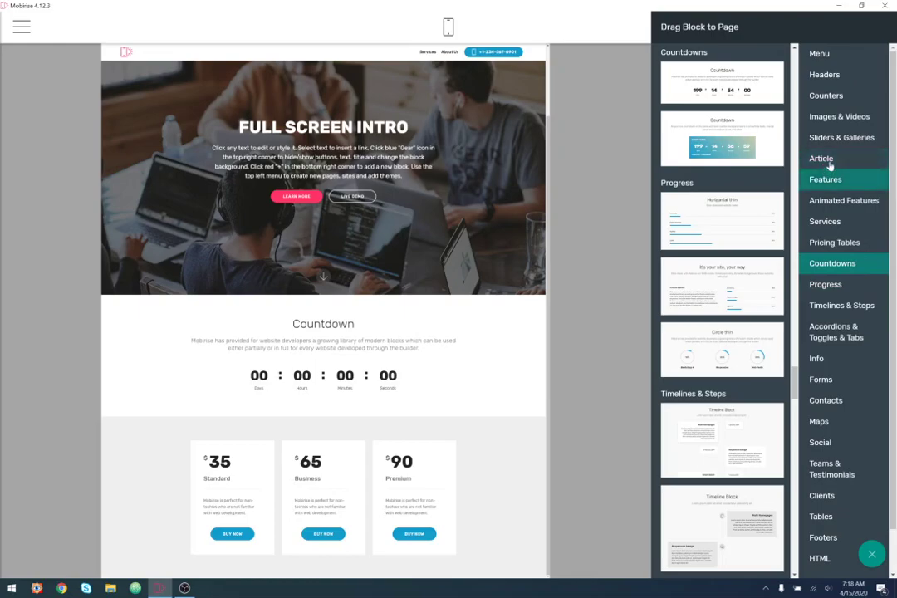
Insert the Article video block between the countdown and the pricing table.
{"action": "left_click", "coordinate": [826, 102]}
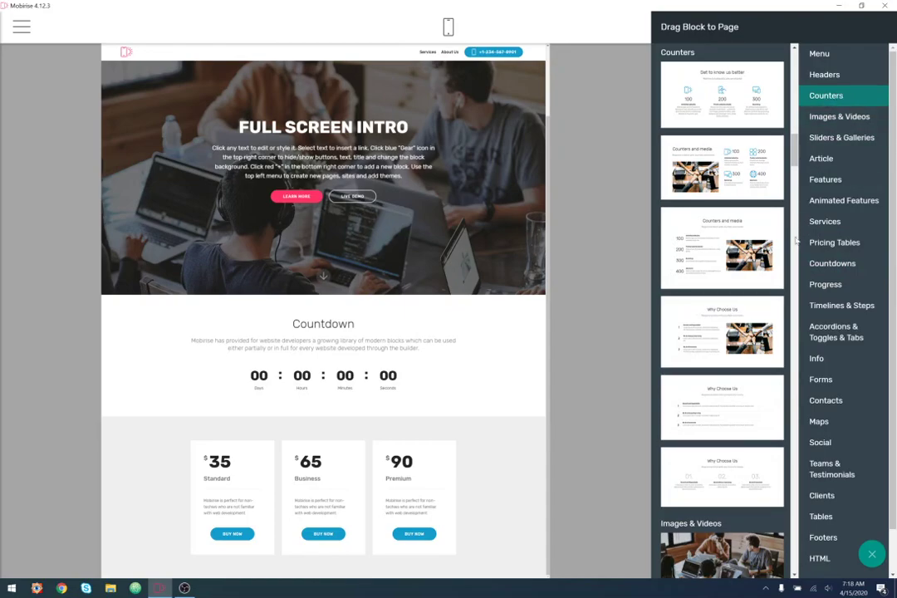
{"action": "scroll", "coordinate": [767, 255], "scroll_direction": "up", "scroll_amount": 5}
{"action": "scroll", "coordinate": [767, 255], "scroll_direction": "up", "scroll_amount": 3}
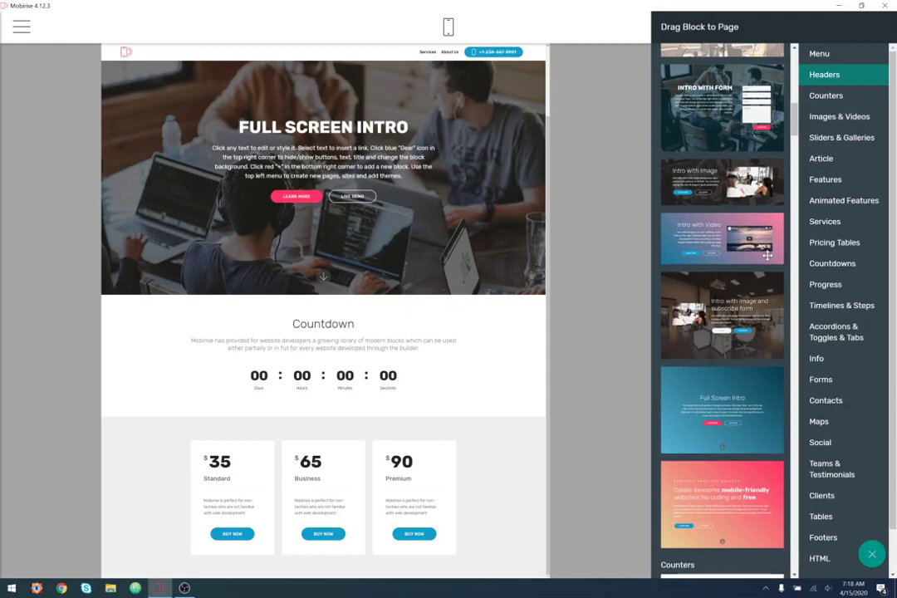
{"action": "scroll", "coordinate": [767, 255], "scroll_direction": "down", "scroll_amount": 10}
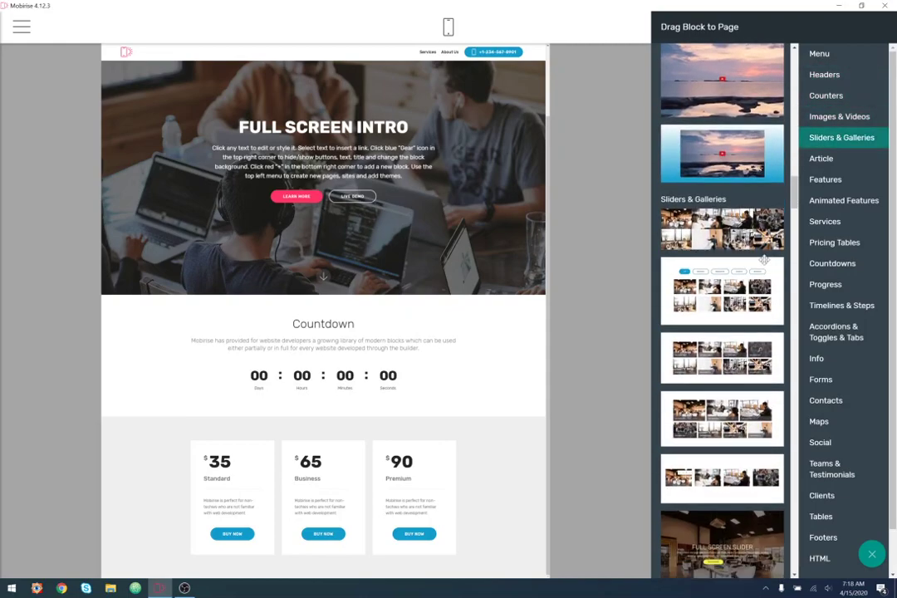
{"action": "scroll", "coordinate": [768, 262], "scroll_direction": "down", "scroll_amount": 3}
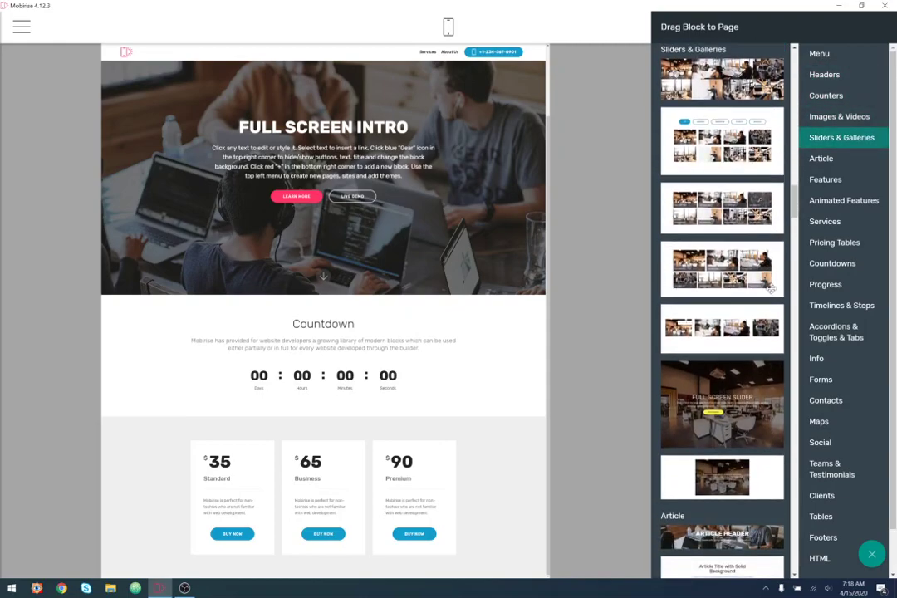
{"action": "left_click", "coordinate": [822, 159]}
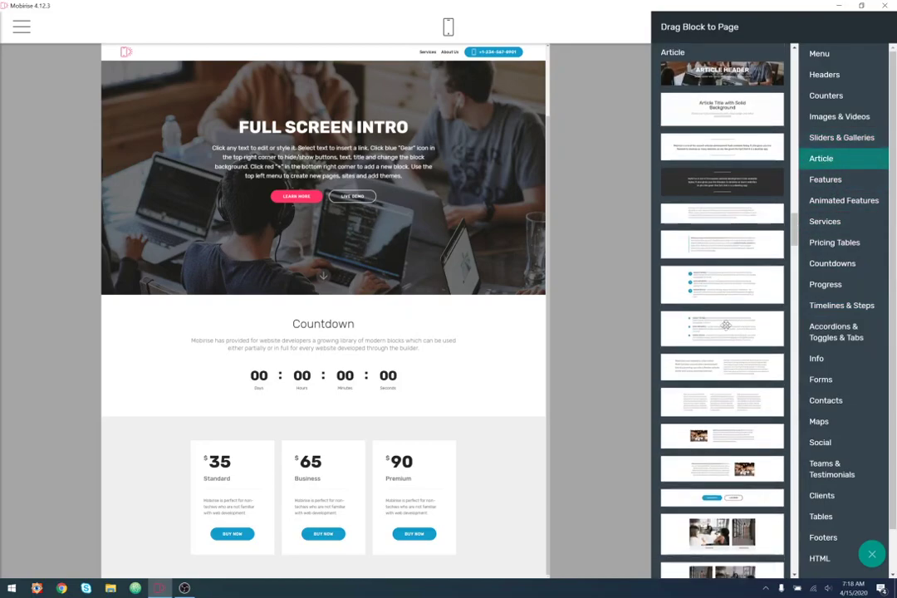
{"action": "scroll", "coordinate": [724, 401], "scroll_direction": "down", "scroll_amount": 1}
{"action": "scroll", "coordinate": [725, 401], "scroll_direction": "down", "scroll_amount": 4}
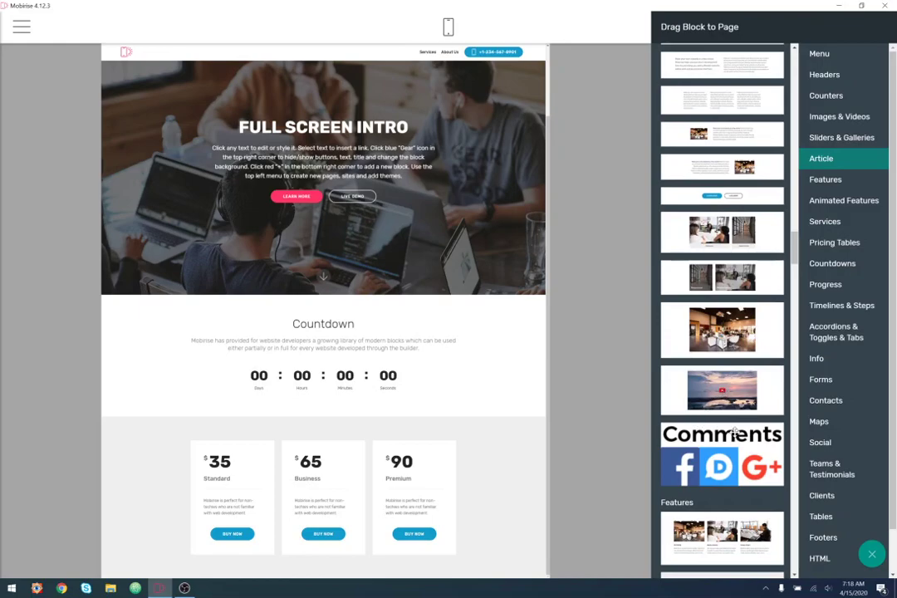
{"action": "left_click_drag", "start_coordinate": [721, 390], "coordinate": [344, 438]}
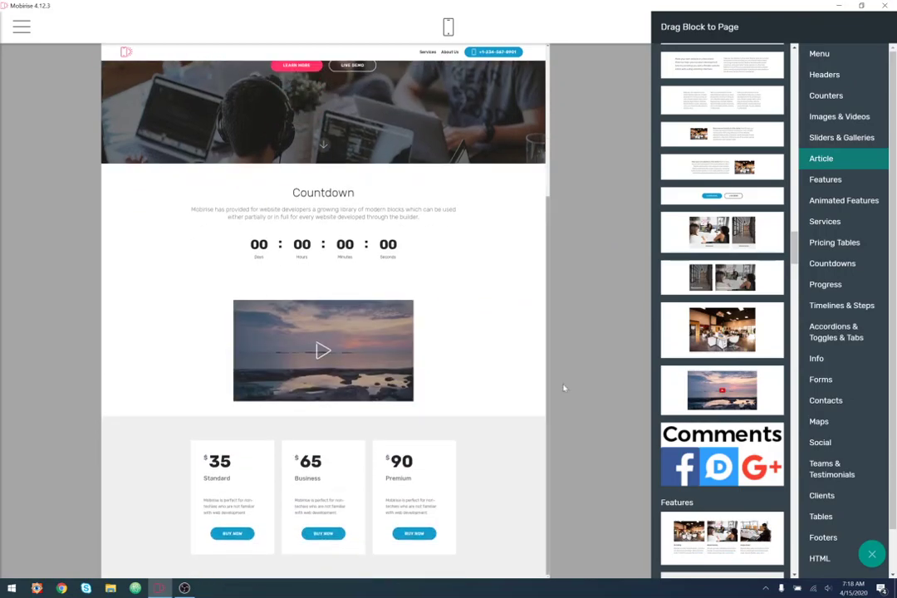
Insert an Article paragraph text block above the video, and the Article Header block with background image between that text and the video.
{"action": "scroll", "coordinate": [722, 249], "scroll_direction": "up", "scroll_amount": 5}
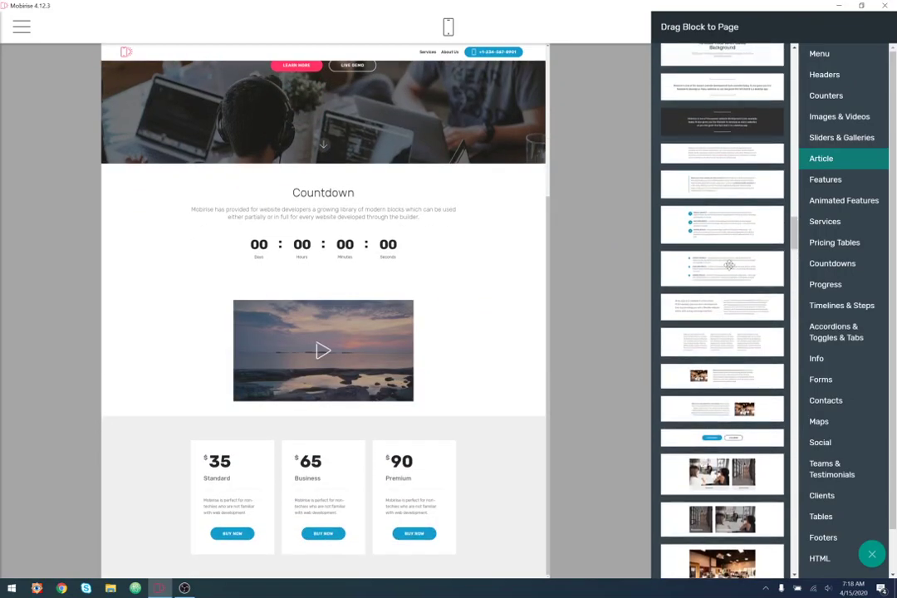
{"action": "scroll", "coordinate": [729, 237], "scroll_direction": "up", "scroll_amount": 1}
{"action": "left_click_drag", "start_coordinate": [724, 231], "coordinate": [536, 299]}
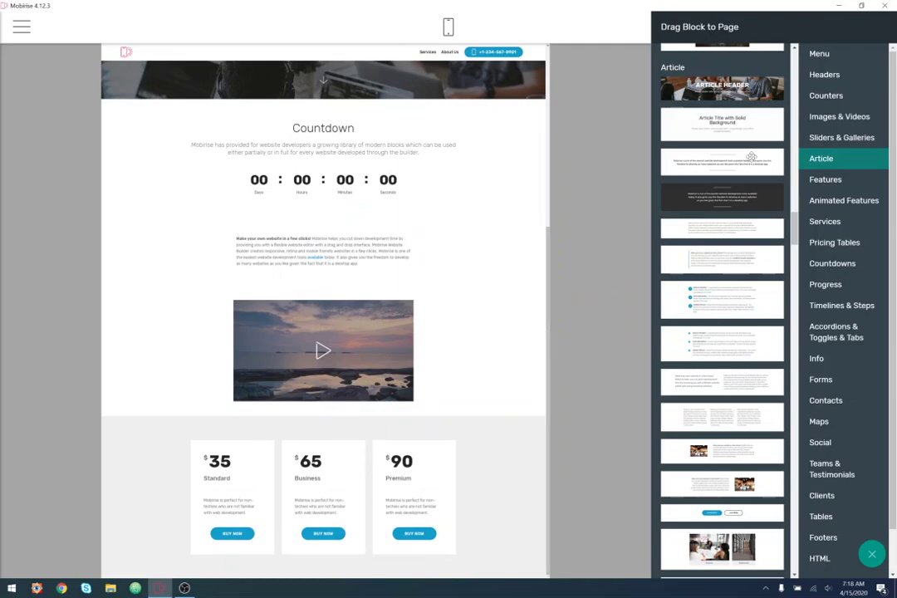
{"action": "scroll", "coordinate": [739, 166], "scroll_direction": "up", "scroll_amount": 3}
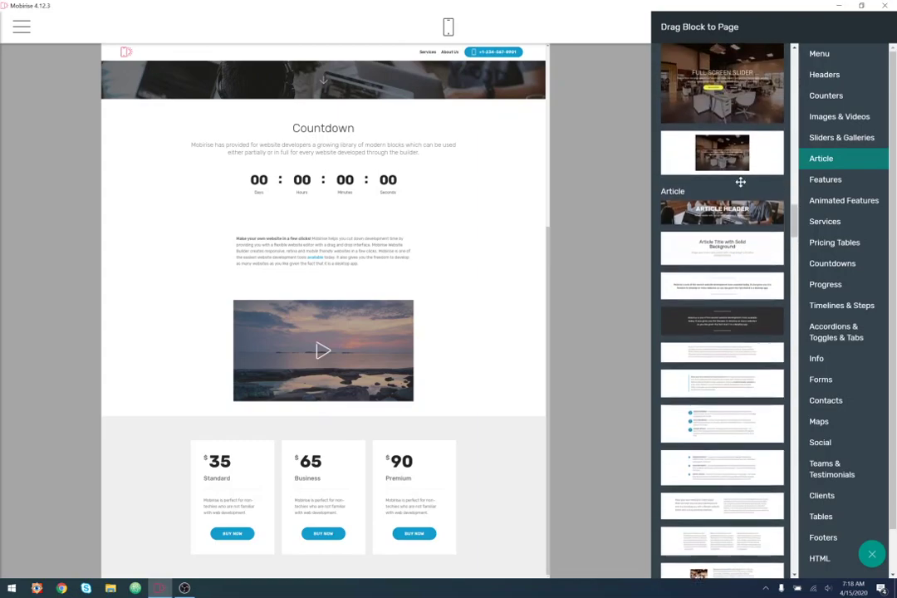
{"action": "left_click_drag", "start_coordinate": [722, 237], "coordinate": [311, 299]}
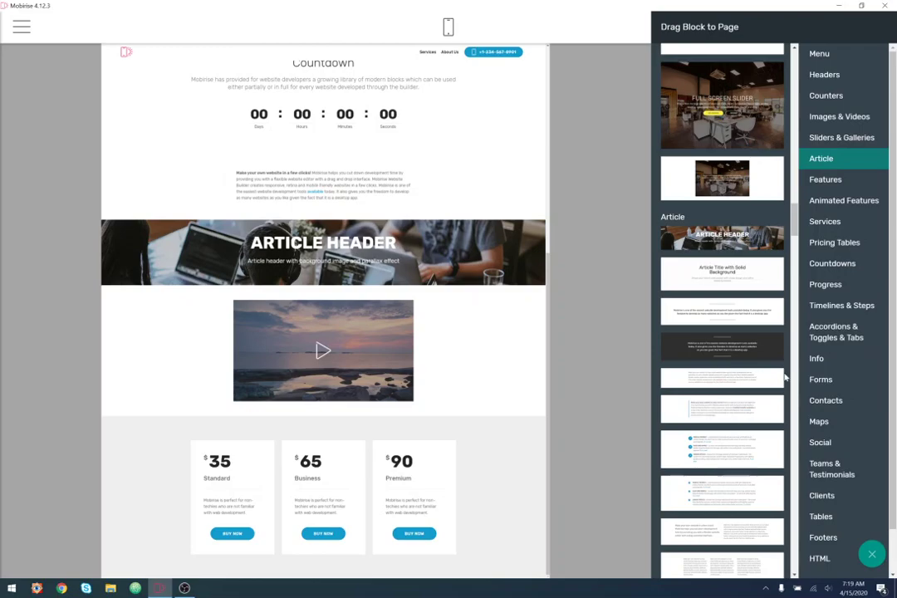
Add the three-column Our Contacts block beneath the pricing table and the full-width map block below it.
{"action": "left_click", "coordinate": [840, 222]}
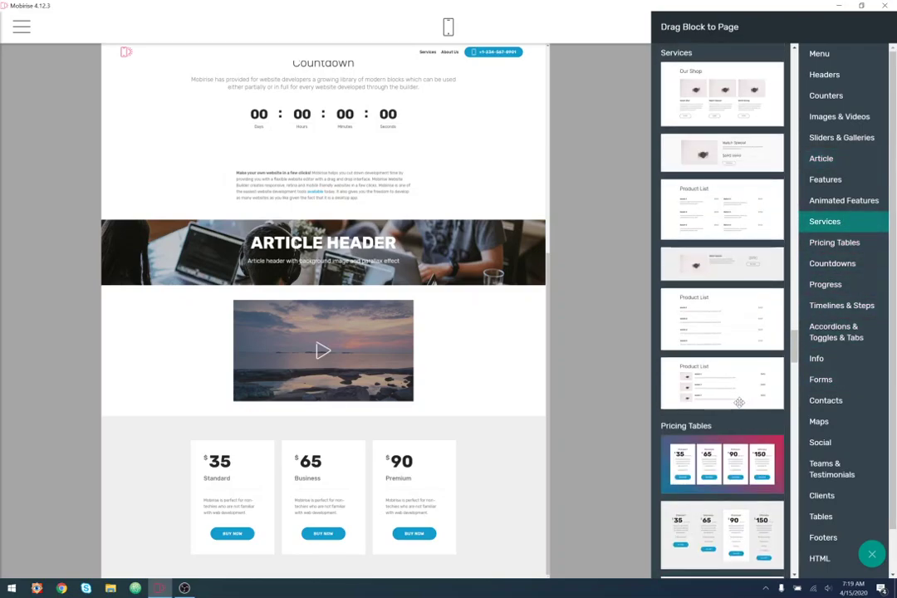
{"action": "scroll", "coordinate": [739, 403], "scroll_direction": "down", "scroll_amount": 8}
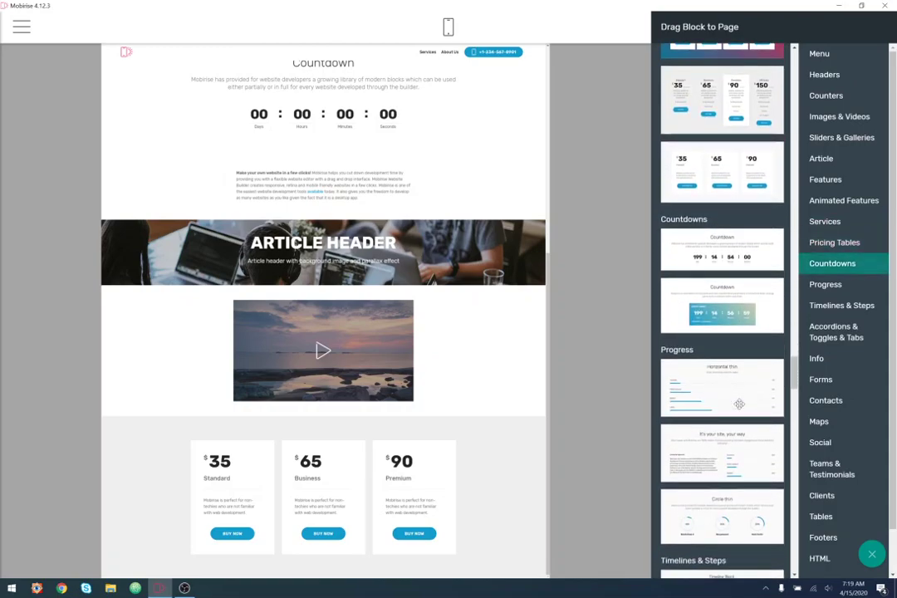
{"action": "scroll", "coordinate": [739, 404], "scroll_direction": "down", "scroll_amount": 4}
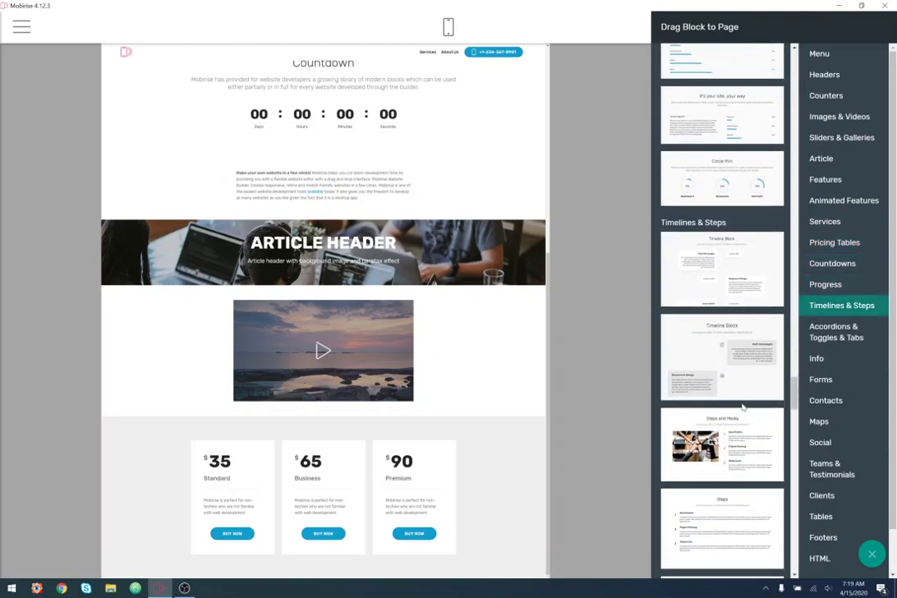
{"action": "scroll", "coordinate": [742, 407], "scroll_direction": "down", "scroll_amount": 4}
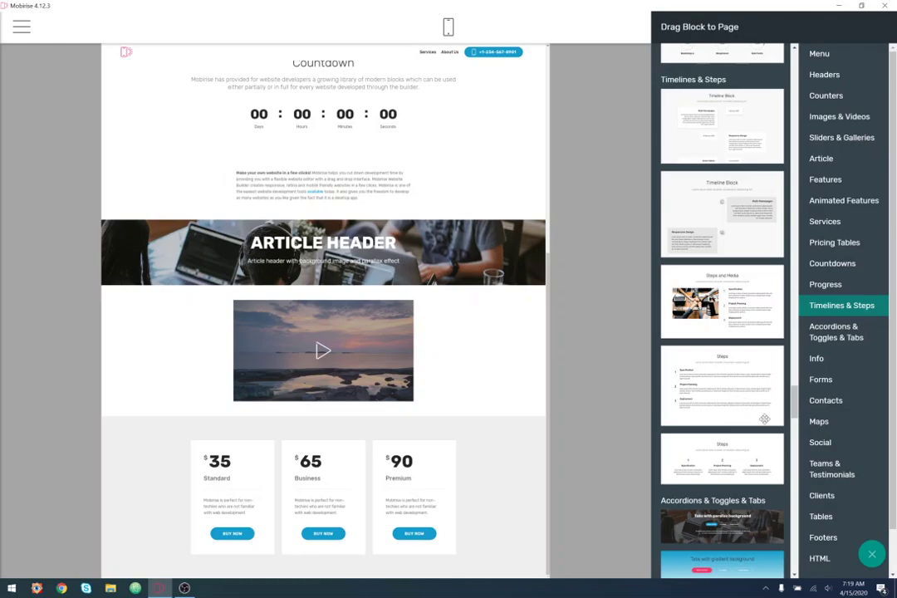
{"action": "left_click", "coordinate": [832, 404]}
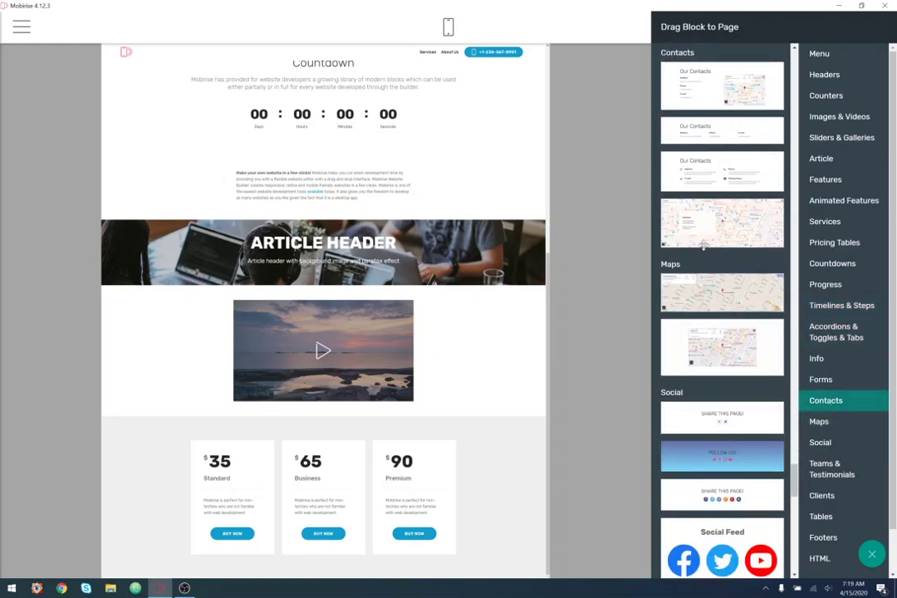
{"action": "left_click_drag", "start_coordinate": [749, 139], "coordinate": [324, 570]}
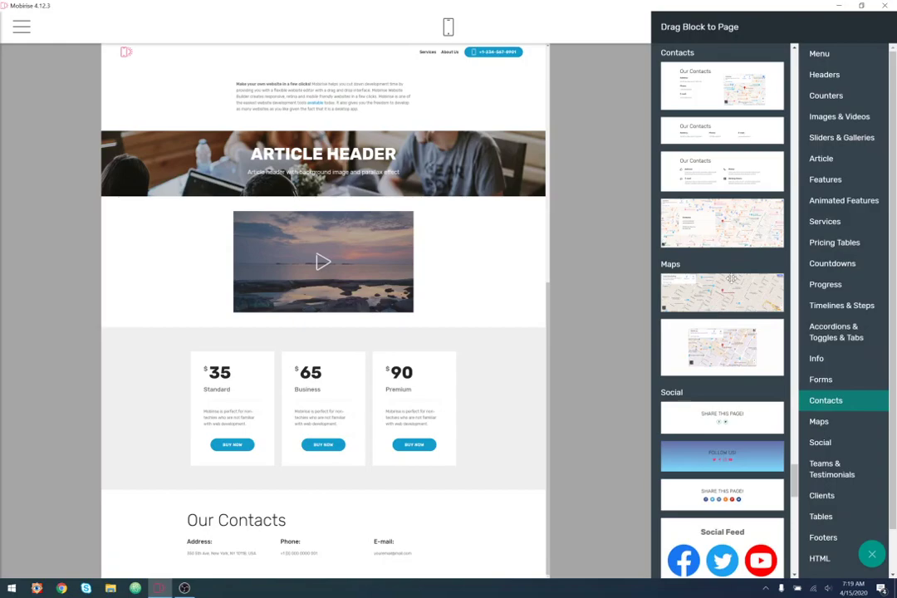
{"action": "left_click_drag", "start_coordinate": [738, 297], "coordinate": [473, 536]}
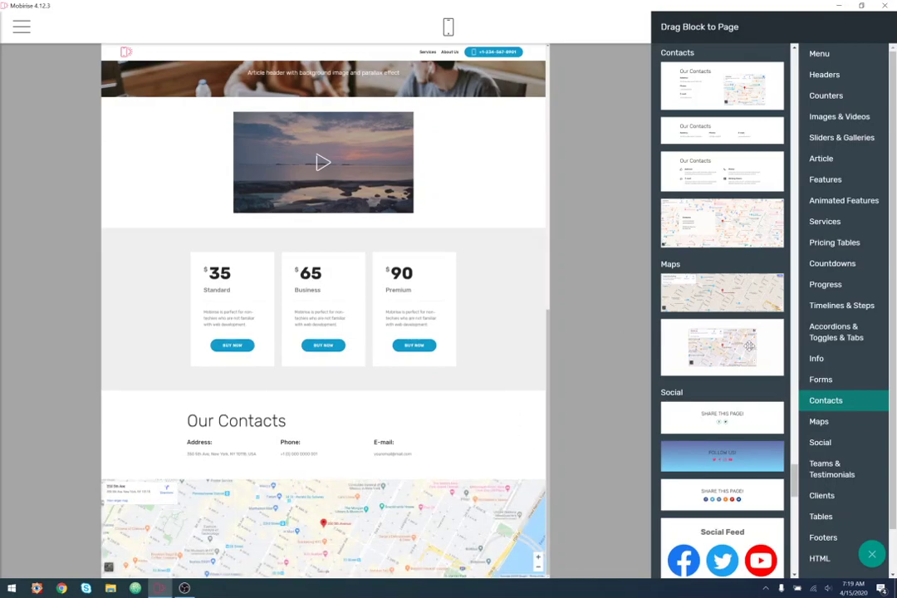
Examine the Info, Accordions & Toggles & Tabs, Features and Animated Features blocks in the block library.
{"action": "scroll", "coordinate": [748, 345], "scroll_direction": "up", "scroll_amount": 6}
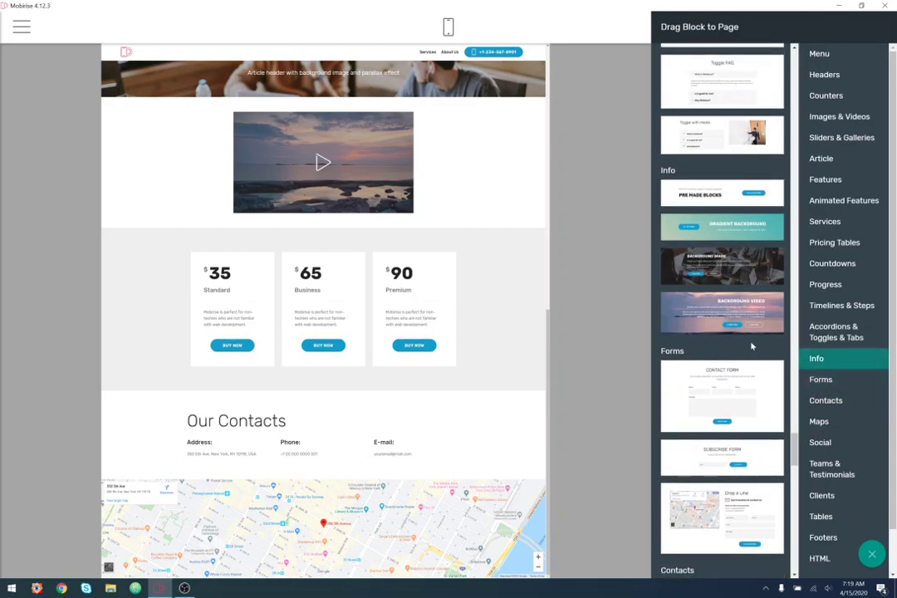
{"action": "scroll", "coordinate": [751, 345], "scroll_direction": "up", "scroll_amount": 2}
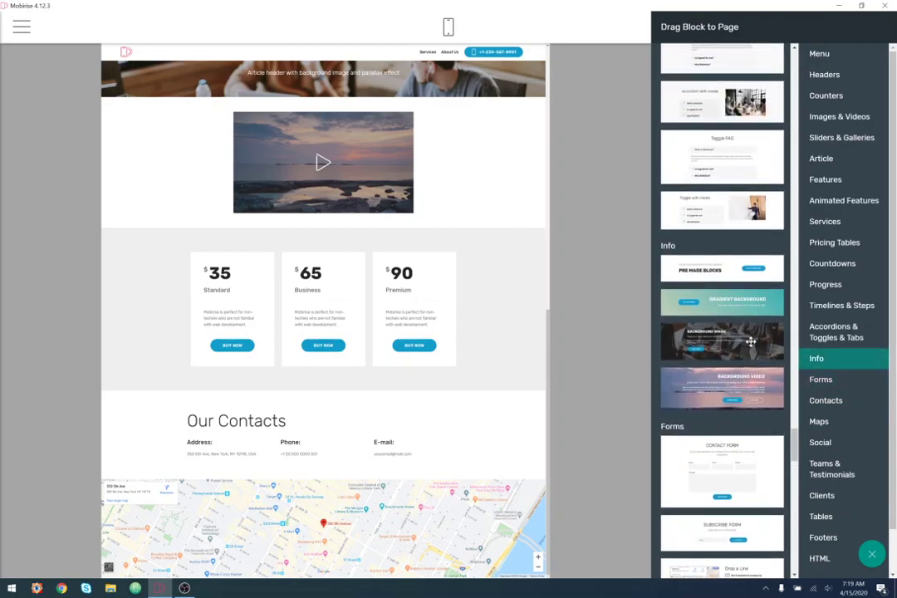
{"action": "scroll", "coordinate": [749, 341], "scroll_direction": "up", "scroll_amount": 8}
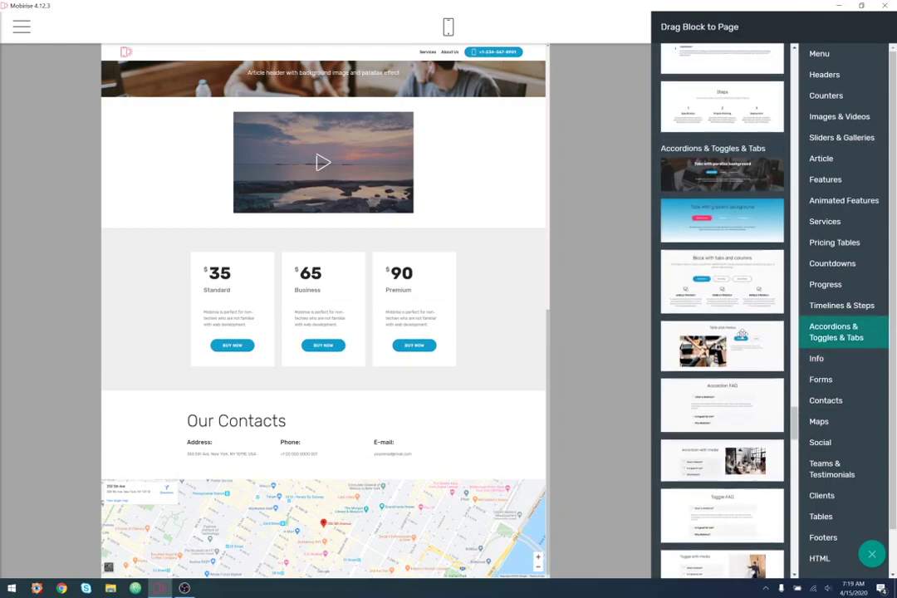
{"action": "left_click", "coordinate": [826, 179]}
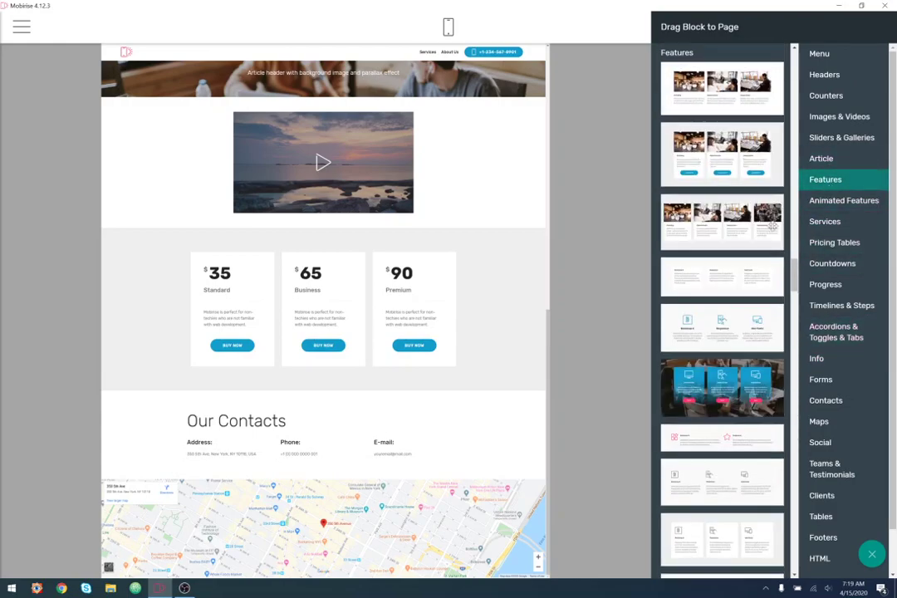
{"action": "scroll", "coordinate": [730, 289], "scroll_direction": "up", "scroll_amount": 5}
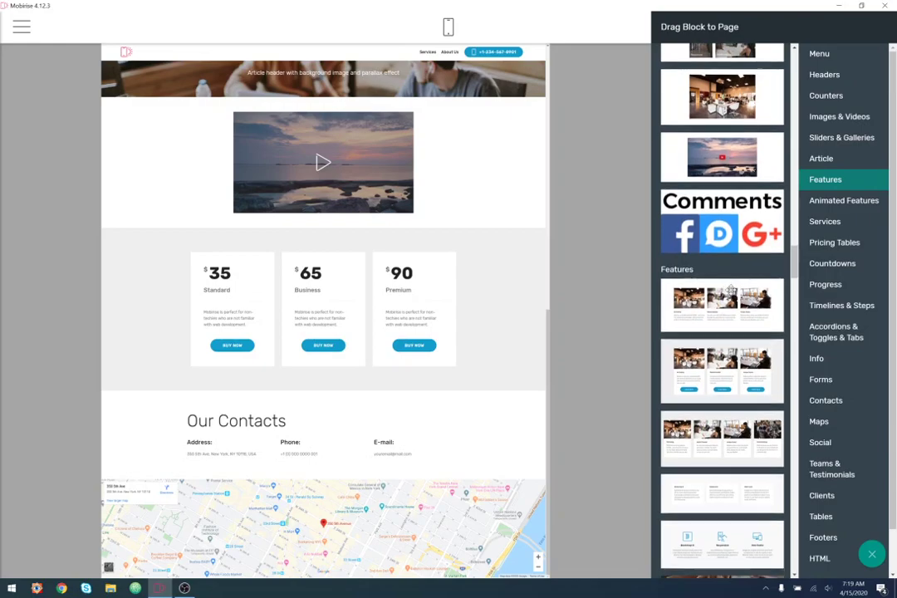
{"action": "scroll", "coordinate": [730, 289], "scroll_direction": "down", "scroll_amount": 10}
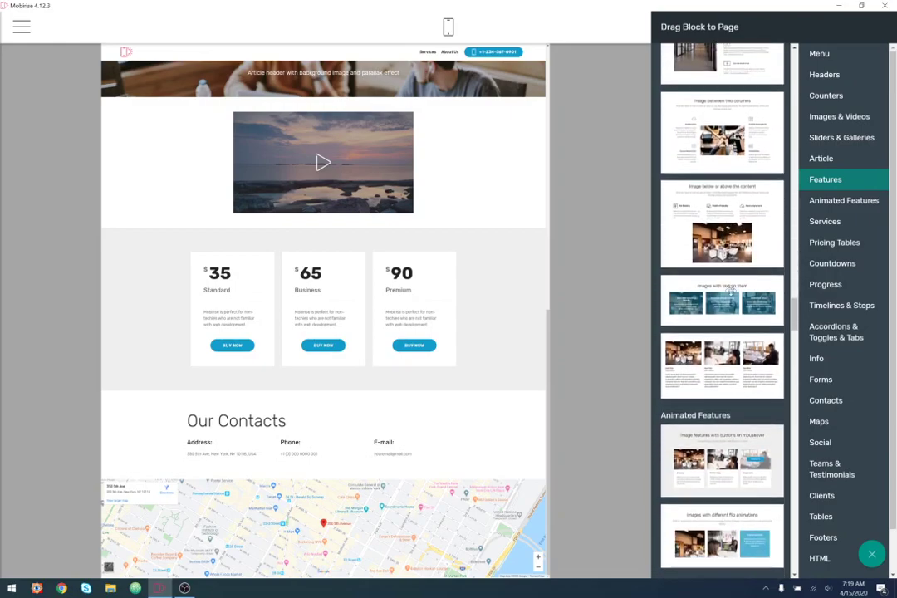
{"action": "scroll", "coordinate": [734, 323], "scroll_direction": "down", "scroll_amount": 2}
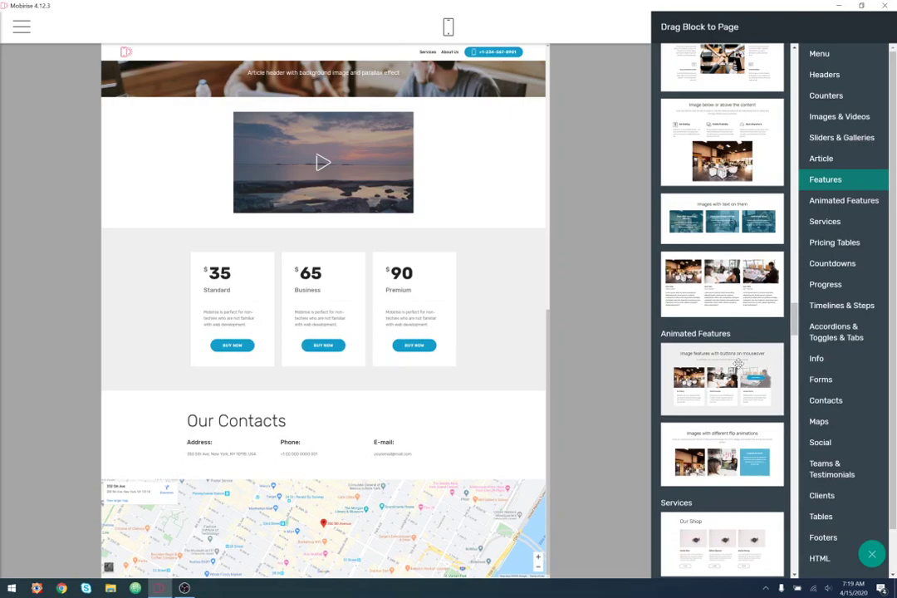
Insert the Tabs and media block between the pricing table and the Our Contacts block.
{"action": "scroll", "coordinate": [737, 363], "scroll_direction": "down", "scroll_amount": 3}
{"action": "scroll", "coordinate": [739, 368], "scroll_direction": "down", "scroll_amount": 9}
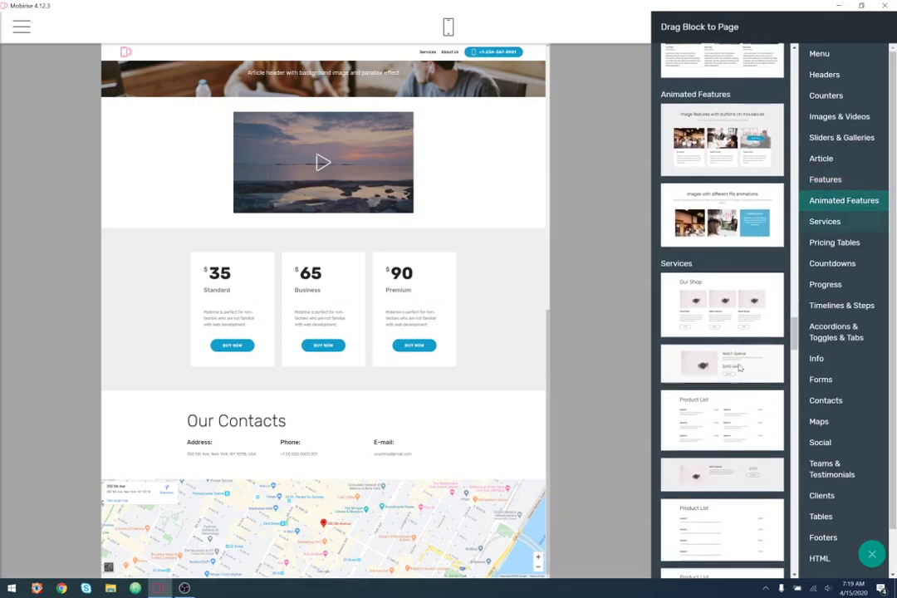
{"action": "scroll", "coordinate": [737, 363], "scroll_direction": "down", "scroll_amount": 15}
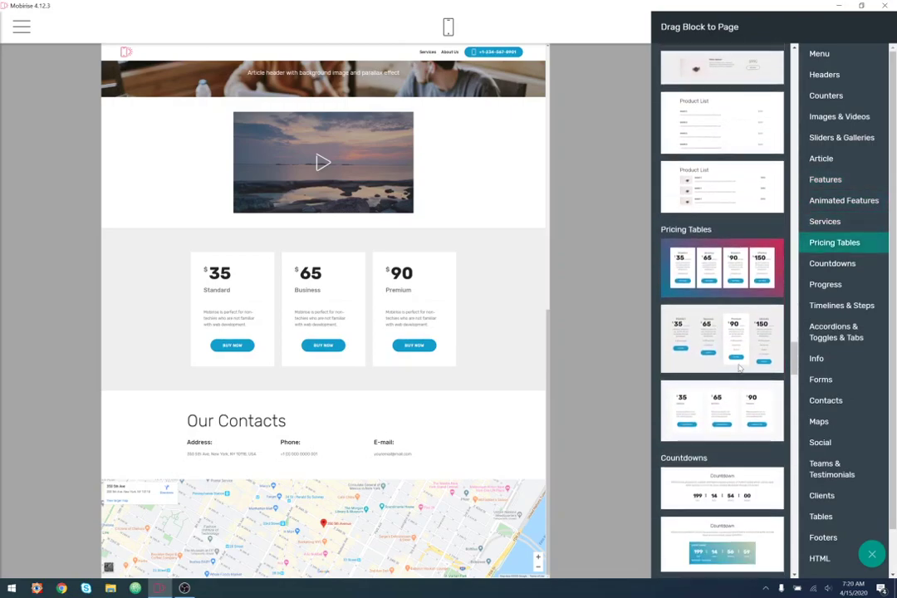
{"action": "scroll", "coordinate": [738, 363], "scroll_direction": "down", "scroll_amount": 10}
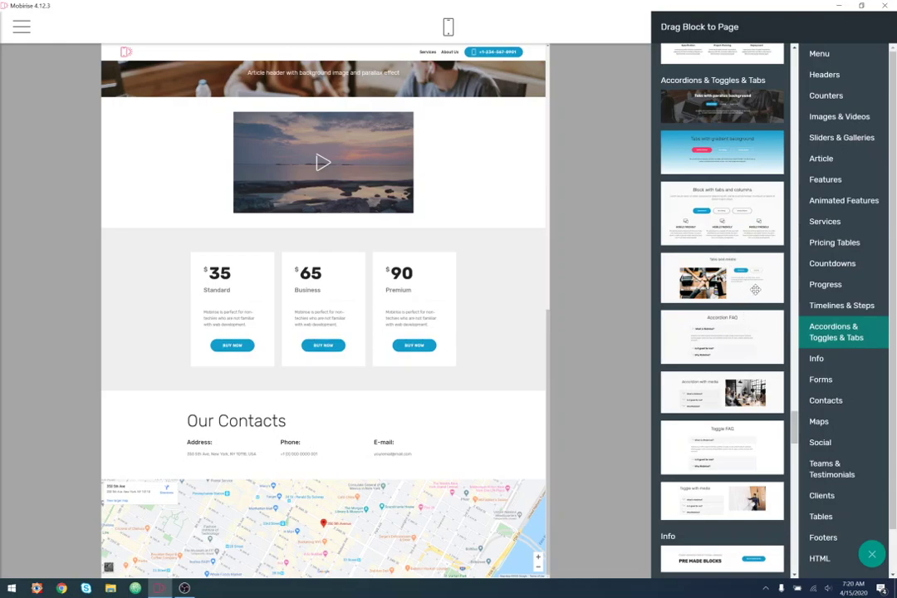
{"action": "left_click_drag", "start_coordinate": [756, 286], "coordinate": [368, 382]}
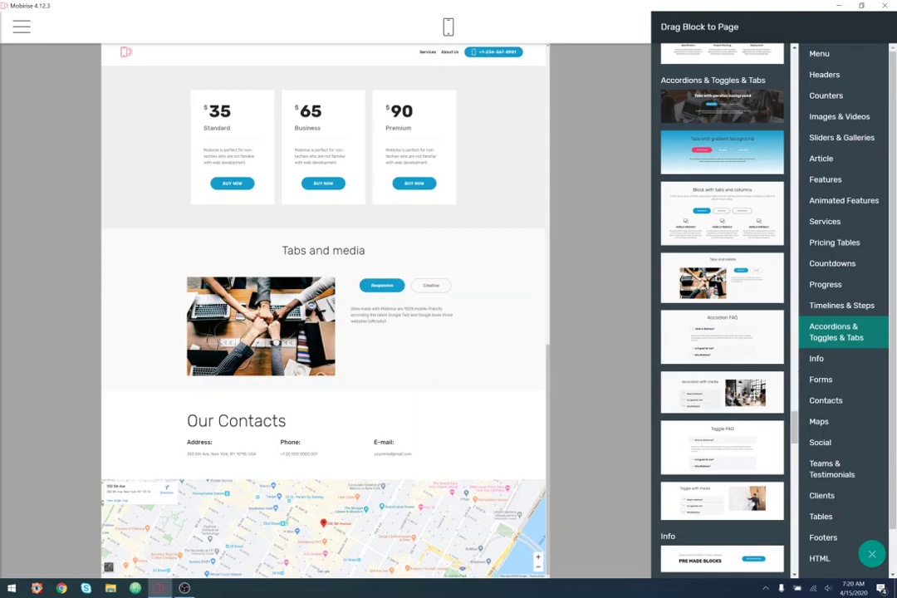
Examine the Info, Contacts and Maps blocks in the block library, and close the library.
{"action": "left_click", "coordinate": [831, 362]}
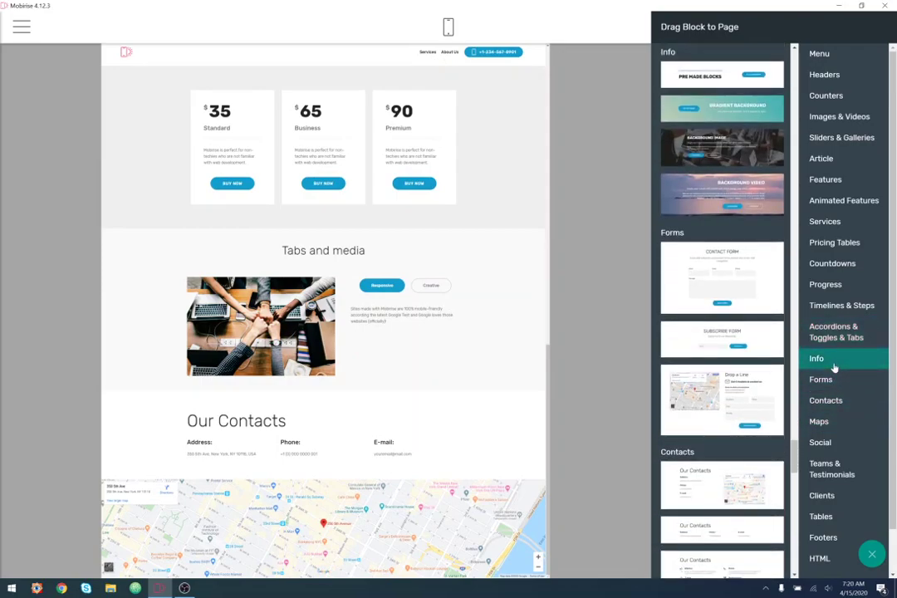
{"action": "left_click", "coordinate": [825, 400]}
{"action": "left_click", "coordinate": [819, 421]}
{"action": "scroll", "coordinate": [405, 479], "scroll_direction": "down", "scroll_amount": 1}
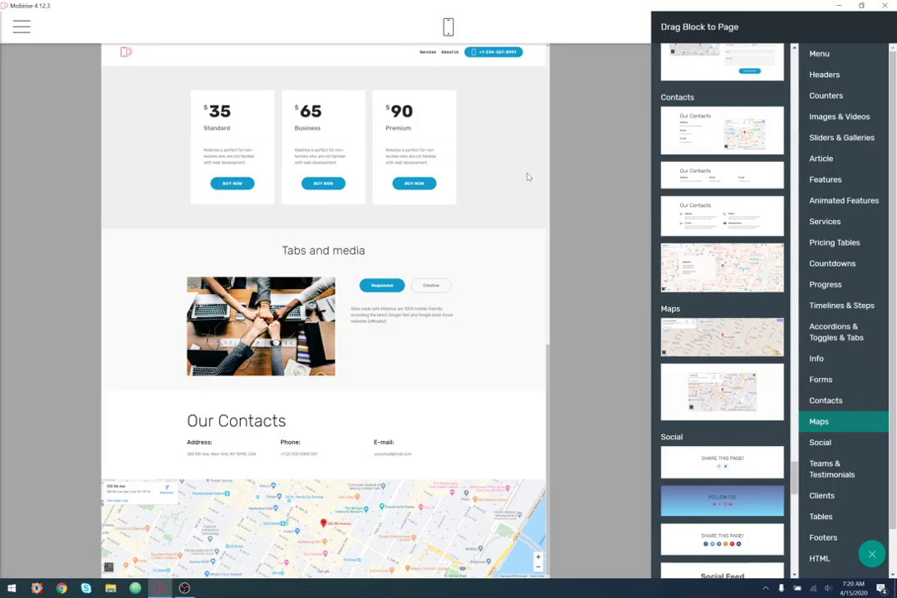
{"action": "left_click", "coordinate": [526, 177]}
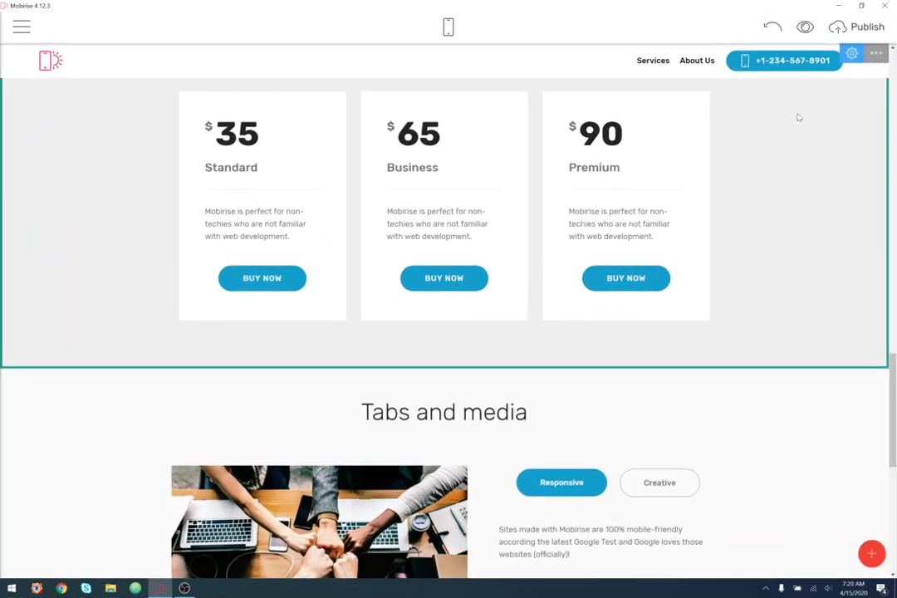
Move the footer block from above the Full Screen Intro to the end of the page, below the map.
{"action": "scroll", "coordinate": [797, 117], "scroll_direction": "up", "scroll_amount": 15}
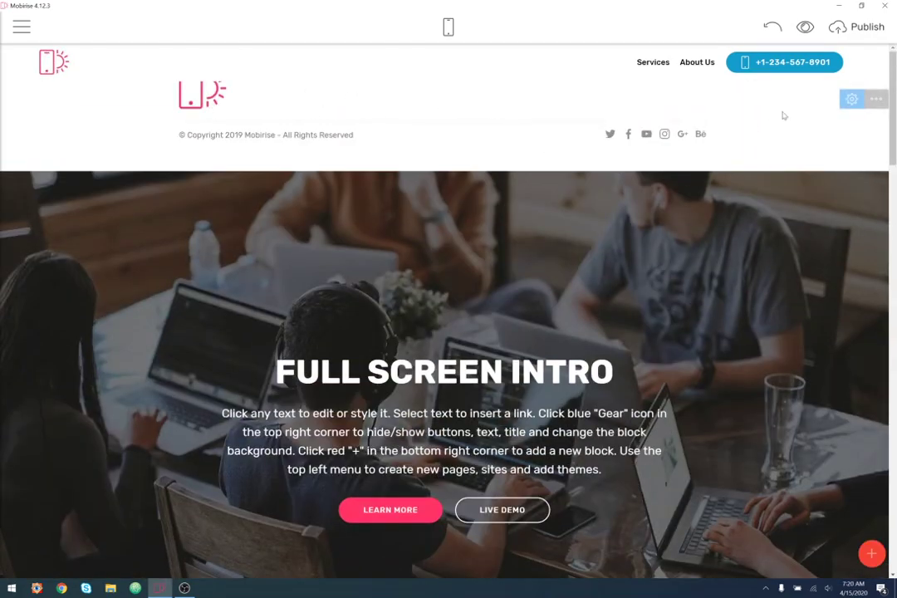
{"action": "left_click", "coordinate": [874, 101]}
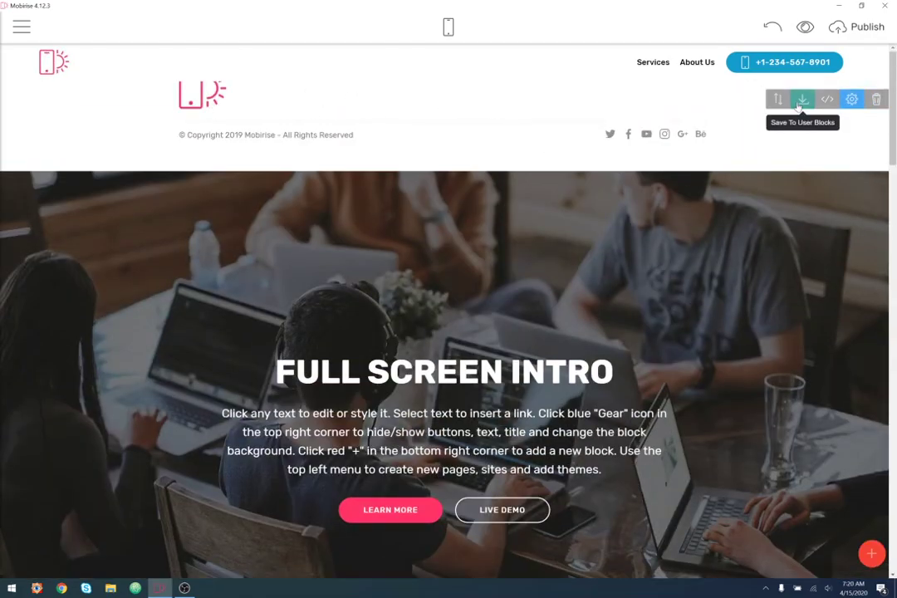
{"action": "left_click_drag", "start_coordinate": [778, 100], "coordinate": [514, 574]}
{"action": "scroll", "coordinate": [514, 574], "scroll_direction": "down", "scroll_amount": 5}
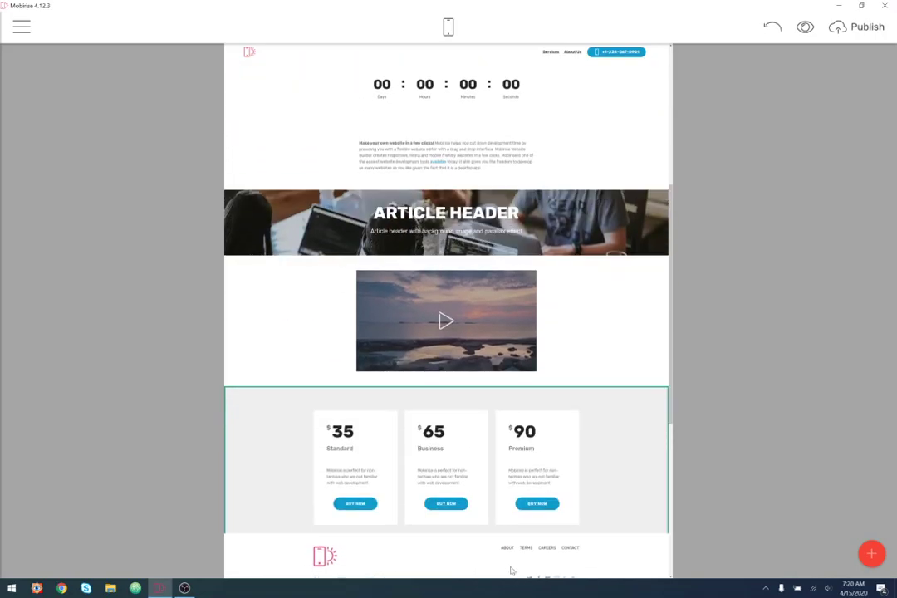
{"action": "scroll", "coordinate": [504, 573], "scroll_direction": "down", "scroll_amount": 4}
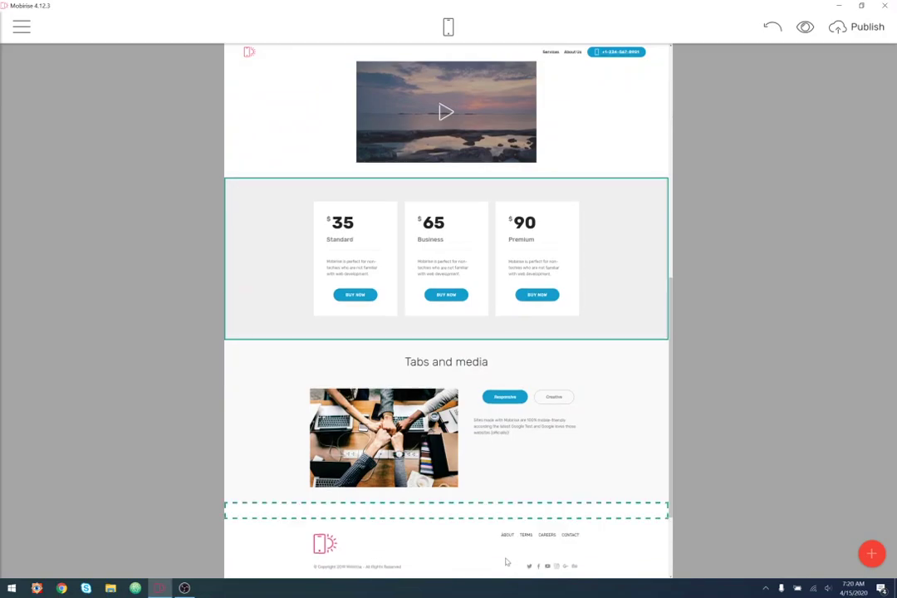
{"action": "left_click_drag", "start_coordinate": [531, 488], "coordinate": [528, 587]}
Examine the assembled page from the intro header to the footer to check the order of the blocks.
{"action": "scroll", "coordinate": [681, 162], "scroll_direction": "up", "scroll_amount": 10}
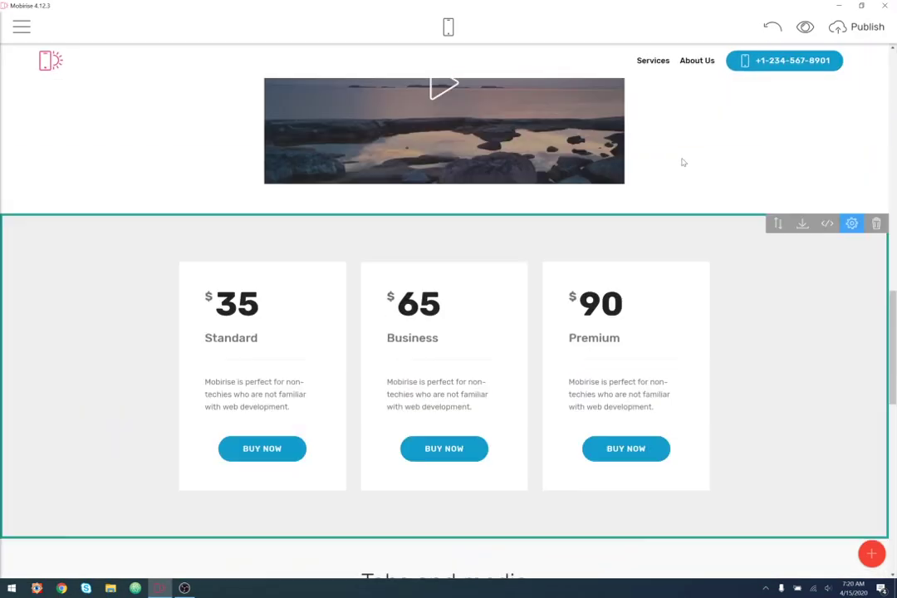
{"action": "scroll", "coordinate": [682, 166], "scroll_direction": "down", "scroll_amount": 12}
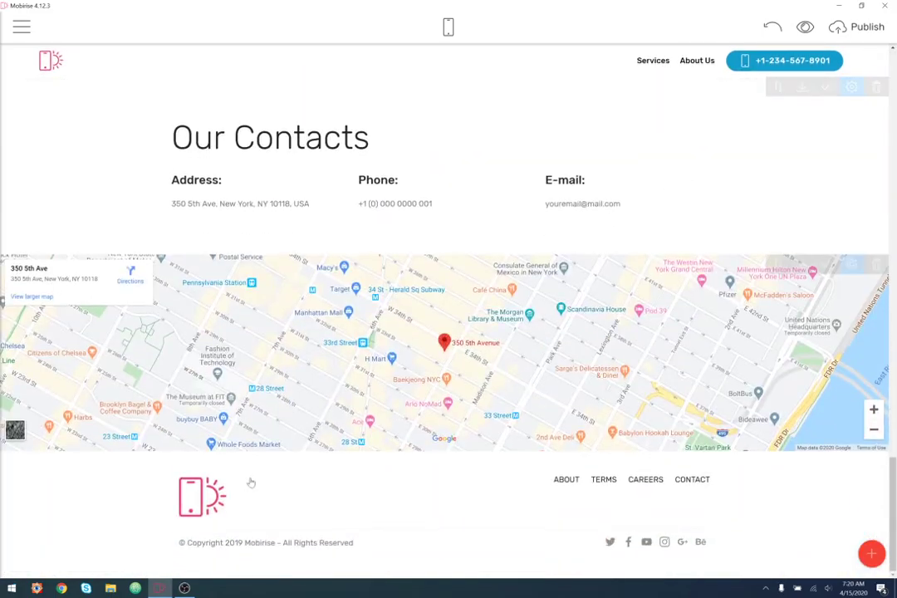
{"action": "scroll", "coordinate": [545, 548], "scroll_direction": "up", "scroll_amount": 12}
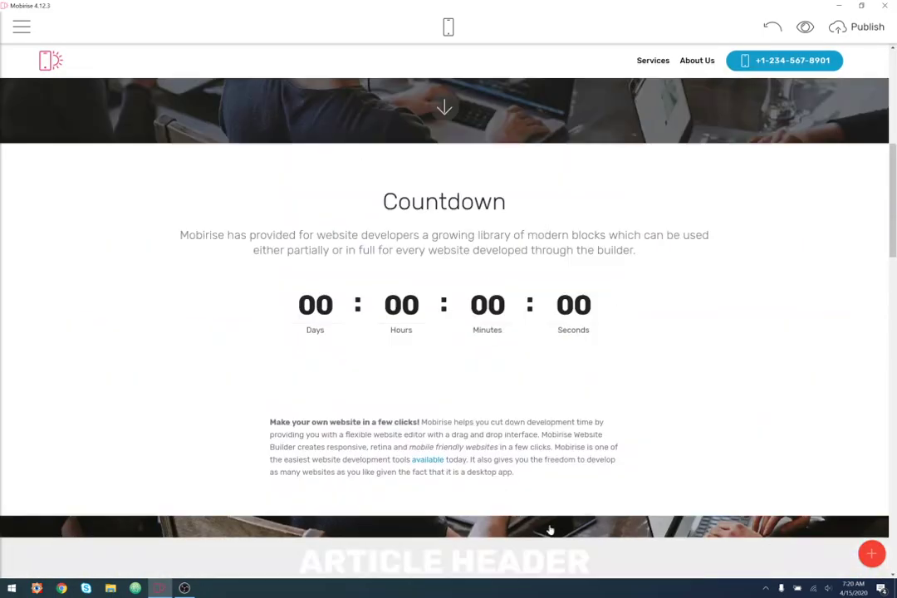
{"action": "scroll", "coordinate": [768, 371], "scroll_direction": "down", "scroll_amount": 10}
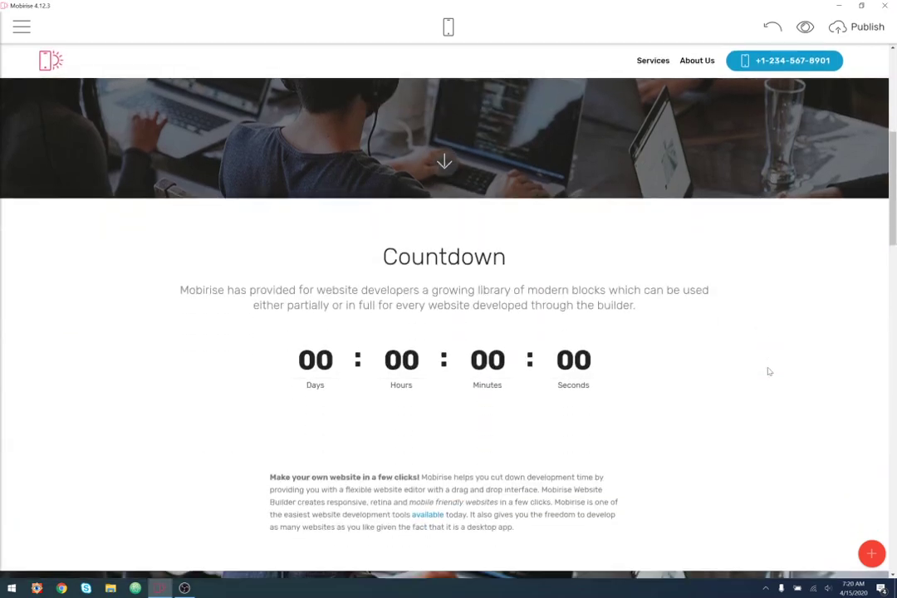
{"action": "scroll", "coordinate": [768, 371], "scroll_direction": "down", "scroll_amount": 10}
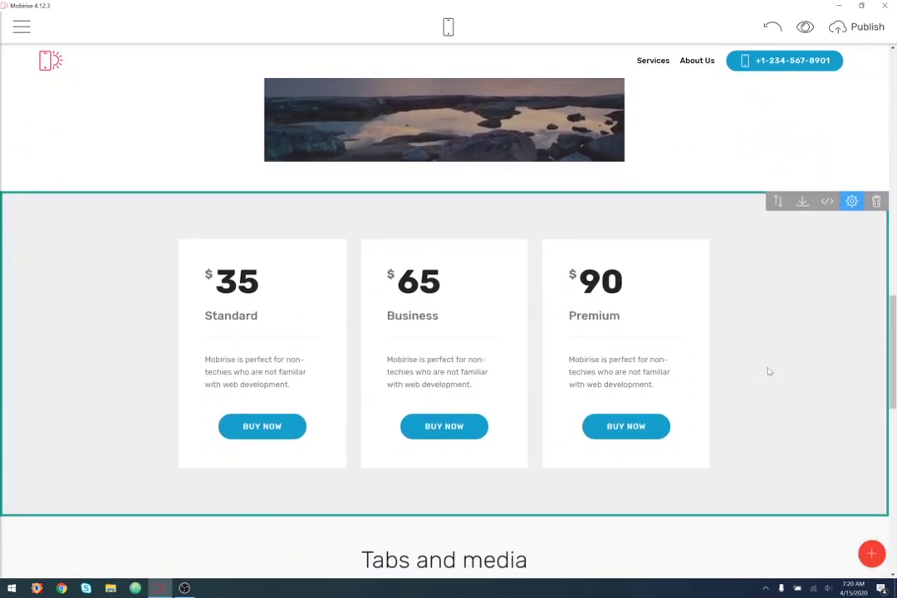
{"action": "scroll", "coordinate": [767, 367], "scroll_direction": "up", "scroll_amount": 3}
{"action": "scroll", "coordinate": [767, 367], "scroll_direction": "up", "scroll_amount": 10}
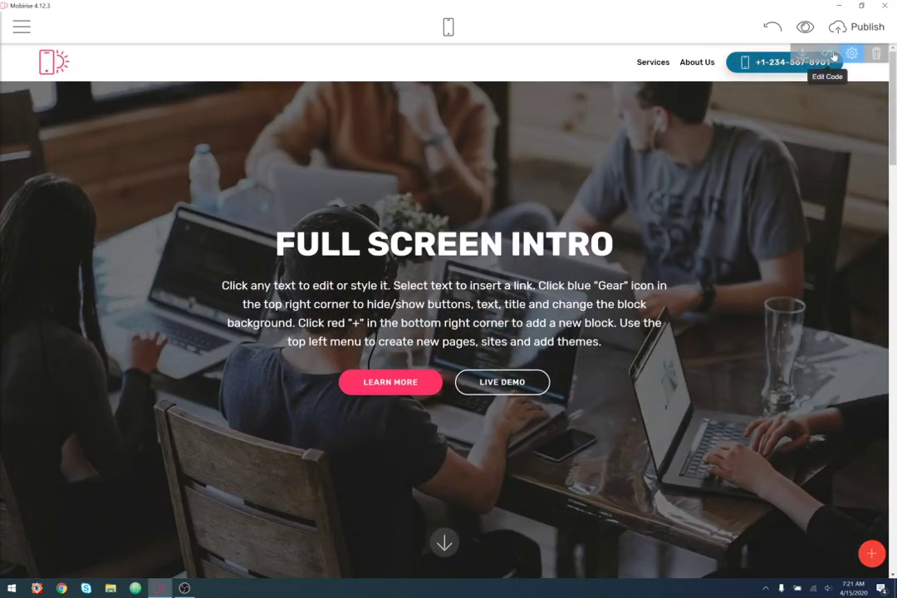
Hide the logo in the menu block and show the brand name instead.
{"action": "left_click", "coordinate": [851, 54]}
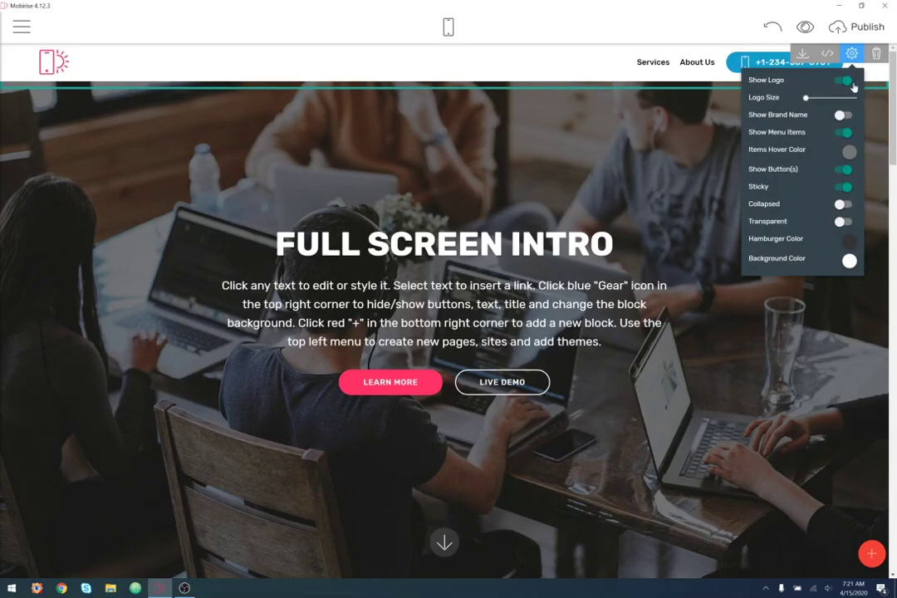
{"action": "left_click", "coordinate": [843, 81]}
{"action": "left_click", "coordinate": [841, 98]}
Change the brand name text in the menu block to "ThisConf 2020".
{"action": "left_click", "coordinate": [73, 62]}
{"action": "left_click_drag", "start_coordinate": [78, 61], "coordinate": [38, 63]}
{"action": "type", "text": "Thi"}
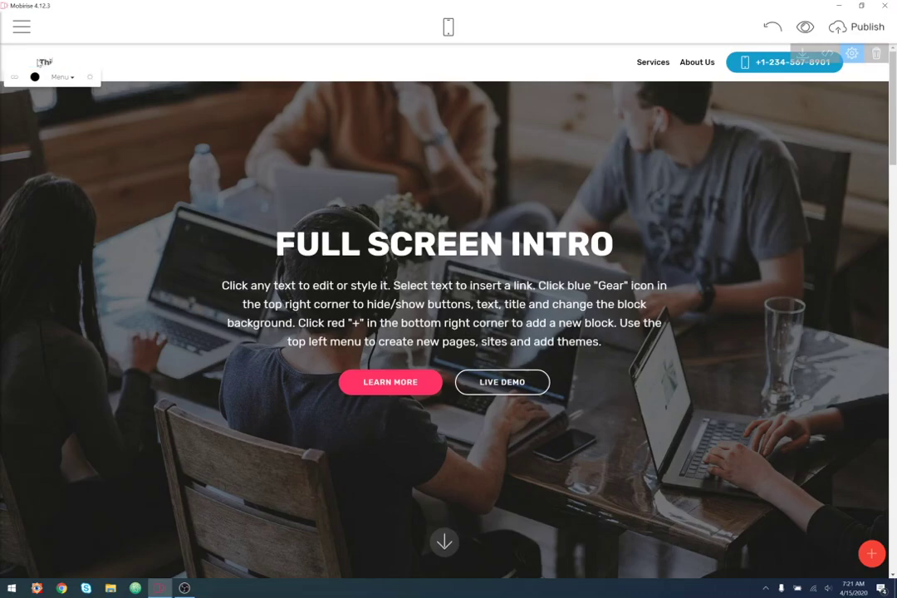
{"action": "type", "text": "sConf"}
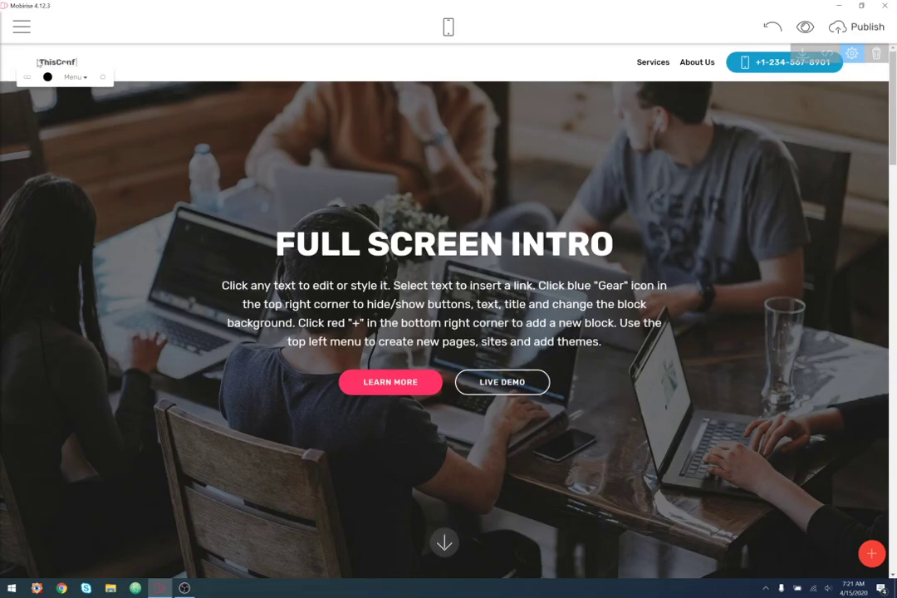
{"action": "type", "text": " 2020"}
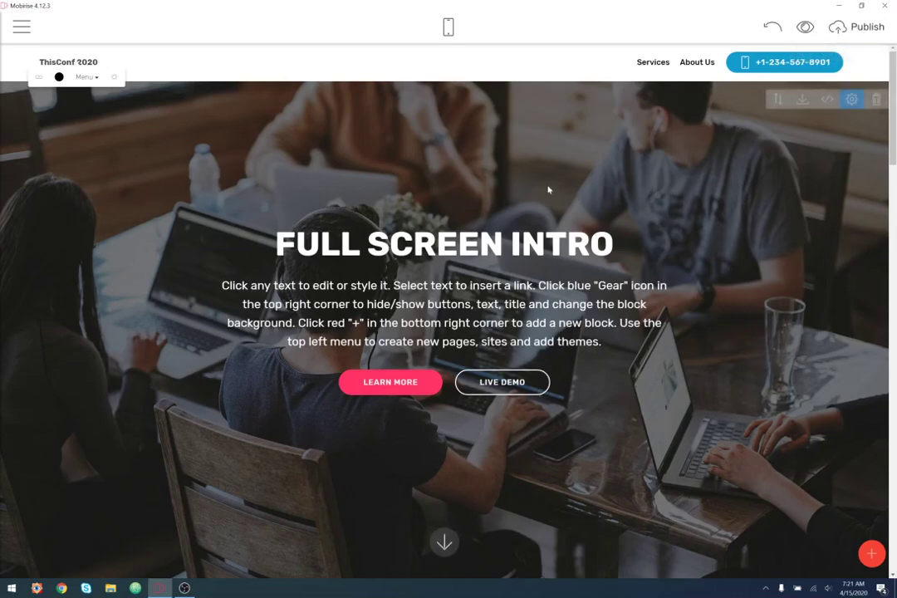
{"action": "left_click", "coordinate": [647, 192]}
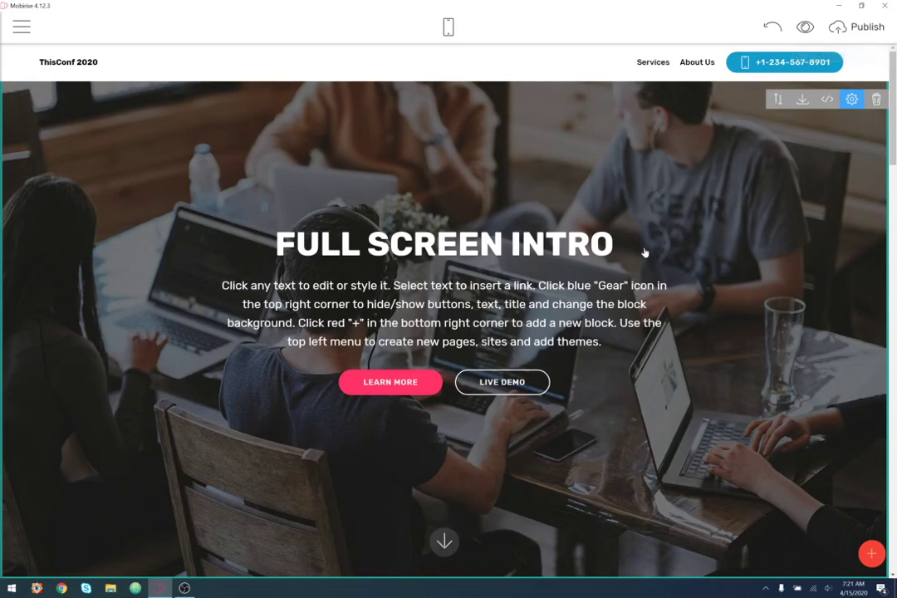
Move the article paragraph block to directly above the pricing table, and review the remaining blocks down to the footer.
{"action": "scroll", "coordinate": [783, 364], "scroll_direction": "down", "scroll_amount": 10}
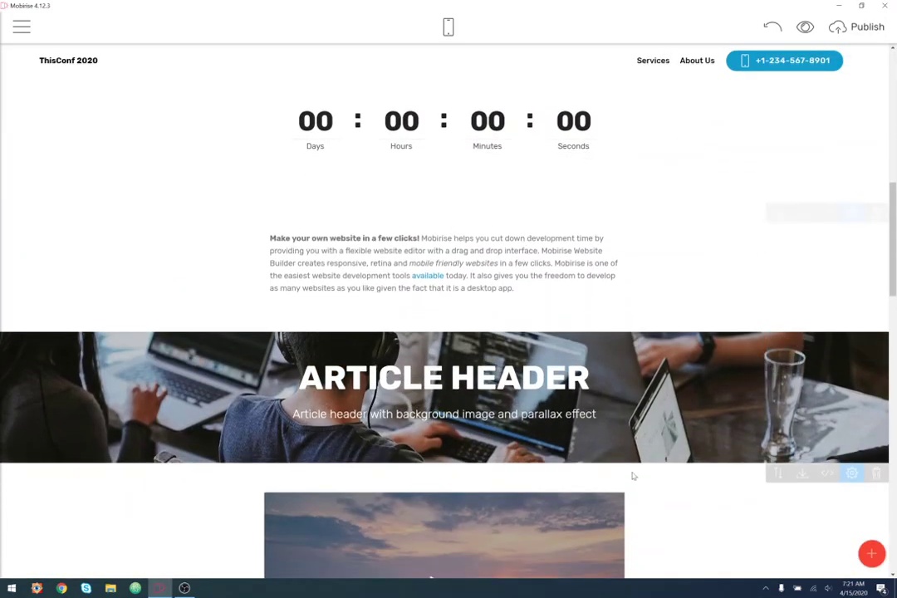
{"action": "left_click_drag", "start_coordinate": [781, 212], "coordinate": [555, 296]}
{"action": "scroll", "coordinate": [705, 229], "scroll_direction": "down", "scroll_amount": 5}
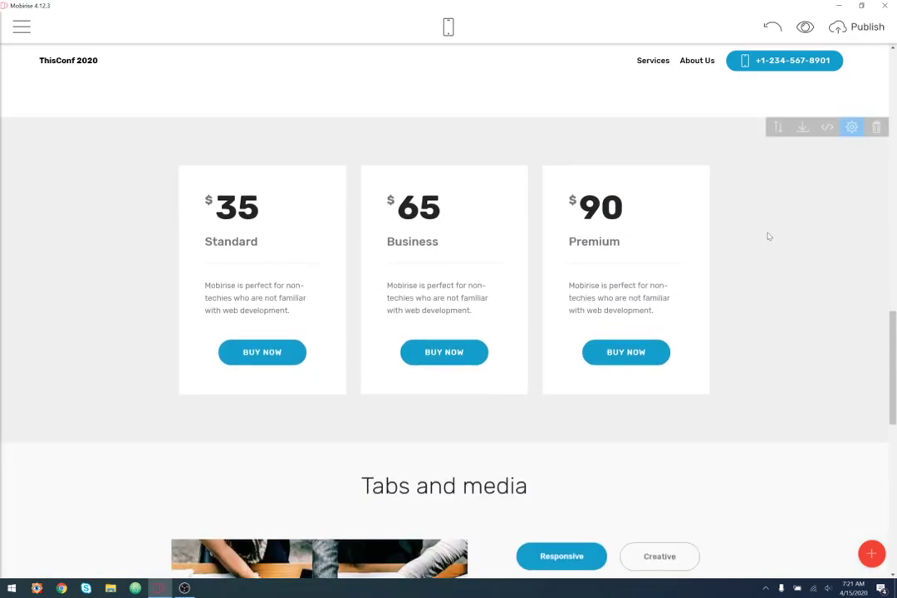
{"action": "scroll", "coordinate": [773, 333], "scroll_direction": "down", "scroll_amount": 5}
{"action": "scroll", "coordinate": [767, 326], "scroll_direction": "up", "scroll_amount": 2}
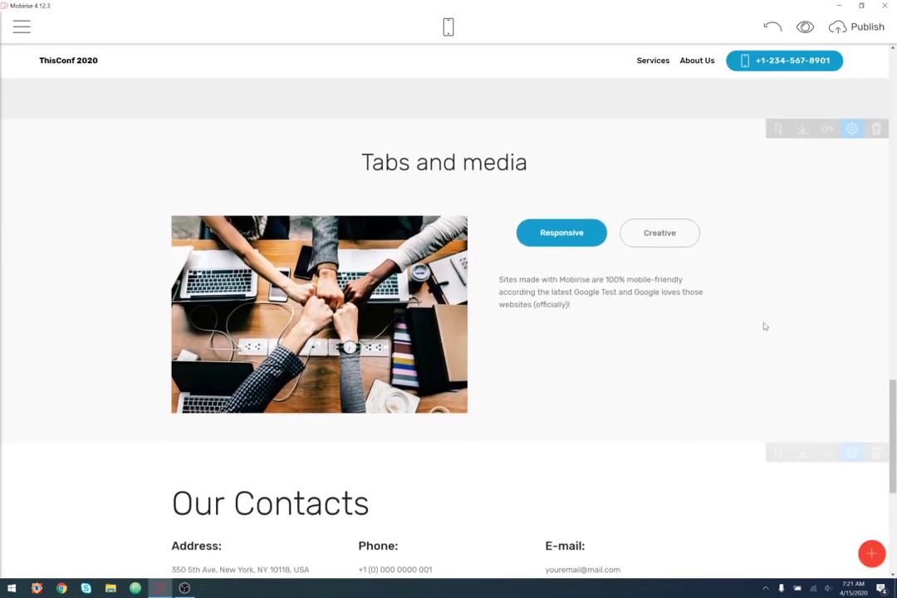
{"action": "scroll", "coordinate": [783, 356], "scroll_direction": "down", "scroll_amount": 5}
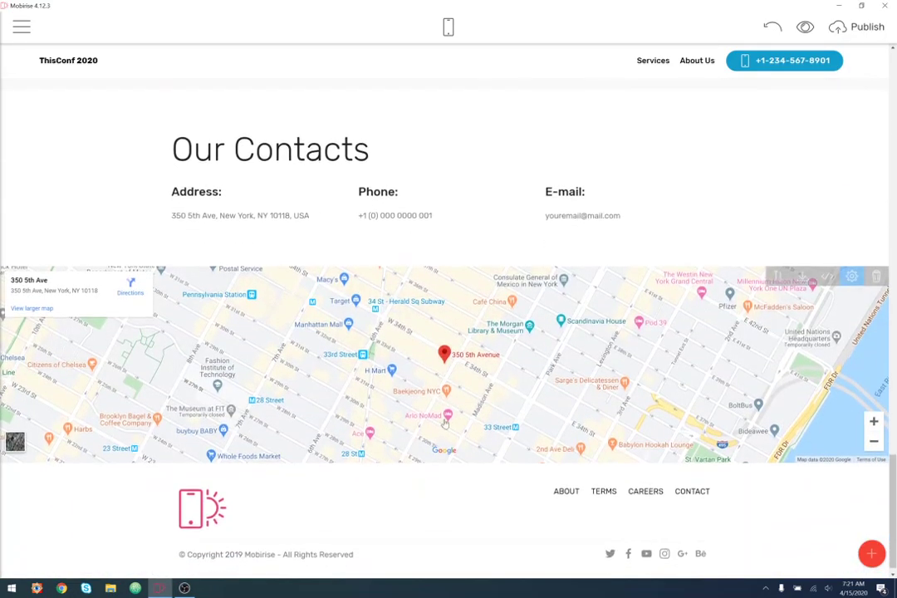
{"action": "scroll", "coordinate": [444, 417], "scroll_direction": "down", "scroll_amount": 1}
{"action": "scroll", "coordinate": [508, 341], "scroll_direction": "up", "scroll_amount": 20}
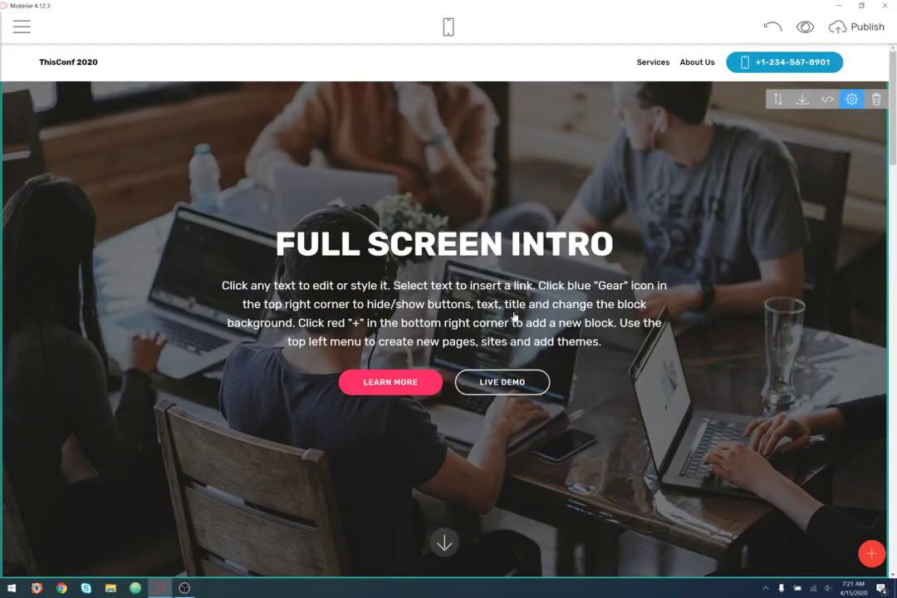
Rename the Services menu item as "About" and the About Us menu item as "Tickets".
{"action": "left_click", "coordinate": [653, 63]}
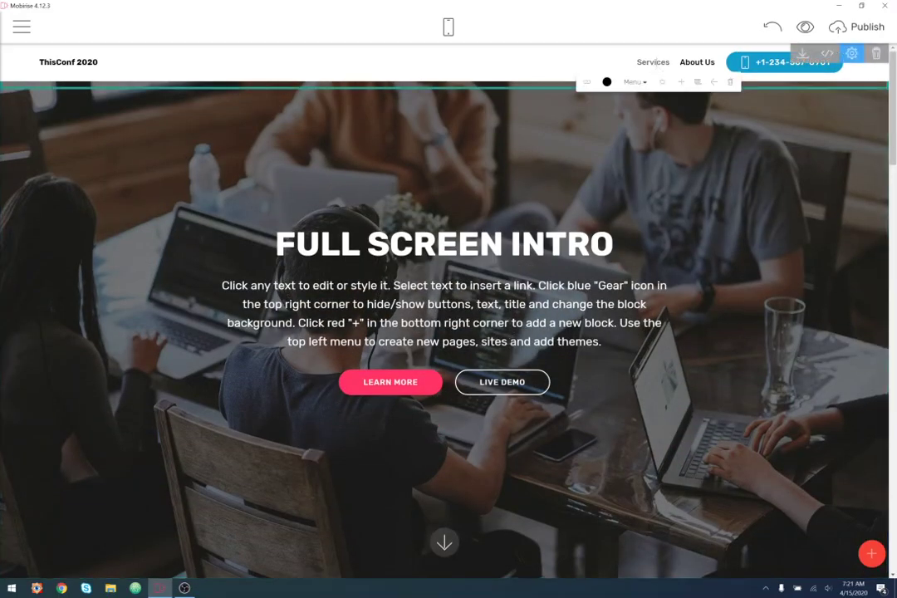
{"action": "double_click", "coordinate": [653, 62]}
{"action": "type", "text": "About"}
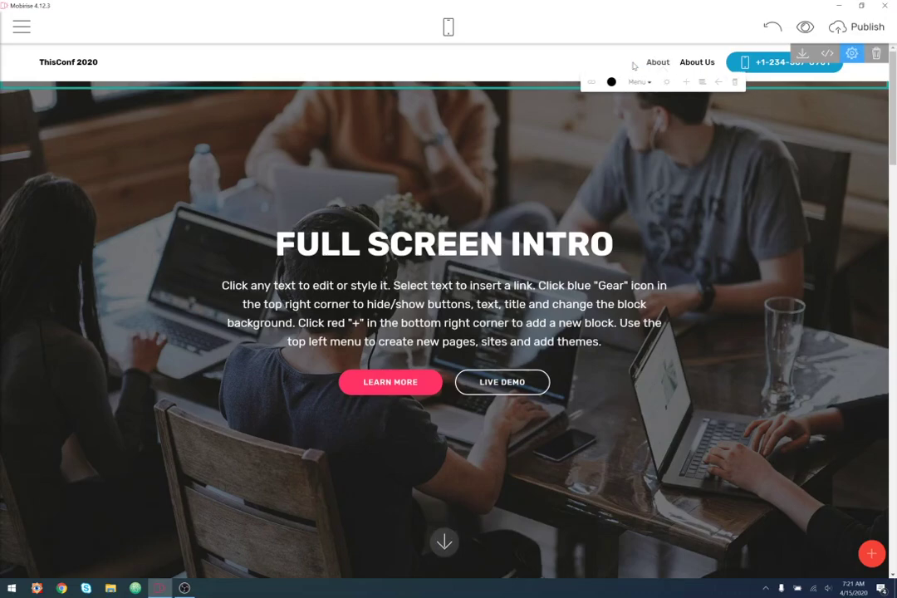
{"action": "left_click", "coordinate": [696, 61]}
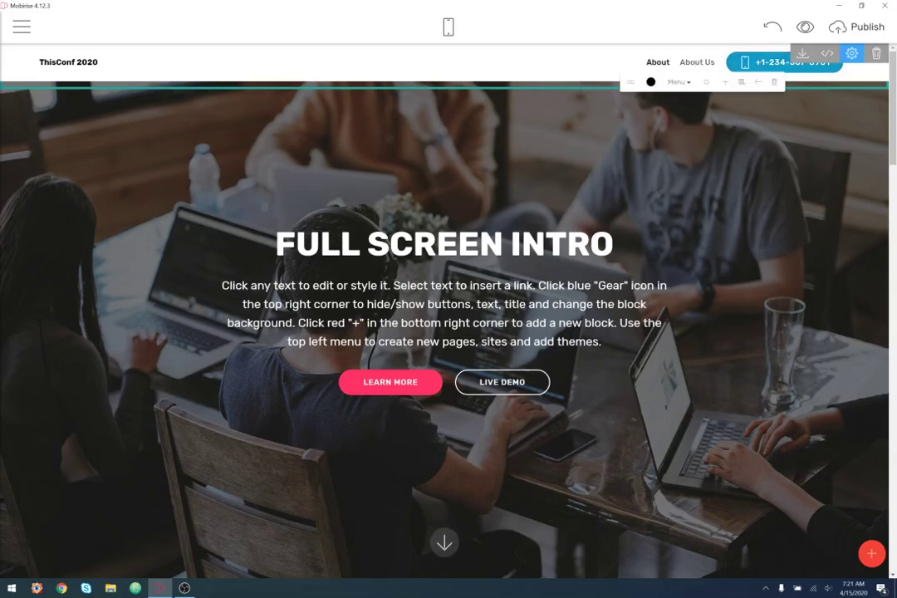
{"action": "left_click_drag", "start_coordinate": [700, 62], "coordinate": [678, 62]}
{"action": "type", "text": "Tickets"}
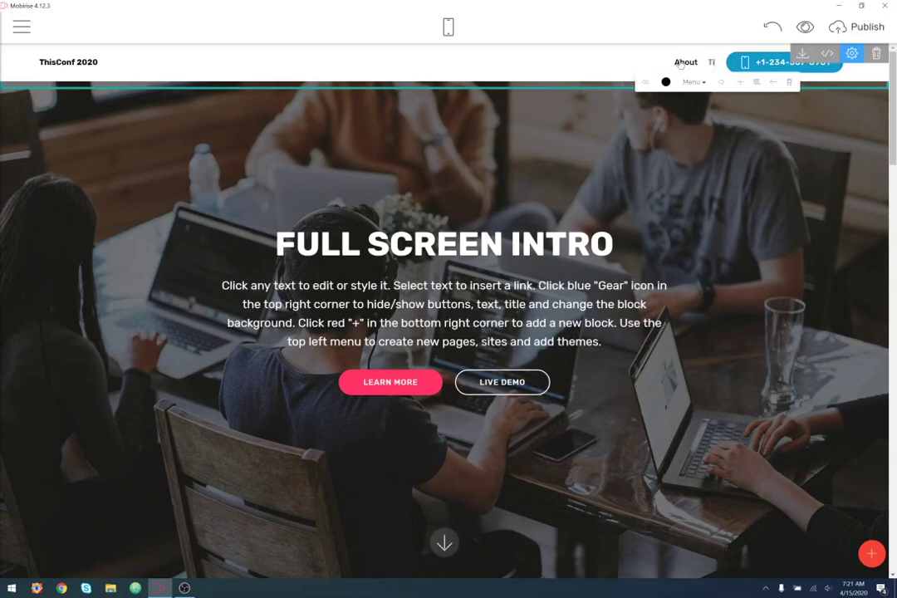
Add a menu item after Tickets and name it "Venue".
{"action": "left_click", "coordinate": [728, 81]}
{"action": "left_click_drag", "start_coordinate": [686, 62], "coordinate": [715, 62]}
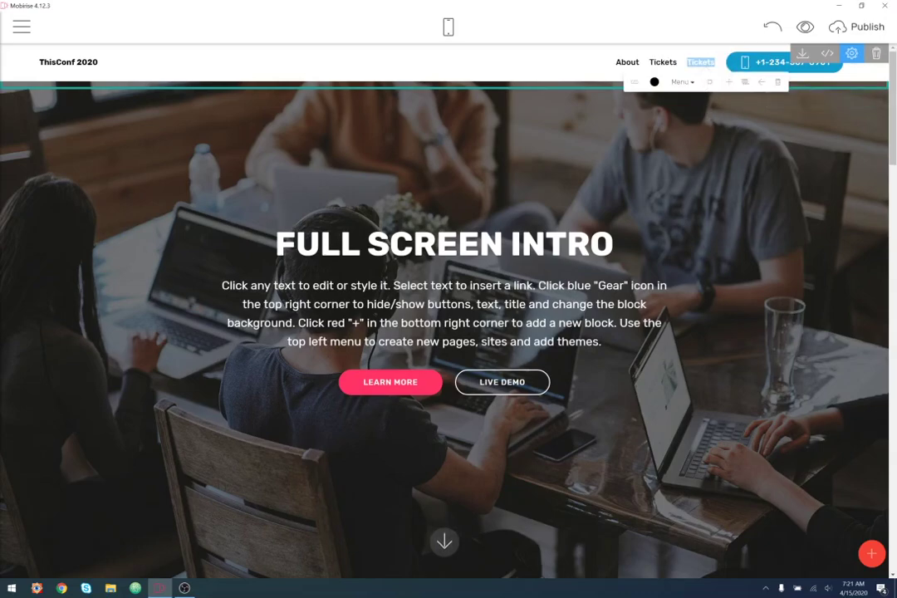
{"action": "type", "text": "Venue"}
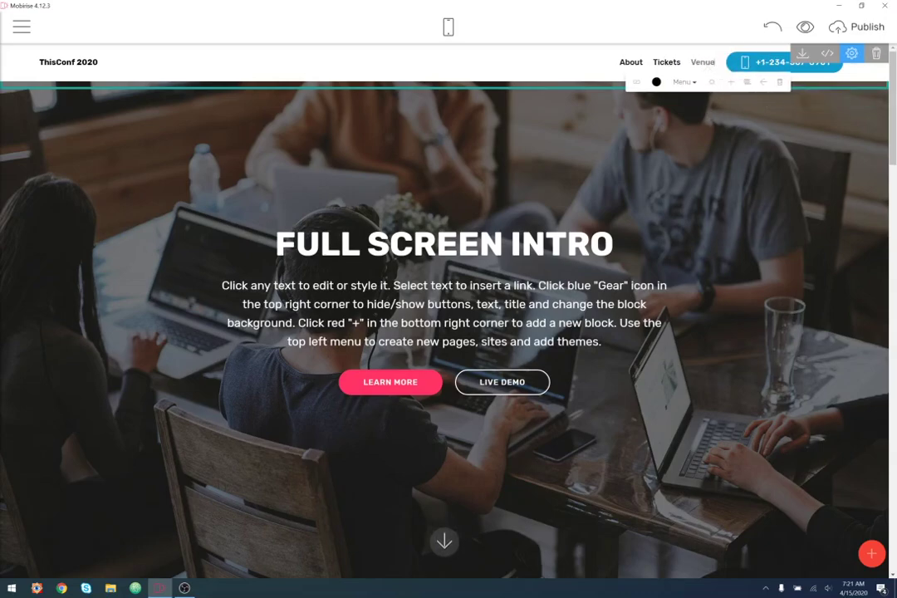
Add a menu item after Venue and name it "Contact".
{"action": "left_click", "coordinate": [729, 82]}
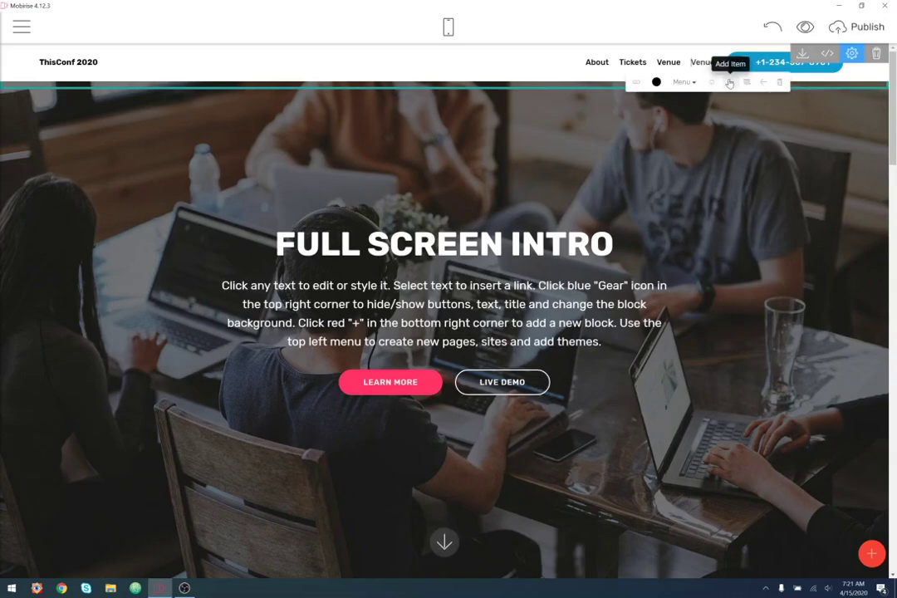
{"action": "double_click", "coordinate": [699, 62]}
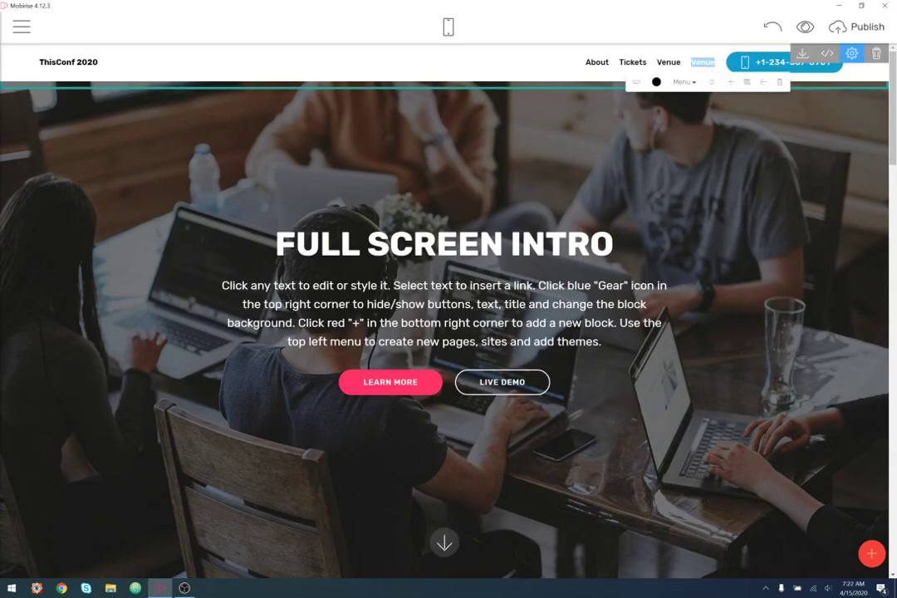
{"action": "type", "text": "Contact"}
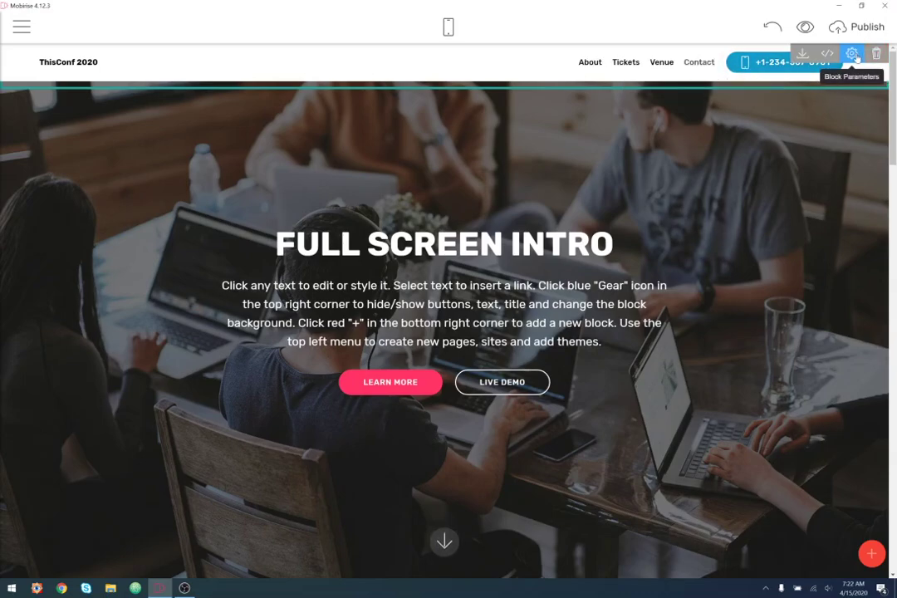
Hide the button in the menu block and make the menu background transparent.
{"action": "left_click", "coordinate": [851, 54]}
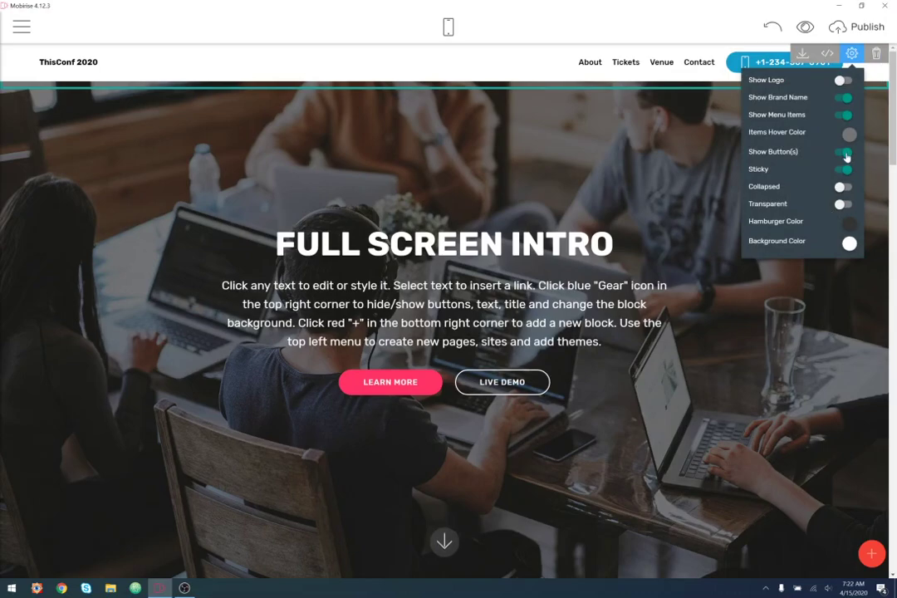
{"action": "left_click", "coordinate": [845, 153]}
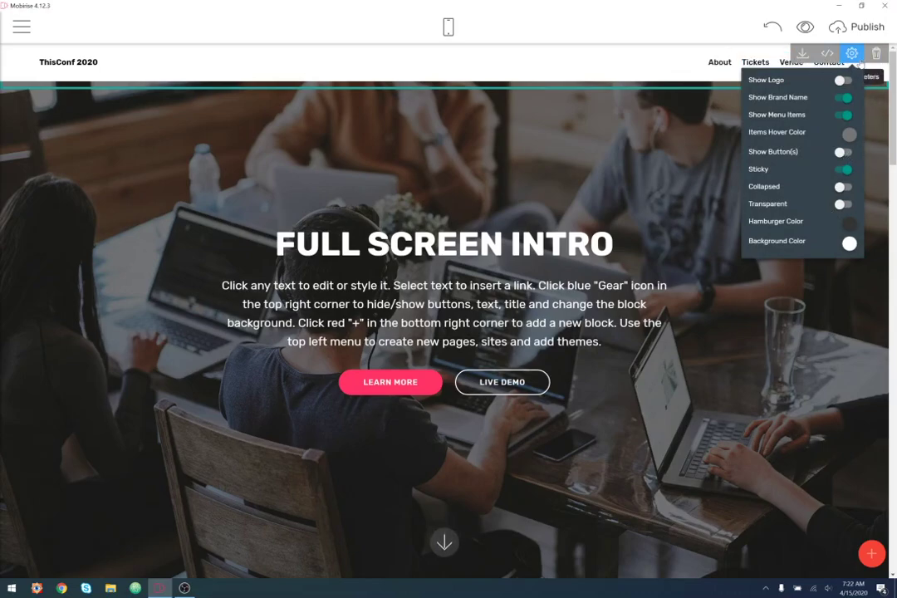
{"action": "left_click", "coordinate": [841, 205]}
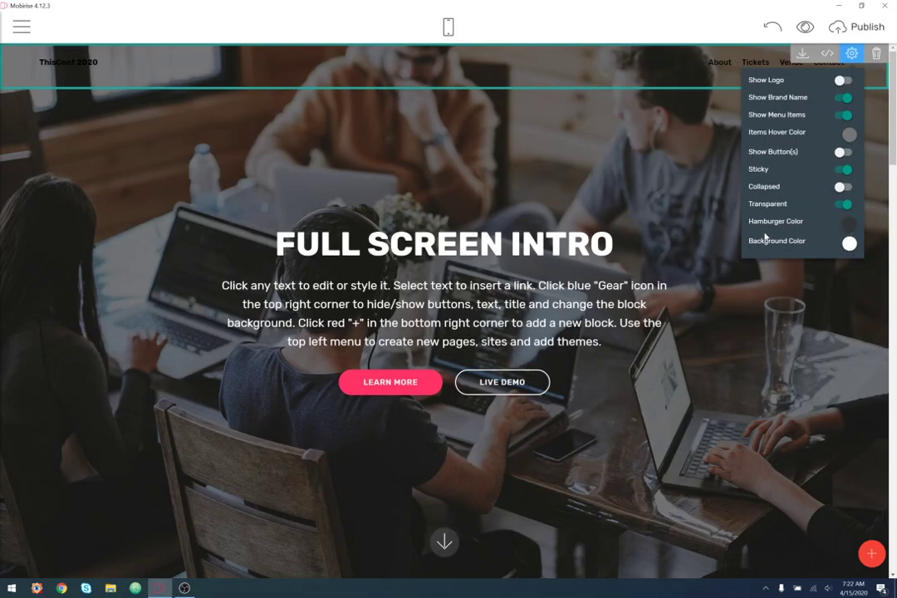
Change the text color of the menu items to white.
{"action": "left_click", "coordinate": [719, 63]}
{"action": "left_click", "coordinate": [673, 83]}
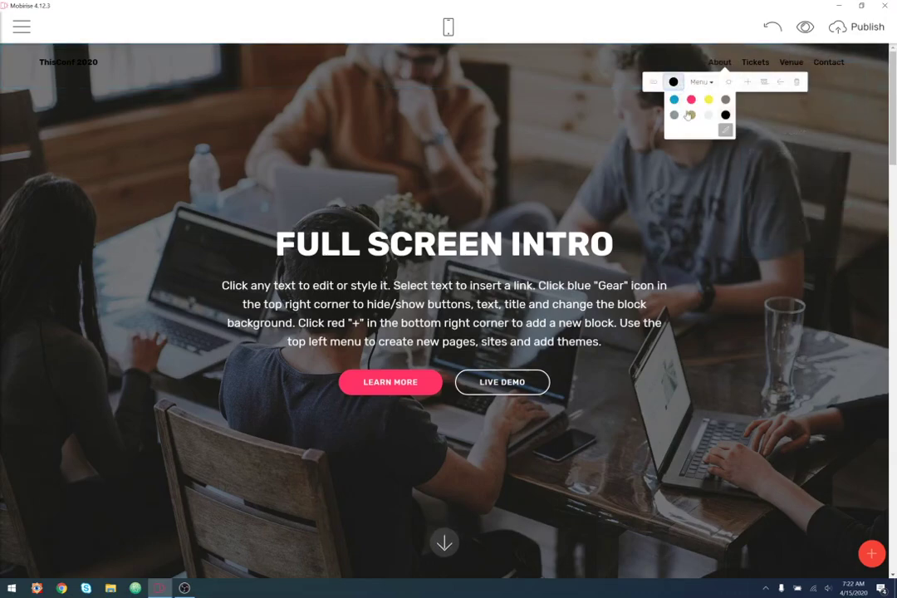
{"action": "left_click", "coordinate": [708, 115]}
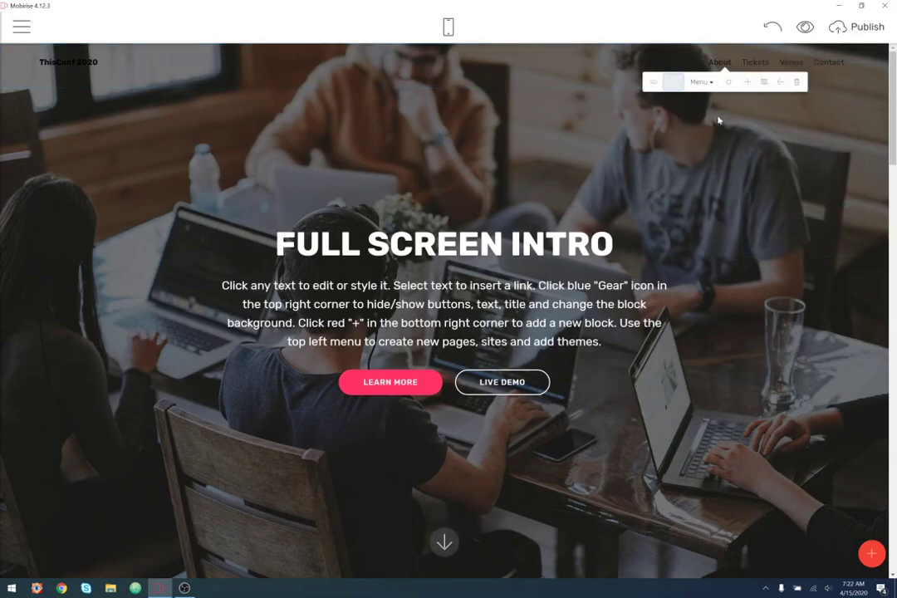
{"action": "left_click", "coordinate": [786, 148]}
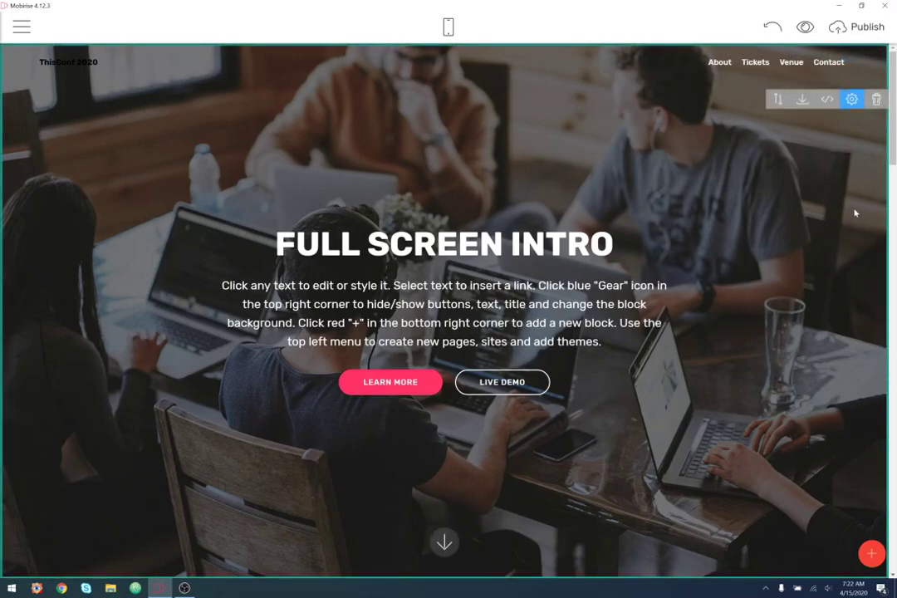
Color the ThisConf 2020 brand name white and set its font style to Title 3.
{"action": "left_click", "coordinate": [67, 58]}
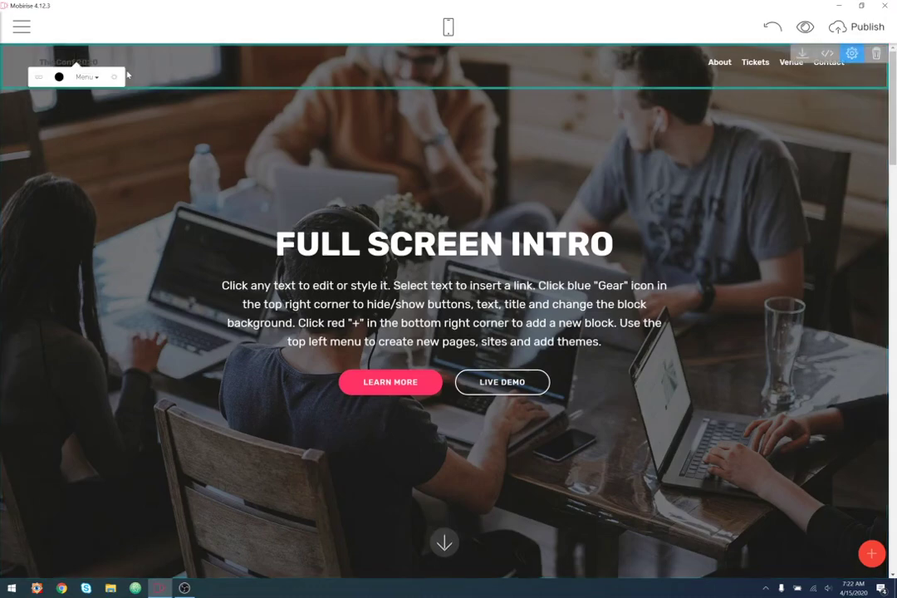
{"action": "left_click", "coordinate": [59, 78]}
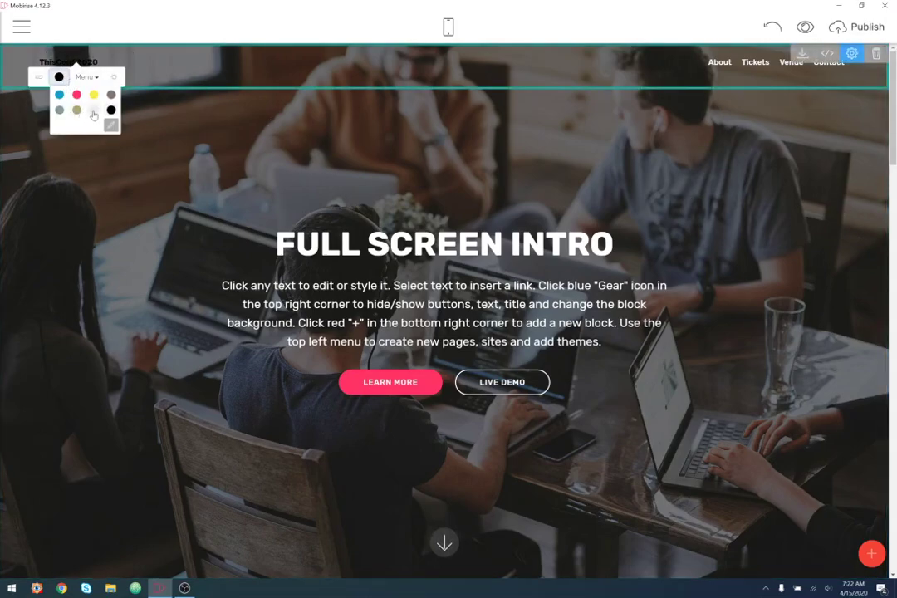
{"action": "left_click", "coordinate": [84, 77]}
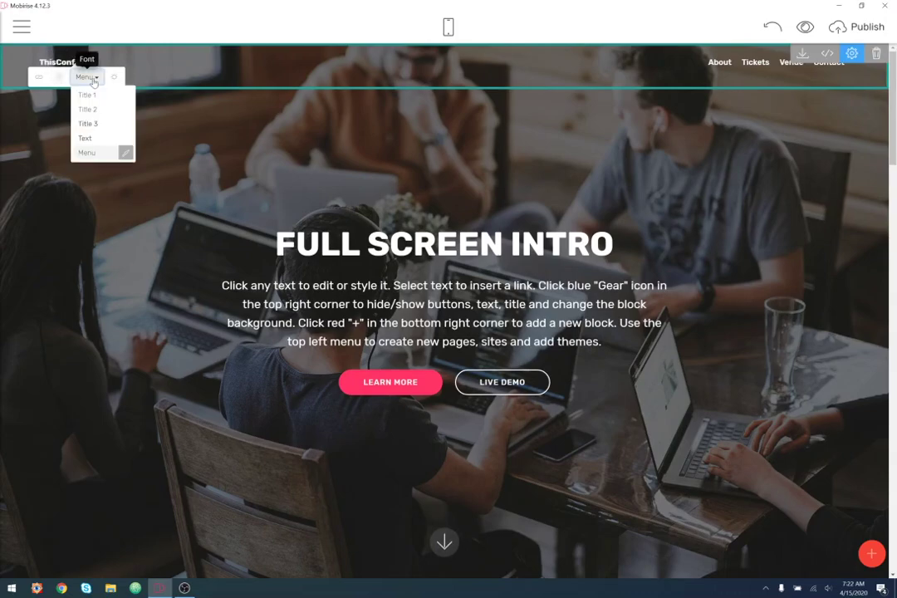
{"action": "left_click", "coordinate": [88, 123]}
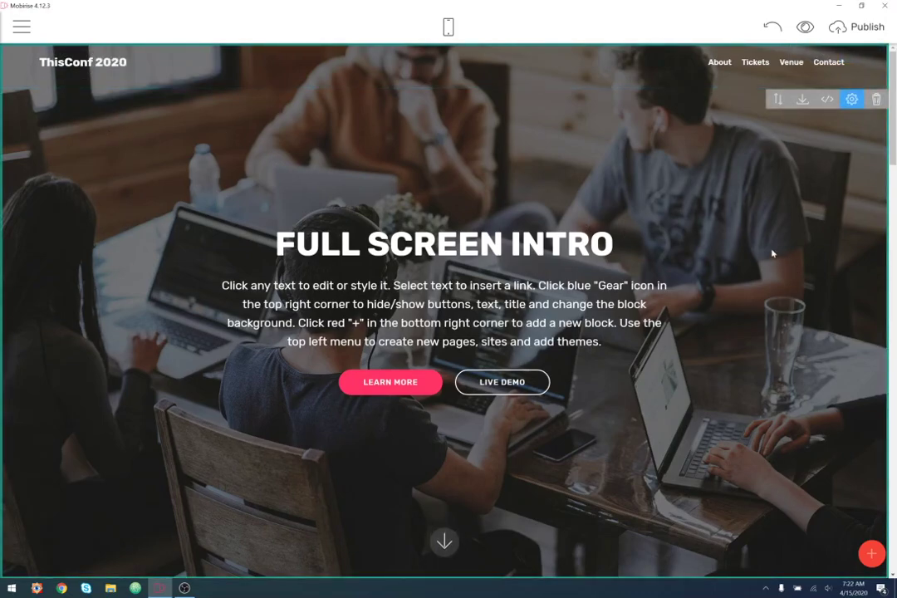
Select the whole brand name text and open its Title 3 style for editing in the site styles.
{"action": "left_click", "coordinate": [103, 65]}
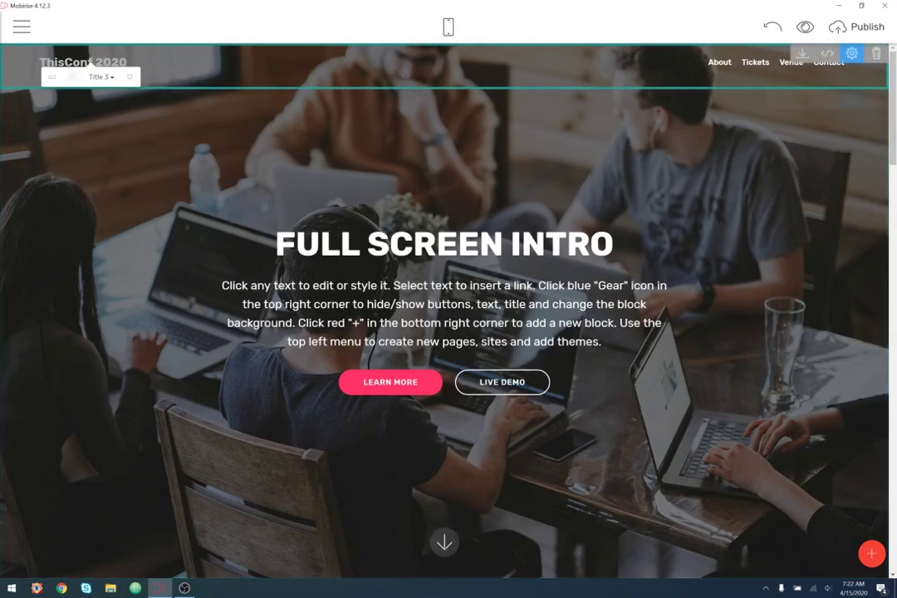
{"action": "triple_click", "coordinate": [103, 64]}
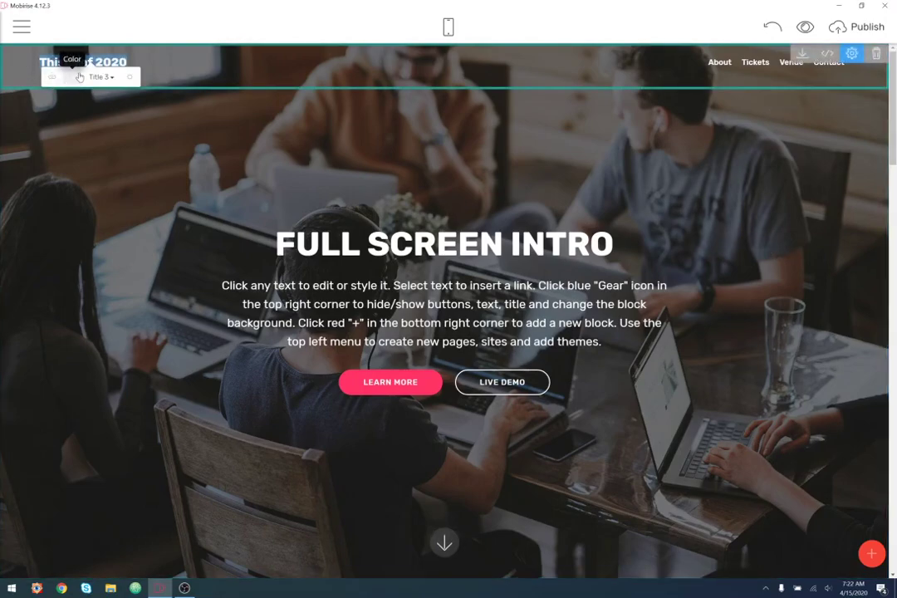
{"action": "left_click", "coordinate": [152, 70]}
{"action": "triple_click", "coordinate": [130, 70]}
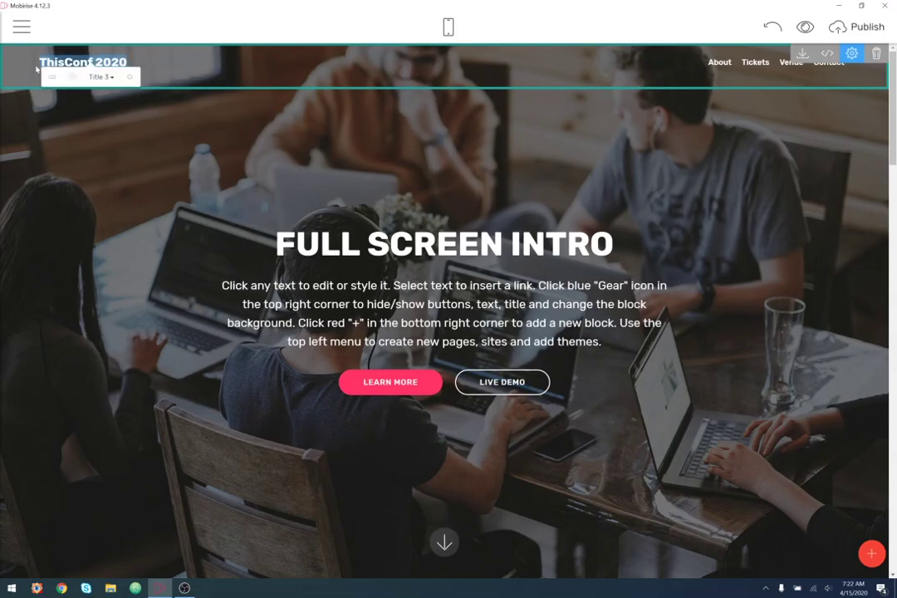
{"action": "left_click", "coordinate": [100, 77]}
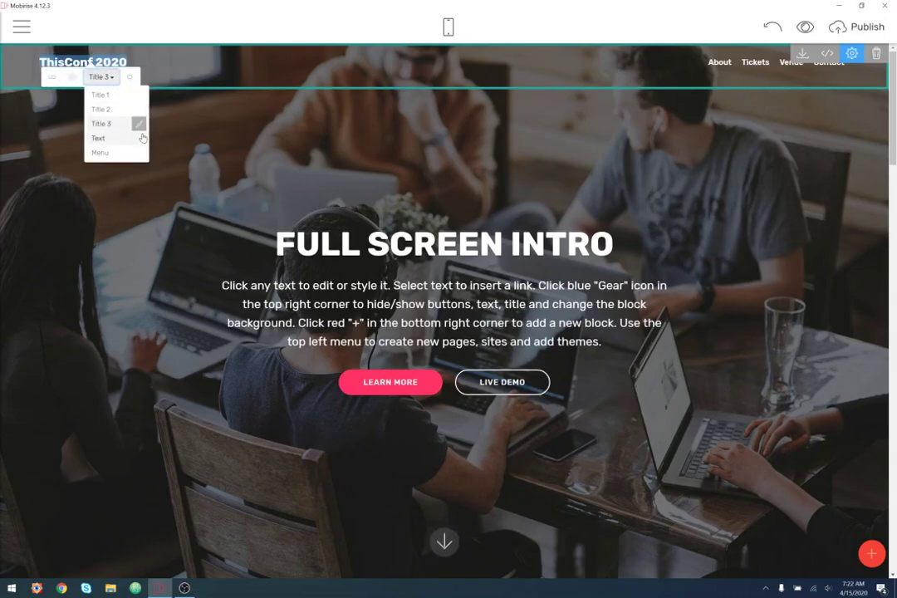
{"action": "left_click", "coordinate": [138, 123]}
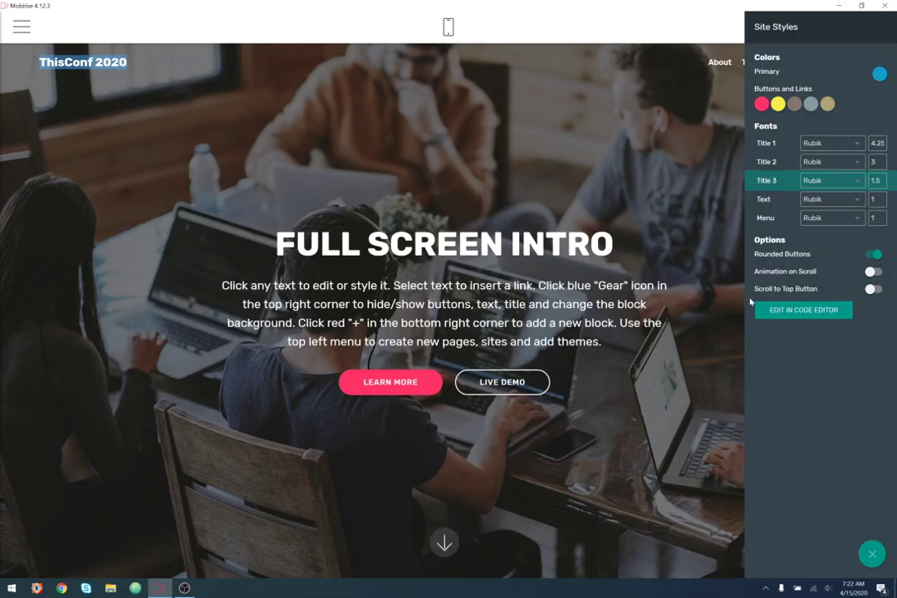
Browse the additional Google Fonts and add Muli as the font for Title 1.
{"action": "left_click", "coordinate": [836, 145]}
{"action": "left_click", "coordinate": [831, 183]}
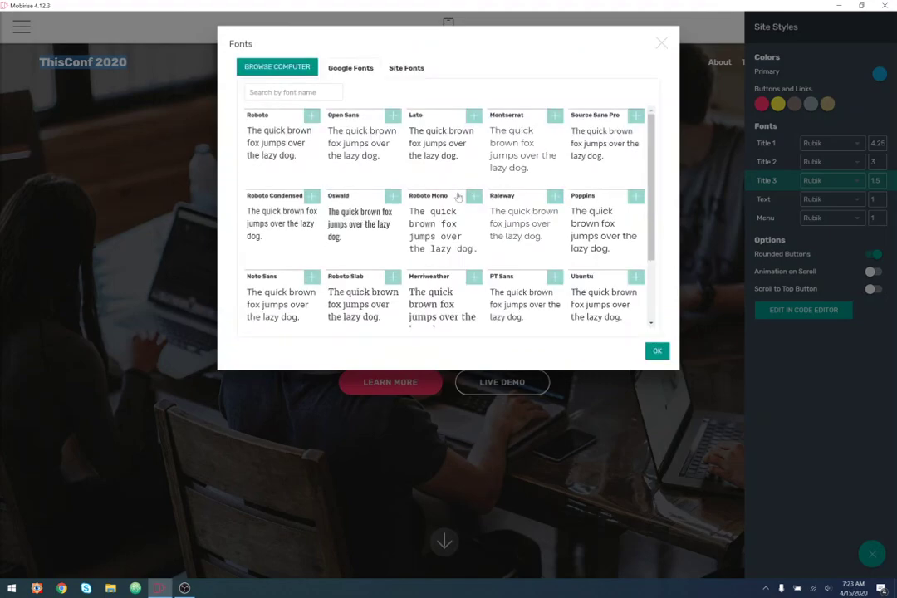
{"action": "left_click", "coordinate": [401, 72]}
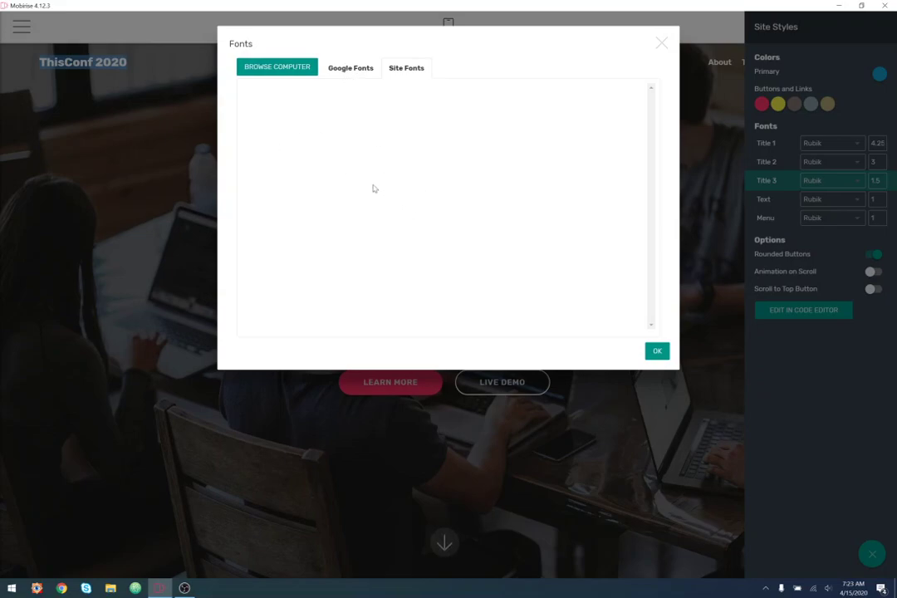
{"action": "left_click", "coordinate": [351, 69]}
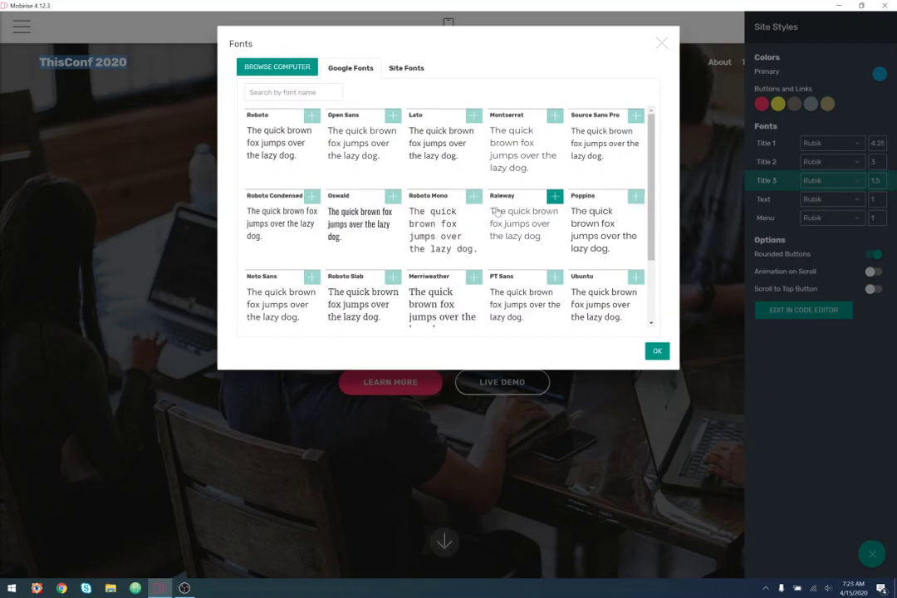
{"action": "scroll", "coordinate": [600, 278], "scroll_direction": "down", "scroll_amount": 1}
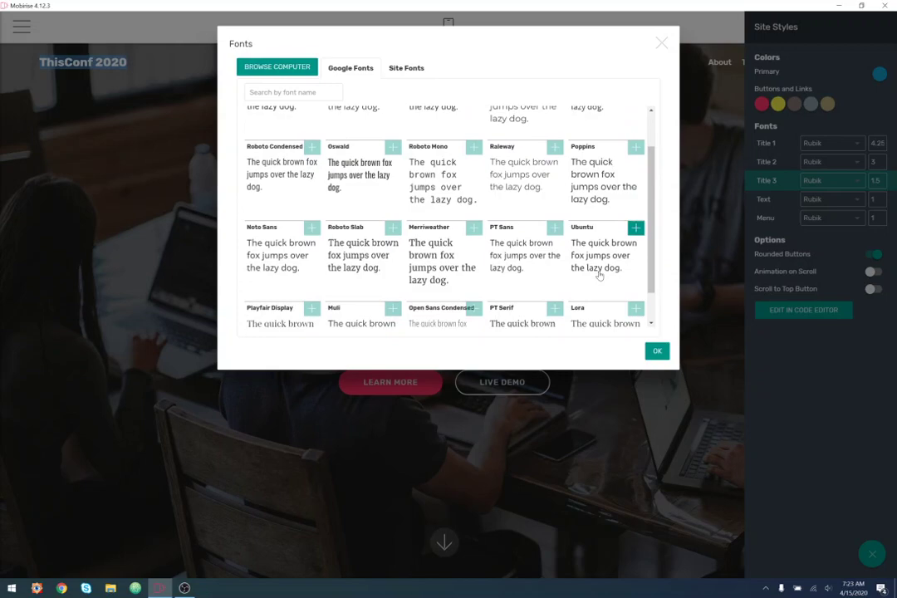
{"action": "scroll", "coordinate": [598, 276], "scroll_direction": "down", "scroll_amount": 1}
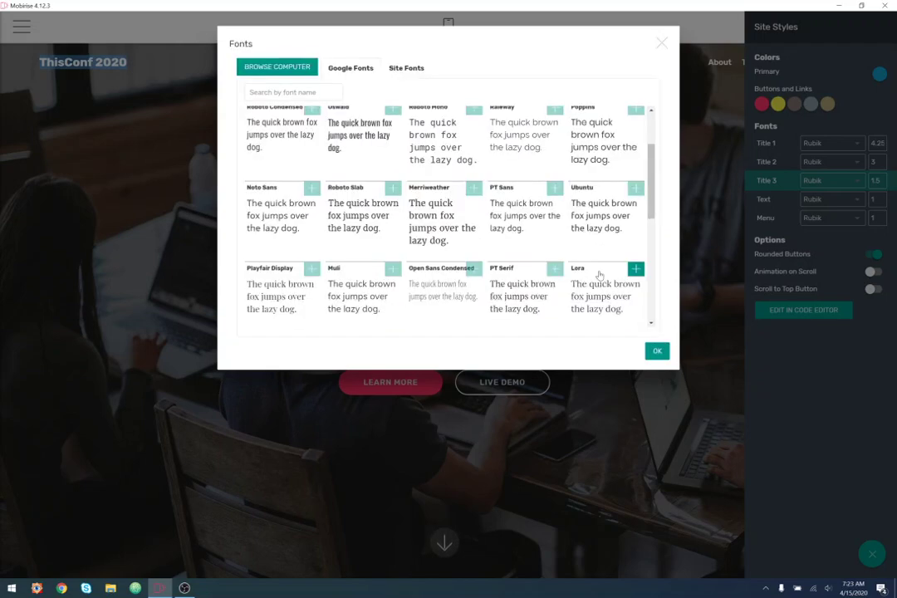
{"action": "scroll", "coordinate": [599, 274], "scroll_direction": "down", "scroll_amount": 1}
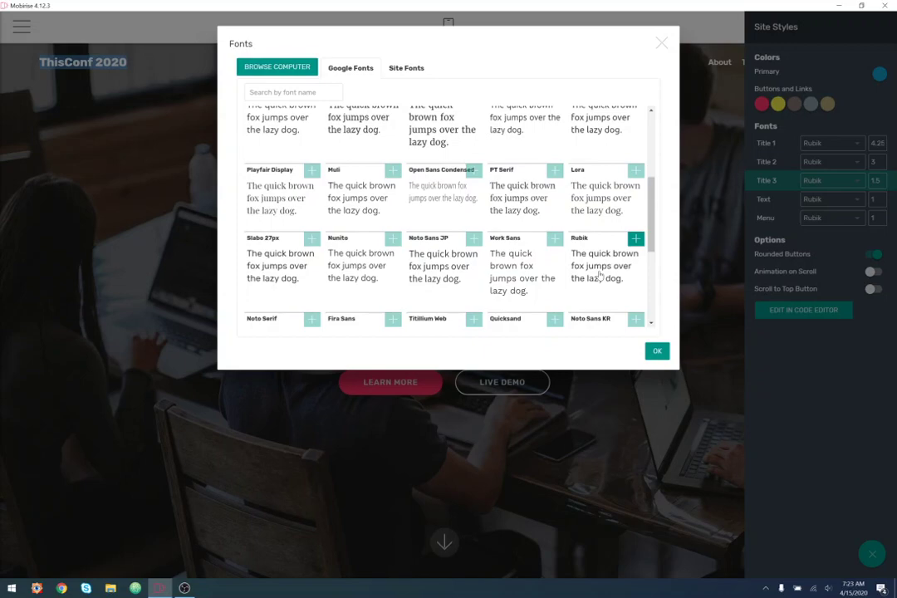
{"action": "left_click", "coordinate": [393, 173]}
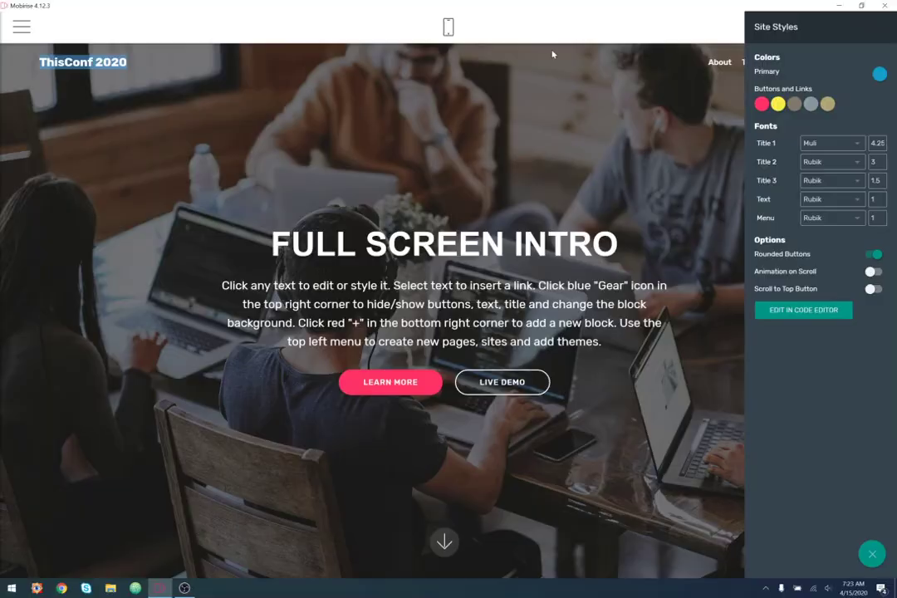
Set the Title 2, Title 3, Text and Menu fonts to Muli and close the site styles.
{"action": "left_click", "coordinate": [837, 163]}
{"action": "left_click", "coordinate": [813, 198]}
{"action": "left_click", "coordinate": [822, 167]}
{"action": "left_click", "coordinate": [793, 182]}
{"action": "left_click", "coordinate": [817, 180]}
{"action": "left_click", "coordinate": [790, 200]}
{"action": "left_click", "coordinate": [834, 199]}
{"action": "left_click", "coordinate": [837, 217]}
{"action": "left_click", "coordinate": [838, 217]}
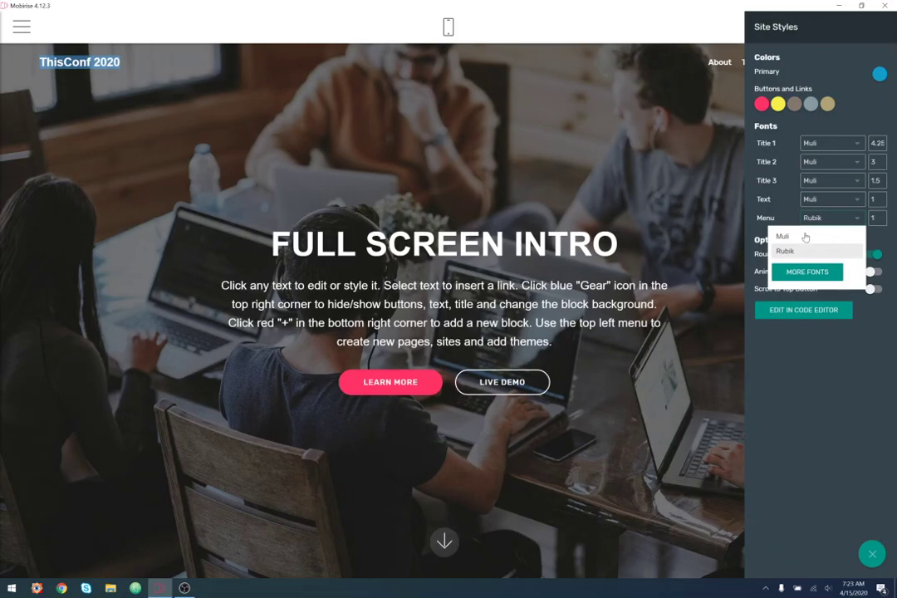
{"action": "left_click", "coordinate": [788, 235]}
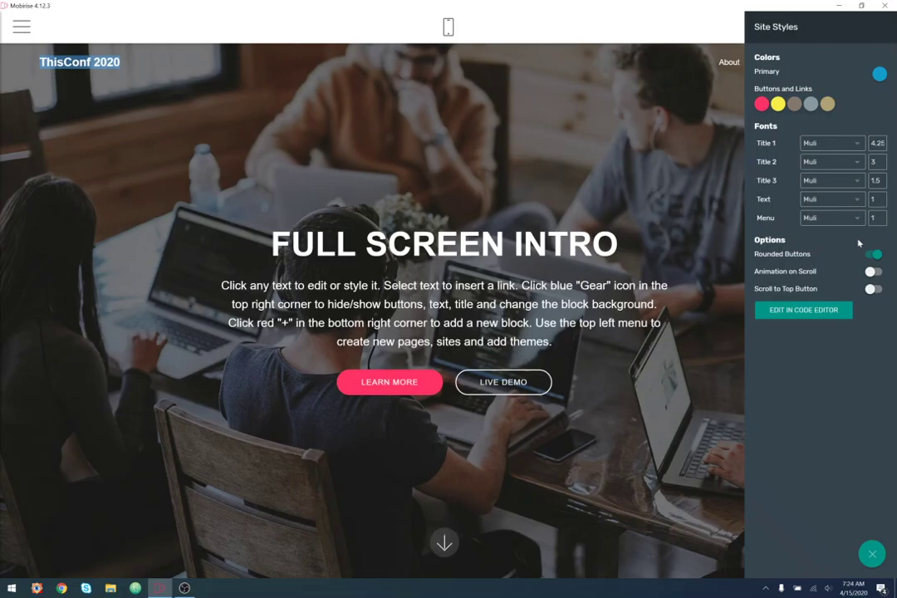
{"action": "left_click", "coordinate": [605, 192]}
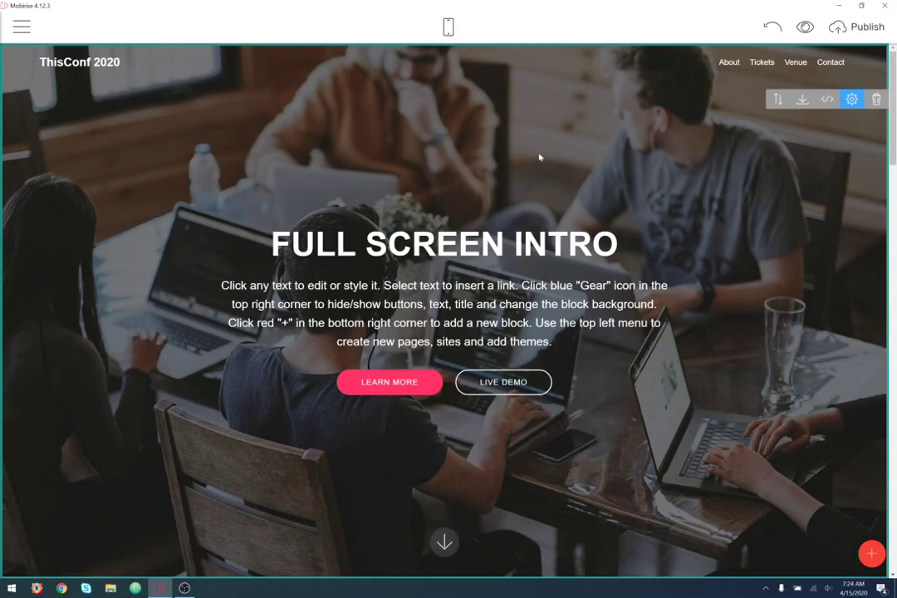
Check how the full screen intro's background scrolls, and try its overlay and parallax settings off and on again.
{"action": "scroll", "coordinate": [730, 345], "scroll_direction": "down", "scroll_amount": 2}
{"action": "scroll", "coordinate": [739, 347], "scroll_direction": "down", "scroll_amount": 2}
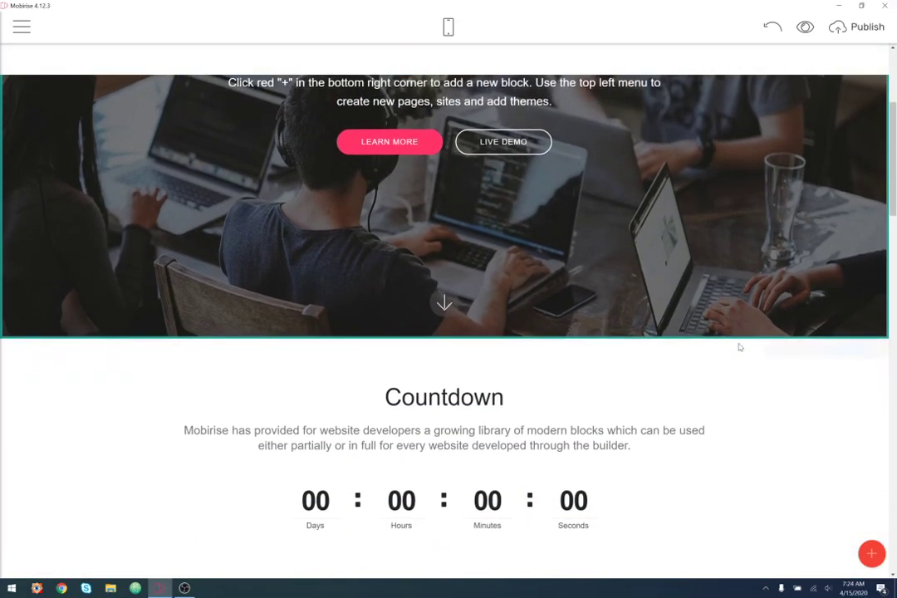
{"action": "scroll", "coordinate": [738, 347], "scroll_direction": "up", "scroll_amount": 3}
{"action": "scroll", "coordinate": [739, 347], "scroll_direction": "down", "scroll_amount": 3}
{"action": "scroll", "coordinate": [739, 347], "scroll_direction": "up", "scroll_amount": 2}
{"action": "scroll", "coordinate": [739, 347], "scroll_direction": "up", "scroll_amount": 3}
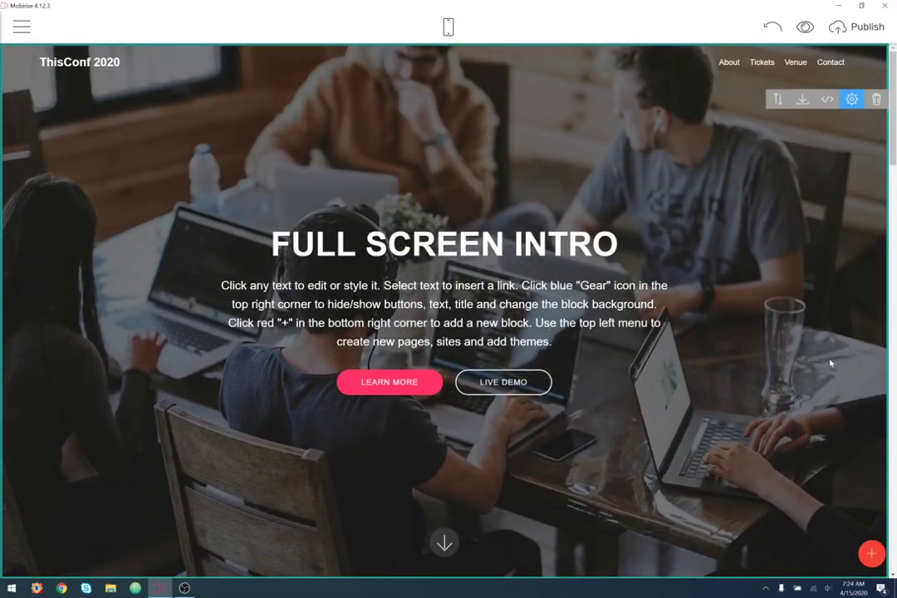
{"action": "left_click", "coordinate": [851, 100]}
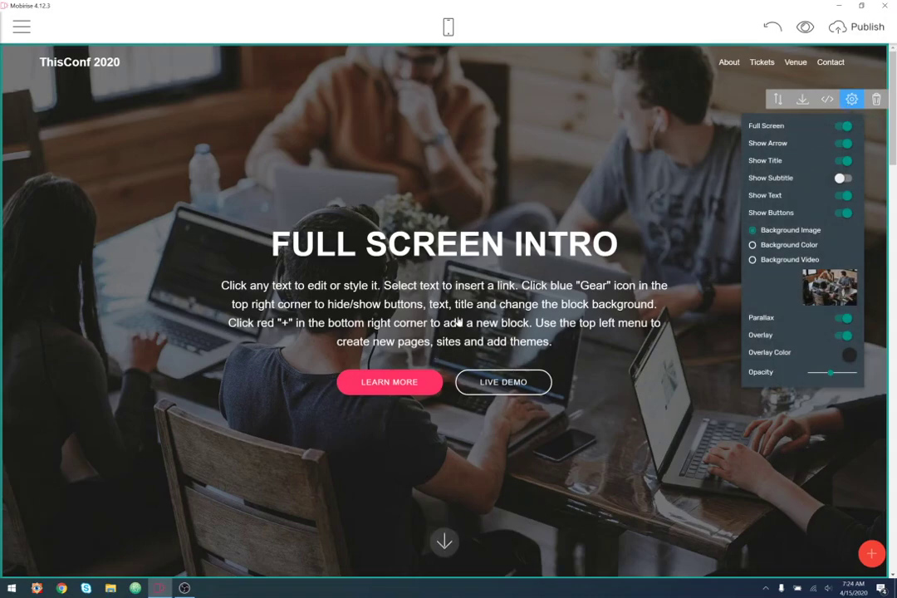
{"action": "left_click", "coordinate": [844, 339]}
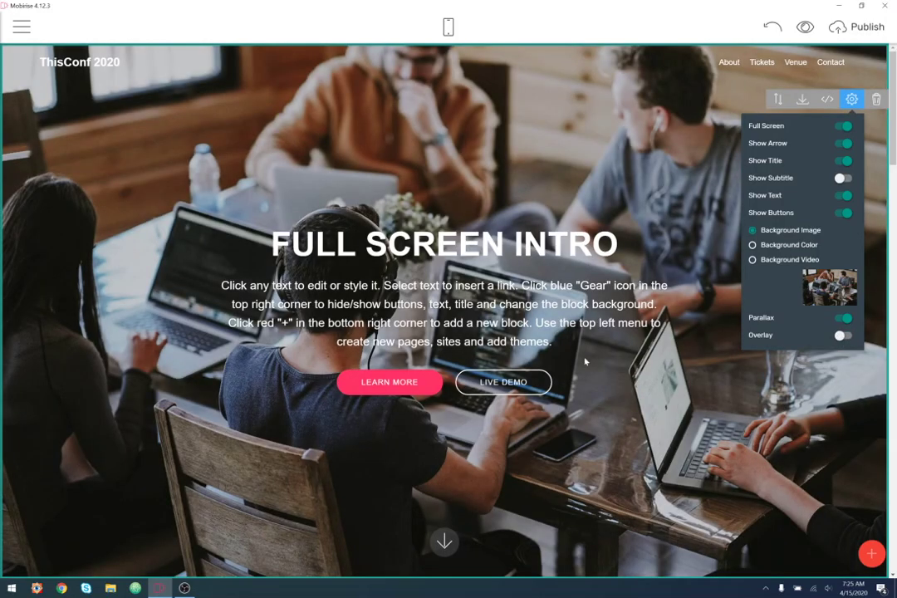
{"action": "left_click", "coordinate": [844, 319]}
{"action": "left_click", "coordinate": [843, 318]}
{"action": "left_click", "coordinate": [844, 336]}
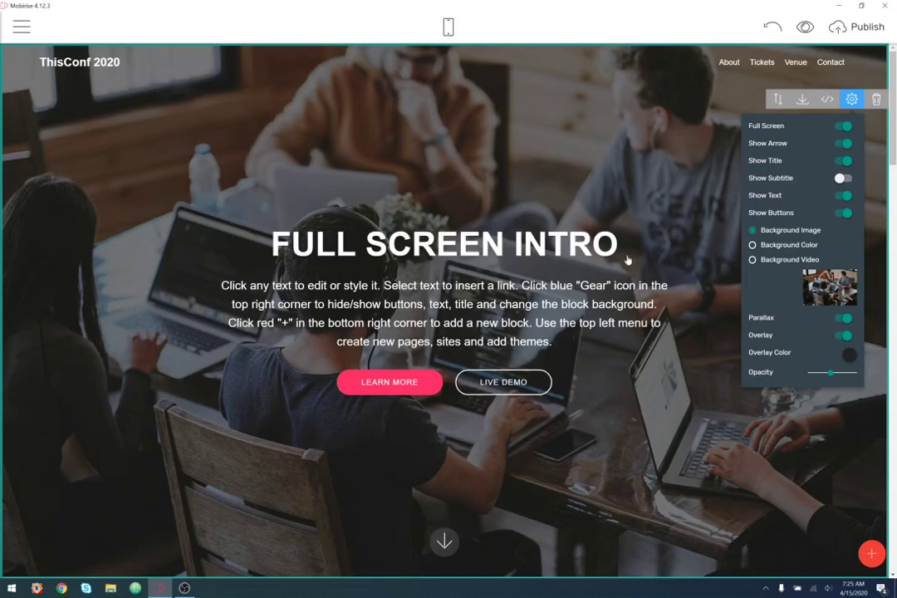
Replace the full screen intro's title text with "Marketing in a new century".
{"action": "left_click_drag", "start_coordinate": [618, 244], "coordinate": [241, 217]}
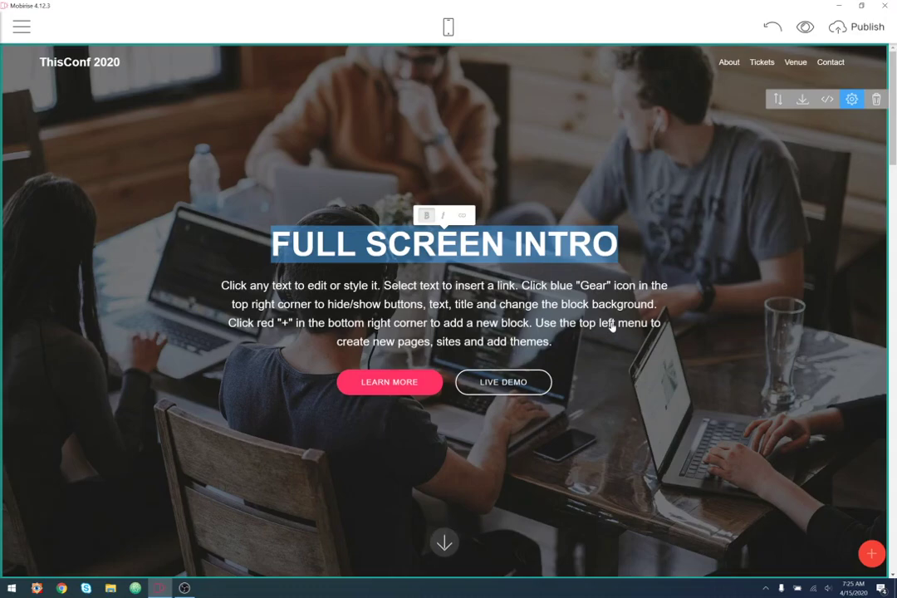
{"action": "type", "text": "ThisConf"}
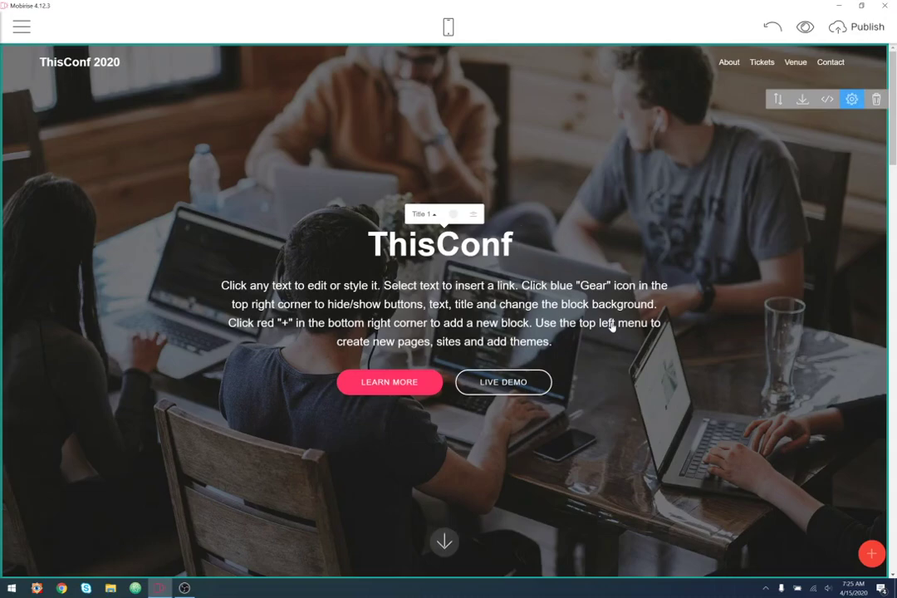
{"action": "key", "text": "BackSpace"}
{"action": "key", "text": "BackSpace"}
{"action": "key", "text": "BackSpace"}
{"action": "key", "text": "BackSpace"}
{"action": "key", "text": "BackSpace"}
{"action": "key", "text": "BackSpace"}
{"action": "key", "text": "BackSpace"}
{"action": "key", "text": "BackSpace"}
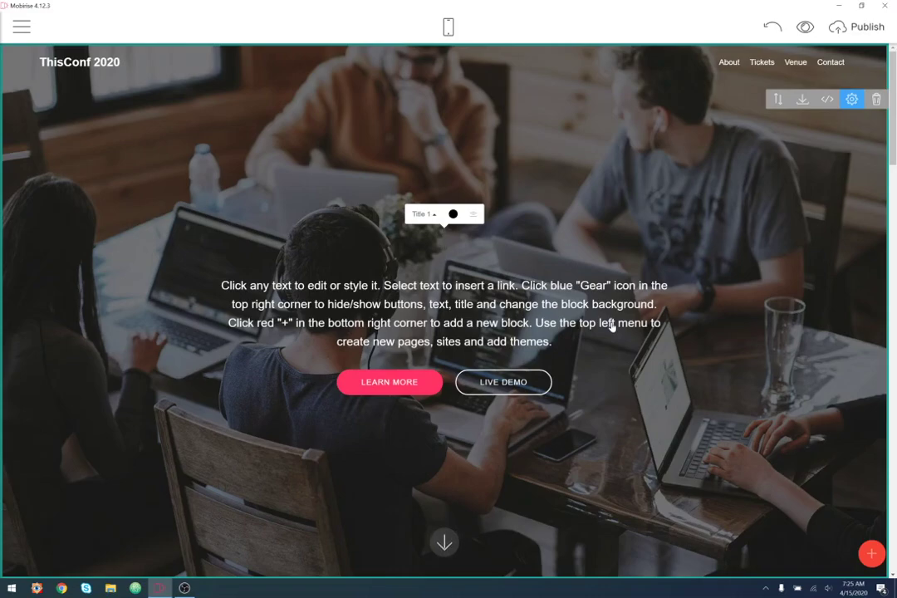
{"action": "type", "text": "Marketing in the"}
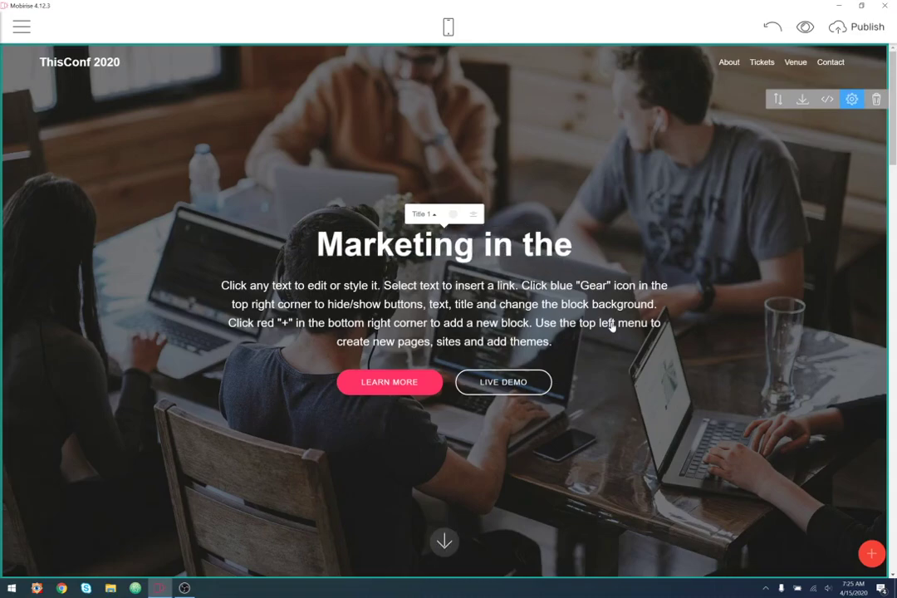
{"action": "key", "text": "BackSpace"}
{"action": "key", "text": "BackSpace"}
{"action": "key", "text": "BackSpace"}
{"action": "type", "text": "a new cent"}
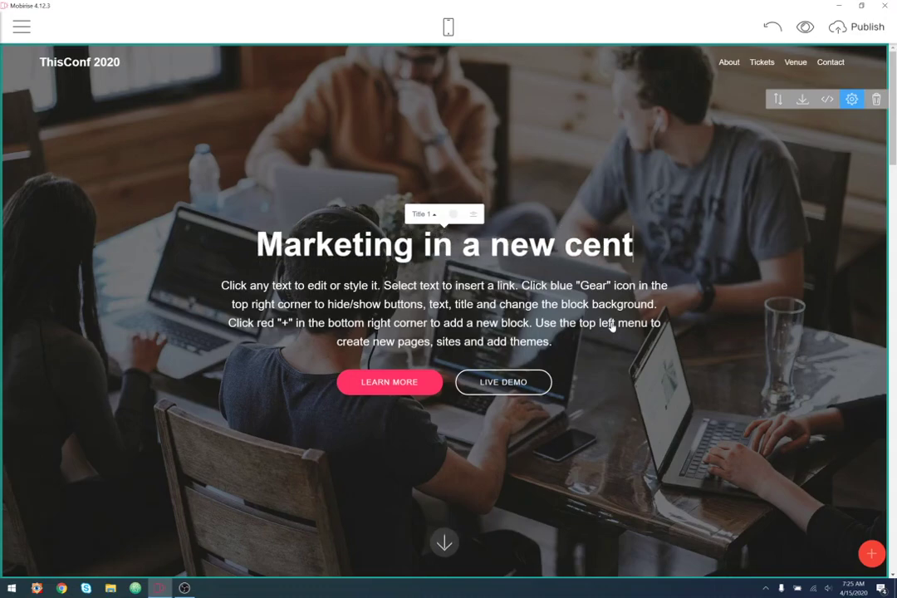
{"action": "type", "text": "ury"}
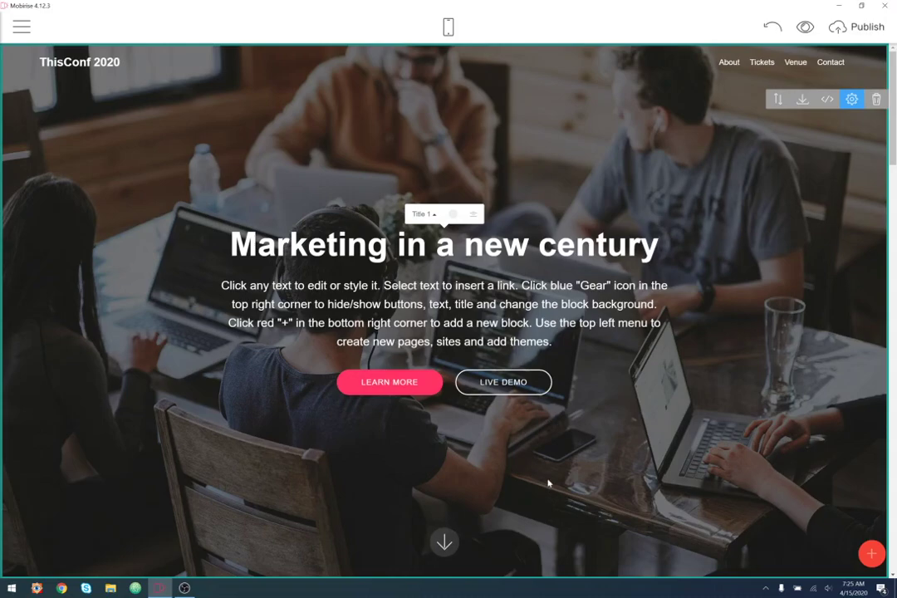
Relabel the intro's Learn More button as "Purchase Tickets" and its Live Demo button as "Learn More".
{"action": "left_click", "coordinate": [419, 382]}
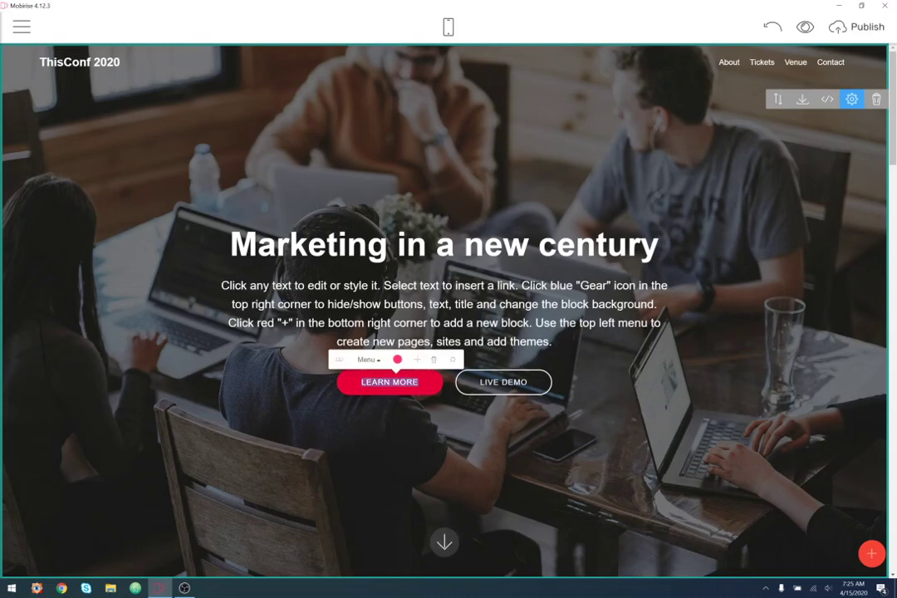
{"action": "type", "text": "Pur"}
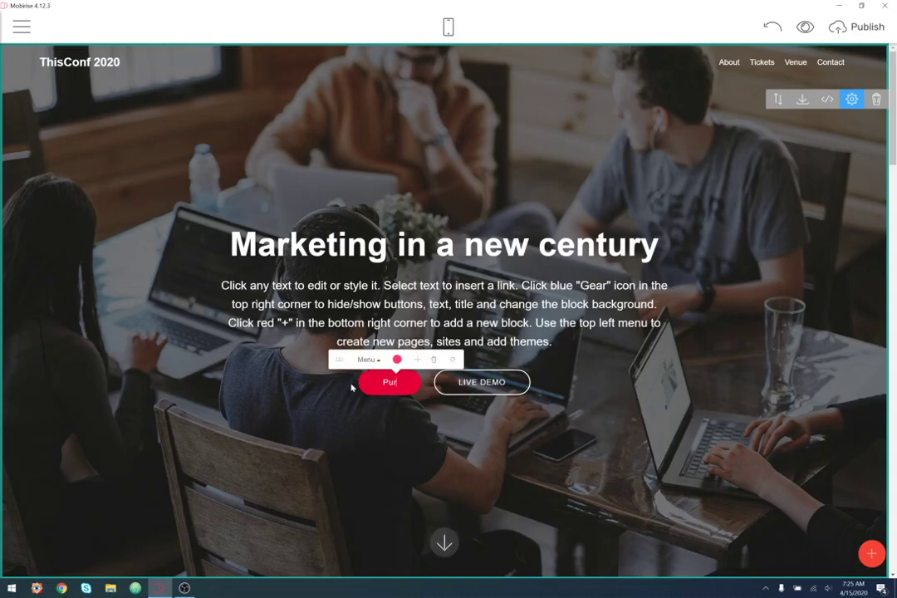
{"action": "type", "text": "chase Tickets"}
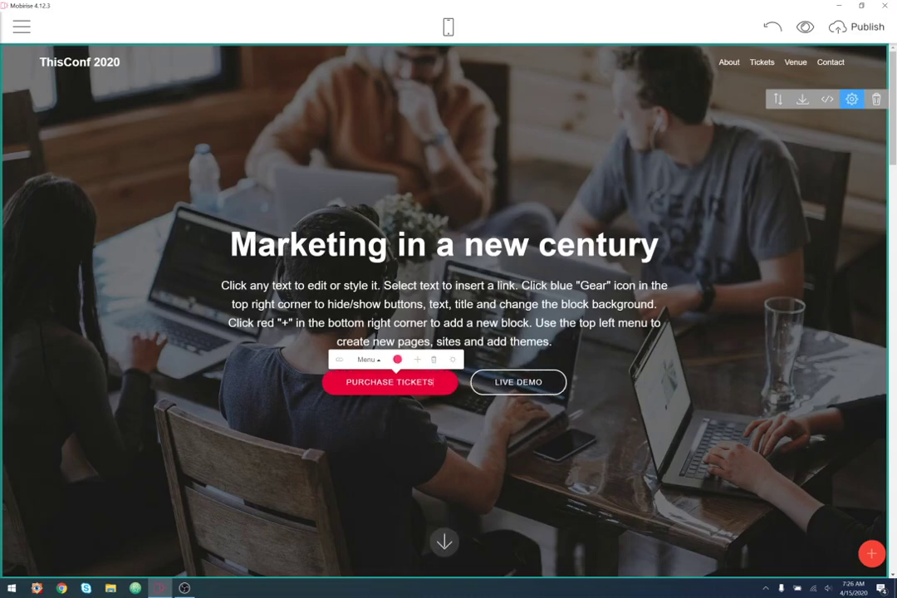
{"action": "left_click_drag", "start_coordinate": [548, 384], "coordinate": [493, 383]}
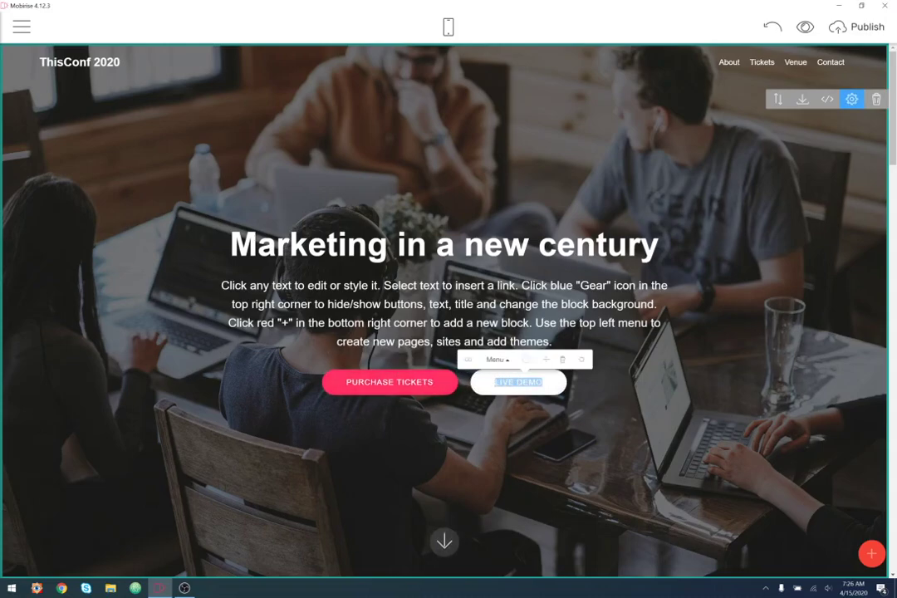
{"action": "type", "text": "Learn More"}
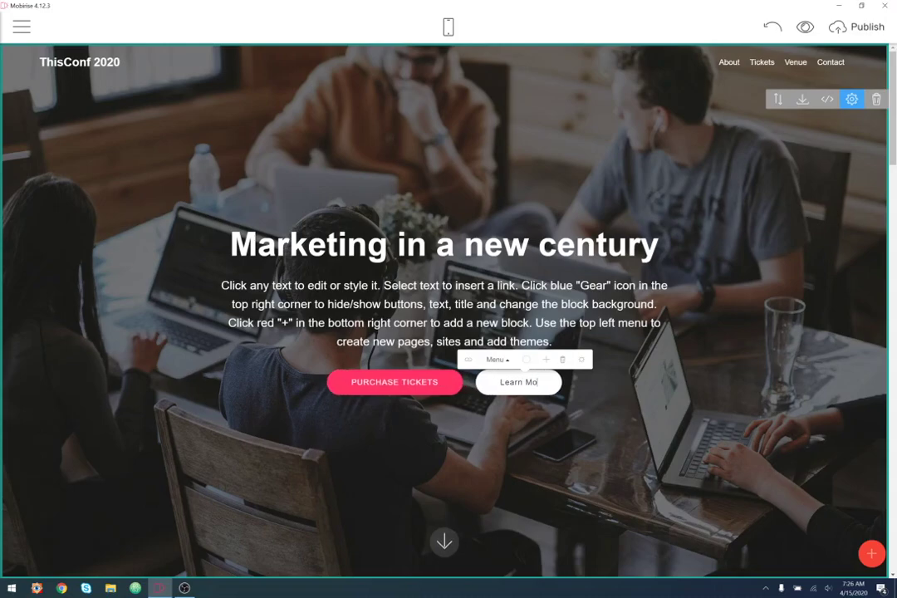
{"action": "left_click", "coordinate": [645, 425]}
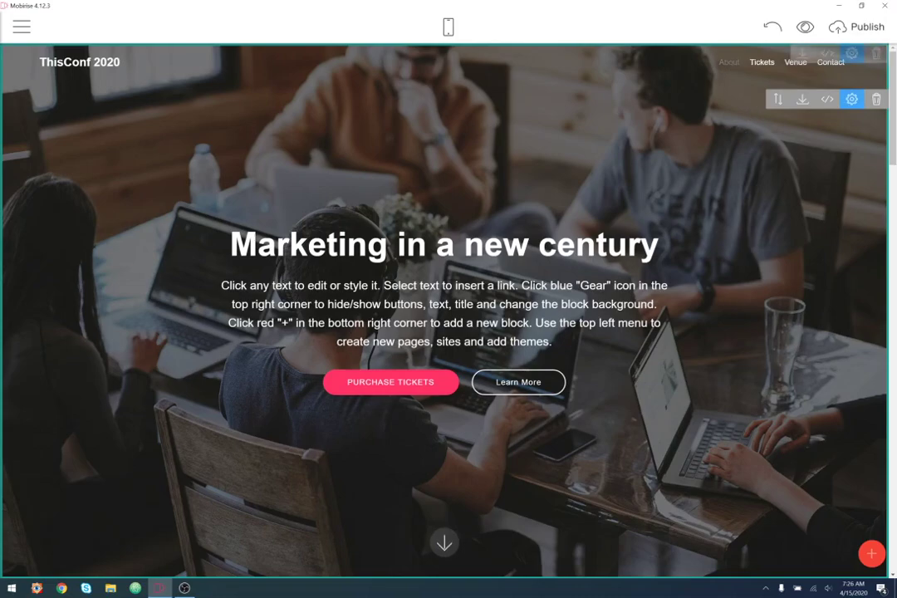
Link the About menu item to the Content 5-7 block on the Home page.
{"action": "left_click", "coordinate": [731, 64]}
{"action": "left_click", "coordinate": [655, 82]}
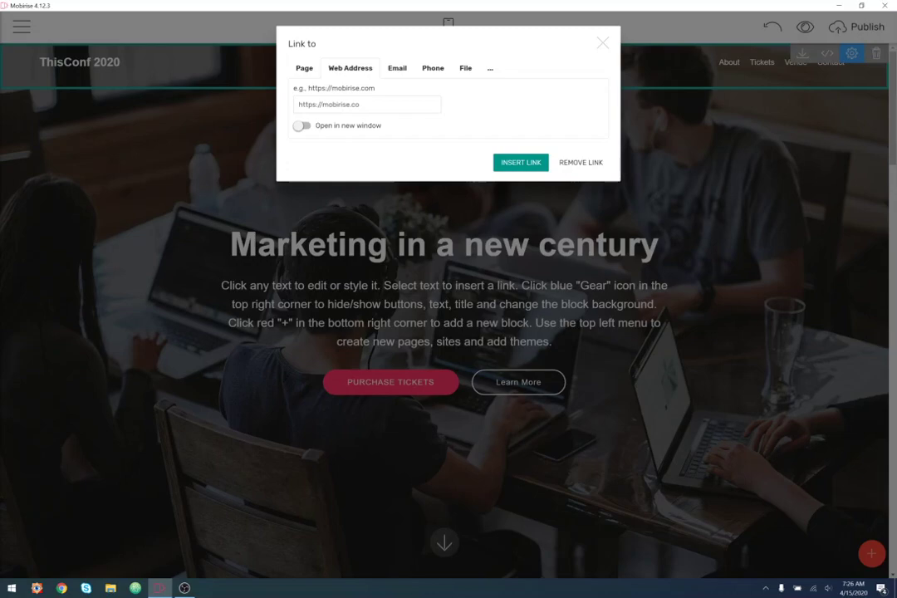
{"action": "left_click", "coordinate": [303, 70]}
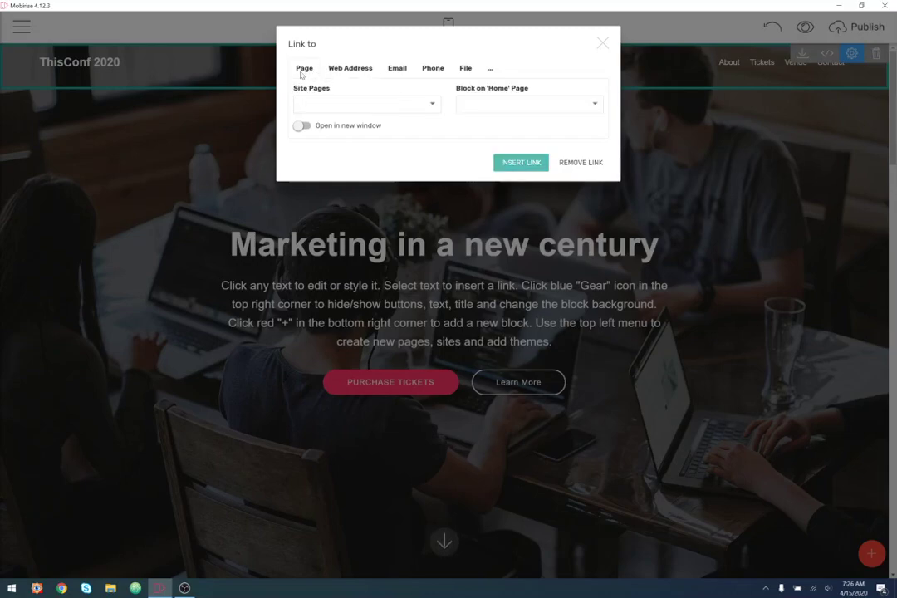
{"action": "left_click", "coordinate": [494, 106]}
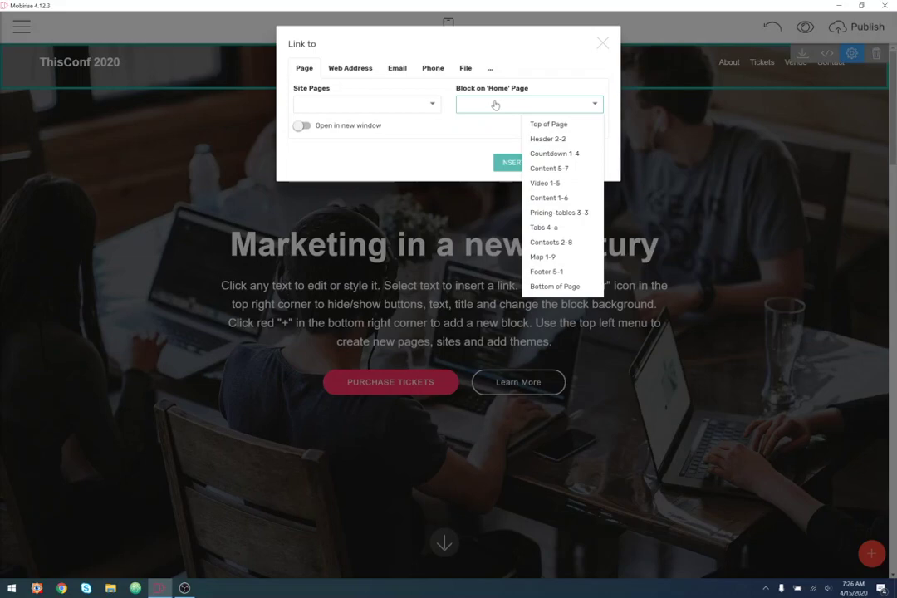
{"action": "left_click", "coordinate": [548, 168]}
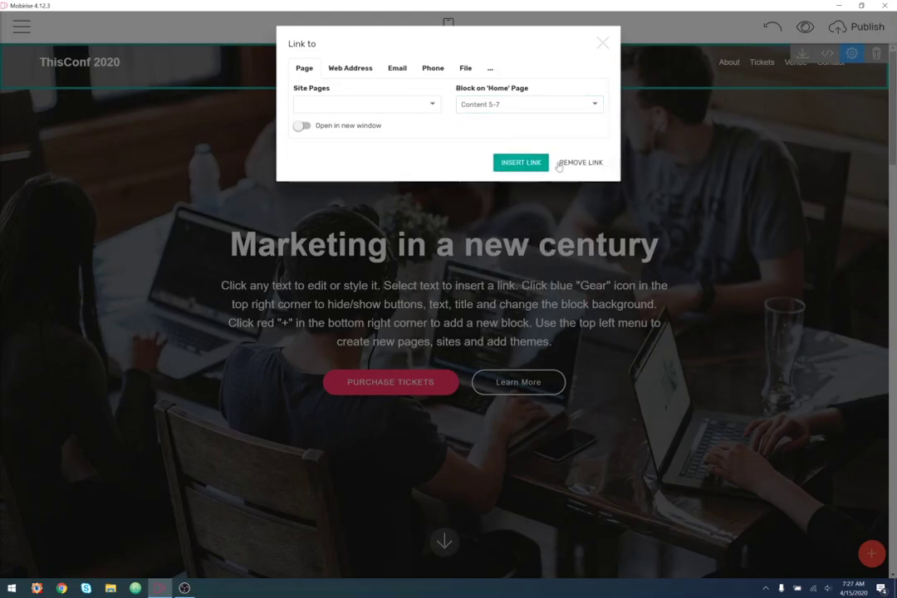
{"action": "left_click", "coordinate": [528, 162]}
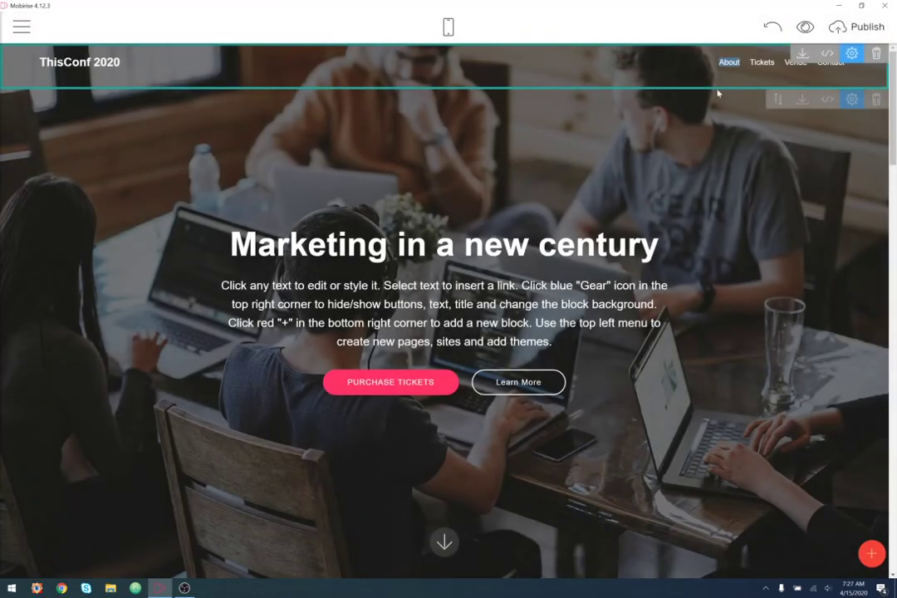
Link the Tickets menu item to the Pricing-tables 3-3 block on the Home page.
{"action": "left_click", "coordinate": [760, 63]}
{"action": "left_click", "coordinate": [695, 82]}
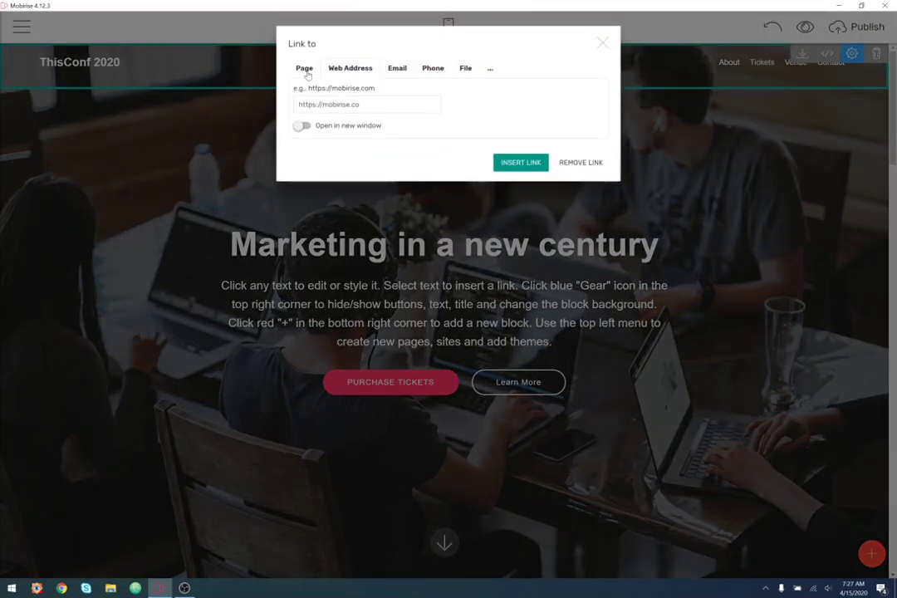
{"action": "left_click", "coordinate": [304, 70]}
{"action": "left_click", "coordinate": [570, 106]}
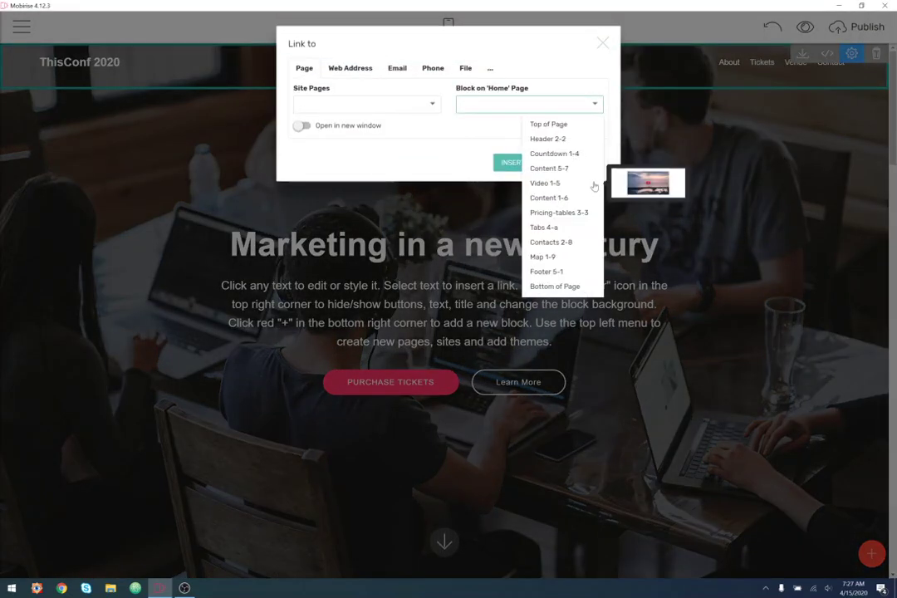
{"action": "mouse_move", "coordinate": [573, 169]}
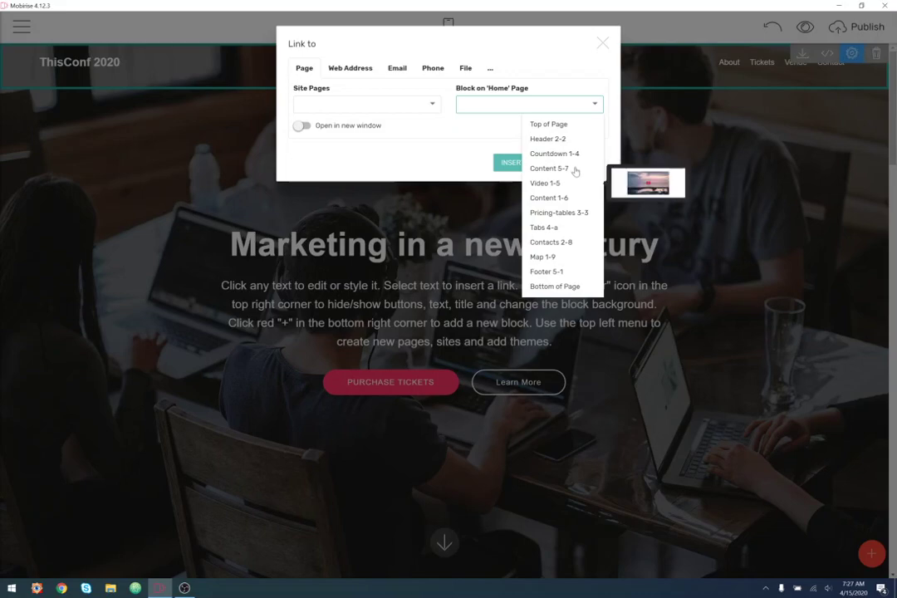
{"action": "left_click", "coordinate": [558, 212]}
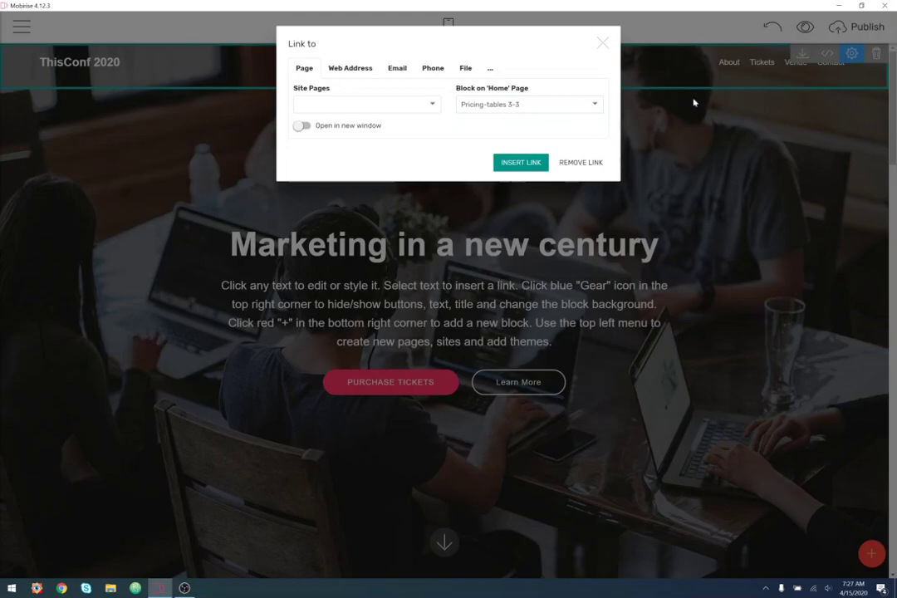
{"action": "left_click", "coordinate": [518, 163]}
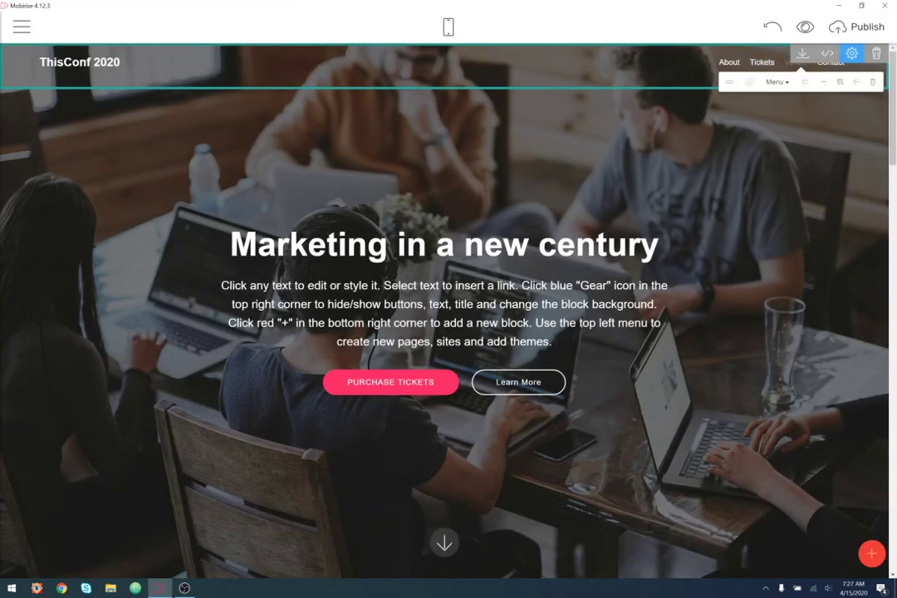
Link the Venue menu item to the Tabs 4-a block on the Home page.
{"action": "left_click", "coordinate": [728, 81]}
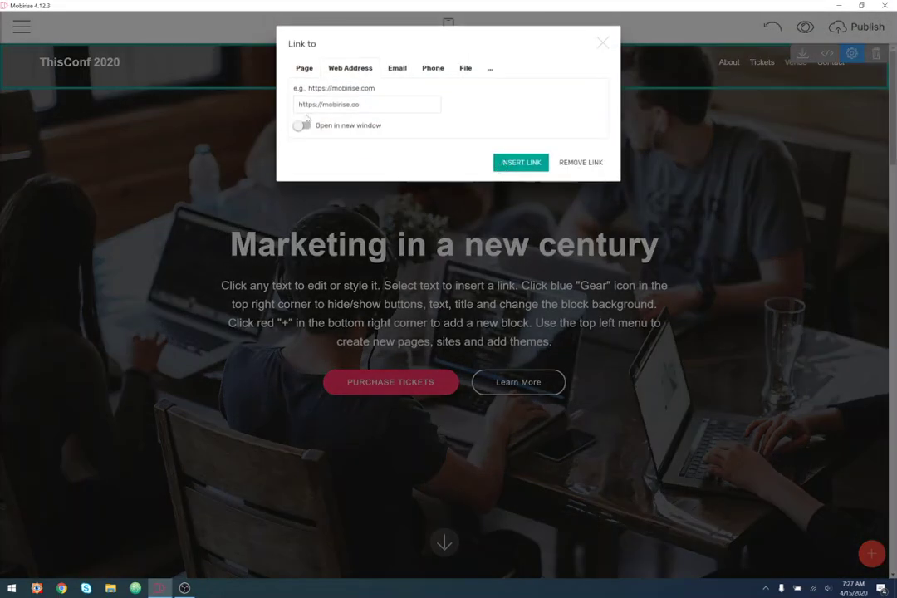
{"action": "left_click", "coordinate": [304, 70]}
{"action": "left_click", "coordinate": [551, 104]}
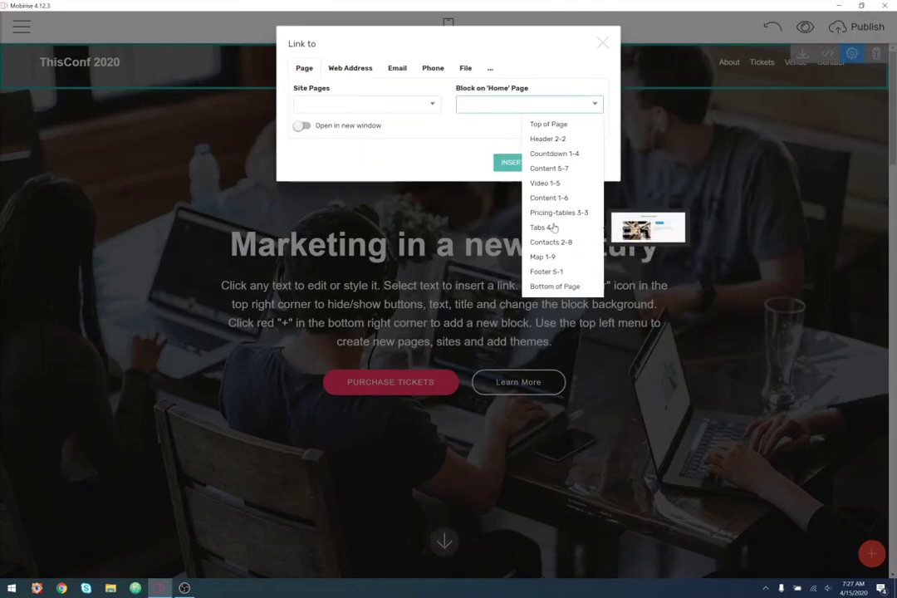
{"action": "left_click", "coordinate": [553, 227]}
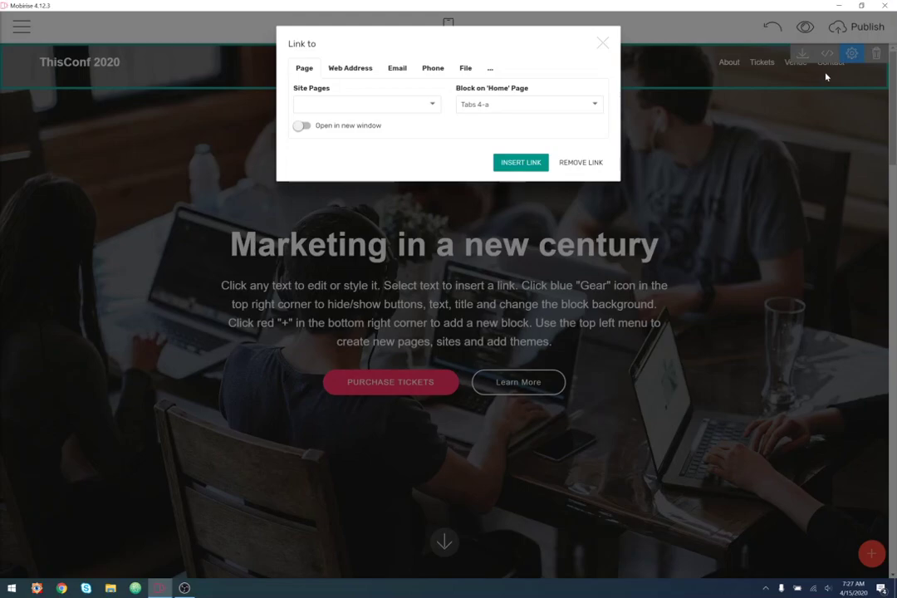
{"action": "left_click", "coordinate": [523, 163]}
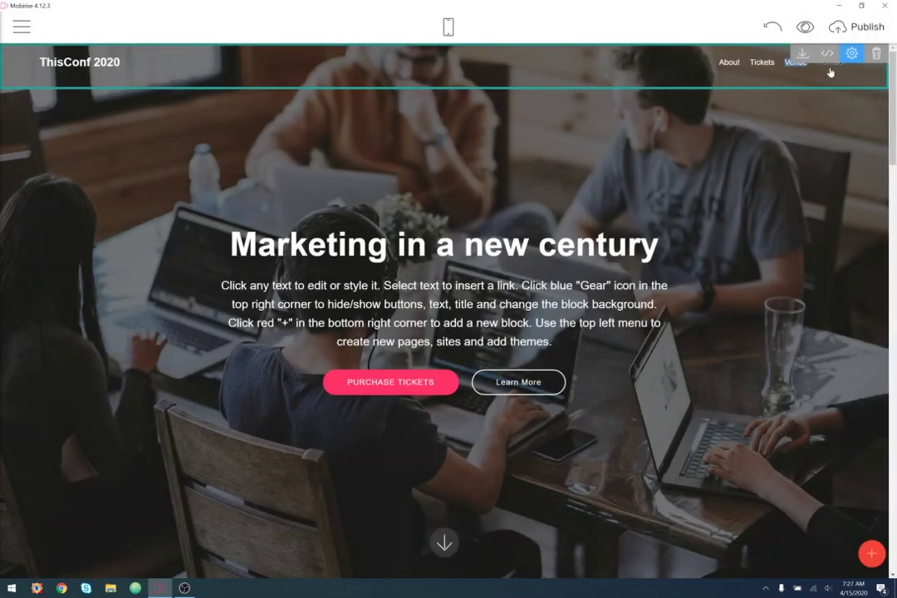
Link the Contact menu item to the Contacts 2-8 block on the Home page.
{"action": "left_click", "coordinate": [729, 81]}
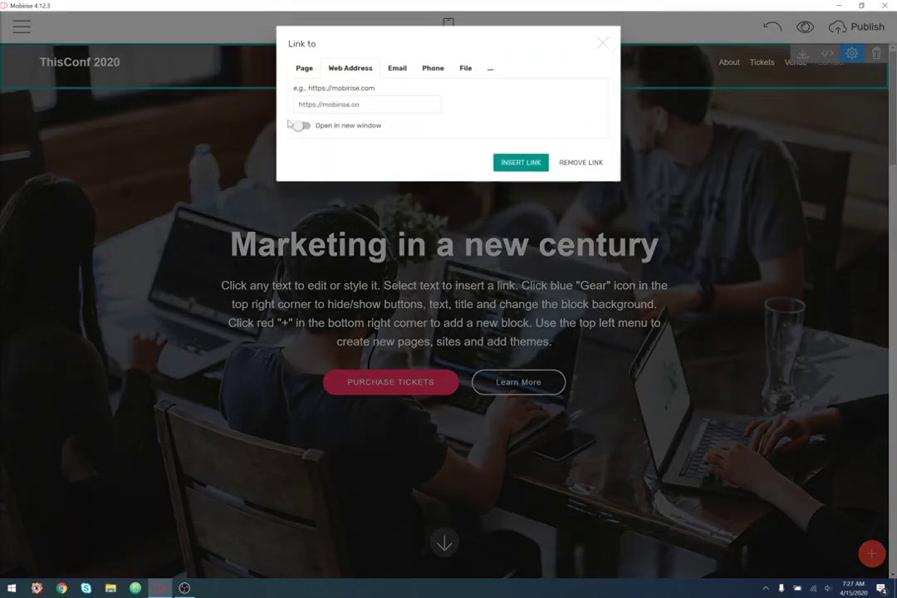
{"action": "left_click", "coordinate": [305, 69]}
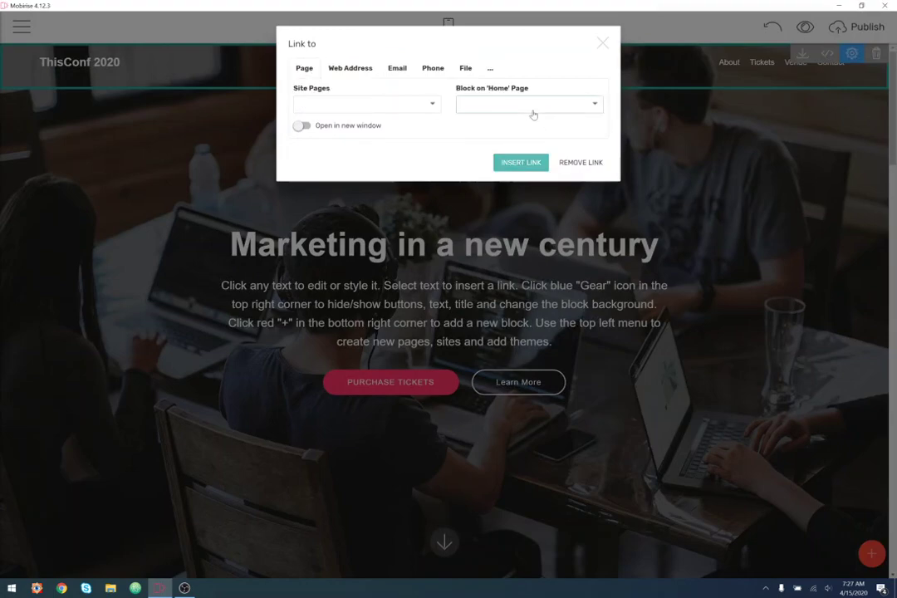
{"action": "left_click", "coordinate": [531, 104]}
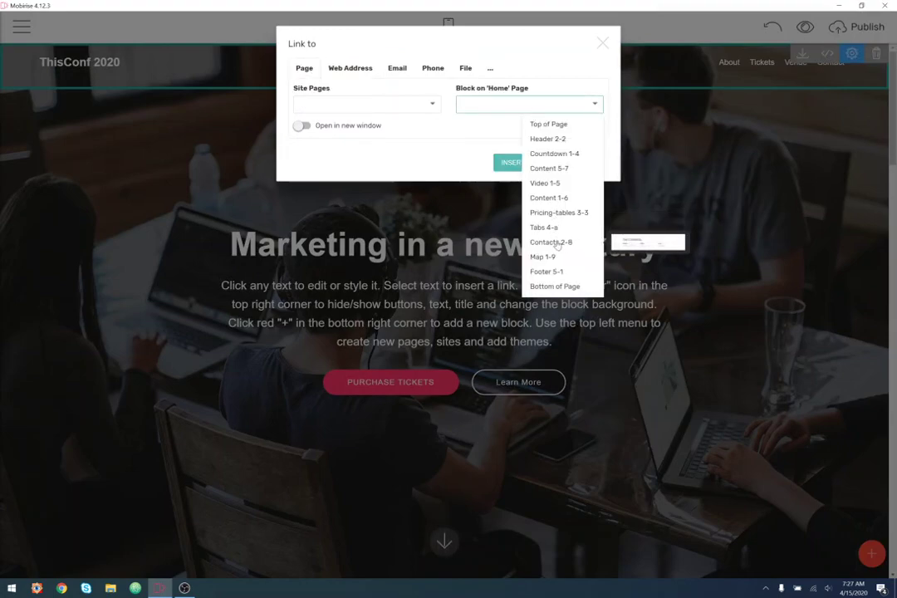
{"action": "left_click", "coordinate": [556, 244]}
{"action": "left_click", "coordinate": [523, 163]}
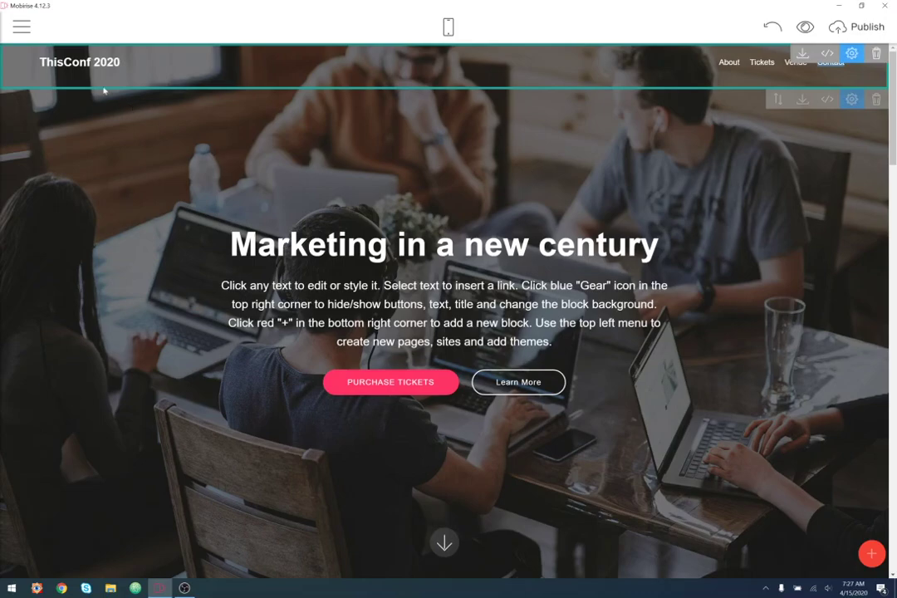
Try toggling bold on the word ThisConf in the menu's brand name, and undo the change.
{"action": "left_click_drag", "start_coordinate": [35, 58], "coordinate": [80, 63]}
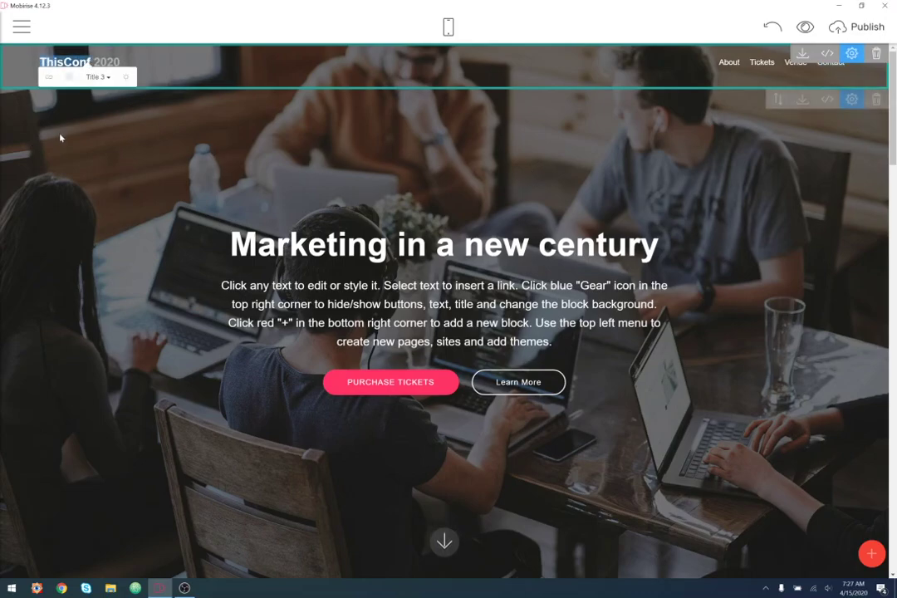
{"action": "key", "text": "ctrl+b"}
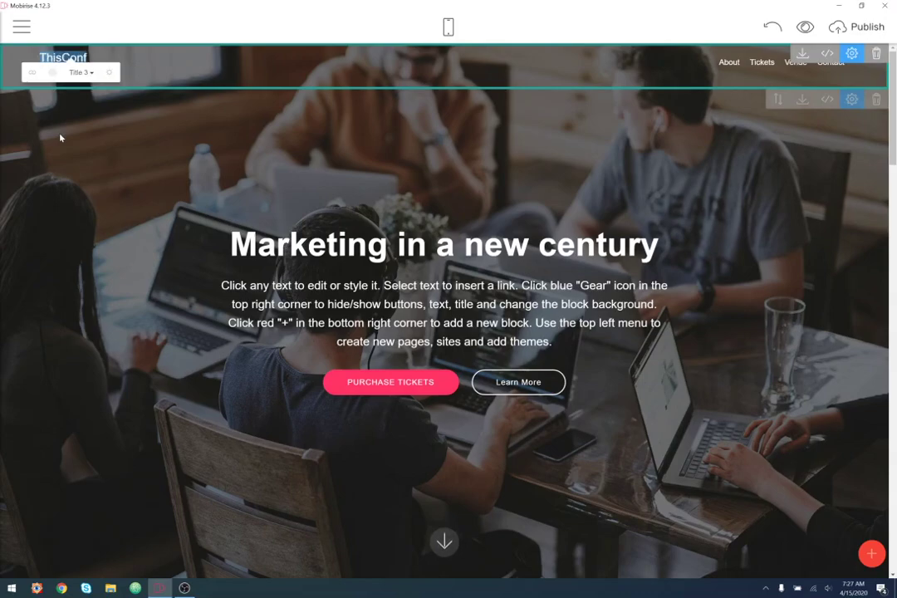
{"action": "key", "text": "ctrl+z"}
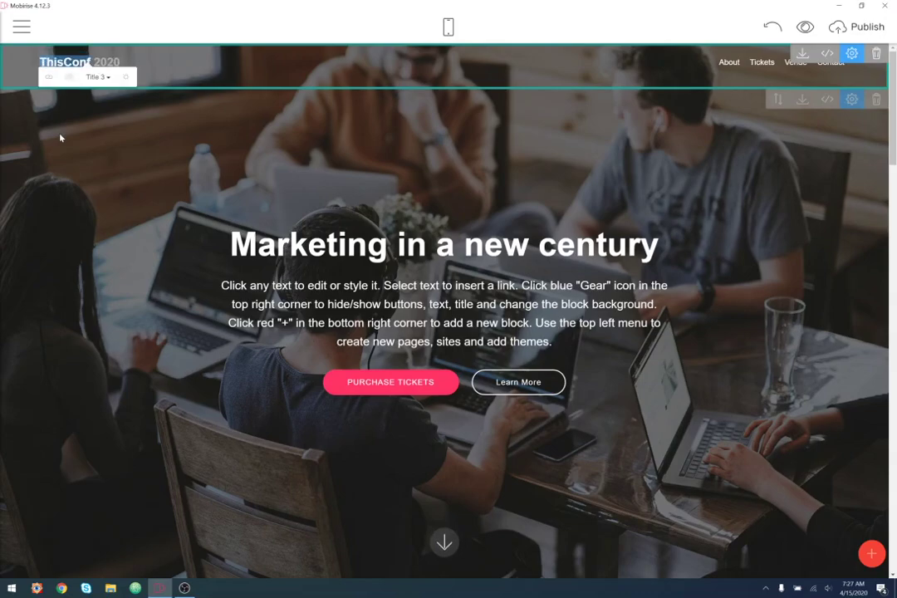
{"action": "left_click", "coordinate": [433, 153]}
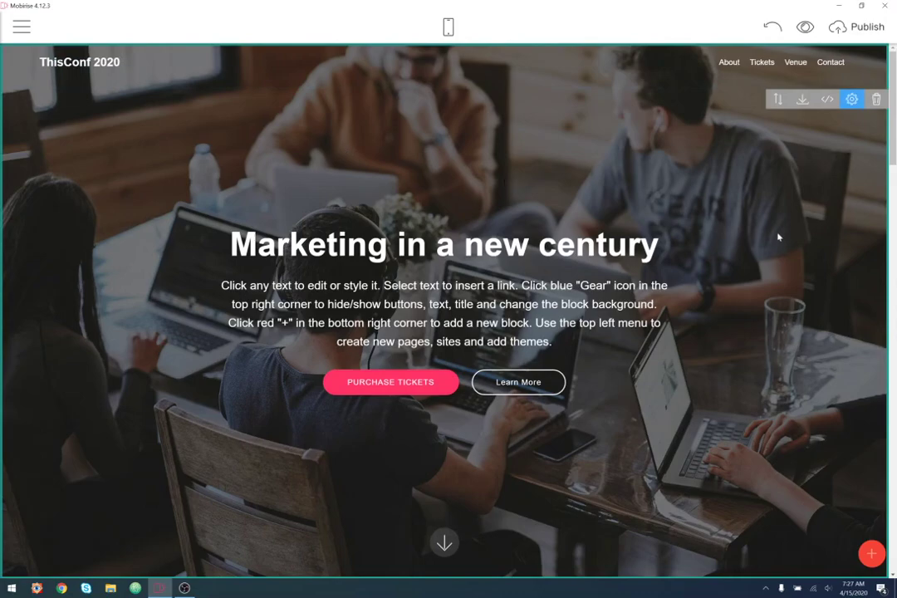
{"action": "scroll", "coordinate": [738, 288], "scroll_direction": "down", "scroll_amount": 3}
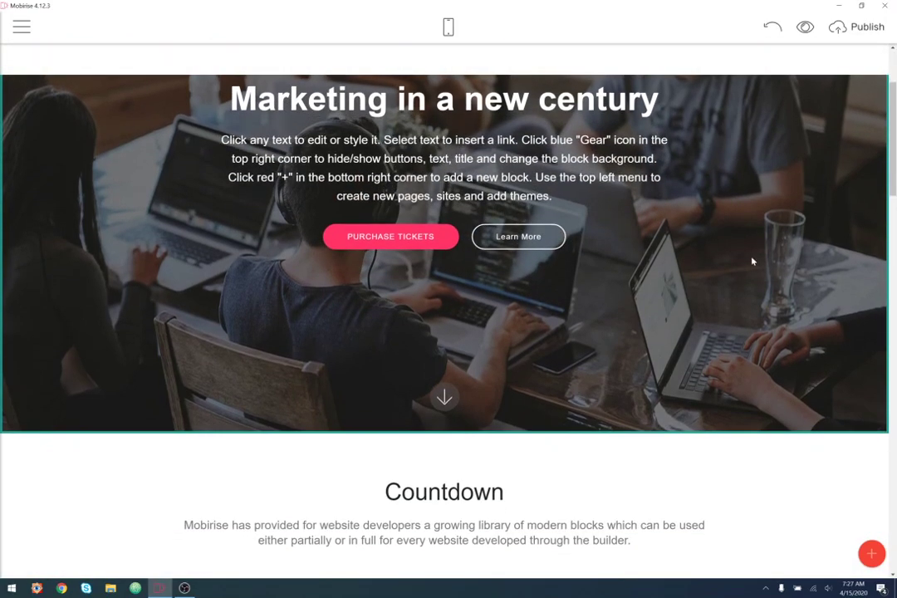
Link the intro block's PURCHASE TICKETS button to the Pricing-tables 3-3 block on the Home page.
{"action": "left_click", "coordinate": [411, 239]}
{"action": "left_click", "coordinate": [339, 215]}
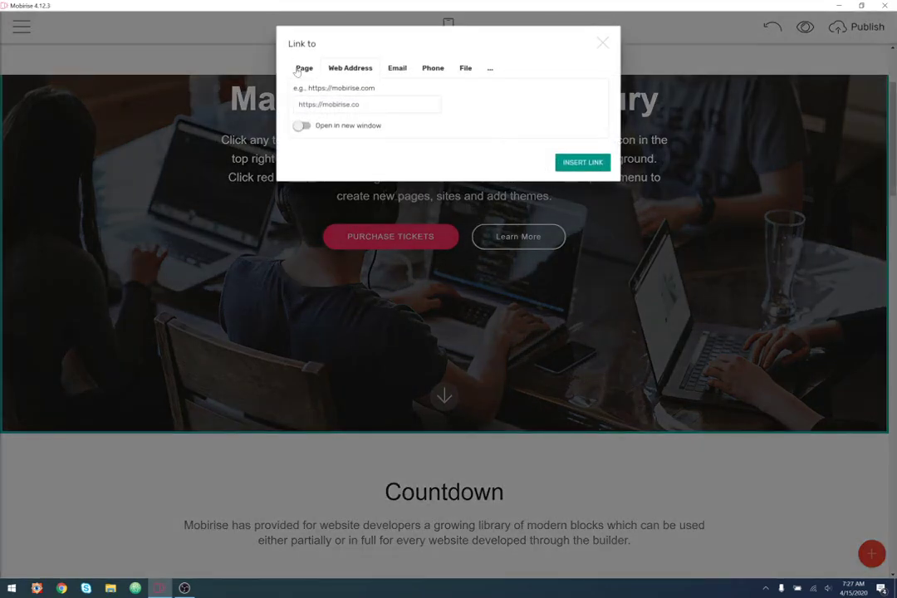
{"action": "left_click", "coordinate": [303, 69]}
{"action": "left_click", "coordinate": [526, 107]}
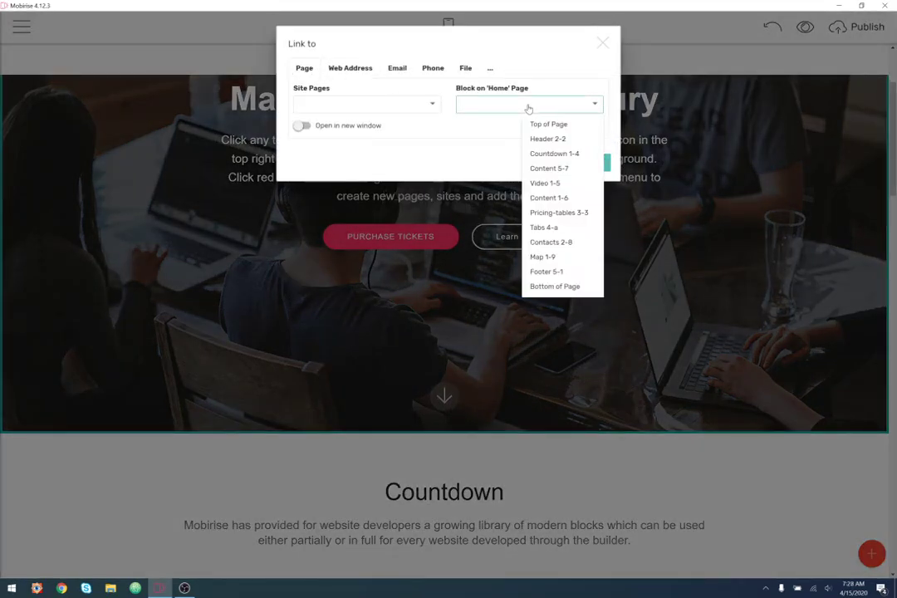
{"action": "left_click", "coordinate": [563, 212]}
{"action": "left_click", "coordinate": [588, 162]}
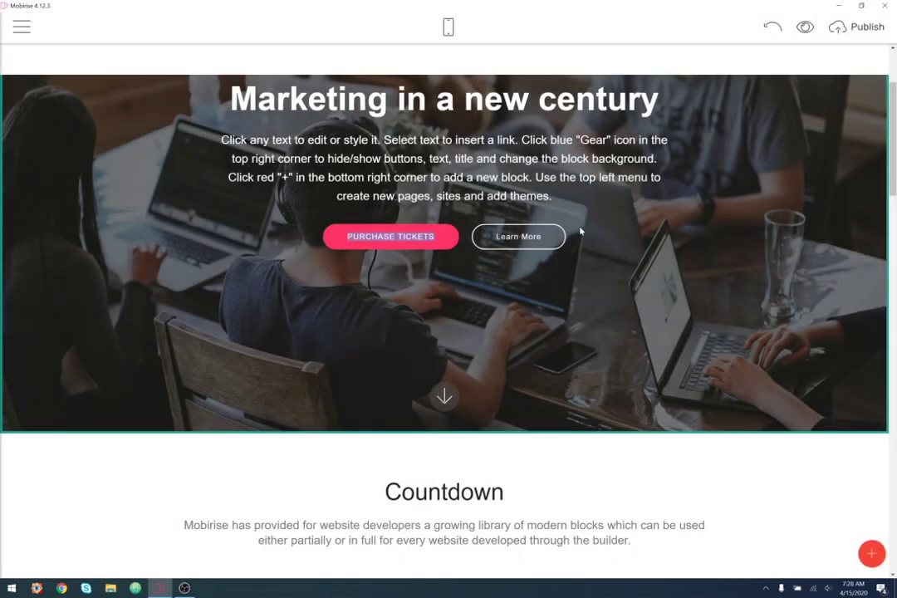
Link the intro block's Learn More button to the Content 5-7 block on the Home page.
{"action": "left_click", "coordinate": [523, 243]}
{"action": "left_click", "coordinate": [526, 211]}
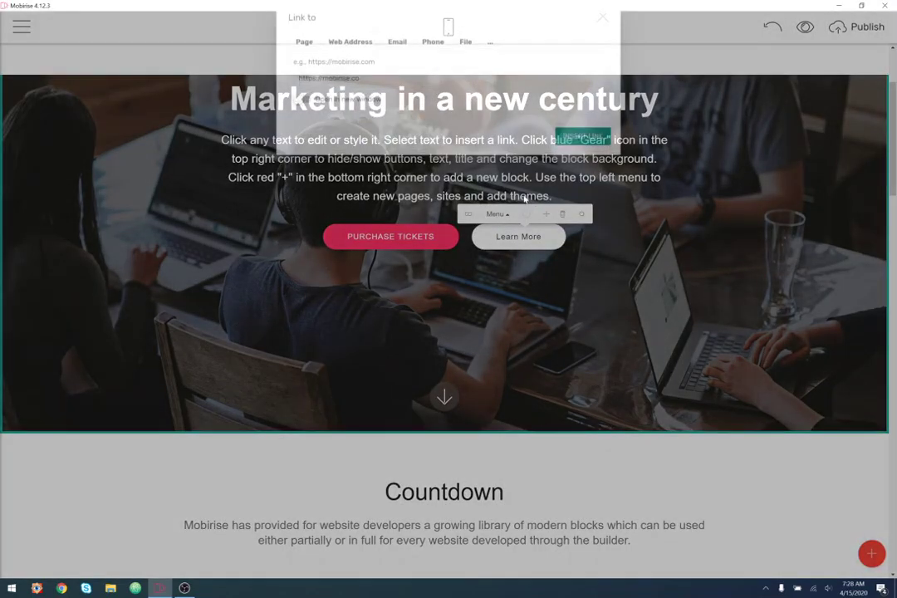
{"action": "left_click", "coordinate": [306, 70]}
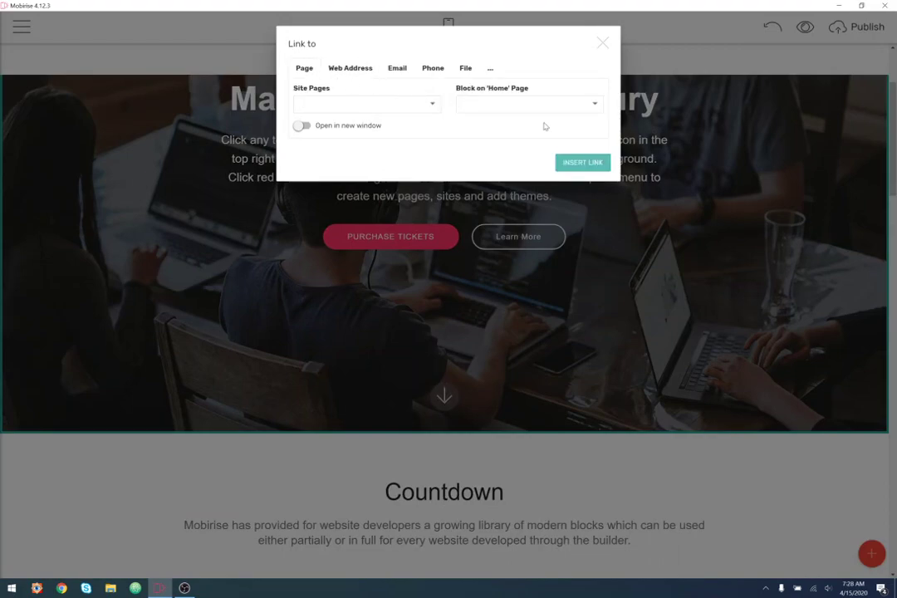
{"action": "left_click", "coordinate": [535, 106]}
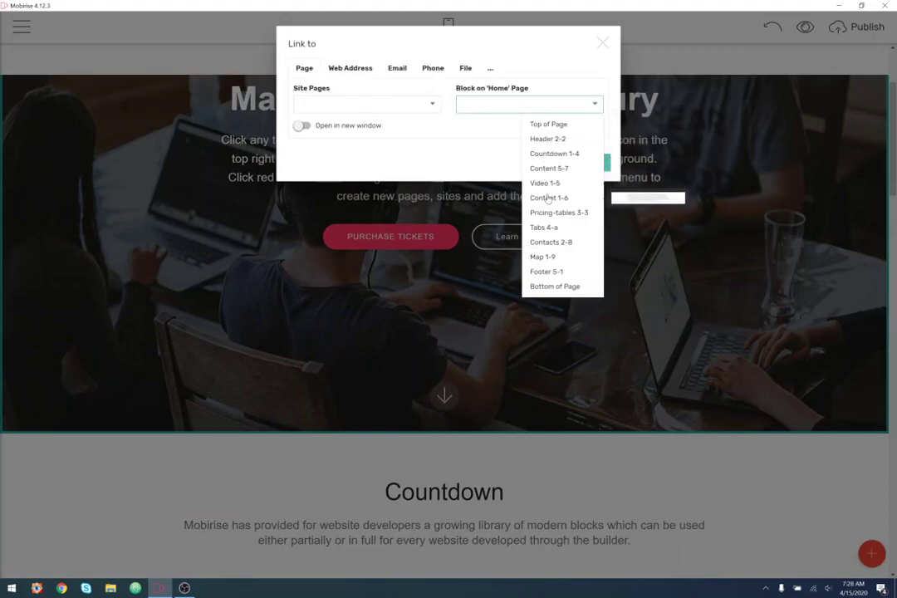
{"action": "left_click", "coordinate": [548, 169]}
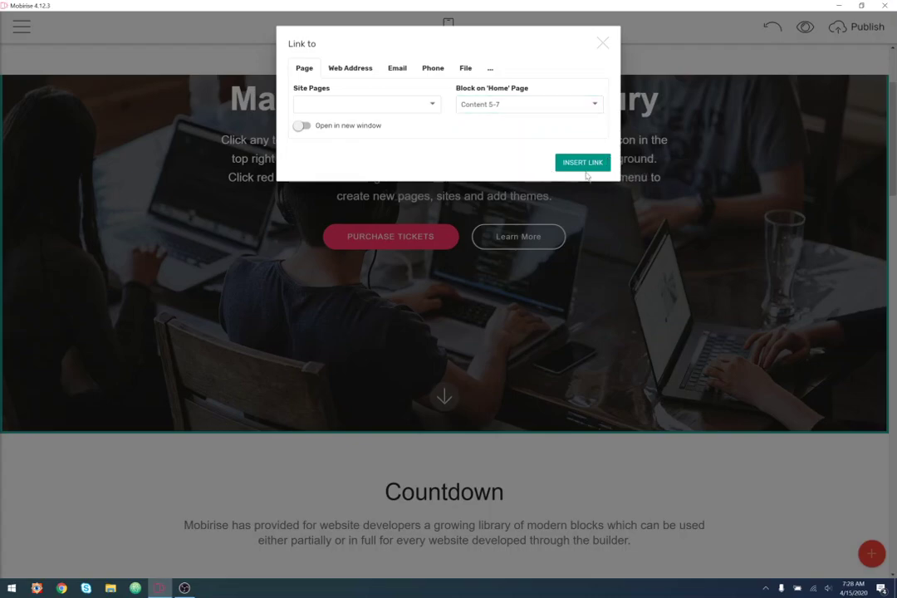
{"action": "left_click", "coordinate": [586, 164]}
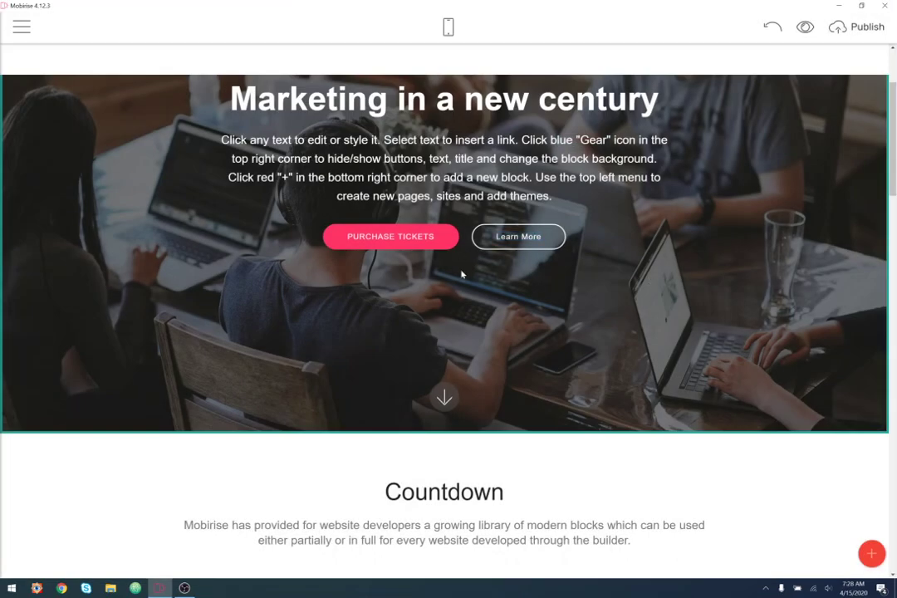
Turn off the Show Arrow option for the intro block with the Marketing in a new century title.
{"action": "scroll", "coordinate": [444, 260], "scroll_direction": "down", "scroll_amount": 2}
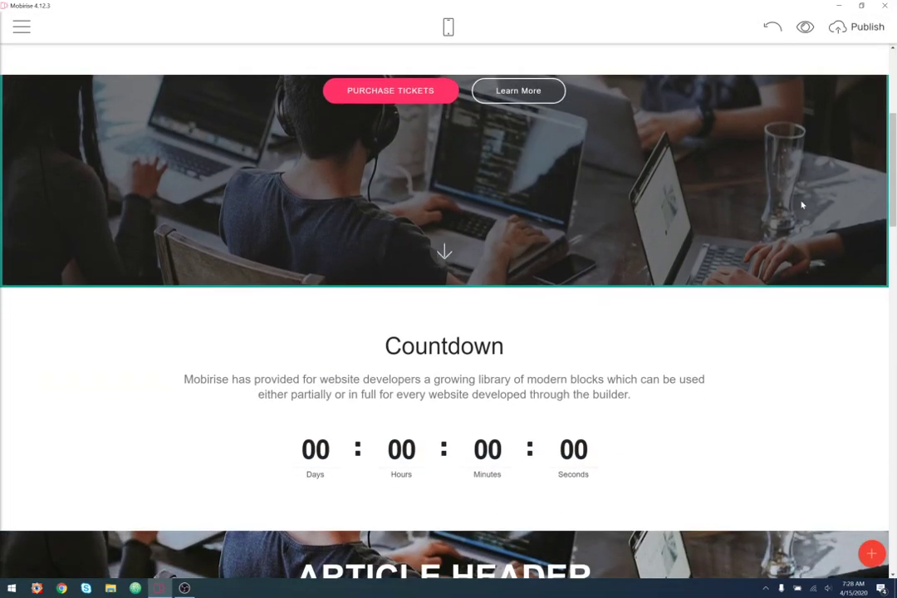
{"action": "scroll", "coordinate": [796, 202], "scroll_direction": "up", "scroll_amount": 4}
{"action": "left_click", "coordinate": [851, 100]}
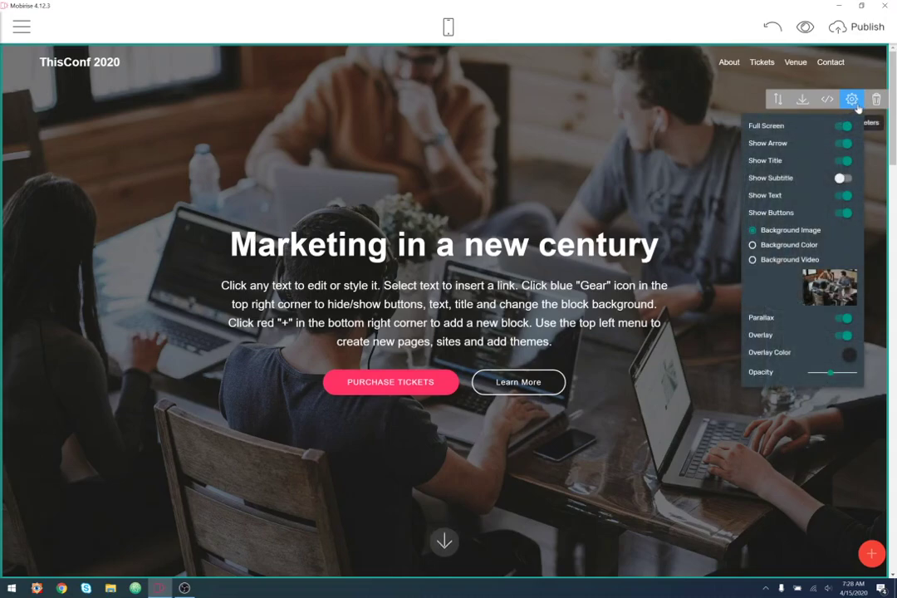
{"action": "left_click", "coordinate": [844, 142]}
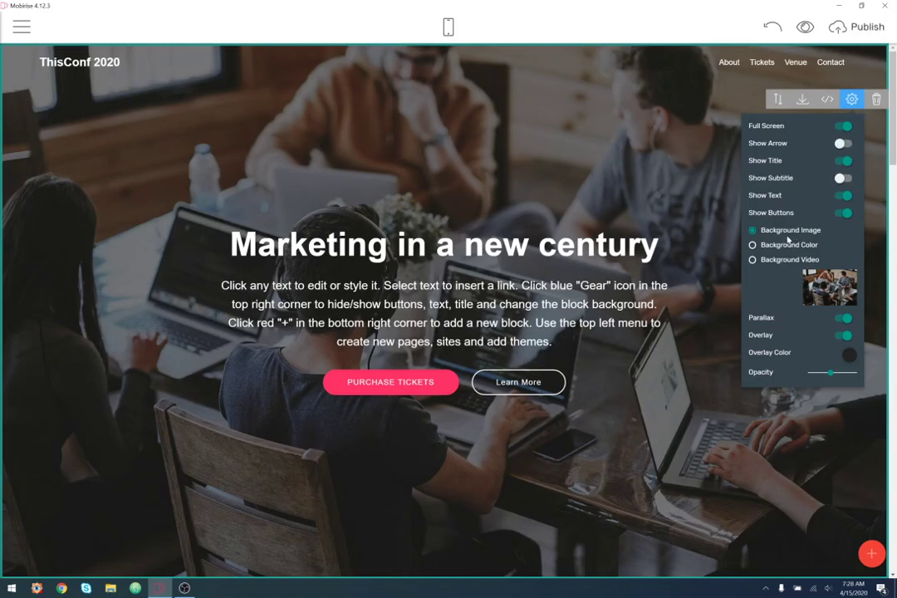
{"action": "left_click", "coordinate": [850, 103]}
{"action": "scroll", "coordinate": [767, 350], "scroll_direction": "down", "scroll_amount": 7}
{"action": "scroll", "coordinate": [769, 346], "scroll_direction": "up", "scroll_amount": 7}
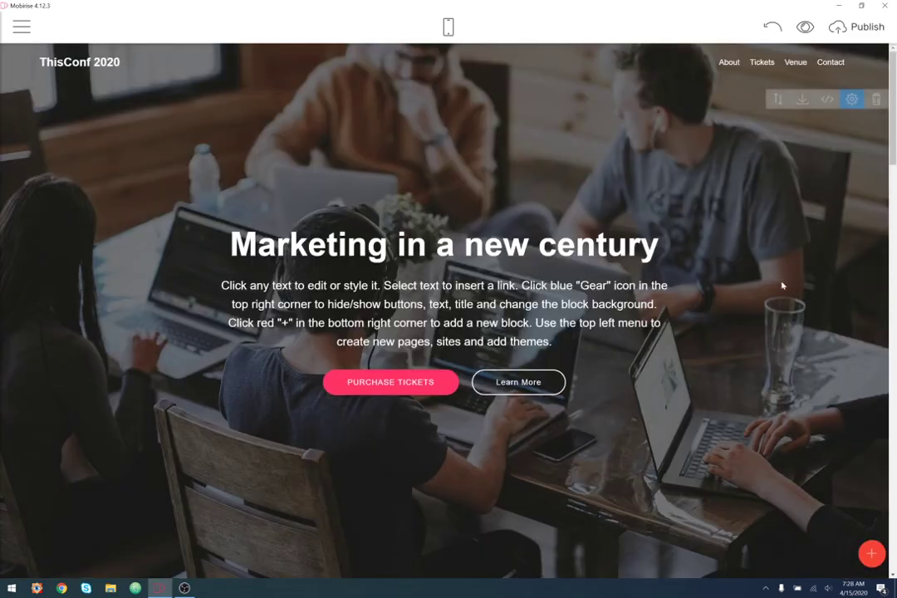
Change the PURCHASE TICKETS button's color to the solid blue style.
{"action": "left_click", "coordinate": [433, 385]}
{"action": "left_click", "coordinate": [398, 360]}
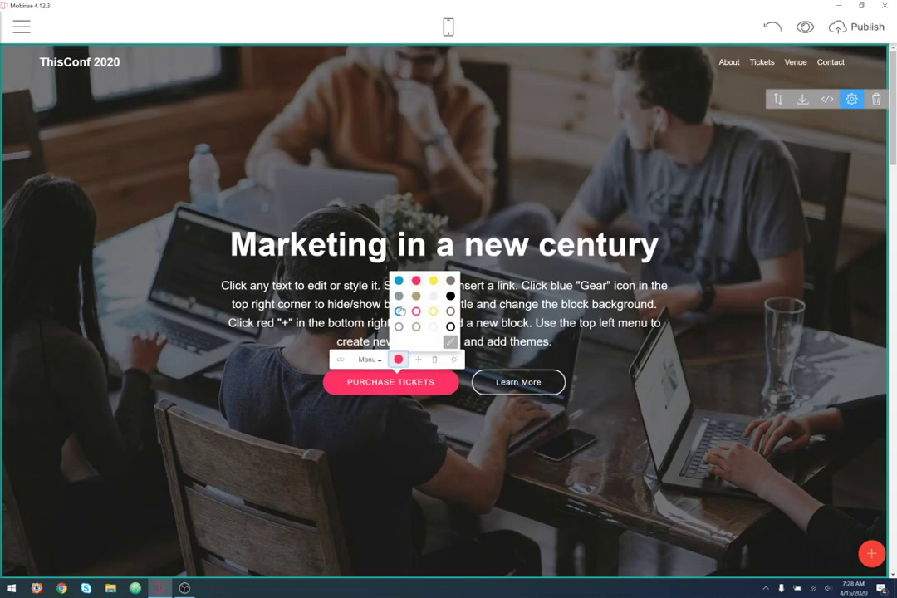
{"action": "left_click", "coordinate": [398, 282]}
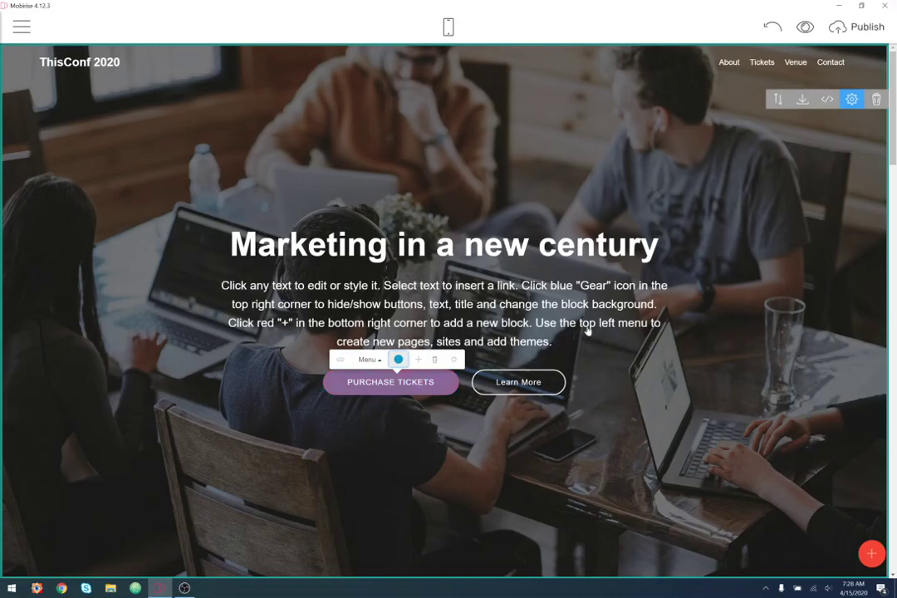
{"action": "scroll", "coordinate": [722, 316], "scroll_direction": "down", "scroll_amount": 1}
{"action": "scroll", "coordinate": [722, 316], "scroll_direction": "down", "scroll_amount": 4}
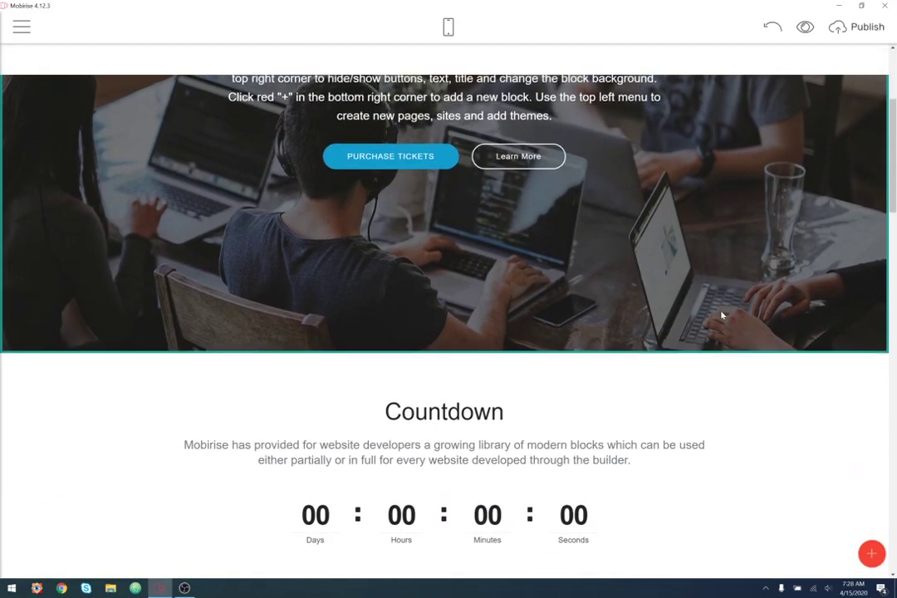
{"action": "scroll", "coordinate": [722, 316], "scroll_direction": "down", "scroll_amount": 1}
{"action": "scroll", "coordinate": [722, 315], "scroll_direction": "up", "scroll_amount": 6}
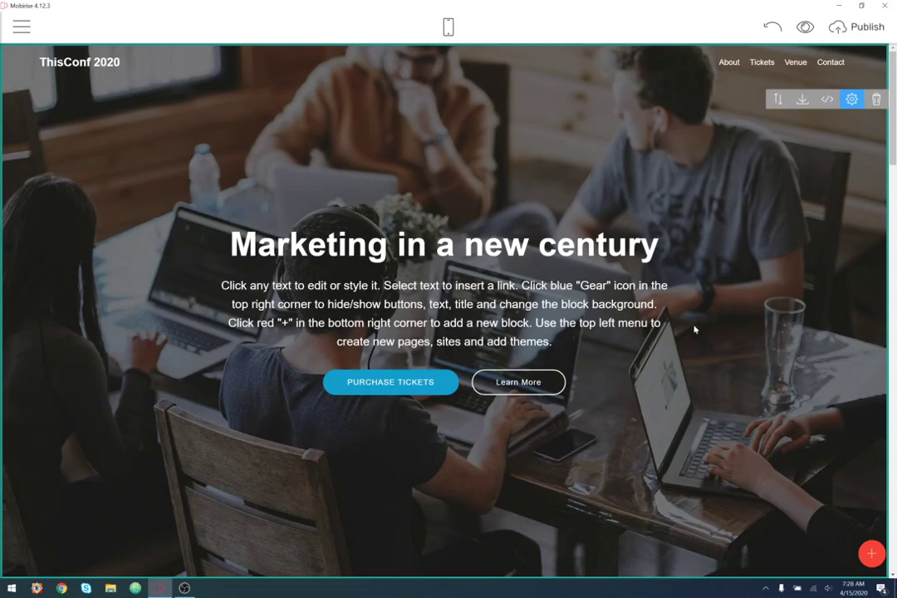
Change the Learn More button's color to the yellow outline style.
{"action": "left_click", "coordinate": [536, 384]}
{"action": "left_click", "coordinate": [527, 359]}
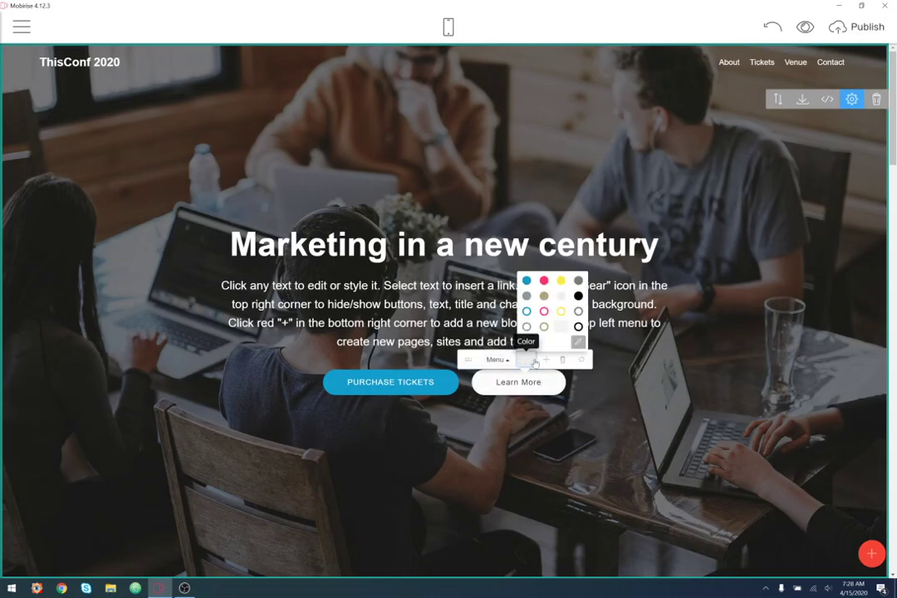
{"action": "left_click", "coordinate": [562, 313]}
{"action": "left_click", "coordinate": [719, 357]}
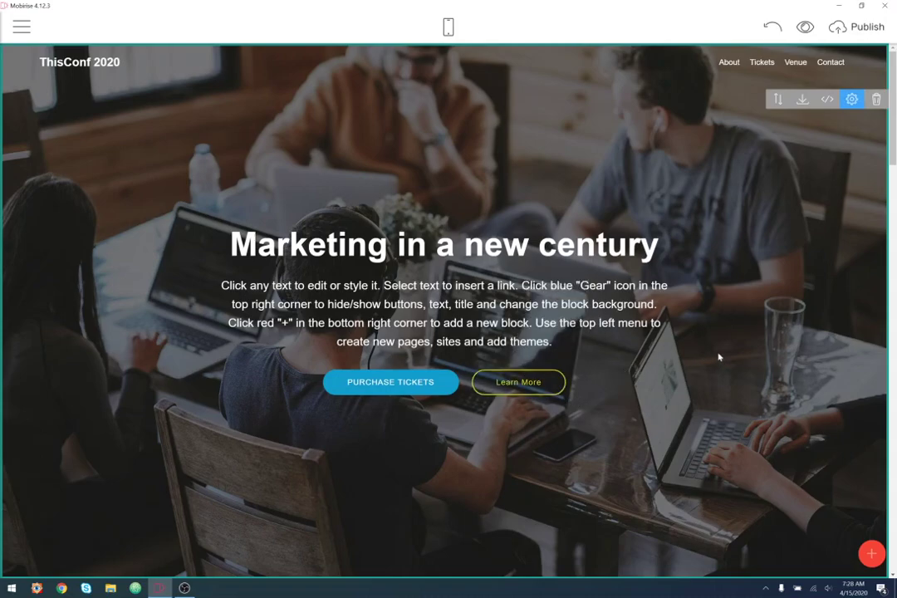
{"action": "scroll", "coordinate": [738, 357], "scroll_direction": "down", "scroll_amount": 6}
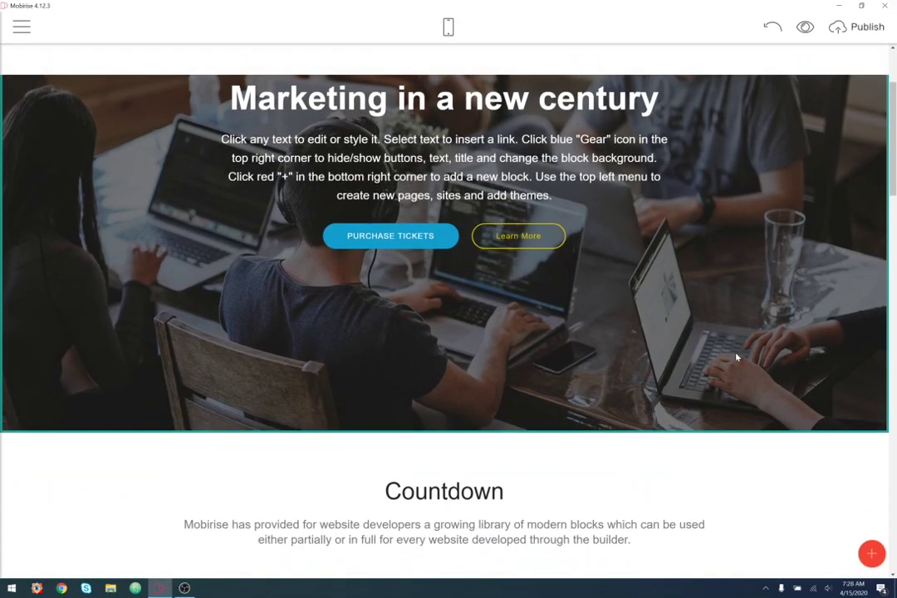
{"action": "scroll", "coordinate": [752, 290], "scroll_direction": "up", "scroll_amount": 2}
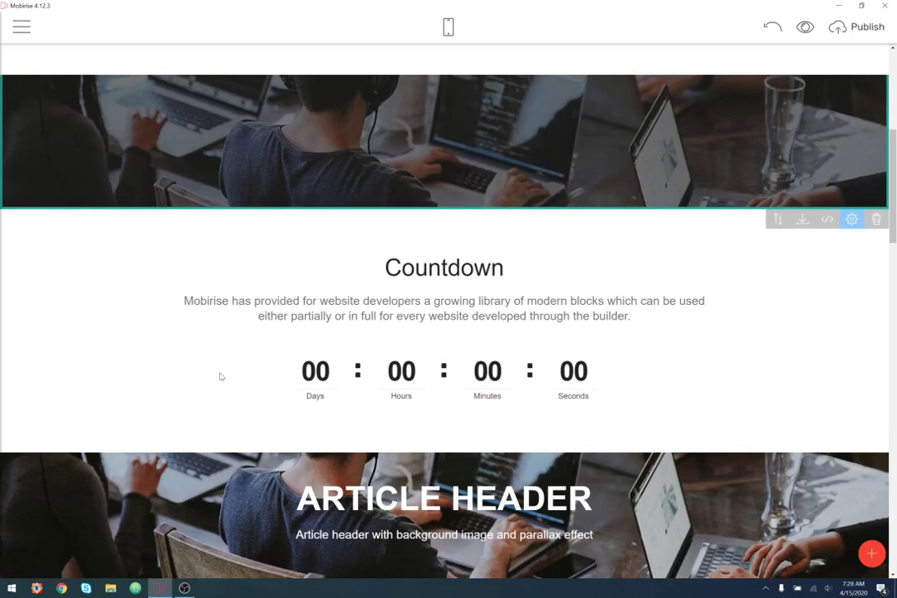
Hide the Countdown block's title and subtitle, set its top spacing to the minimum and reduce its bottom spacing.
{"action": "left_click", "coordinate": [851, 218]}
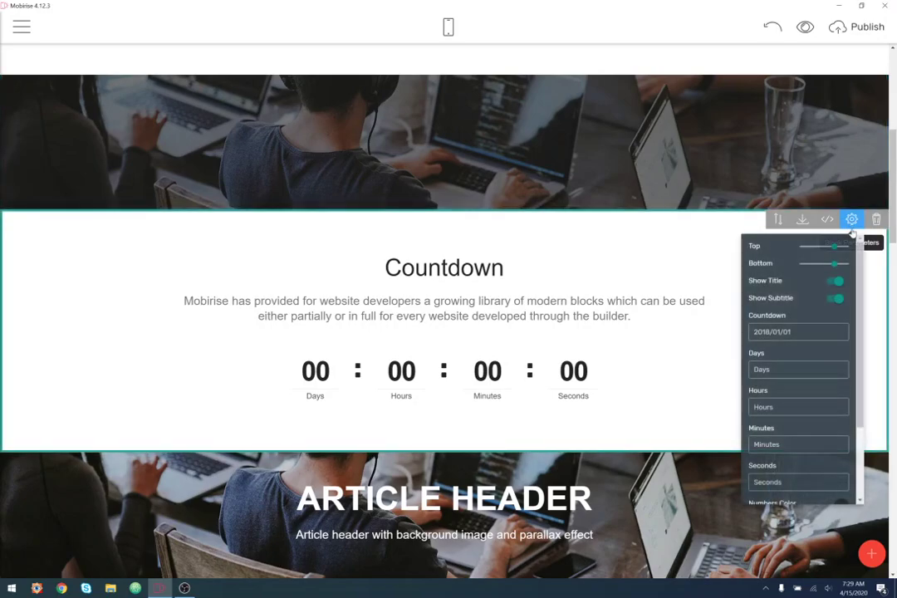
{"action": "left_click", "coordinate": [839, 281]}
{"action": "left_click", "coordinate": [838, 297]}
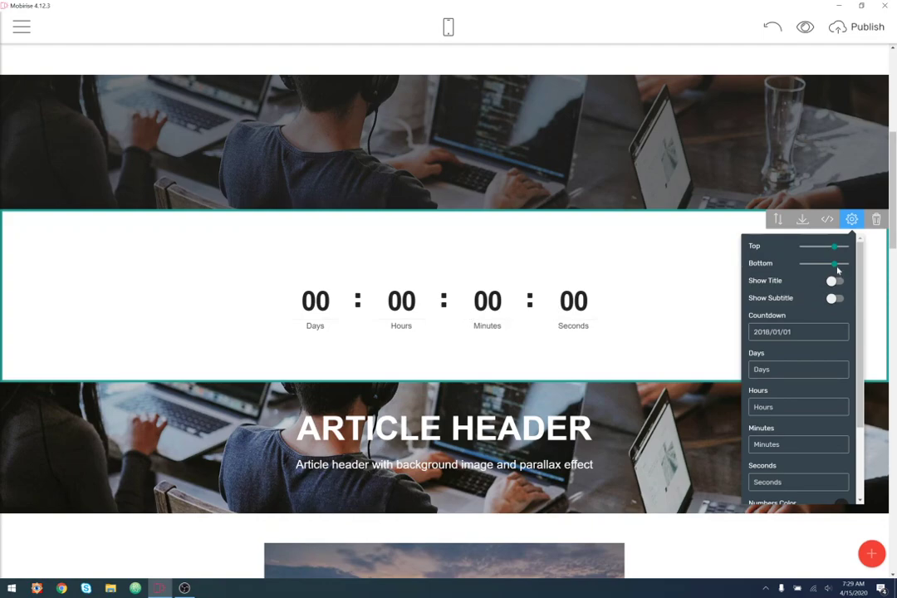
{"action": "left_click_drag", "start_coordinate": [834, 263], "coordinate": [809, 267]}
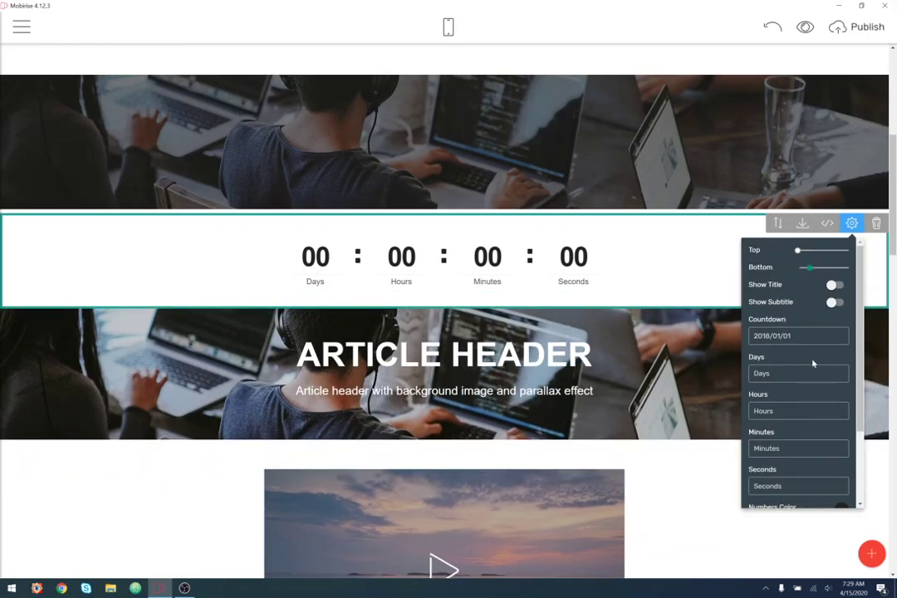
Set the Countdown block's target date to 2020/05/01.
{"action": "triple_click", "coordinate": [773, 336]}
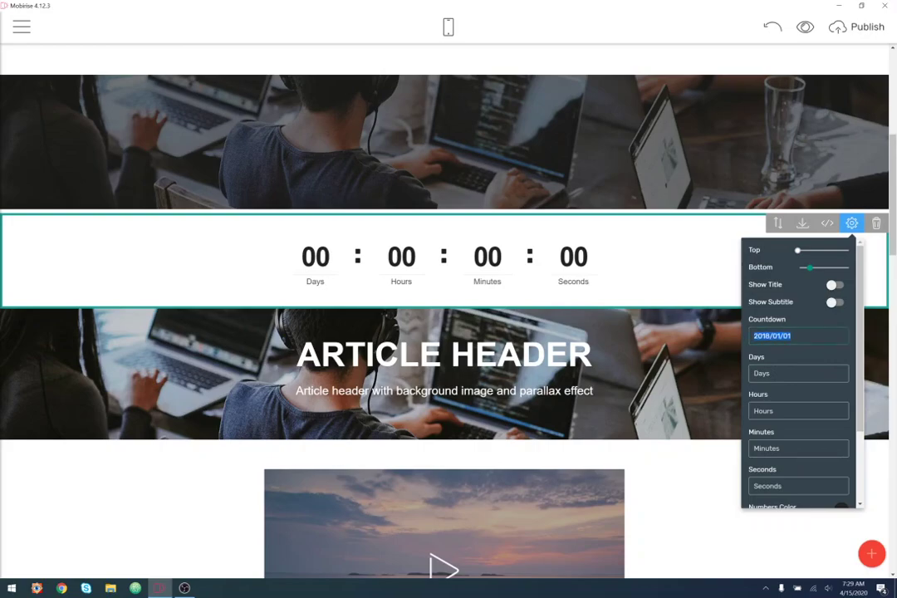
{"action": "left_click", "coordinate": [765, 337]}
{"action": "key", "text": "BackSpace"}
{"action": "key", "text": "BackSpace"}
{"action": "type", "text": "20"}
{"action": "key", "text": "BackSpace"}
{"action": "type", "text": "5"}
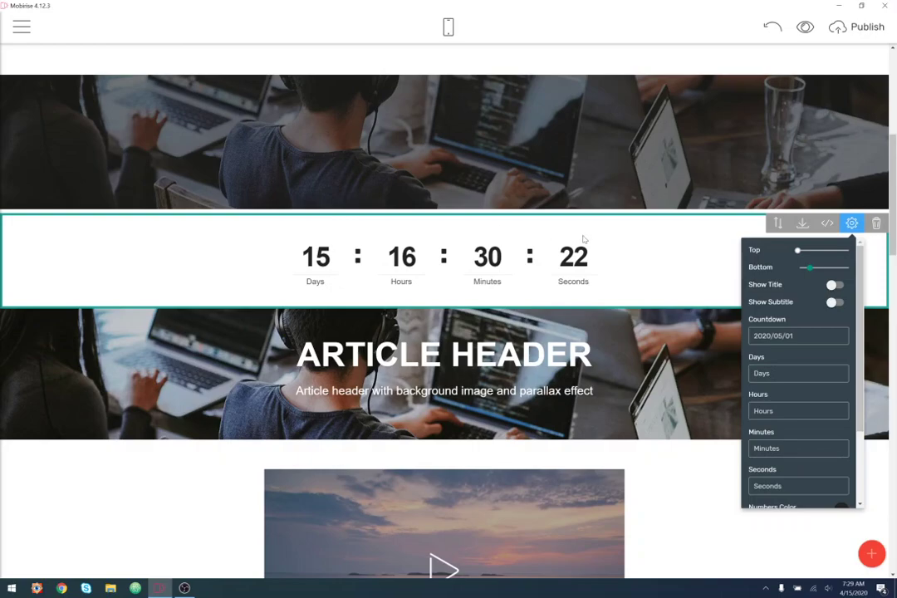
Try clearing the countdown's Days label, and restore its text to Days.
{"action": "scroll", "coordinate": [798, 374], "scroll_direction": "down", "scroll_amount": 3}
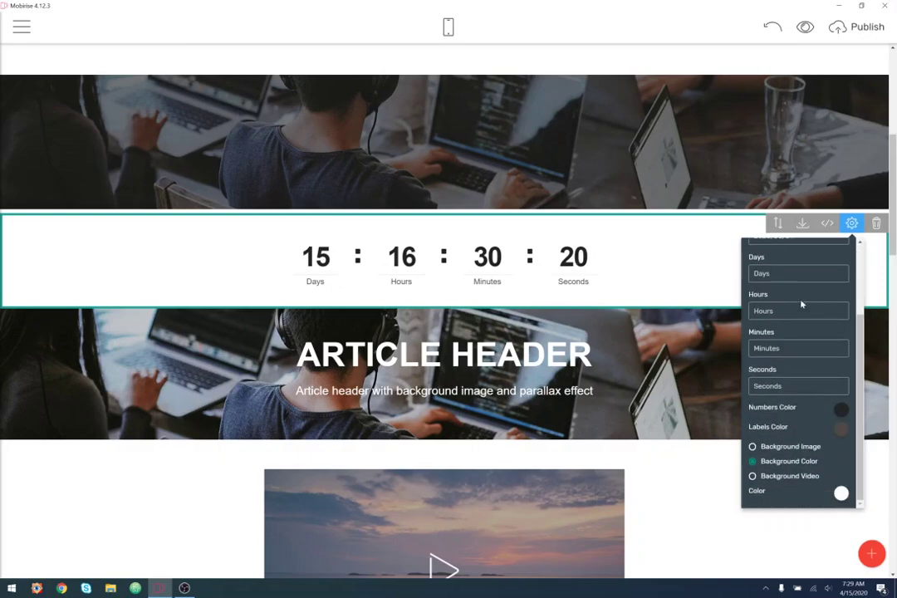
{"action": "scroll", "coordinate": [783, 337], "scroll_direction": "up", "scroll_amount": 3}
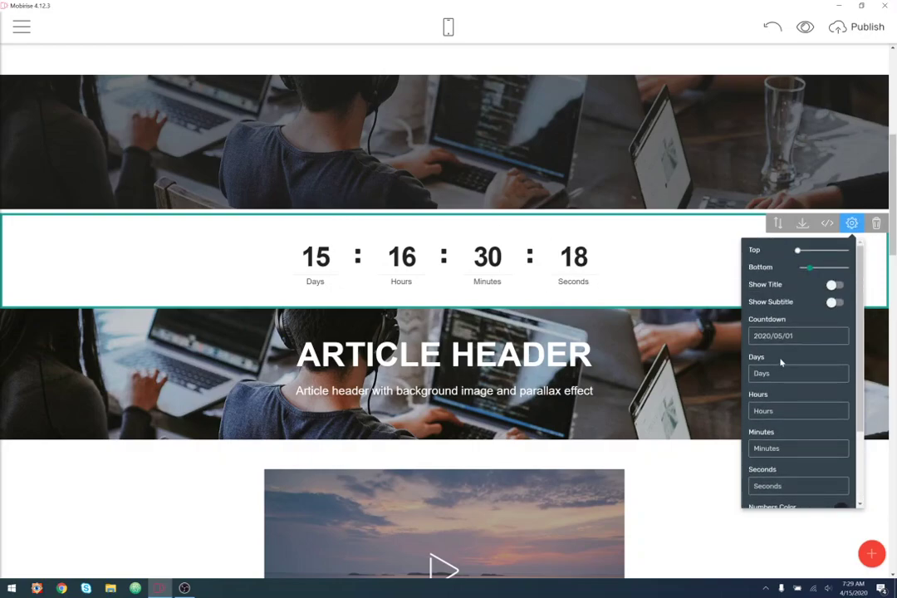
{"action": "left_click_drag", "start_coordinate": [777, 373], "coordinate": [743, 378]}
{"action": "key", "text": "BackSpace"}
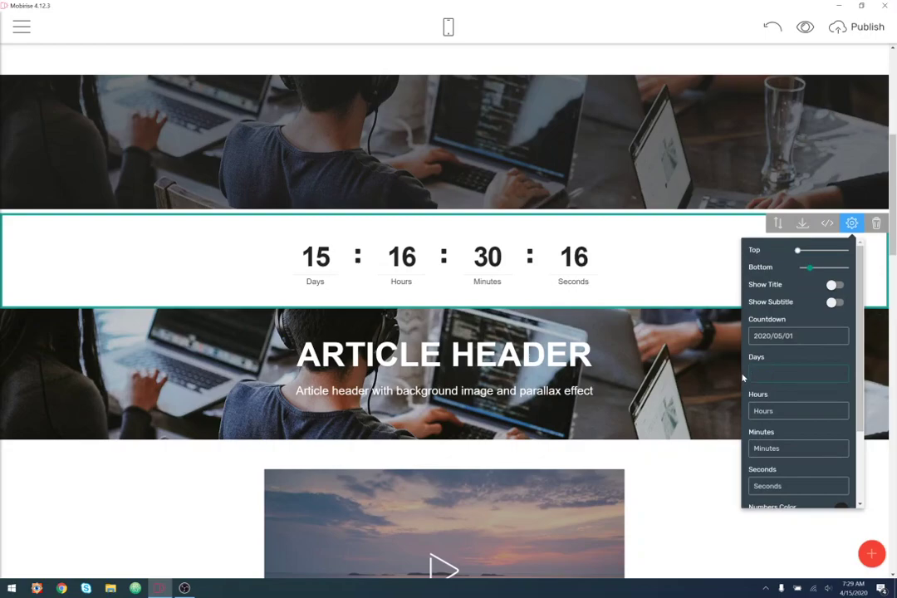
{"action": "left_click", "coordinate": [777, 411]}
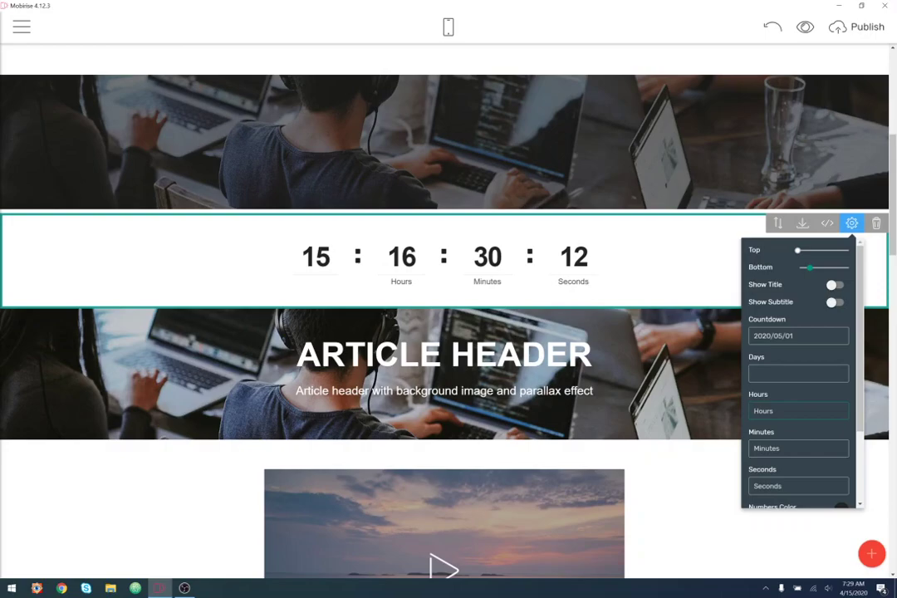
{"action": "left_click", "coordinate": [776, 374]}
{"action": "type", "text": "Days"}
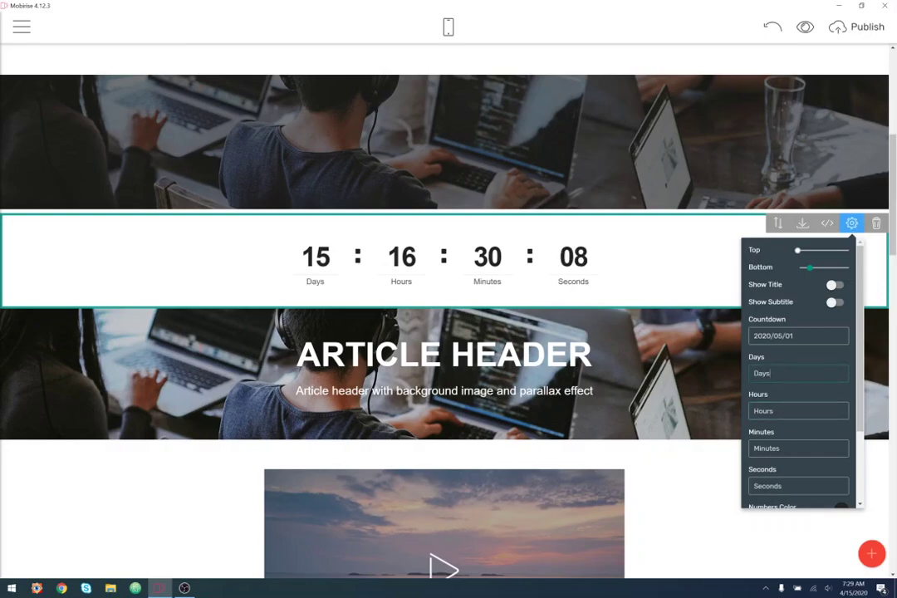
Set the countdown's labels color to blue and its numbers color to yellow.
{"action": "scroll", "coordinate": [816, 396], "scroll_direction": "down", "scroll_amount": 2}
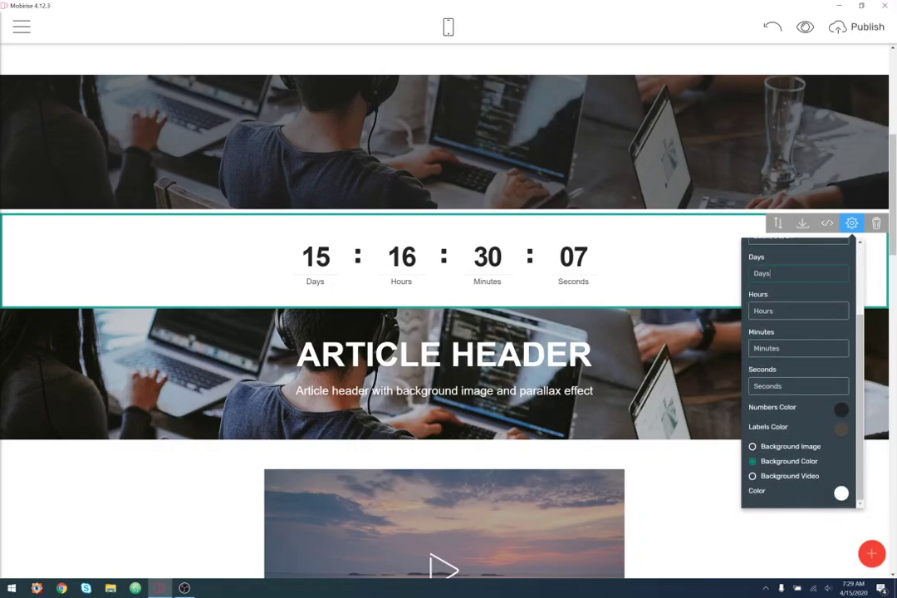
{"action": "left_click", "coordinate": [841, 430]}
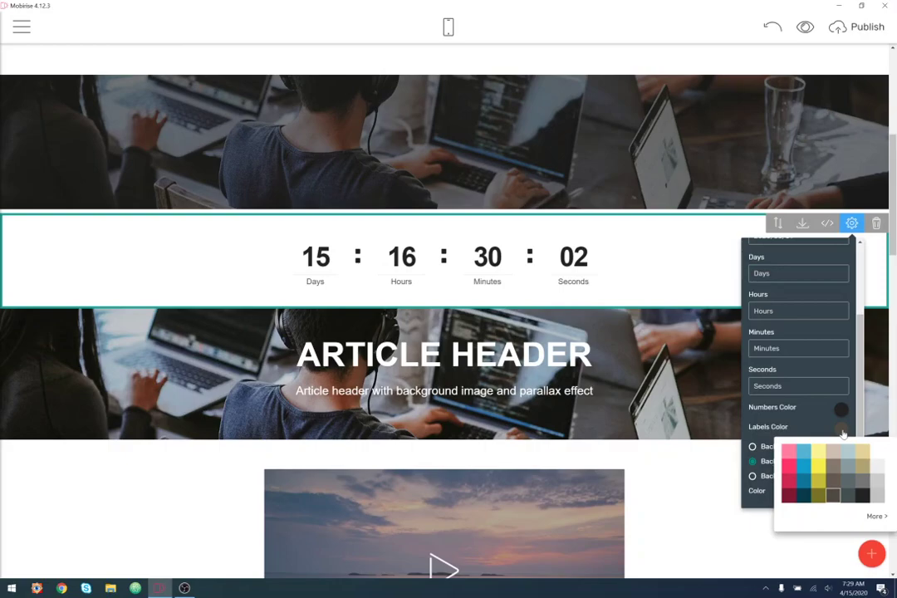
{"action": "left_click", "coordinate": [803, 457]}
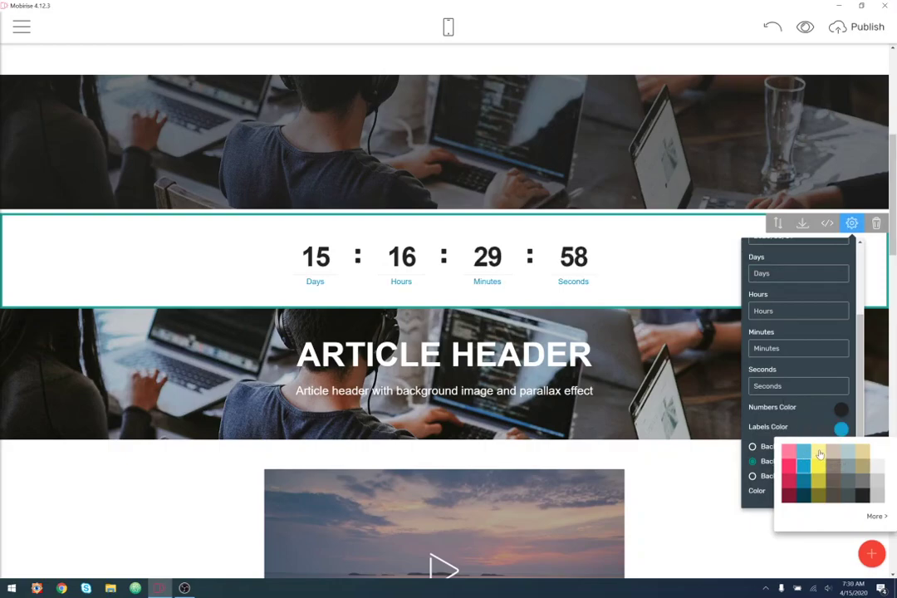
{"action": "left_click", "coordinate": [842, 412]}
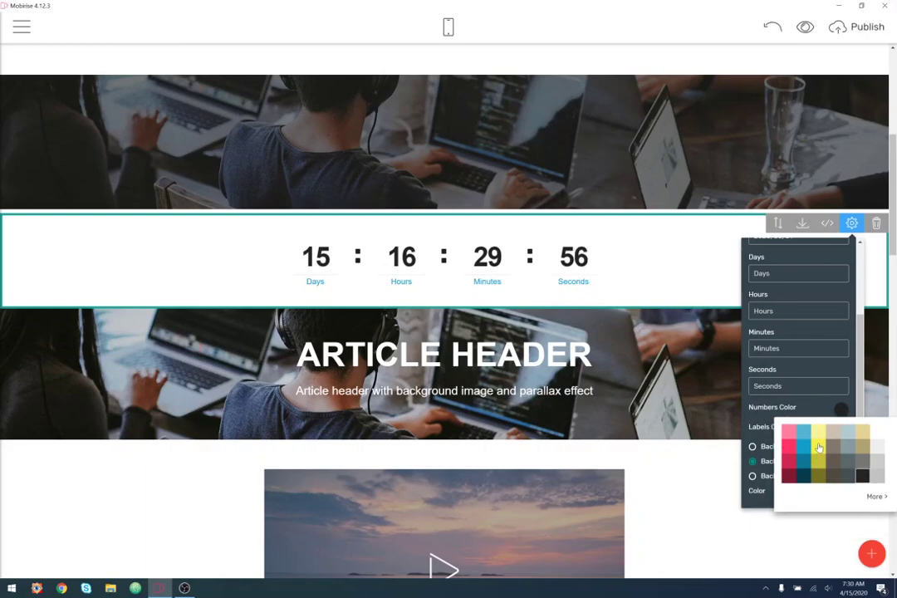
{"action": "left_click", "coordinate": [818, 448]}
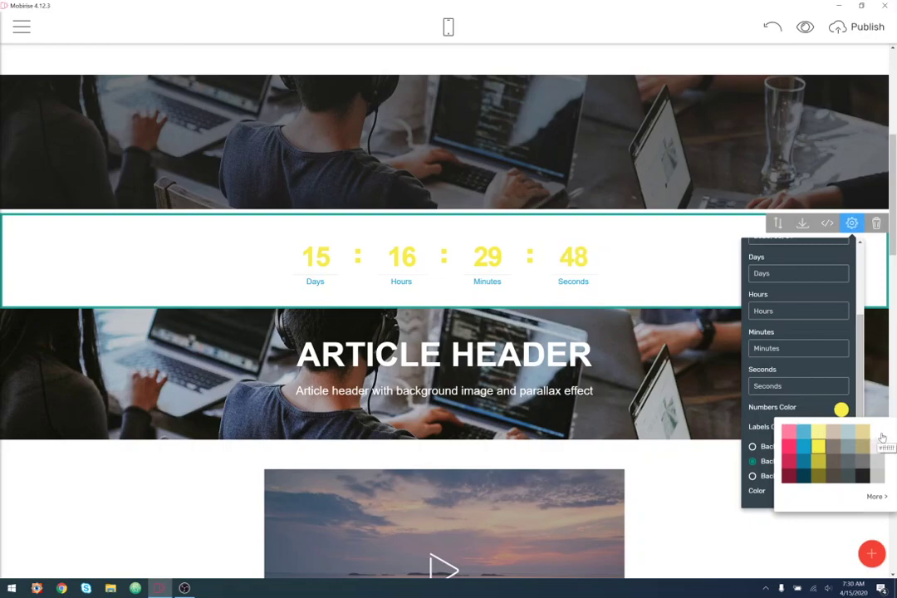
Set the Countdown block's background color to blue.
{"action": "left_click", "coordinate": [812, 442]}
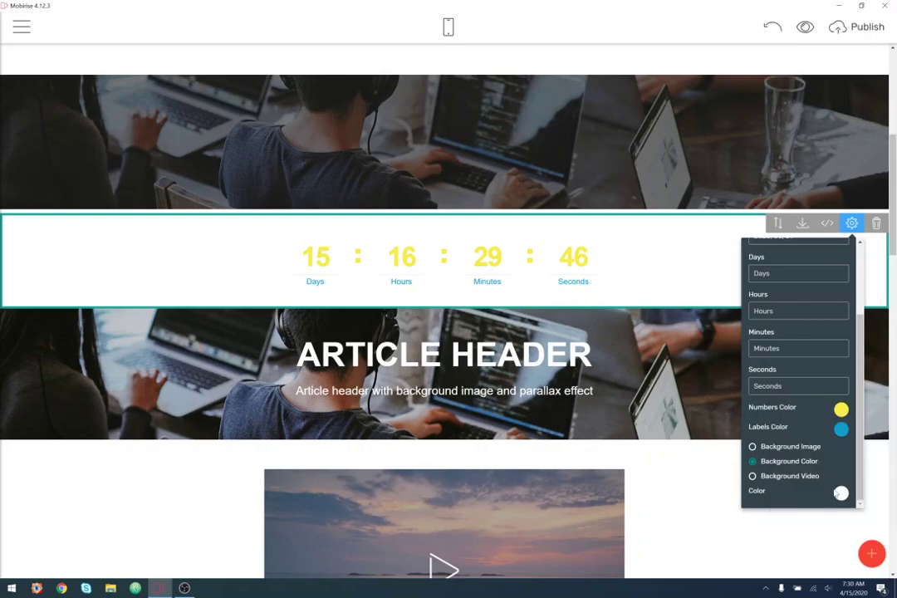
{"action": "left_click", "coordinate": [840, 495]}
{"action": "left_click", "coordinate": [802, 420]}
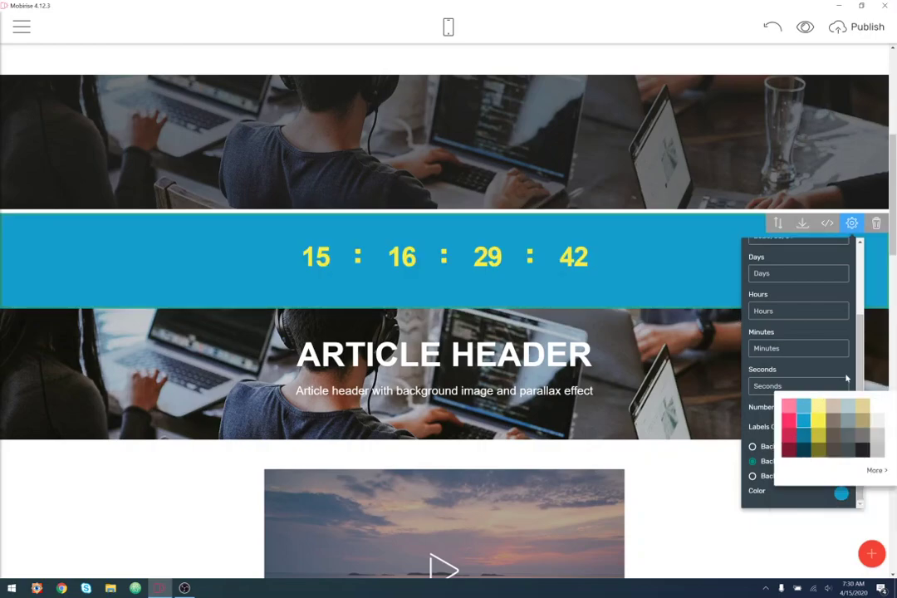
{"action": "left_click", "coordinate": [846, 378]}
Set the countdown's numbers color to white and its labels color to yellow.
{"action": "left_click", "coordinate": [840, 409]}
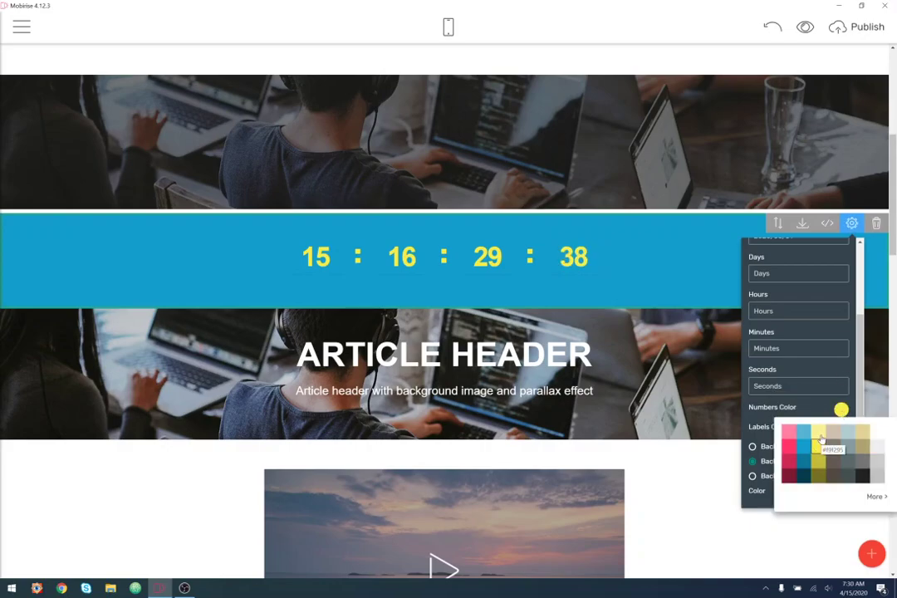
{"action": "left_click", "coordinate": [878, 432]}
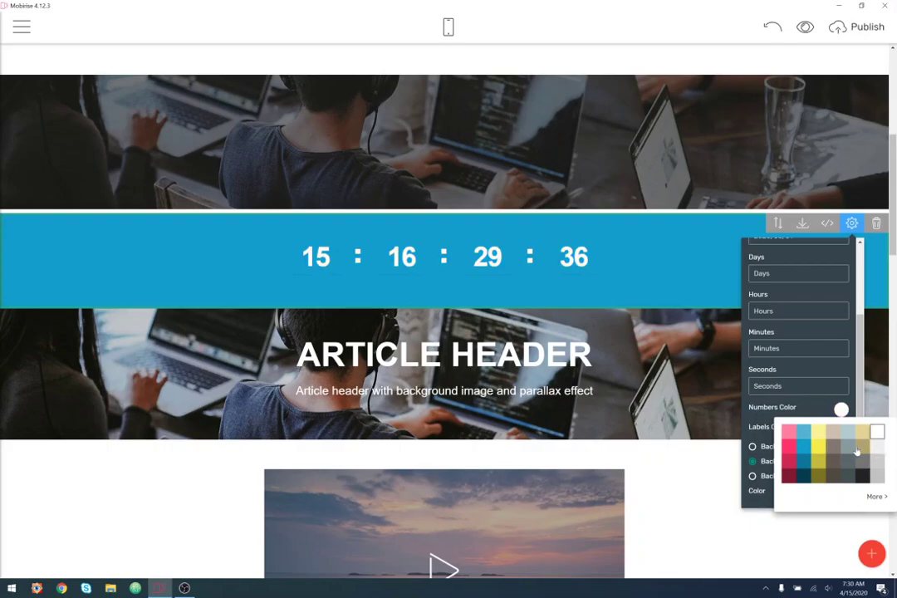
{"action": "left_click", "coordinate": [840, 410]}
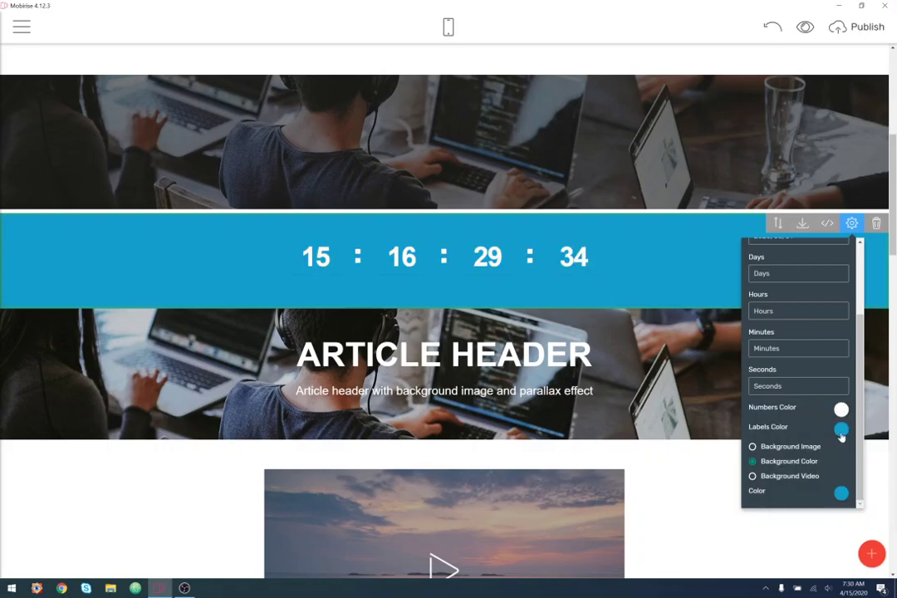
{"action": "left_click", "coordinate": [841, 430]}
{"action": "left_click", "coordinate": [819, 468]}
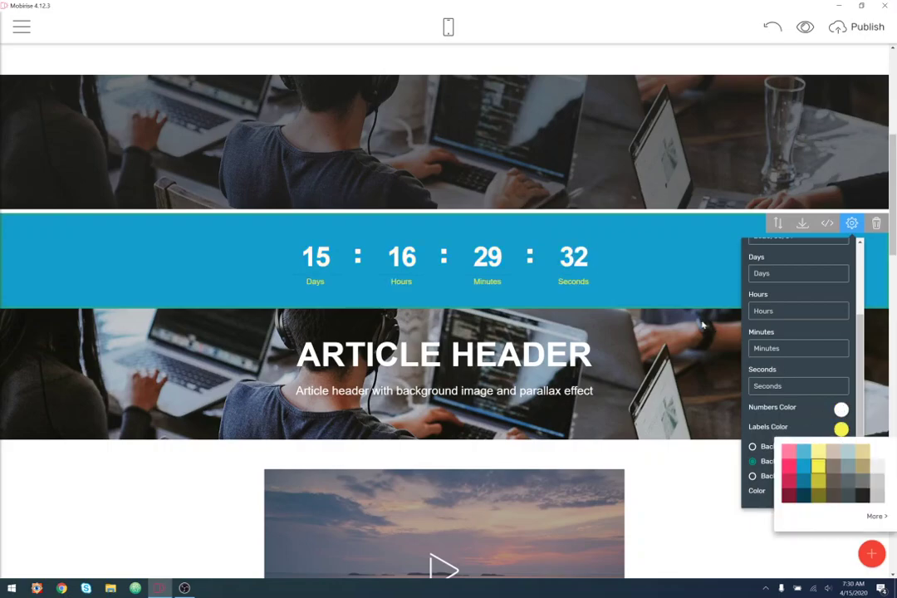
{"action": "left_click", "coordinate": [707, 264]}
{"action": "mouse_move", "coordinate": [712, 236]}
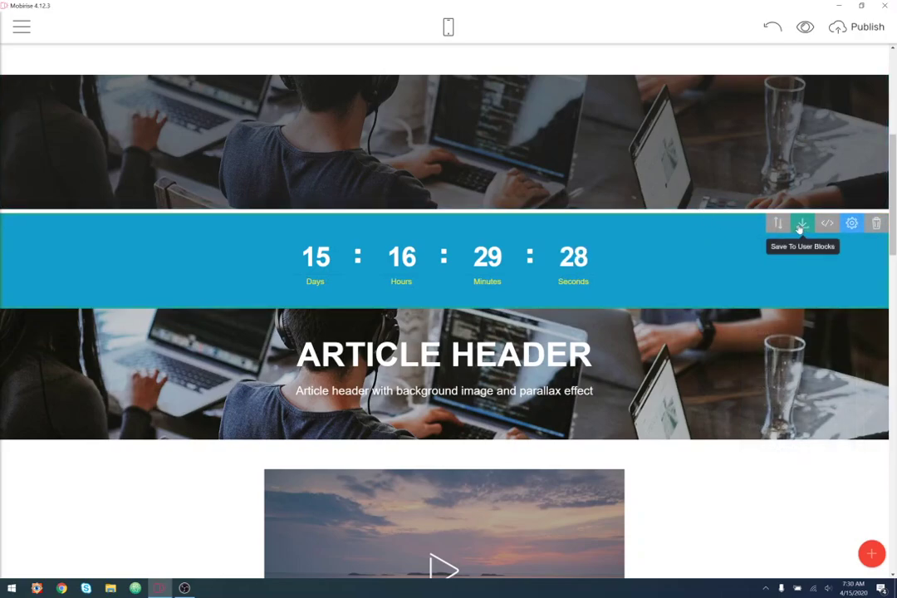
Slightly increase the Countdown block's bottom spacing.
{"action": "scroll", "coordinate": [718, 304], "scroll_direction": "down", "scroll_amount": 1}
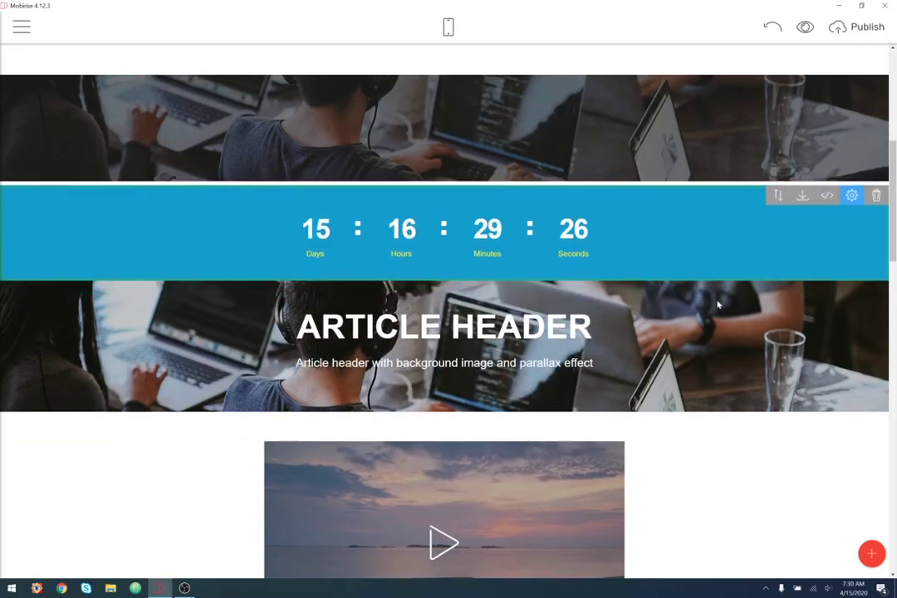
{"action": "scroll", "coordinate": [718, 304], "scroll_direction": "down", "scroll_amount": 1}
{"action": "scroll", "coordinate": [717, 304], "scroll_direction": "up", "scroll_amount": 3}
{"action": "scroll", "coordinate": [712, 309], "scroll_direction": "down", "scroll_amount": 2}
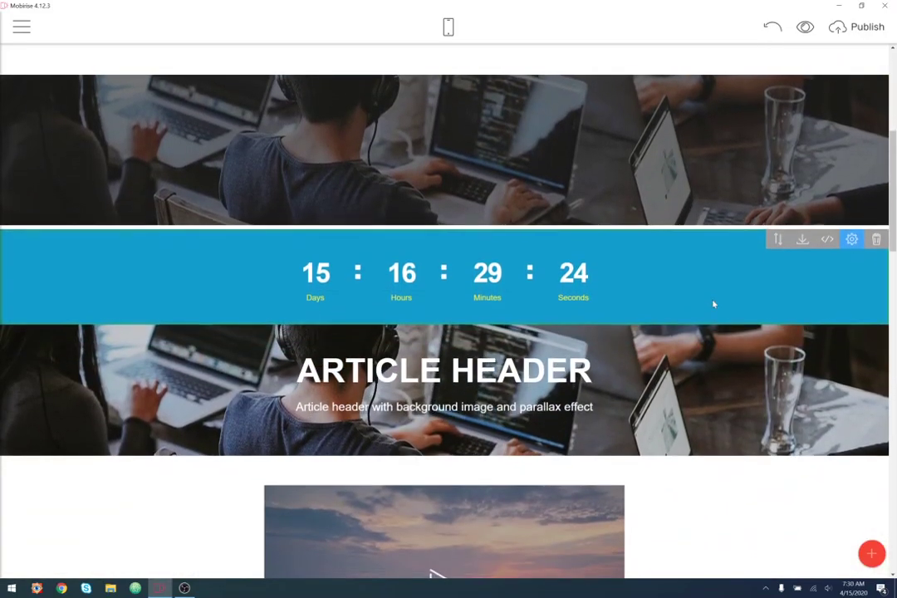
{"action": "left_click", "coordinate": [851, 238]}
{"action": "scroll", "coordinate": [822, 394], "scroll_direction": "up", "scroll_amount": 3}
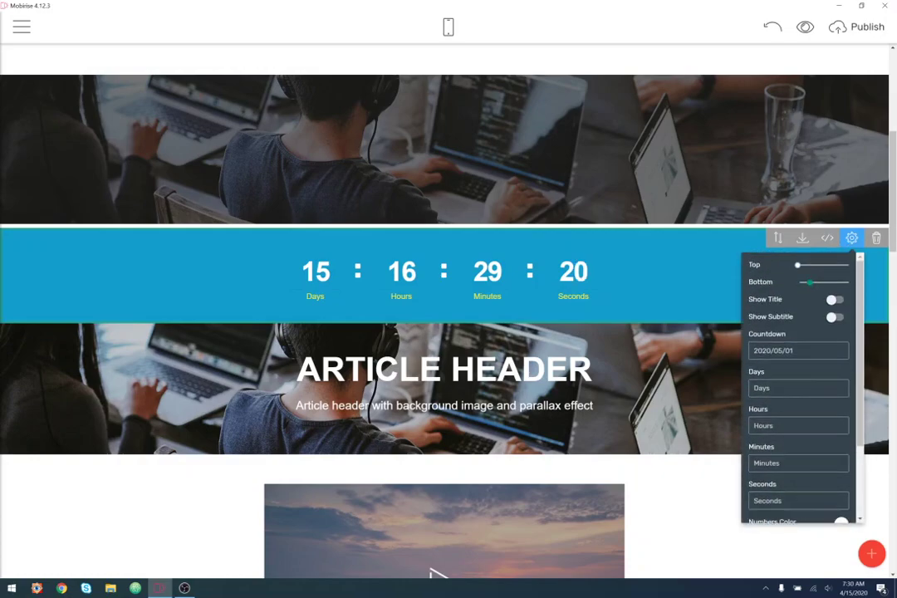
{"action": "mouse_move", "coordinate": [809, 282]}
{"action": "left_mouse_down"}
{"action": "mouse_move", "coordinate": [800, 282]}
{"action": "mouse_move", "coordinate": [826, 283]}
{"action": "left_mouse_up"}
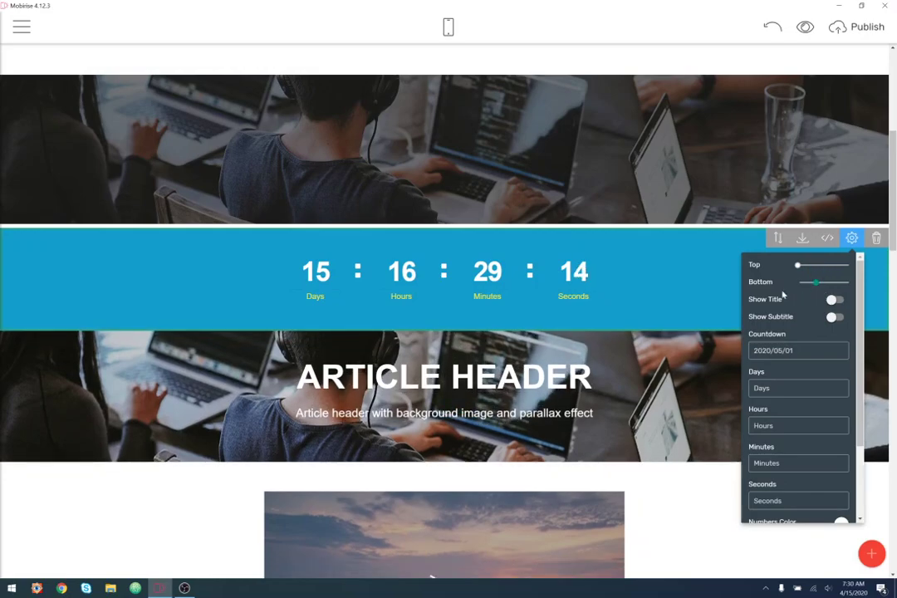
{"action": "left_click", "coordinate": [715, 175]}
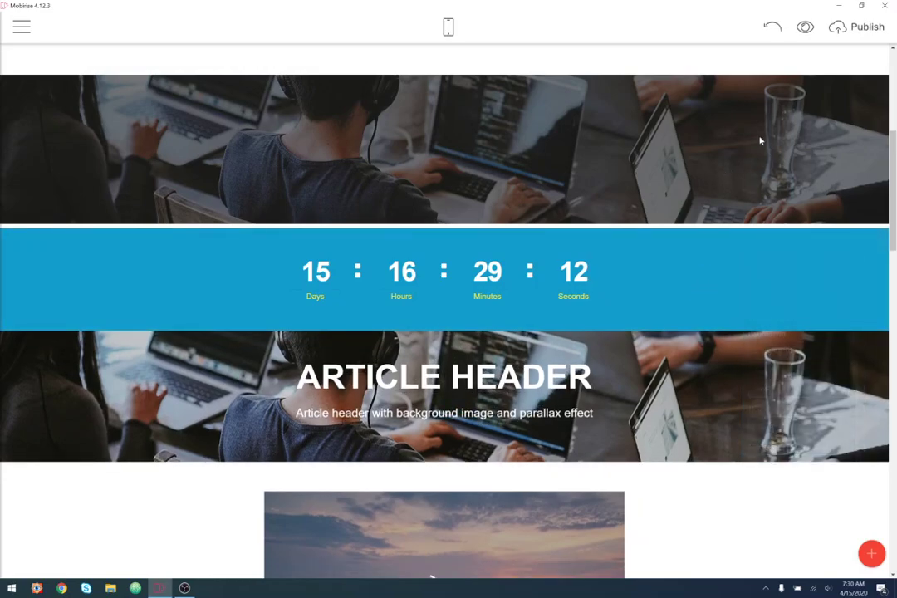
Check the page's menu, intro and countdown in the mobile view, and return to the desktop view.
{"action": "left_click", "coordinate": [448, 26]}
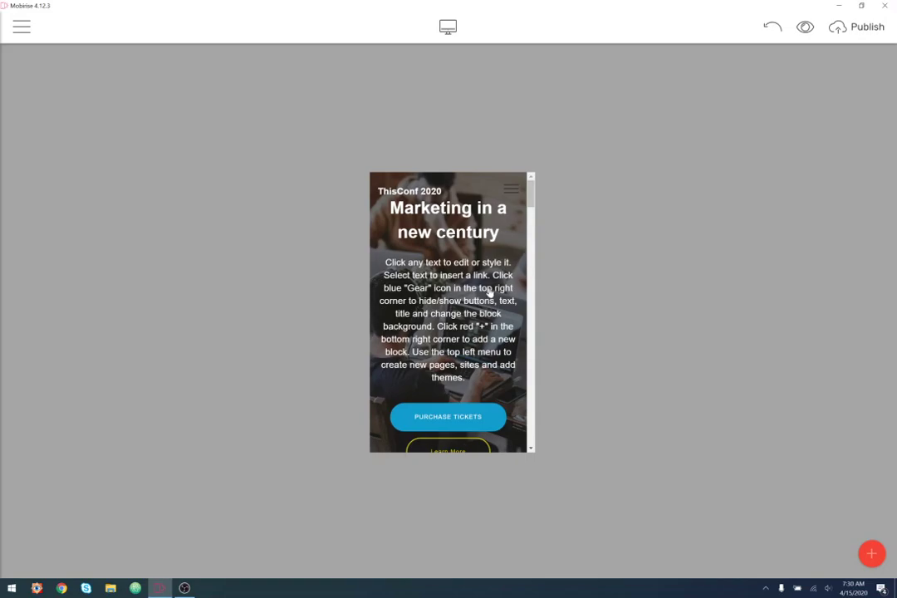
{"action": "scroll", "coordinate": [490, 291], "scroll_direction": "down", "scroll_amount": 5}
{"action": "scroll", "coordinate": [491, 291], "scroll_direction": "up", "scroll_amount": 4}
{"action": "scroll", "coordinate": [491, 292], "scroll_direction": "up", "scroll_amount": 1}
{"action": "left_click", "coordinate": [513, 196]}
{"action": "left_click", "coordinate": [512, 195]}
{"action": "scroll", "coordinate": [498, 327], "scroll_direction": "down", "scroll_amount": 5}
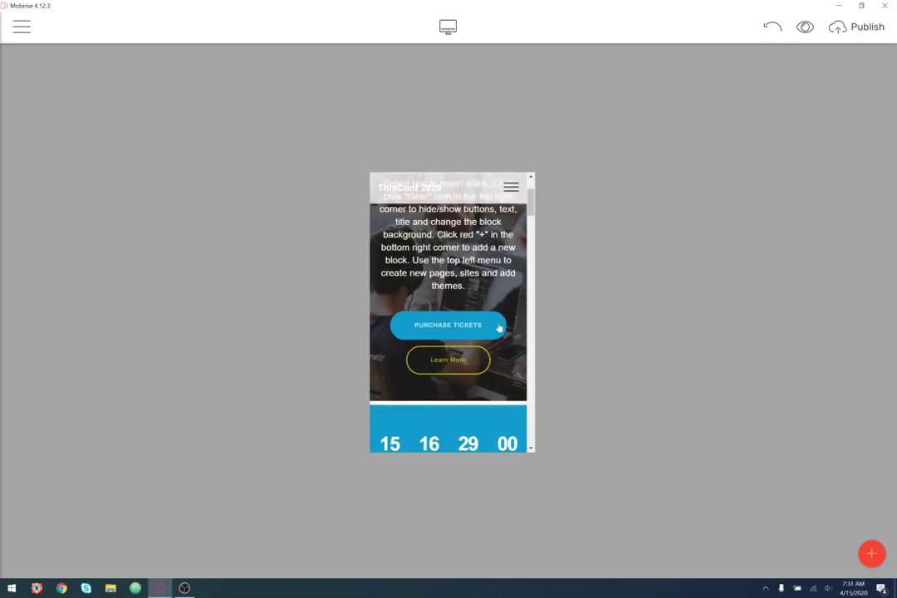
{"action": "scroll", "coordinate": [498, 328], "scroll_direction": "up", "scroll_amount": 2}
{"action": "scroll", "coordinate": [498, 324], "scroll_direction": "down", "scroll_amount": 1}
{"action": "scroll", "coordinate": [500, 316], "scroll_direction": "up", "scroll_amount": 4}
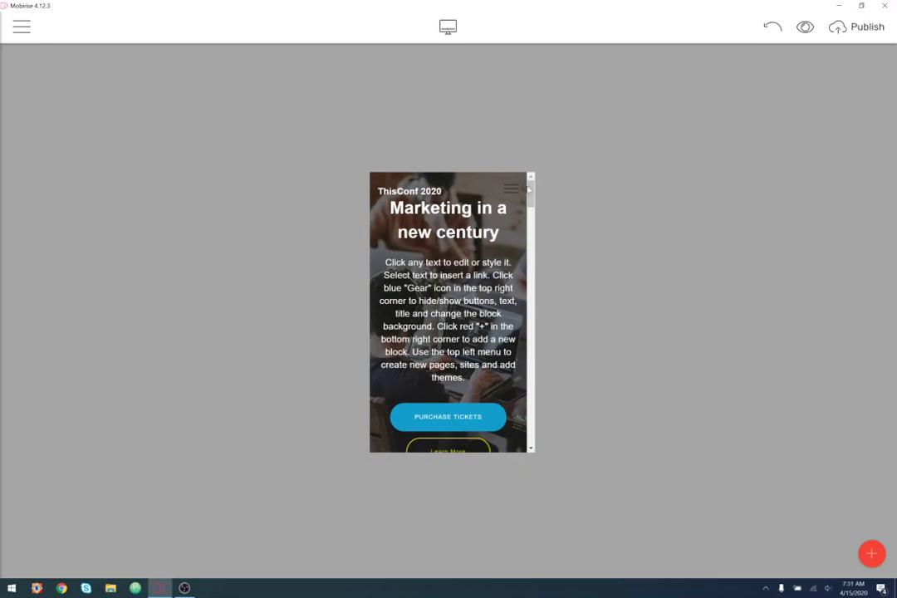
{"action": "left_click", "coordinate": [447, 27]}
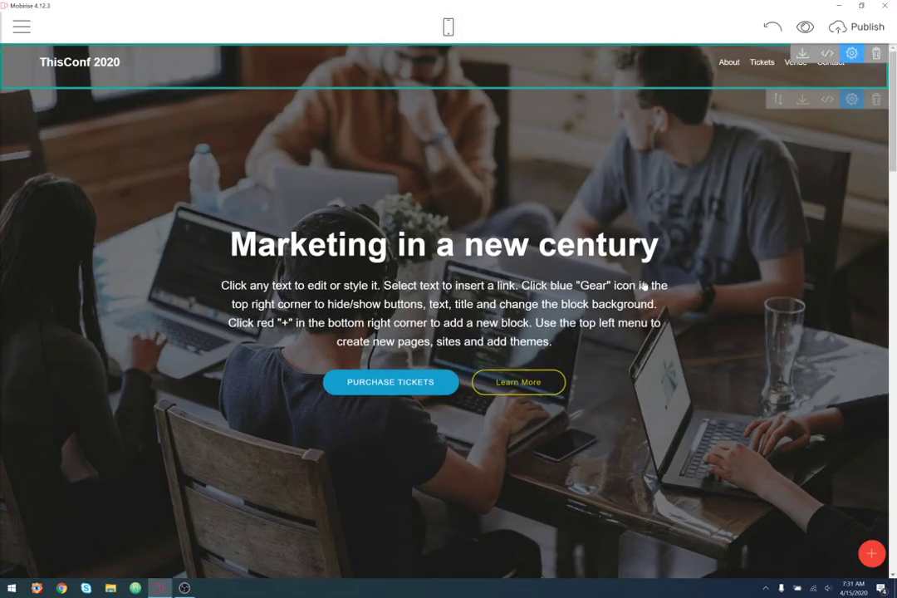
Try the intro block without the parallax effect on its background image, and turn parallax back on.
{"action": "scroll", "coordinate": [756, 314], "scroll_direction": "down", "scroll_amount": 5}
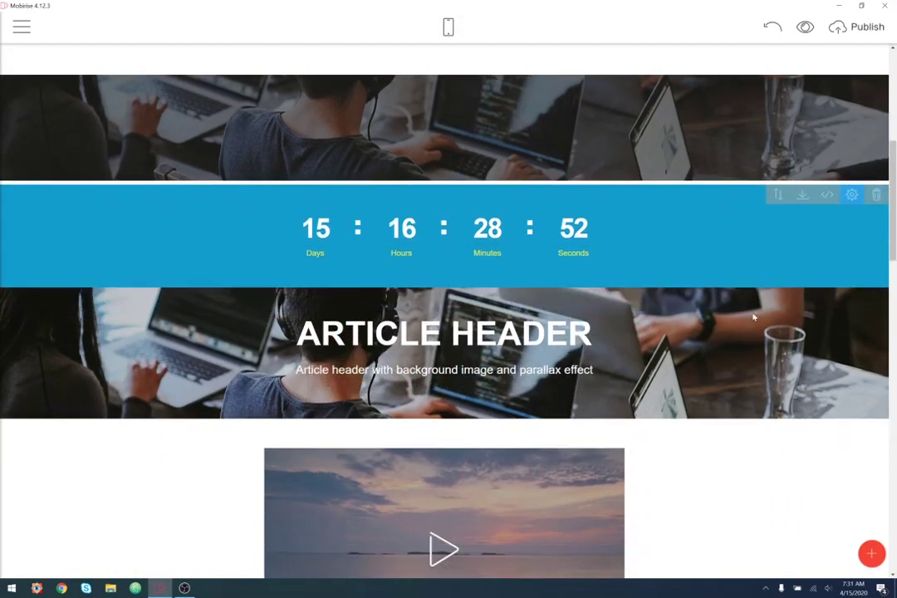
{"action": "scroll", "coordinate": [751, 314], "scroll_direction": "up", "scroll_amount": 2}
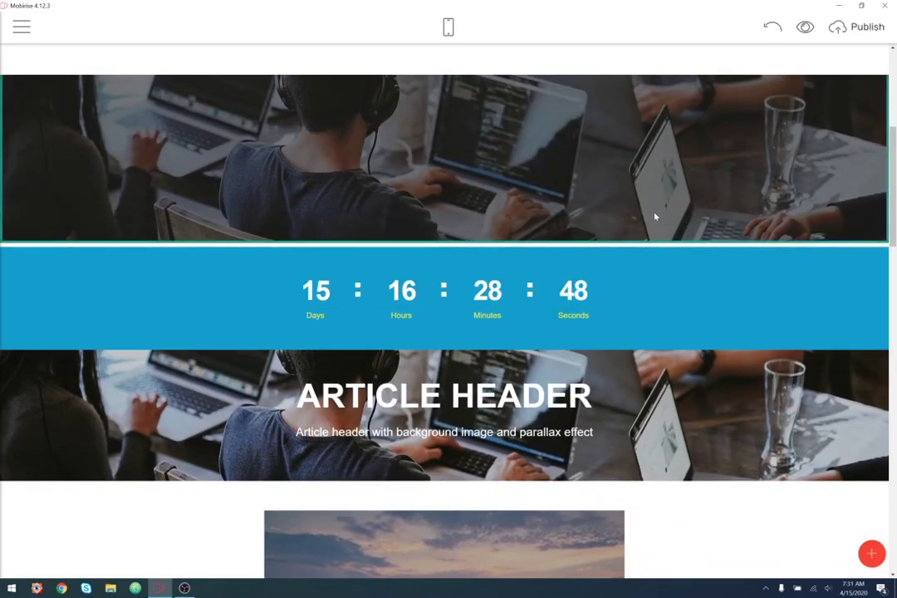
{"action": "scroll", "coordinate": [775, 243], "scroll_direction": "up", "scroll_amount": 4}
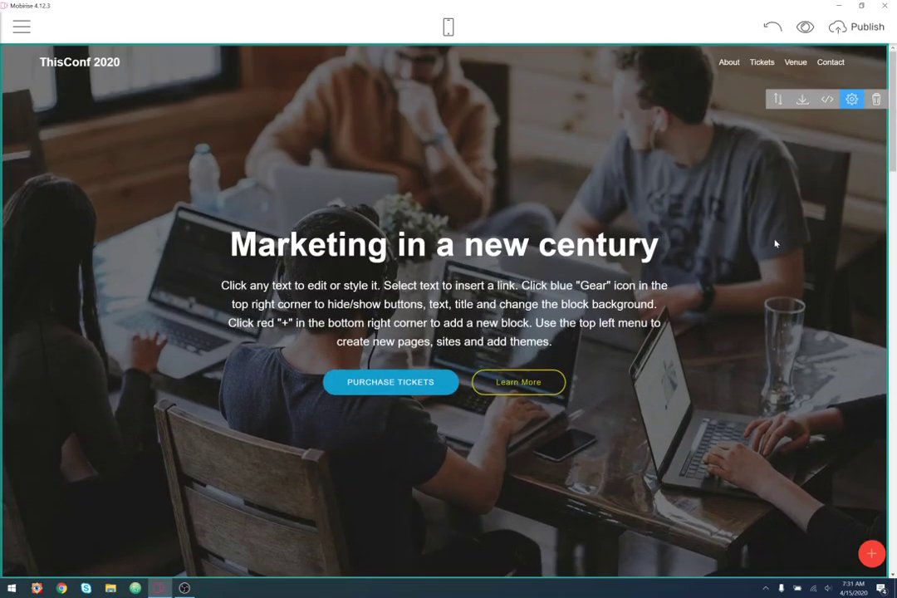
{"action": "left_click", "coordinate": [851, 99]}
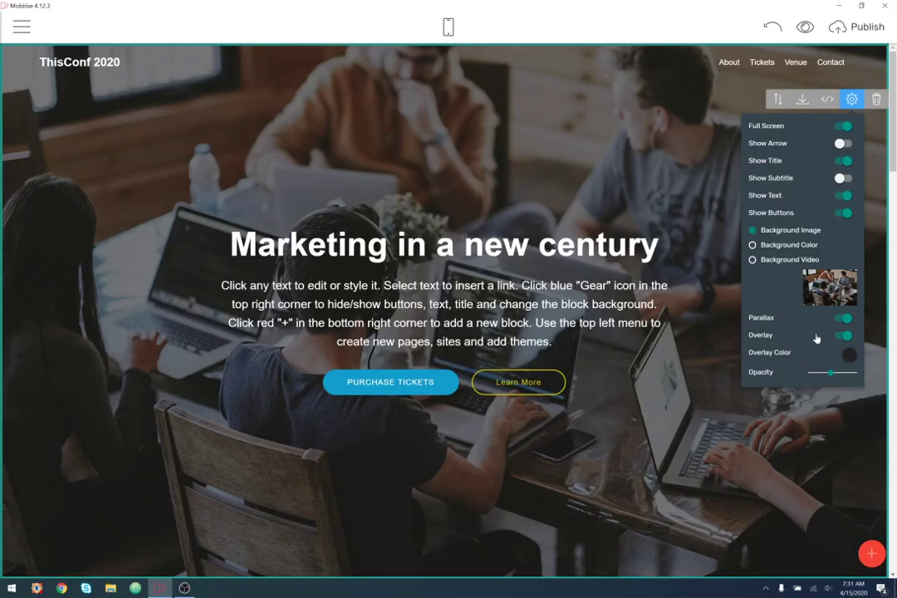
{"action": "left_click", "coordinate": [845, 318]}
{"action": "scroll", "coordinate": [667, 387], "scroll_direction": "down", "scroll_amount": 5}
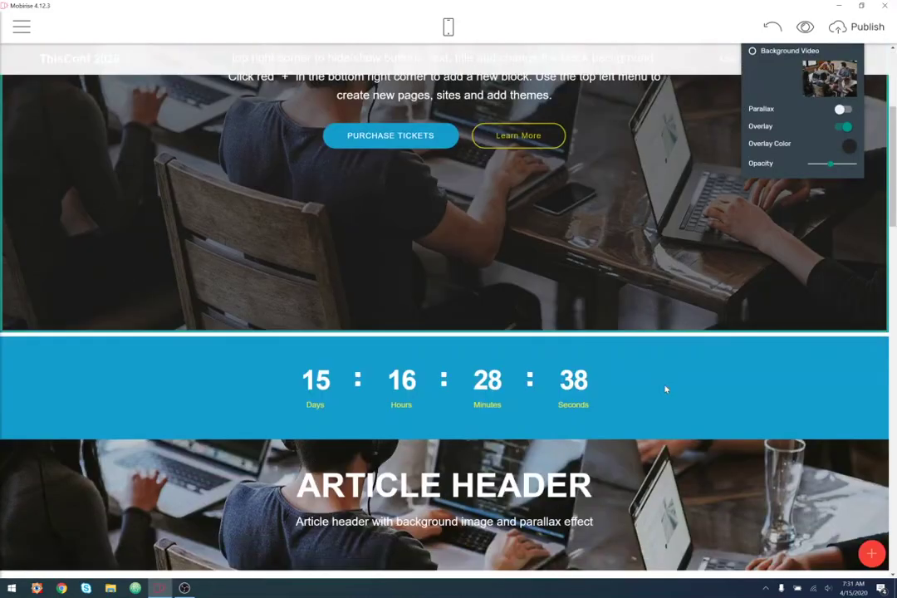
{"action": "scroll", "coordinate": [666, 388], "scroll_direction": "up", "scroll_amount": 3}
{"action": "scroll", "coordinate": [666, 389], "scroll_direction": "up", "scroll_amount": 2}
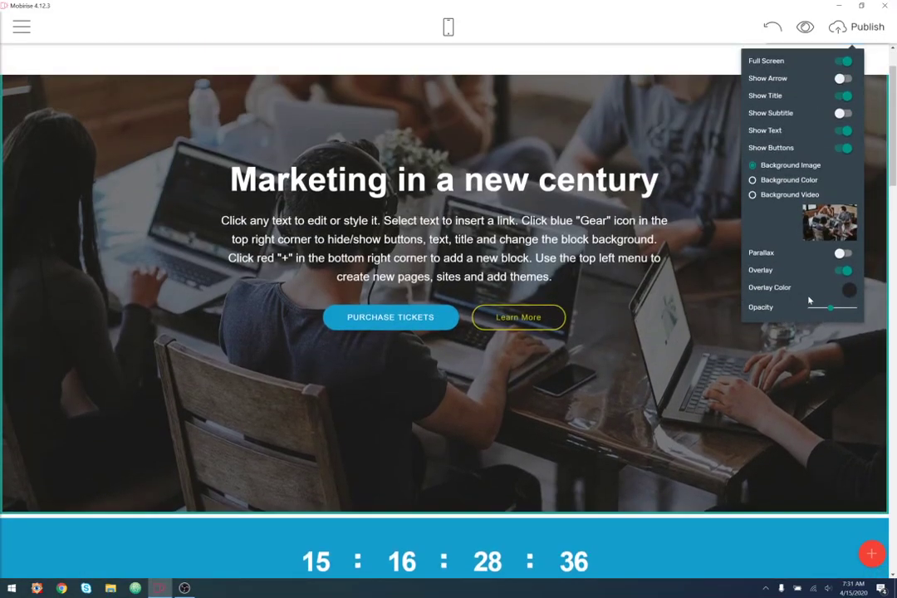
{"action": "left_click", "coordinate": [840, 253]}
{"action": "scroll", "coordinate": [732, 426], "scroll_direction": "down", "scroll_amount": 8}
{"action": "scroll", "coordinate": [718, 432], "scroll_direction": "up", "scroll_amount": 6}
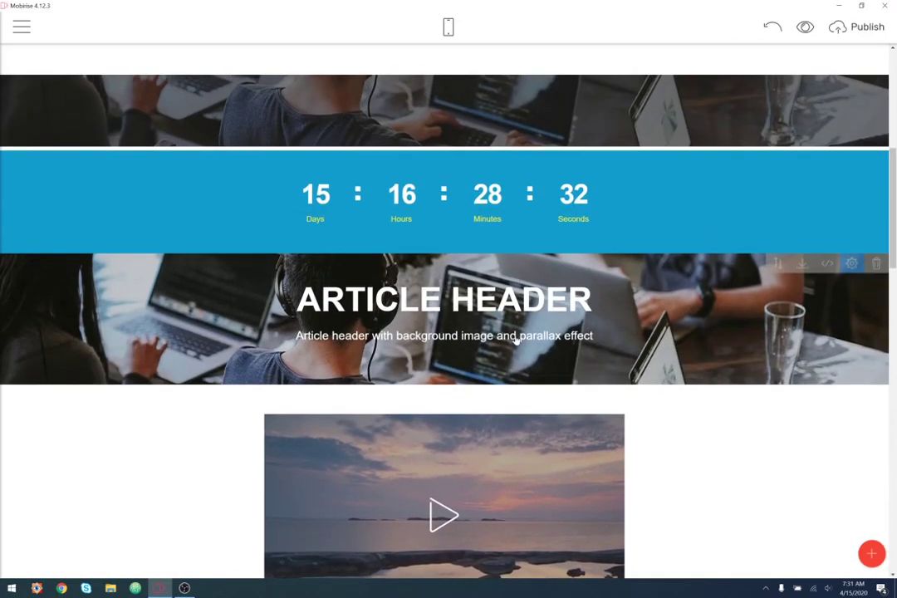
Replace the article header block's title with "About ThisConf 2020".
{"action": "left_click_drag", "start_coordinate": [595, 302], "coordinate": [293, 302]}
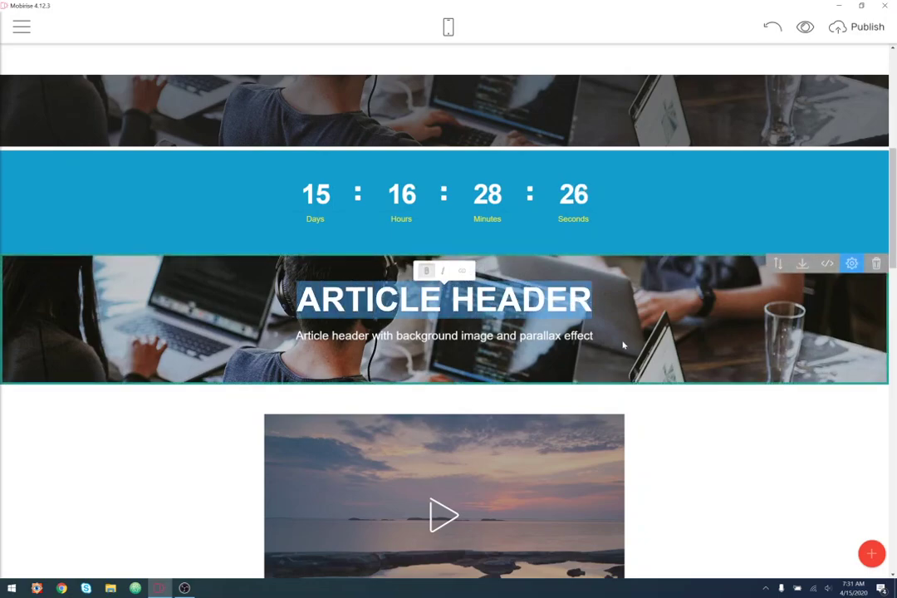
{"action": "type", "text": "Abo"}
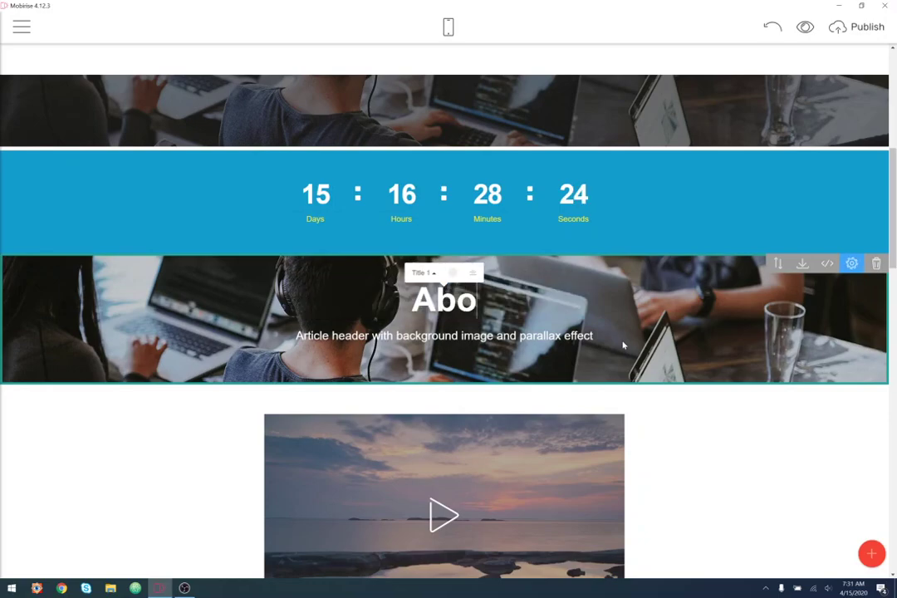
{"action": "type", "text": "ut This"}
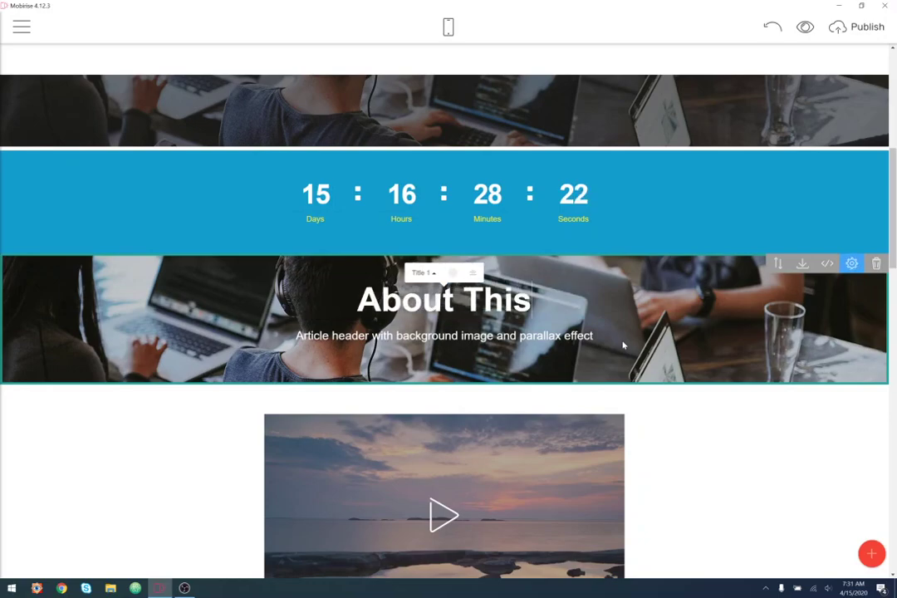
{"action": "type", "text": "Conf 2020"}
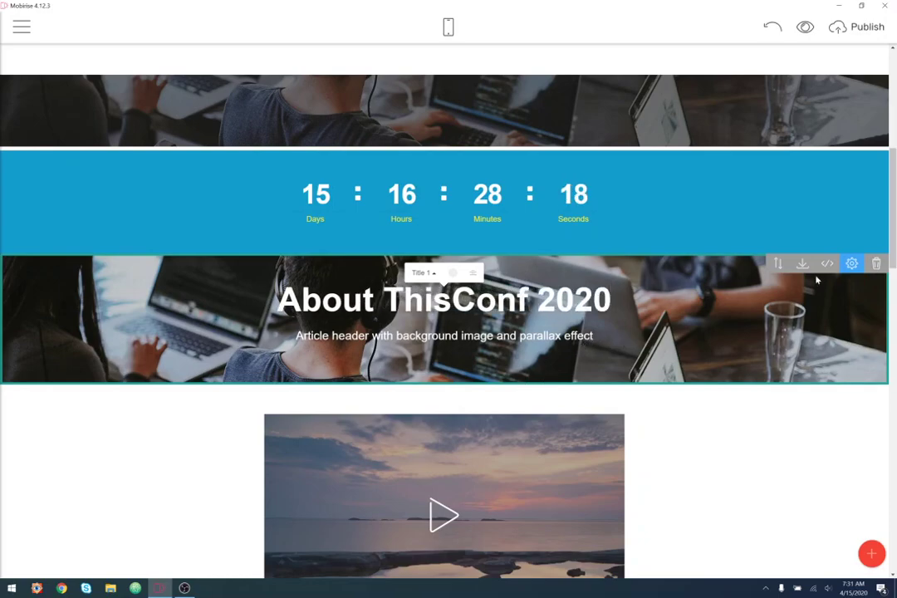
Hide the article header block's subtitle and replace its background image with a plain white background color.
{"action": "left_click", "coordinate": [851, 263]}
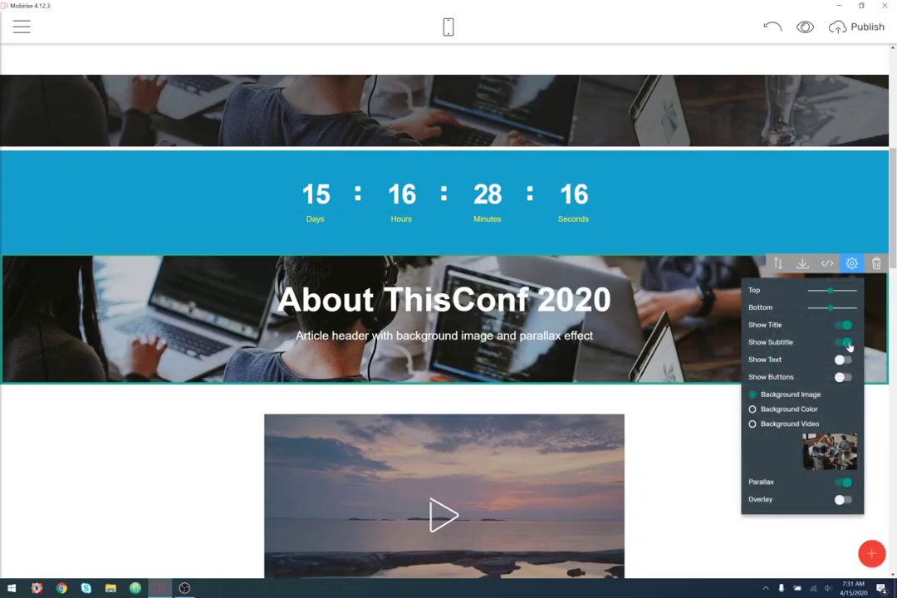
{"action": "left_click", "coordinate": [845, 343]}
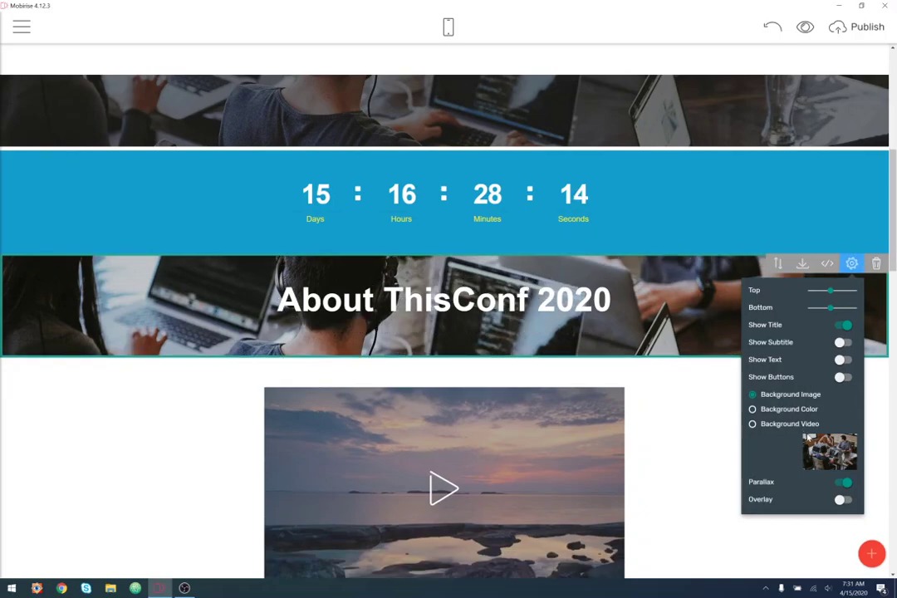
{"action": "left_click", "coordinate": [785, 409]}
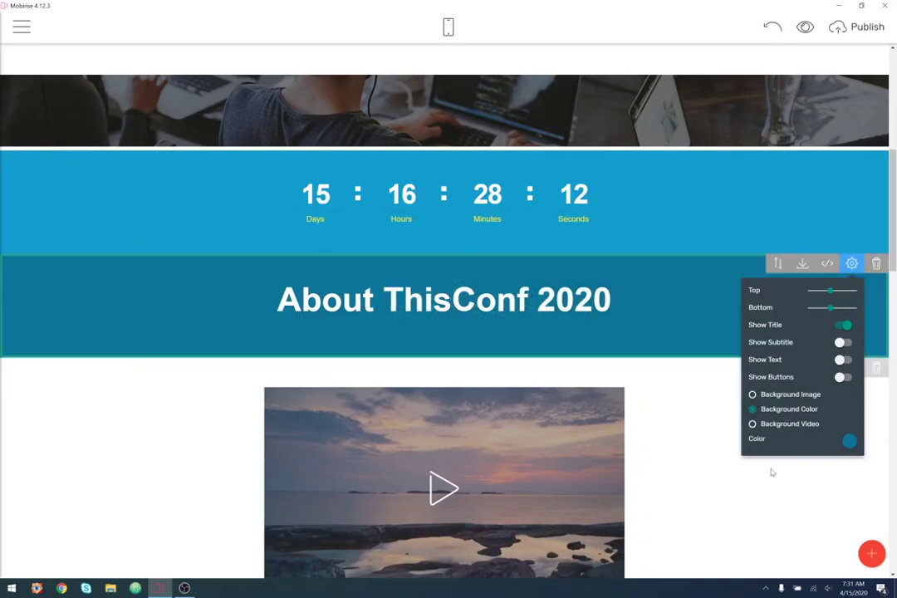
{"action": "left_click", "coordinate": [847, 442]}
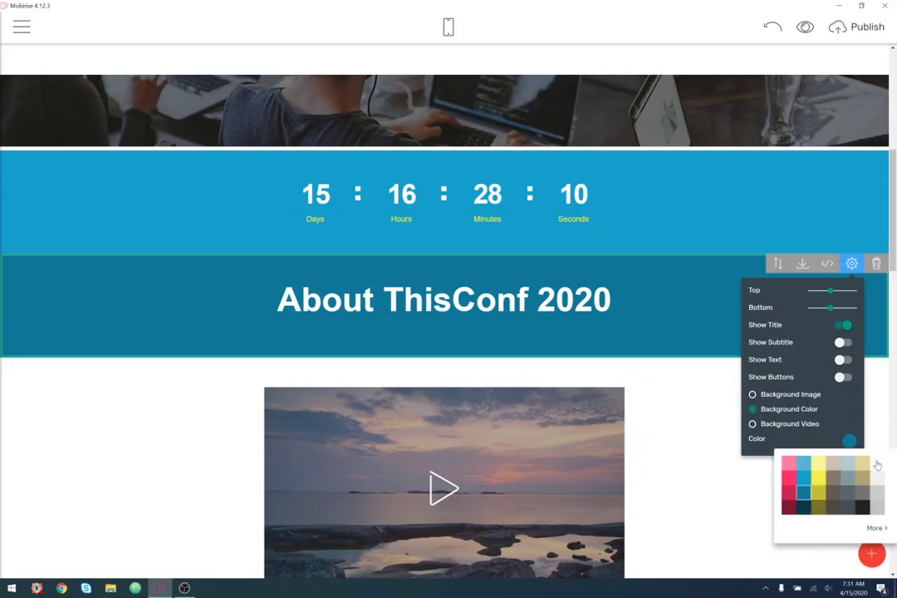
{"action": "left_click", "coordinate": [877, 463]}
{"action": "left_click", "coordinate": [705, 486]}
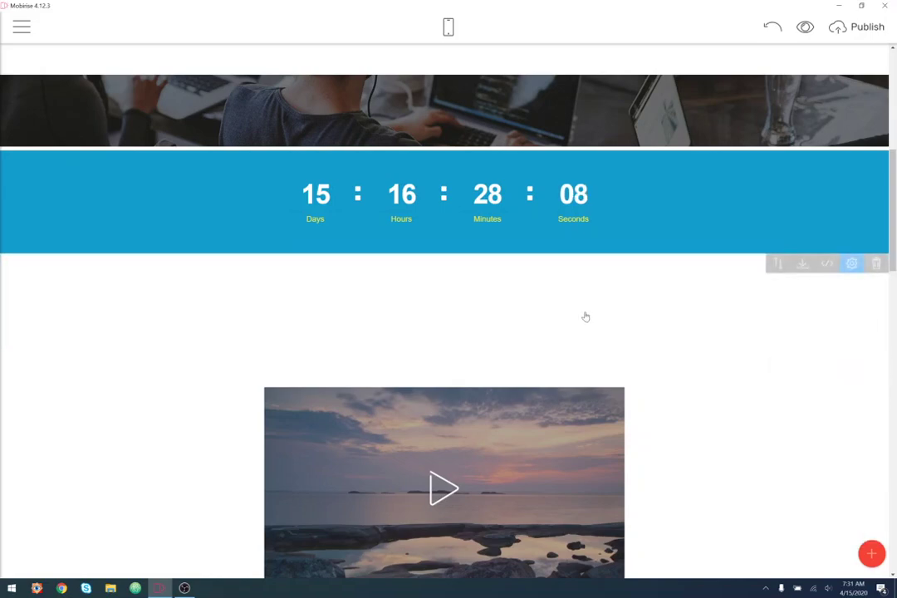
Set the text color of the "About ThisConf 2020" title to blue.
{"action": "left_click", "coordinate": [448, 301]}
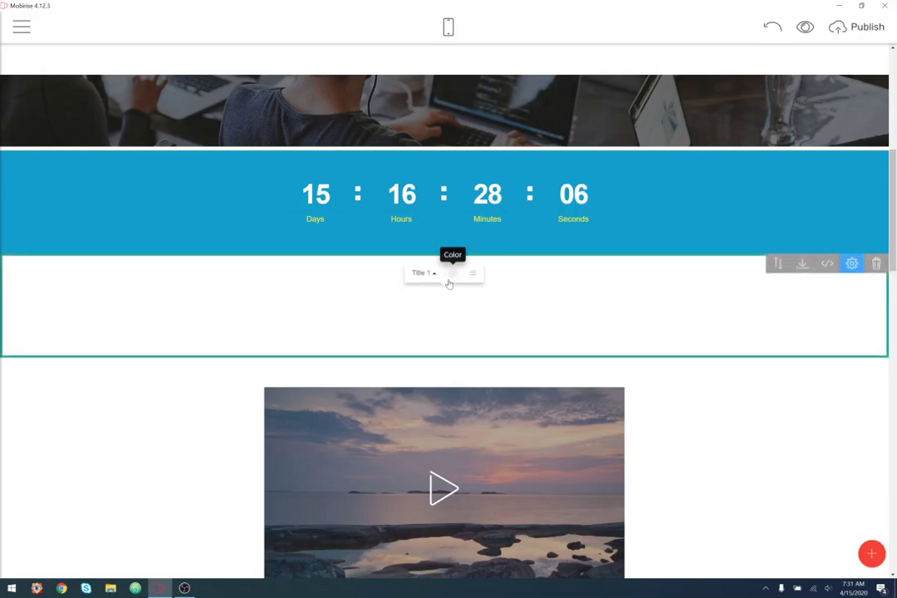
{"action": "left_click", "coordinate": [451, 274]}
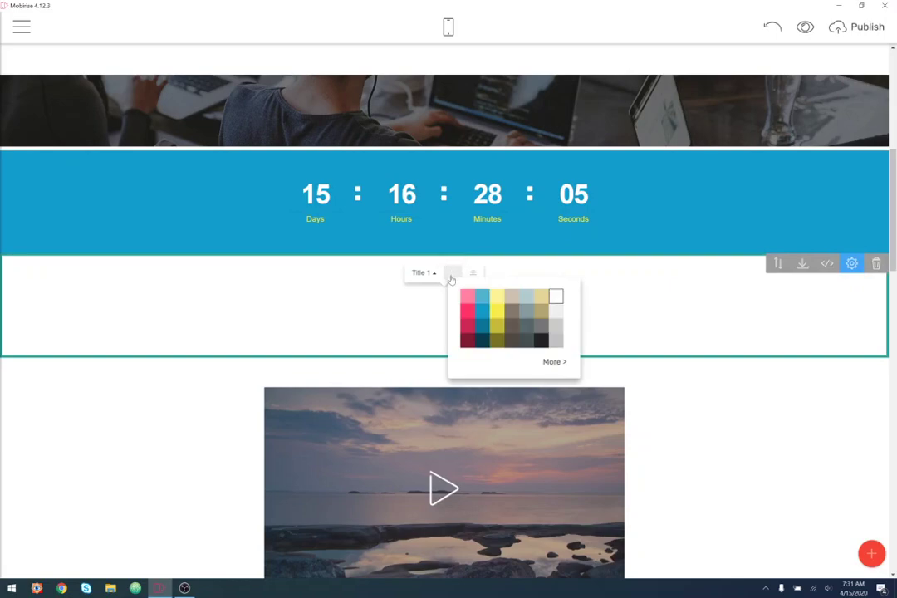
{"action": "left_click", "coordinate": [483, 317]}
{"action": "left_click", "coordinate": [770, 490]}
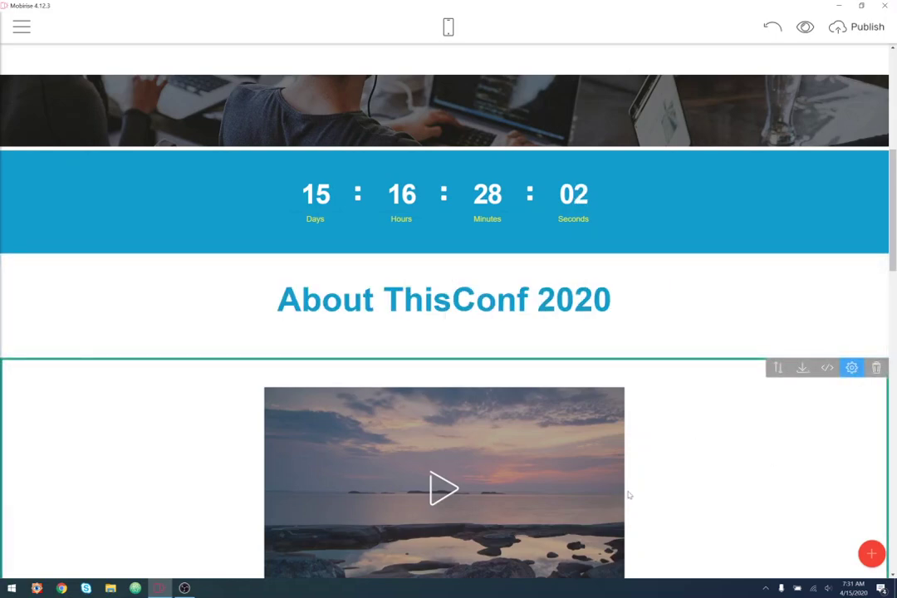
Increase the top spacing of the "About ThisConf 2020" header block and reduce its bottom spacing to the minimum.
{"action": "mouse_move", "coordinate": [720, 321]}
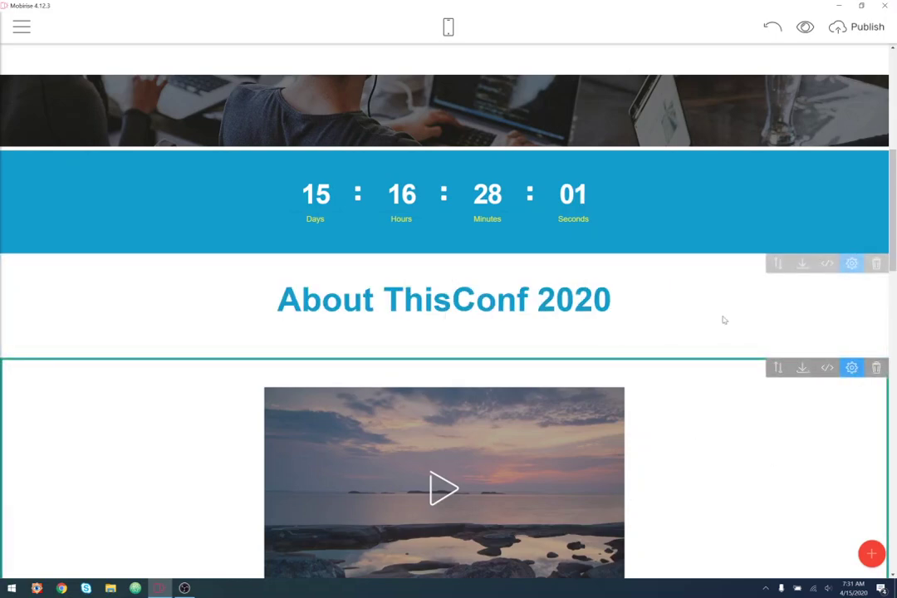
{"action": "left_click", "coordinate": [851, 264]}
{"action": "left_click_drag", "start_coordinate": [830, 290], "coordinate": [803, 307]}
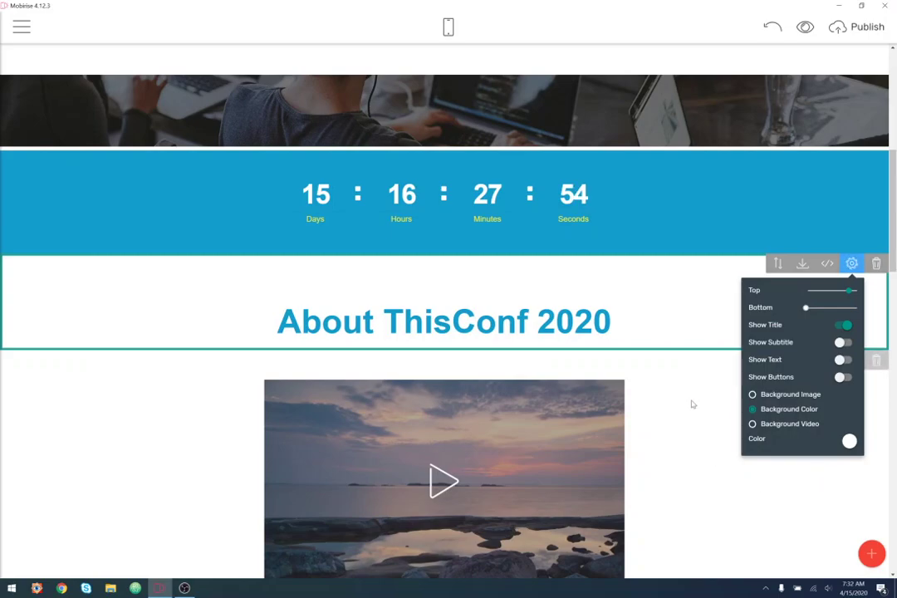
{"action": "left_click", "coordinate": [651, 340]}
{"action": "scroll", "coordinate": [673, 392], "scroll_direction": "down", "scroll_amount": 3}
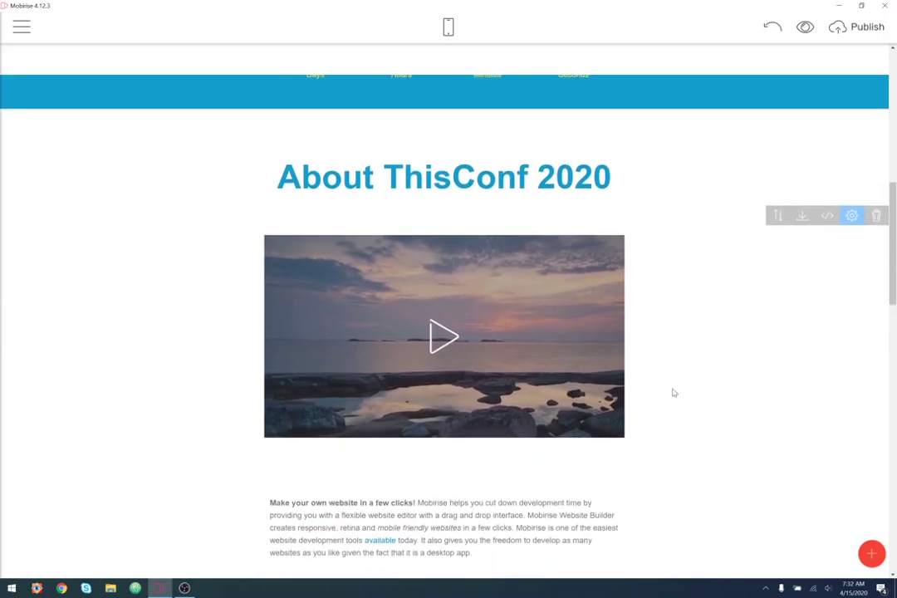
{"action": "scroll", "coordinate": [673, 393], "scroll_direction": "up", "scroll_amount": 1}
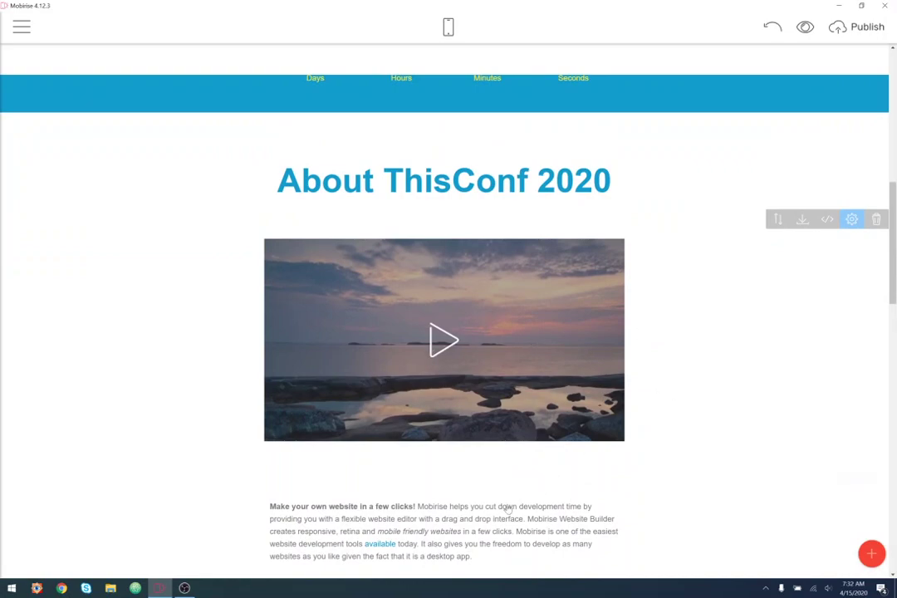
Reduce the top and bottom spacing of the text block below the video to the minimum.
{"action": "scroll", "coordinate": [598, 440], "scroll_direction": "down", "scroll_amount": 2}
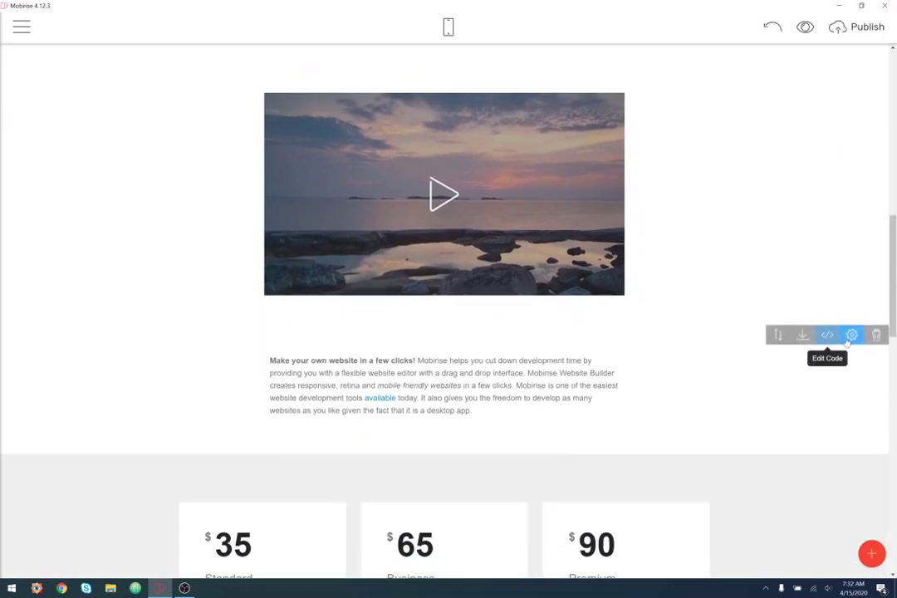
{"action": "left_click", "coordinate": [852, 335]}
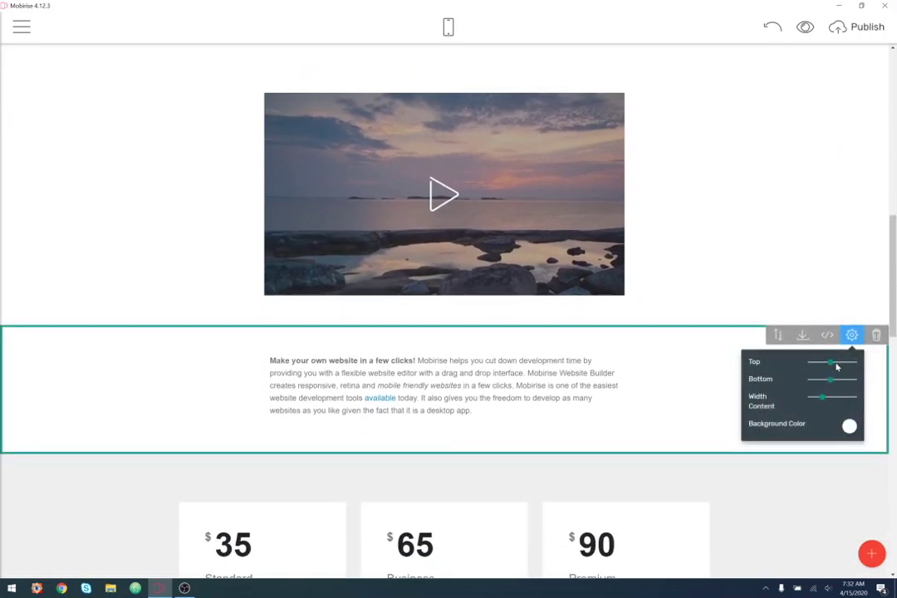
{"action": "left_click_drag", "start_coordinate": [827, 363], "coordinate": [806, 379]}
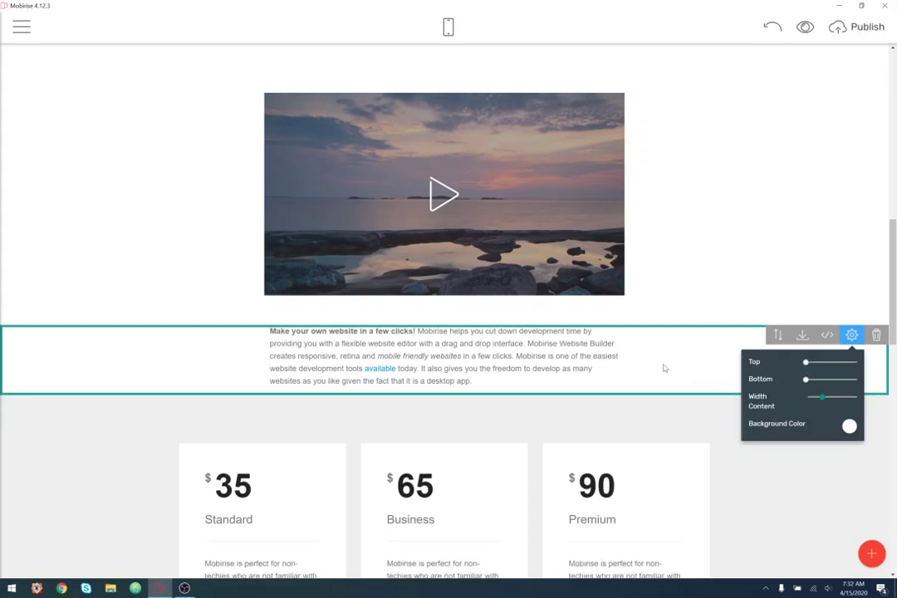
{"action": "left_click", "coordinate": [619, 355]}
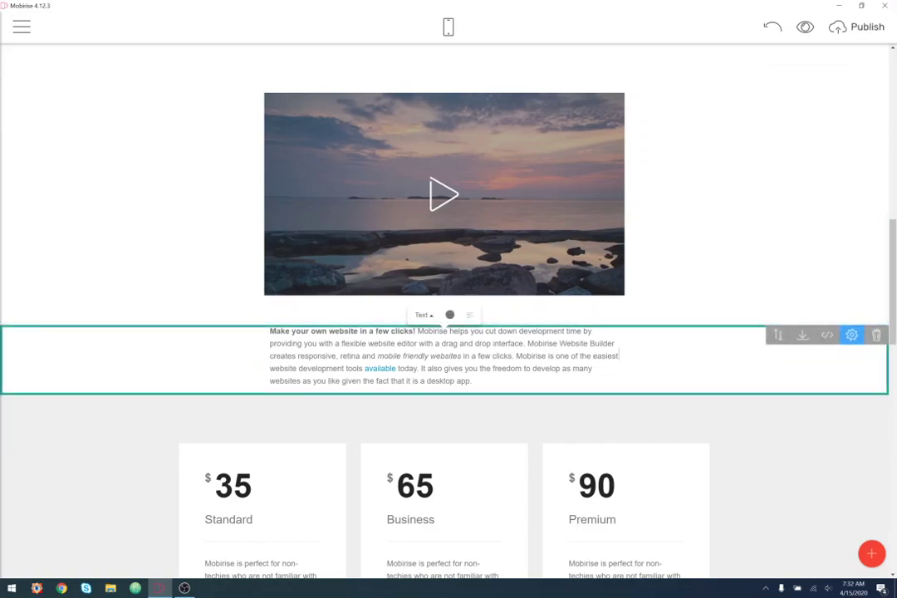
{"action": "left_click_drag", "start_coordinate": [473, 381], "coordinate": [284, 342]}
{"action": "left_click", "coordinate": [475, 381]}
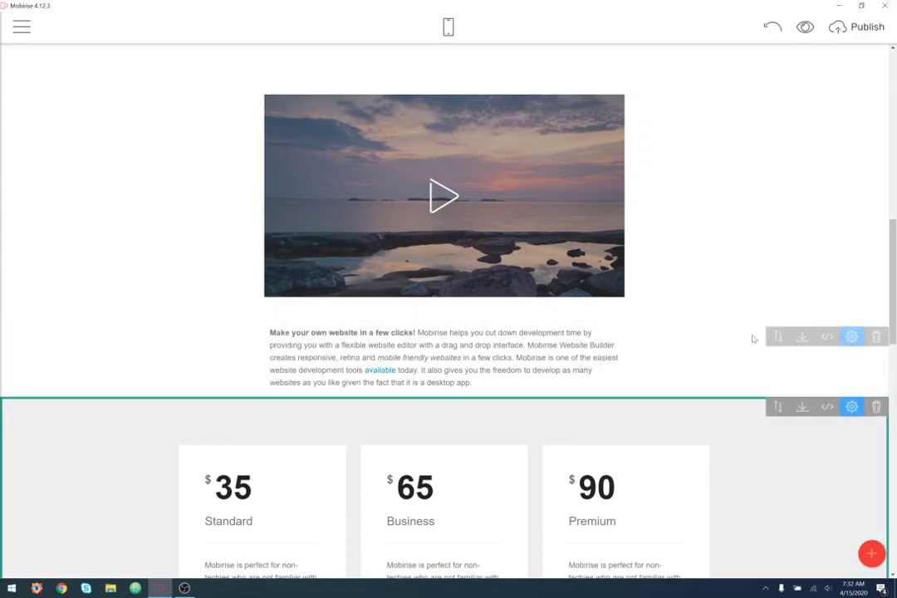
Show the countdown block's title and replace its text with "ThisConf begins in".
{"action": "scroll", "coordinate": [752, 336], "scroll_direction": "up", "scroll_amount": 6}
{"action": "scroll", "coordinate": [755, 341], "scroll_direction": "down", "scroll_amount": 5}
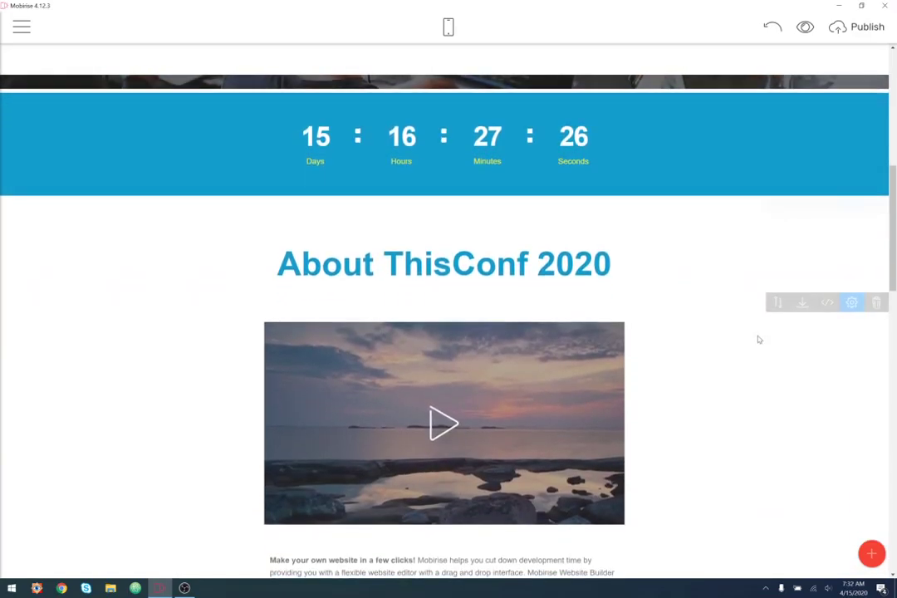
{"action": "scroll", "coordinate": [756, 338], "scroll_direction": "down", "scroll_amount": 2}
{"action": "scroll", "coordinate": [757, 338], "scroll_direction": "up", "scroll_amount": 4}
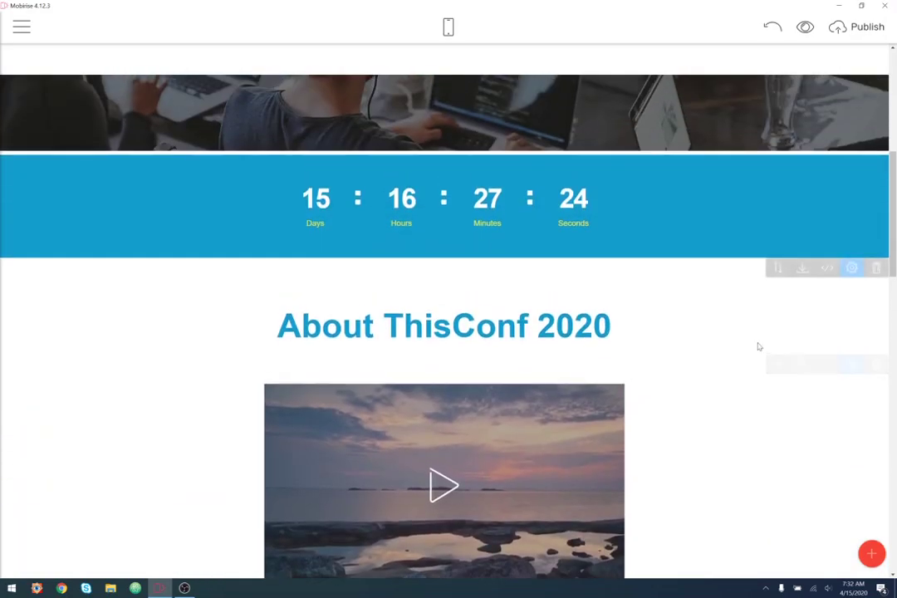
{"action": "left_click", "coordinate": [851, 165]}
{"action": "left_click", "coordinate": [843, 221]}
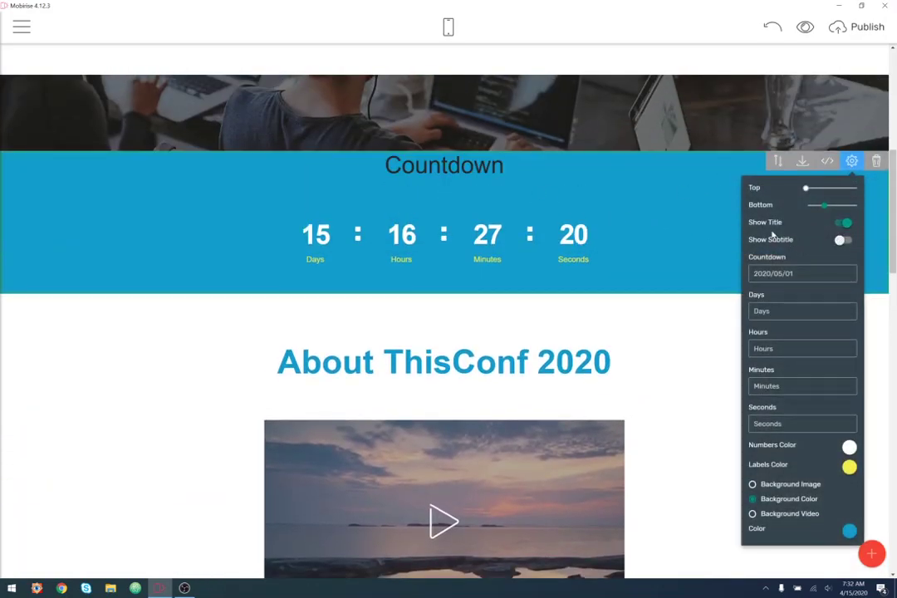
{"action": "double_click", "coordinate": [440, 165]}
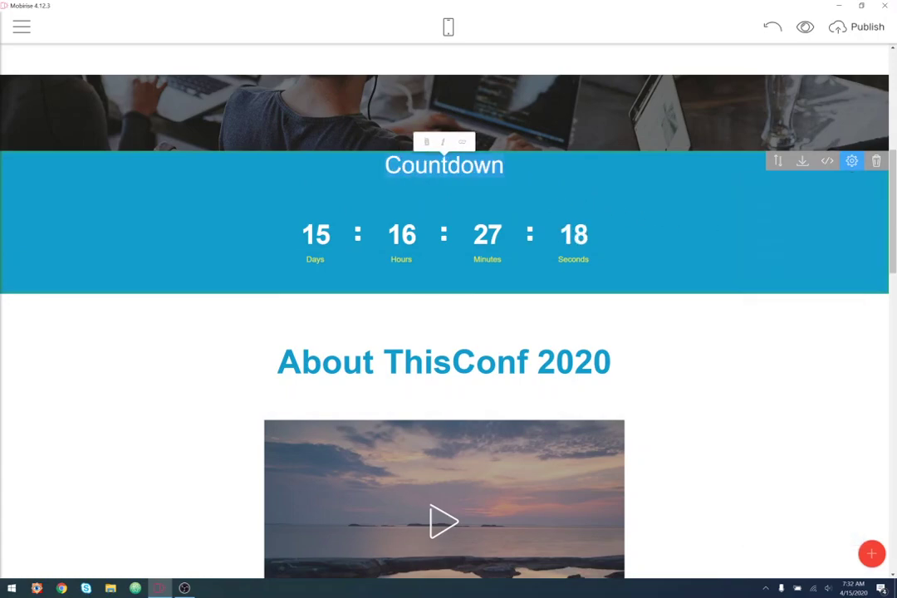
{"action": "type", "text": "ThisConf "}
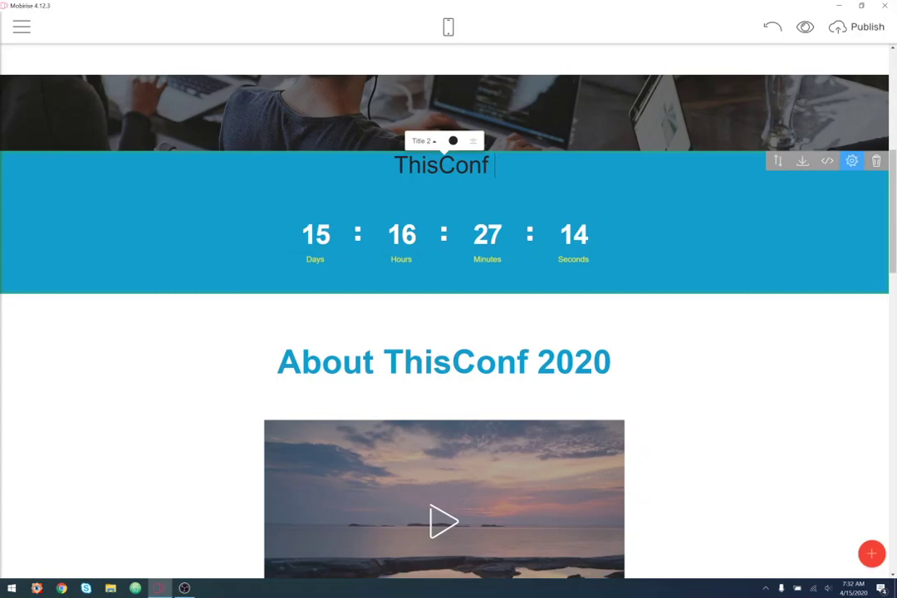
{"action": "type", "text": "Begins in"}
{"action": "left_click", "coordinate": [461, 166]}
{"action": "key", "text": "BackSpace"}
{"action": "type", "text": "b"}
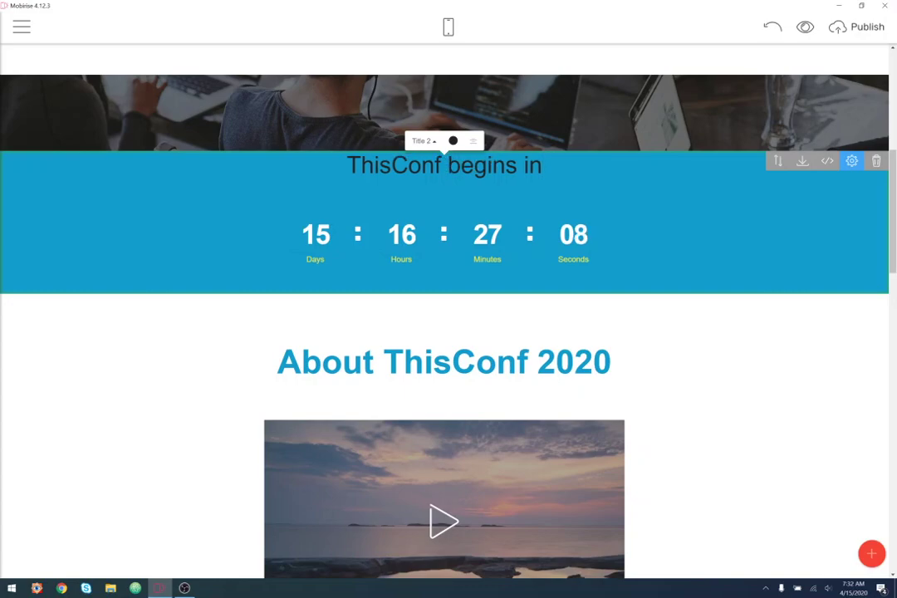
Increase the countdown block's top spacing to match its bottom spacing, and set the "ThisConf begins in" title color to white.
{"action": "left_click", "coordinate": [851, 162]}
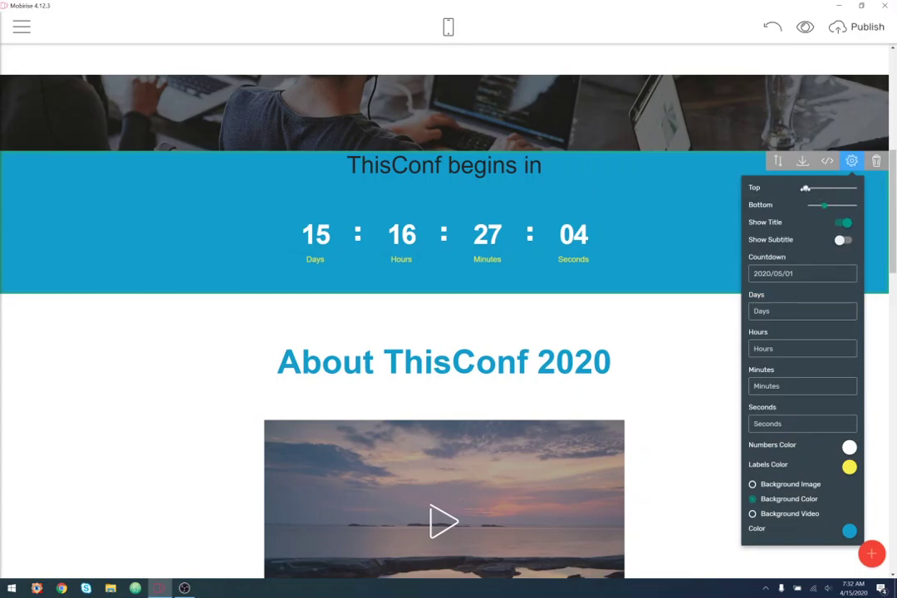
{"action": "left_click_drag", "start_coordinate": [804, 187], "coordinate": [823, 188]}
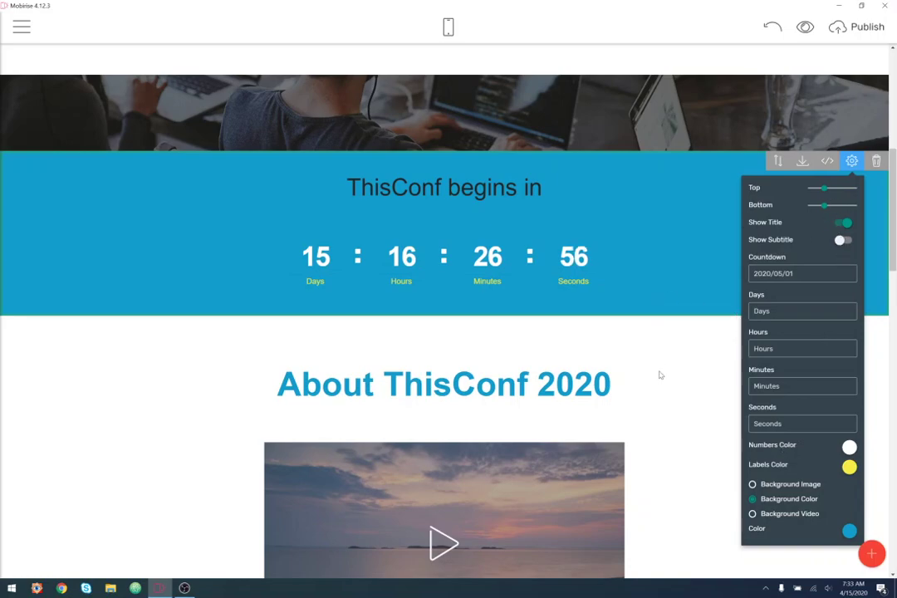
{"action": "left_click", "coordinate": [490, 191]}
{"action": "left_click", "coordinate": [452, 163]}
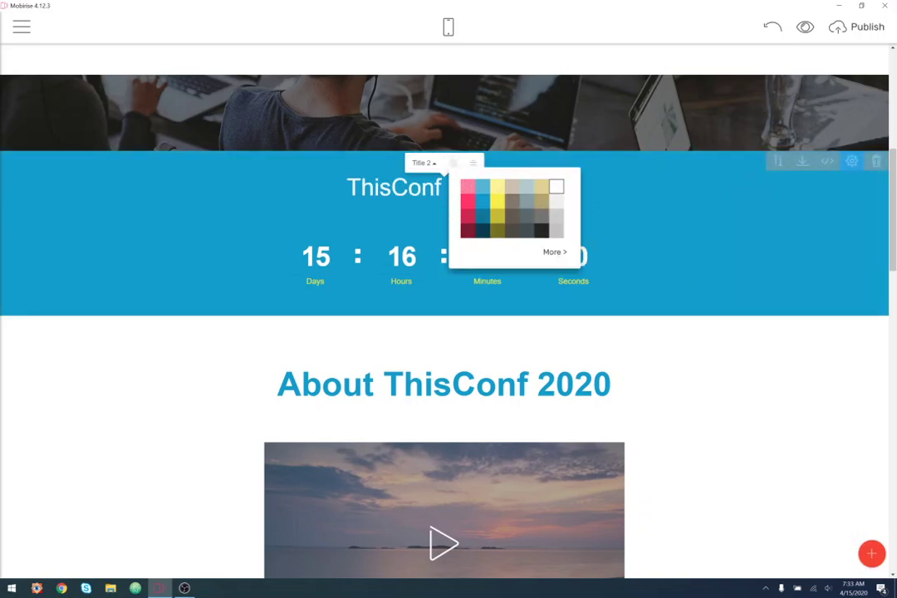
Make the whole "ThisConf begins in" countdown title bold.
{"action": "left_click", "coordinate": [391, 187]}
{"action": "left_click_drag", "start_coordinate": [347, 188], "coordinate": [542, 188]}
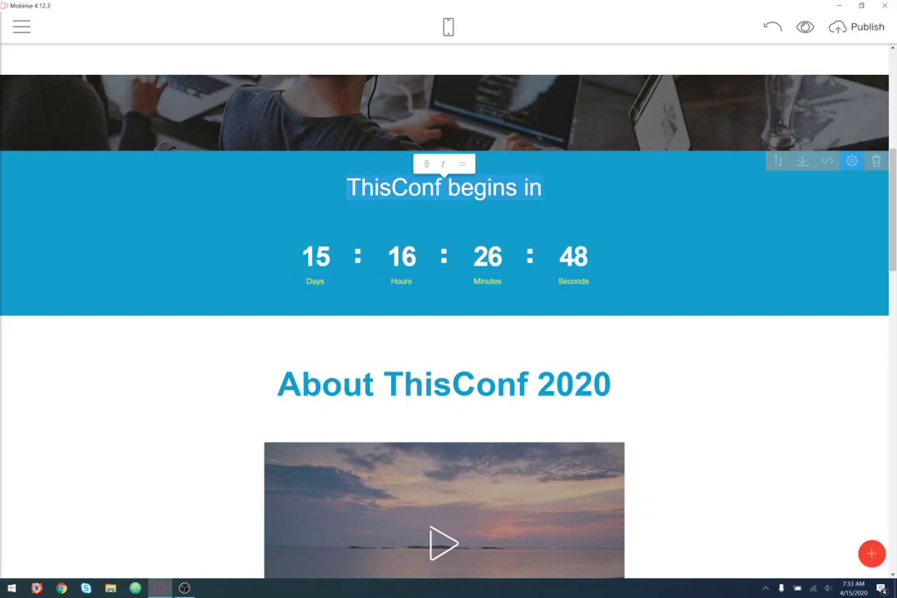
{"action": "left_click", "coordinate": [424, 165]}
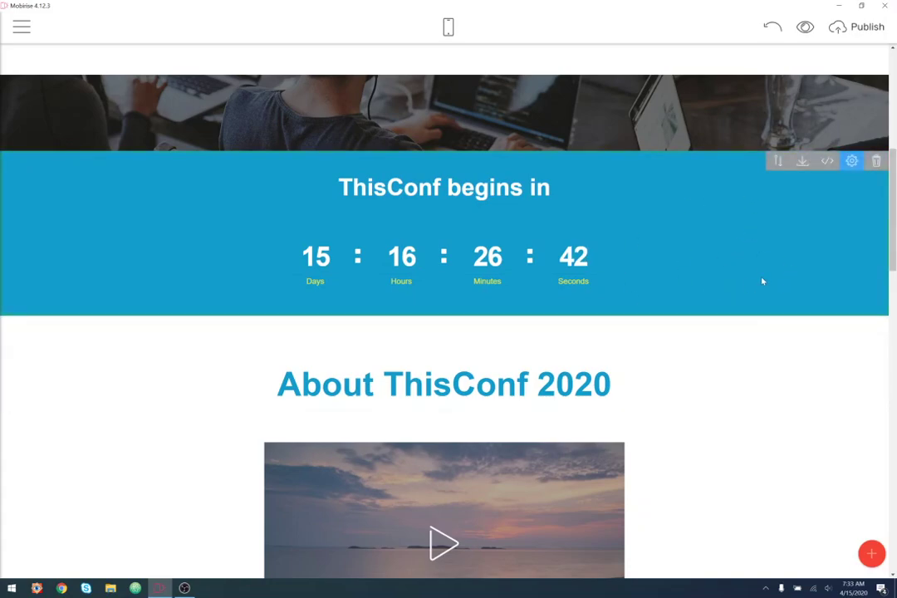
Browse the Countdowns and Features blocks in the block library, then close it without adding a block.
{"action": "left_click", "coordinate": [871, 553]}
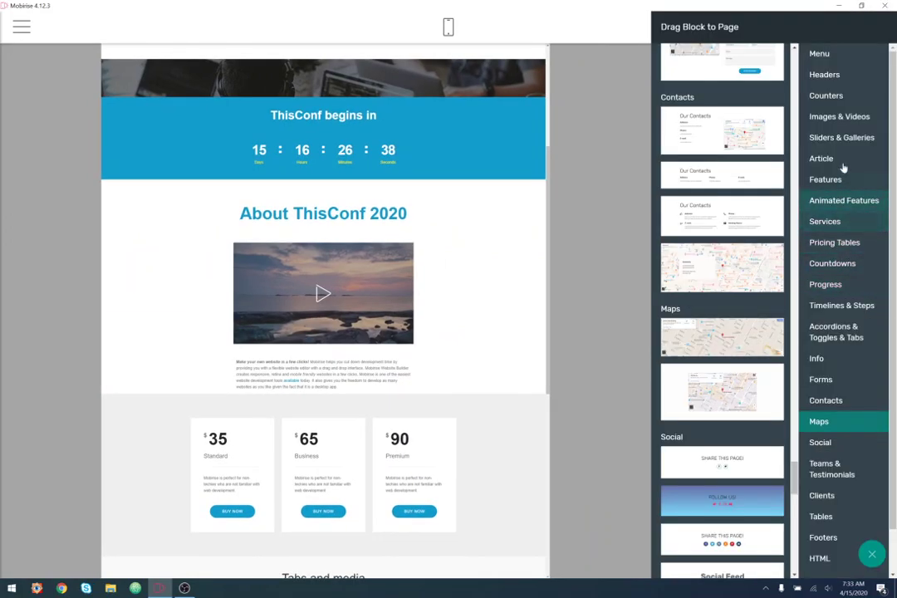
{"action": "left_click", "coordinate": [826, 263]}
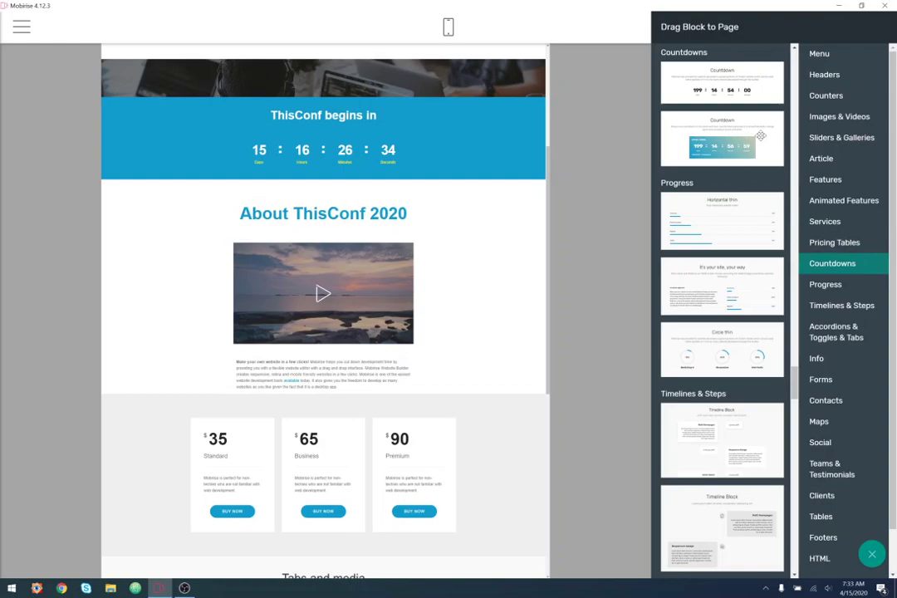
{"action": "scroll", "coordinate": [741, 178], "scroll_direction": "up", "scroll_amount": 1}
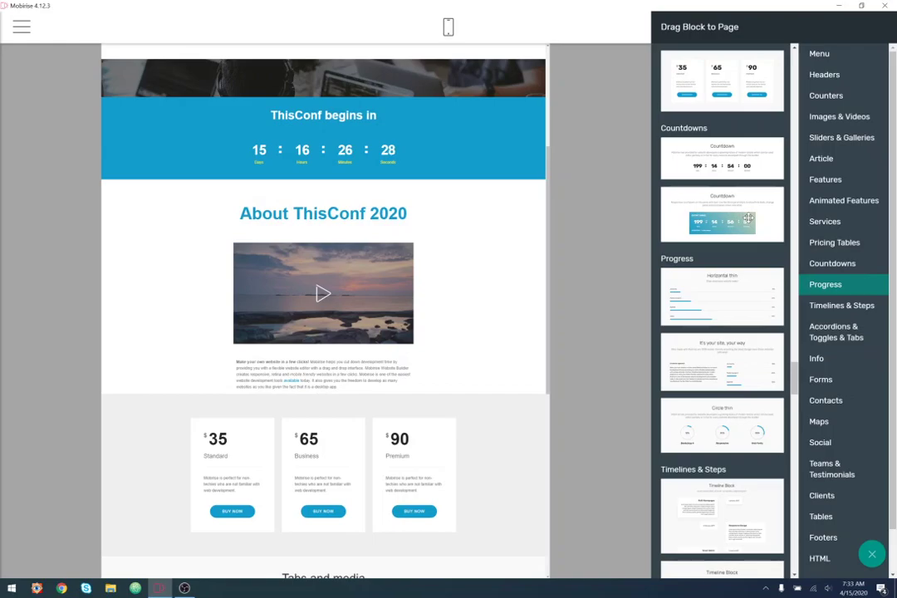
{"action": "scroll", "coordinate": [748, 217], "scroll_direction": "up", "scroll_amount": 15}
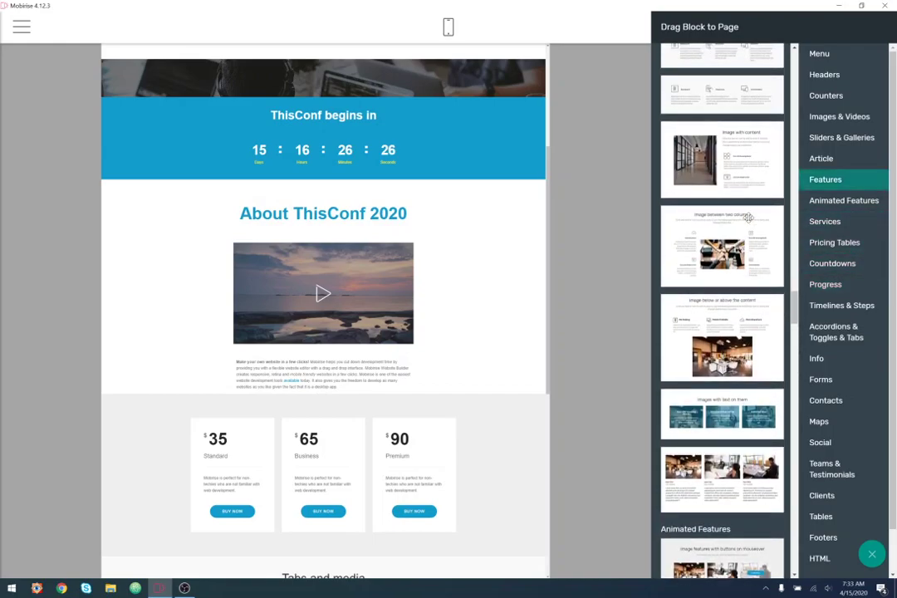
{"action": "scroll", "coordinate": [748, 217], "scroll_direction": "up", "scroll_amount": 5}
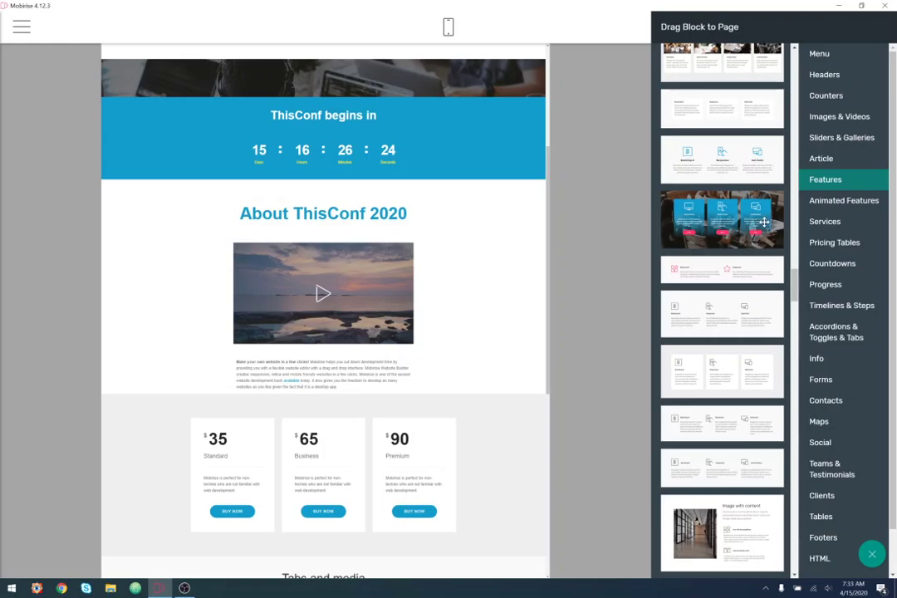
{"action": "scroll", "coordinate": [747, 295], "scroll_direction": "up", "scroll_amount": 3}
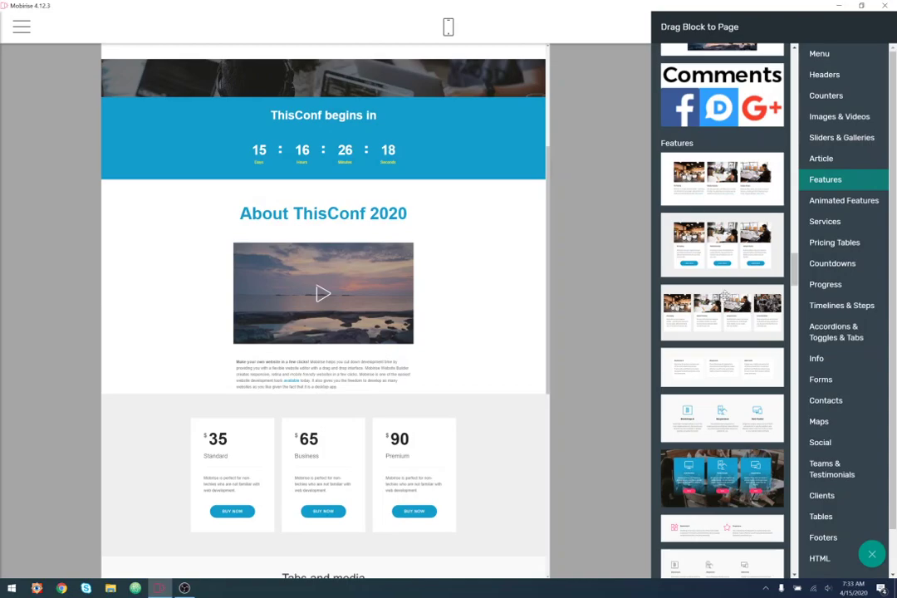
{"action": "left_click", "coordinate": [620, 266]}
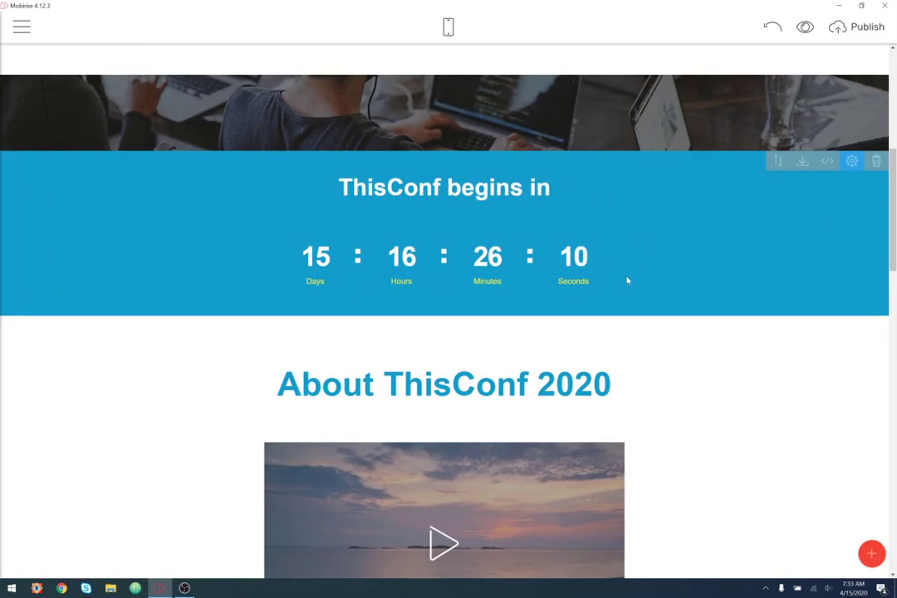
Increase the bottom spacing of the text block below the video to a medium amount, leaving room above the pricing table.
{"action": "scroll", "coordinate": [740, 337], "scroll_direction": "down", "scroll_amount": 3}
{"action": "scroll", "coordinate": [741, 336], "scroll_direction": "up", "scroll_amount": 3}
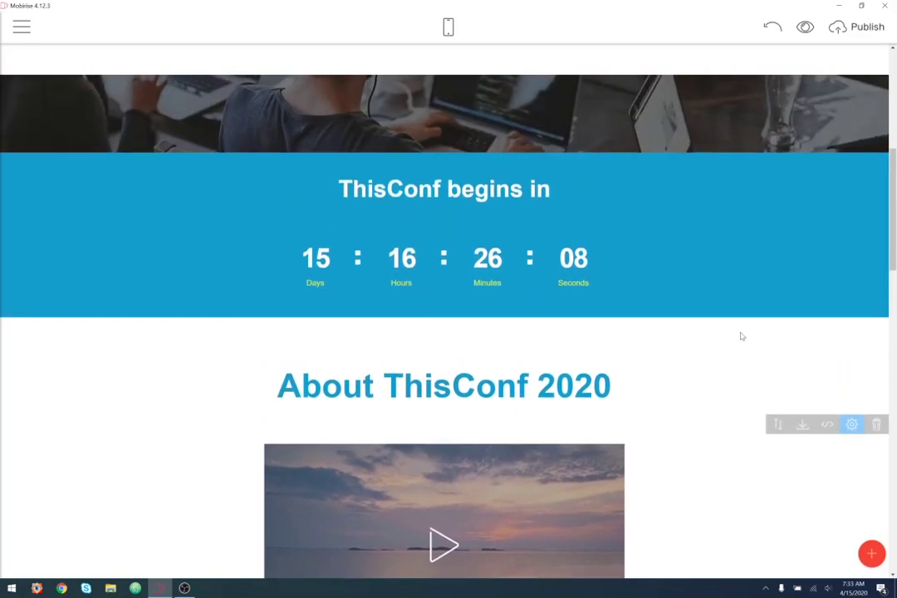
{"action": "scroll", "coordinate": [741, 336], "scroll_direction": "down", "scroll_amount": 5}
{"action": "scroll", "coordinate": [685, 280], "scroll_direction": "up", "scroll_amount": 3}
{"action": "scroll", "coordinate": [726, 298], "scroll_direction": "down", "scroll_amount": 1}
{"action": "scroll", "coordinate": [742, 314], "scroll_direction": "down", "scroll_amount": 3}
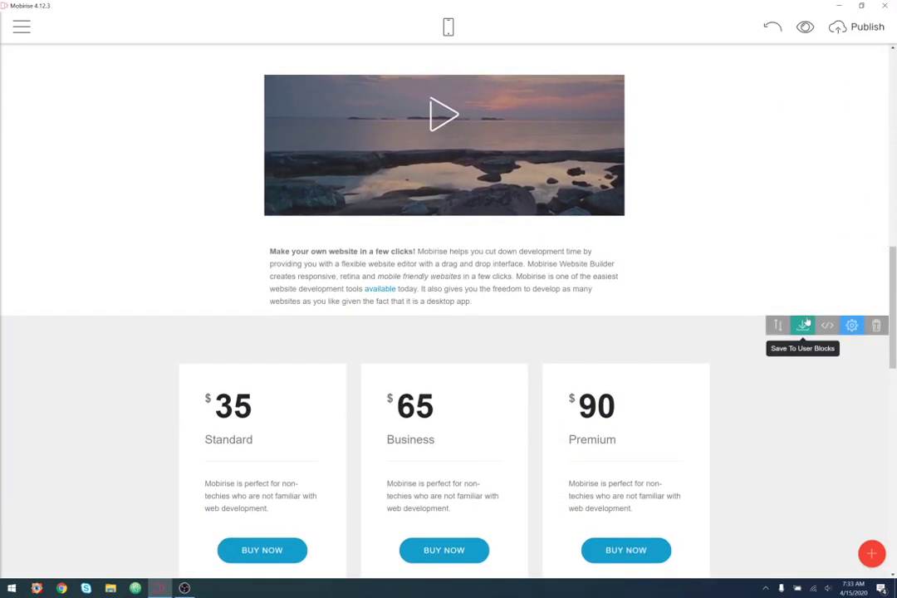
{"action": "left_click", "coordinate": [851, 255]}
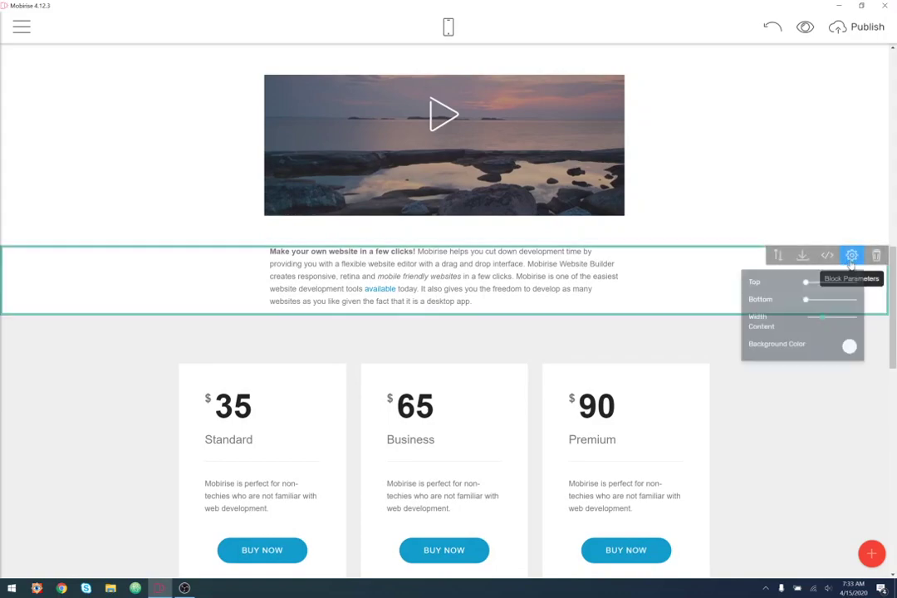
{"action": "left_click_drag", "start_coordinate": [804, 299], "coordinate": [830, 299]}
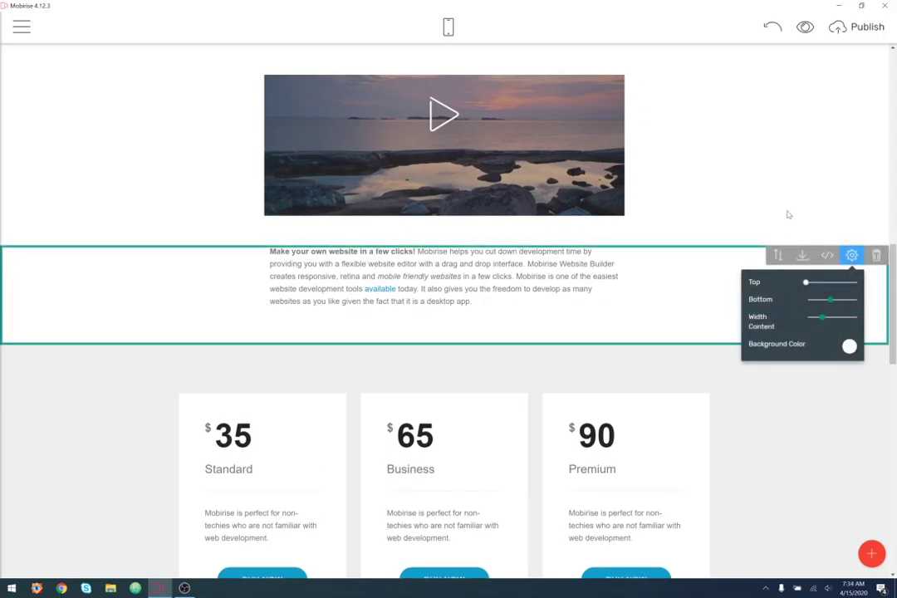
{"action": "left_click", "coordinate": [772, 390]}
Review the layout and spacing of the countdown, About header, video and text blocks.
{"action": "scroll", "coordinate": [787, 248], "scroll_direction": "up", "scroll_amount": 3}
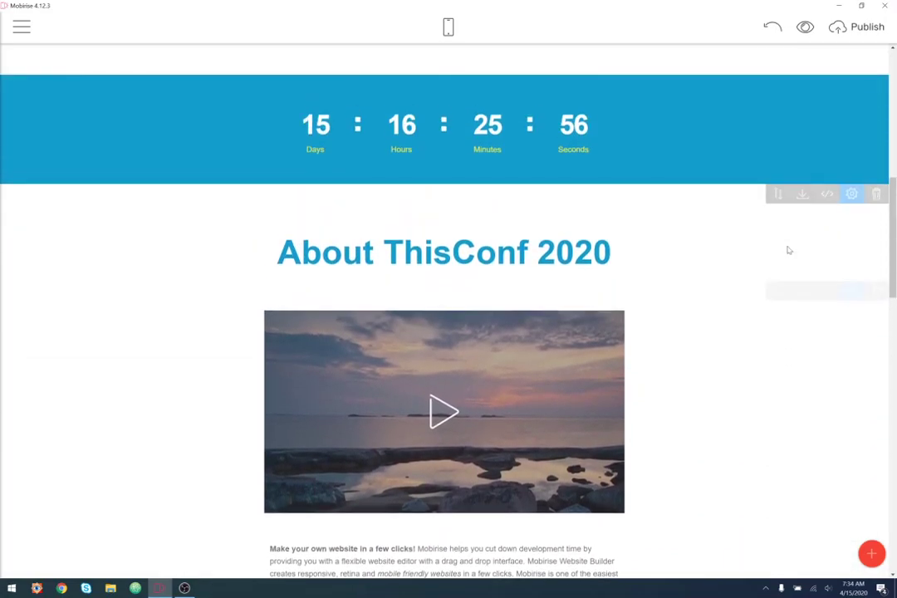
{"action": "scroll", "coordinate": [665, 239], "scroll_direction": "down", "scroll_amount": 3}
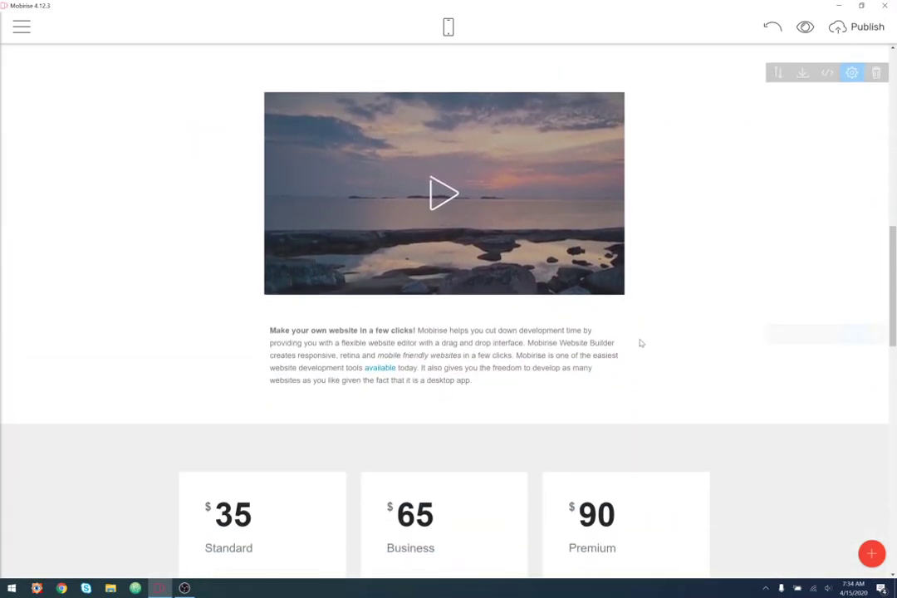
{"action": "scroll", "coordinate": [664, 332], "scroll_direction": "up", "scroll_amount": 1}
{"action": "scroll", "coordinate": [810, 313], "scroll_direction": "down", "scroll_amount": 3}
{"action": "scroll", "coordinate": [747, 315], "scroll_direction": "up", "scroll_amount": 5}
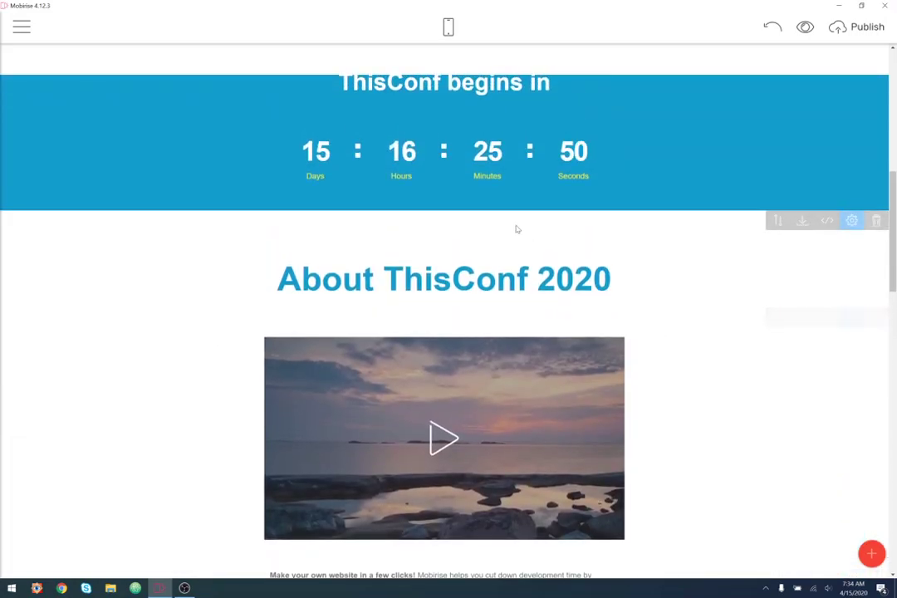
{"action": "scroll", "coordinate": [695, 306], "scroll_direction": "down", "scroll_amount": 1}
{"action": "scroll", "coordinate": [693, 304], "scroll_direction": "down", "scroll_amount": 2}
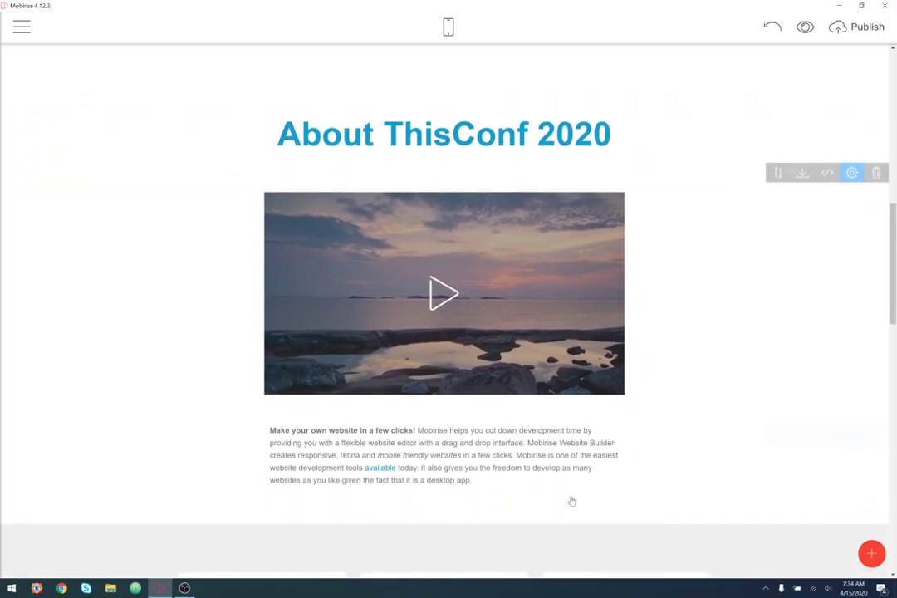
Rename the $35 plan in the pricing table from the placeholder title to "Early Bird".
{"action": "scroll", "coordinate": [652, 166], "scroll_direction": "up", "scroll_amount": 3}
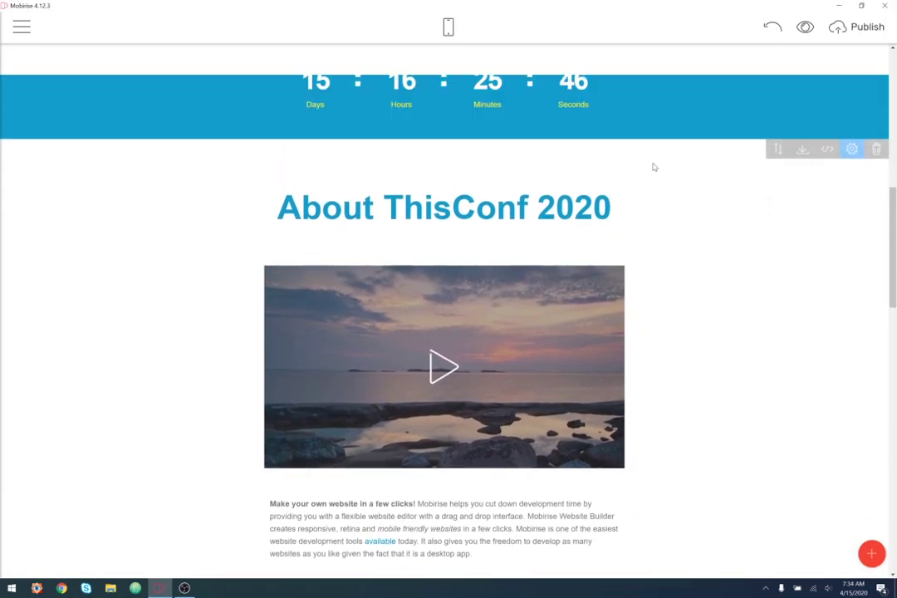
{"action": "scroll", "coordinate": [781, 322], "scroll_direction": "down", "scroll_amount": 3}
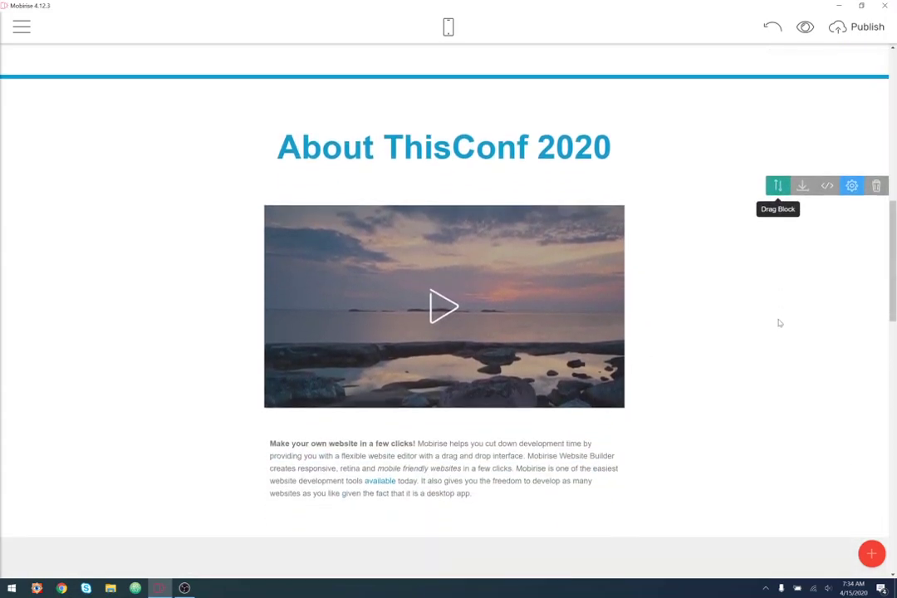
{"action": "scroll", "coordinate": [754, 332], "scroll_direction": "down", "scroll_amount": 3}
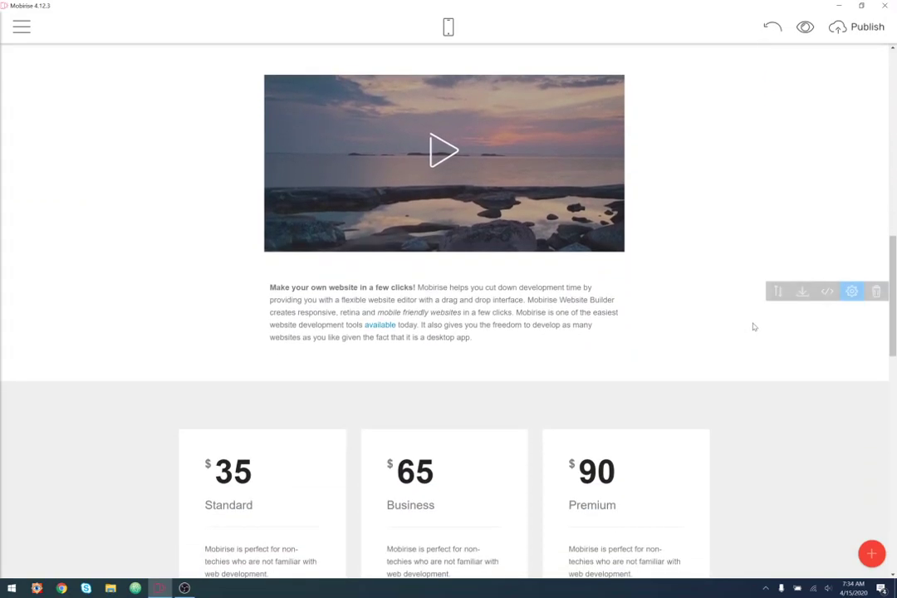
{"action": "scroll", "coordinate": [754, 326], "scroll_direction": "down", "scroll_amount": 6}
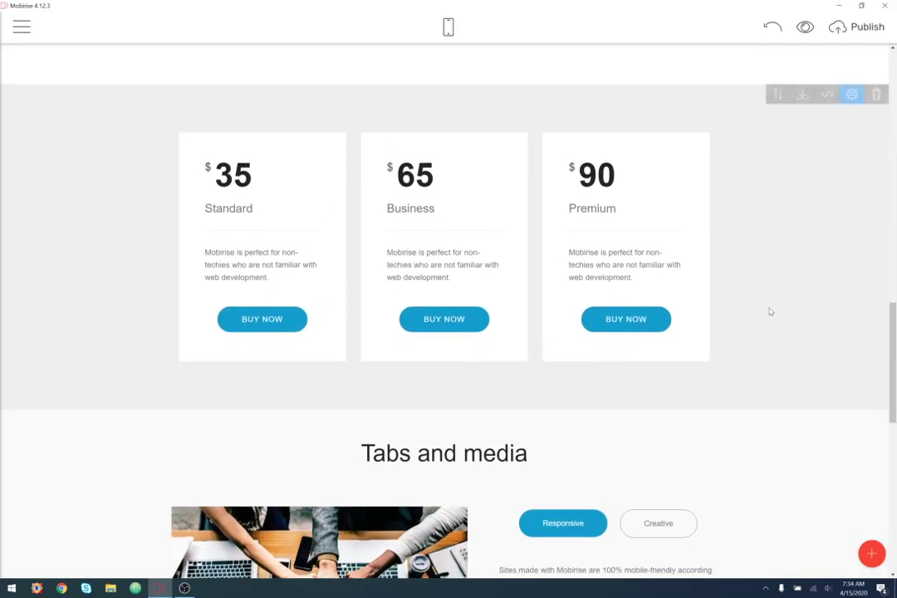
{"action": "scroll", "coordinate": [779, 299], "scroll_direction": "up", "scroll_amount": 2}
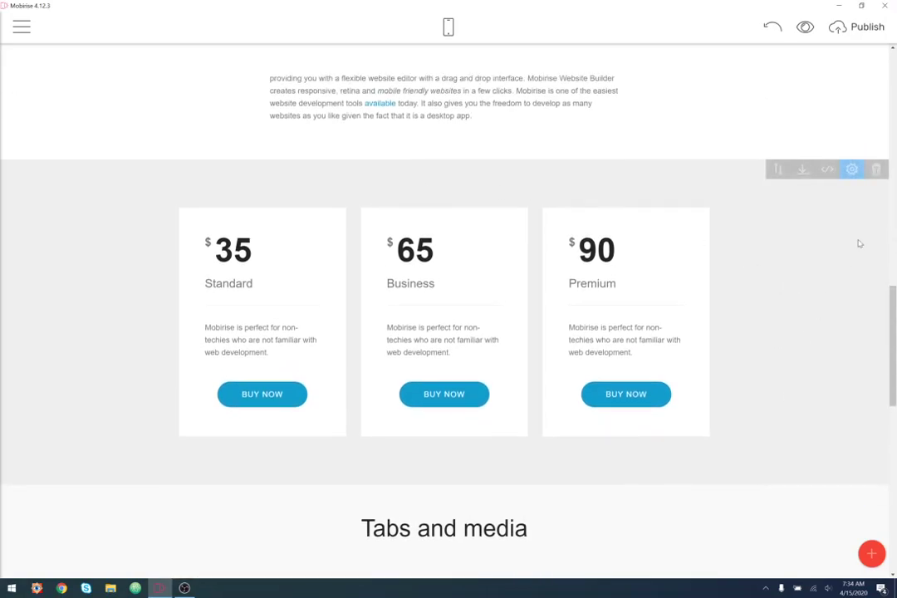
{"action": "left_click", "coordinate": [851, 168]}
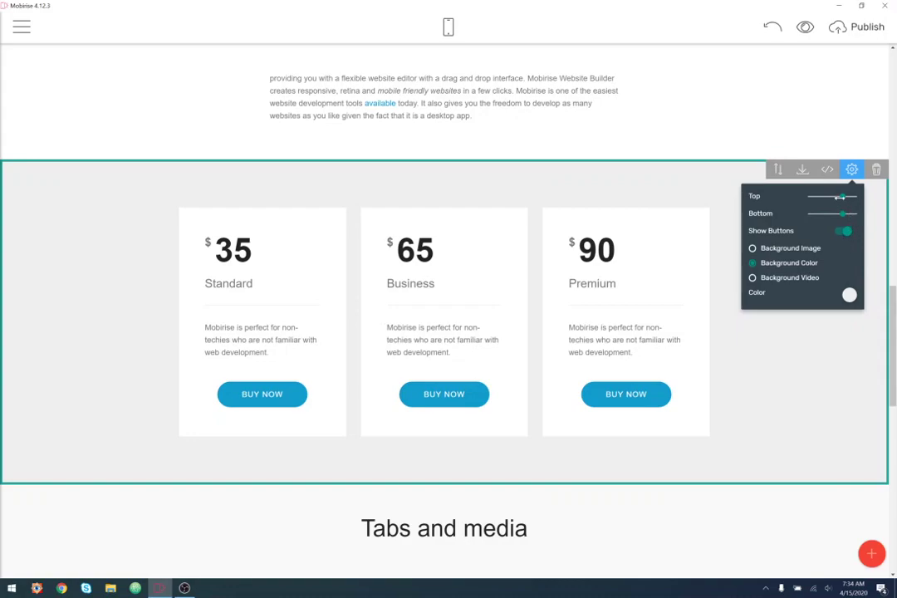
{"action": "left_click", "coordinate": [241, 283]}
{"action": "left_click_drag", "start_coordinate": [252, 283], "coordinate": [201, 288]}
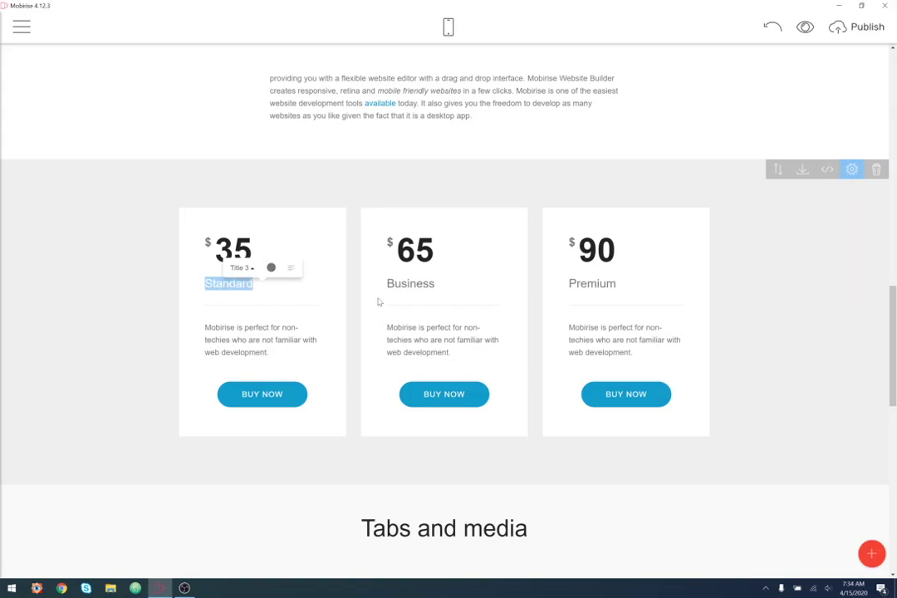
{"action": "type", "text": "Early Bird"}
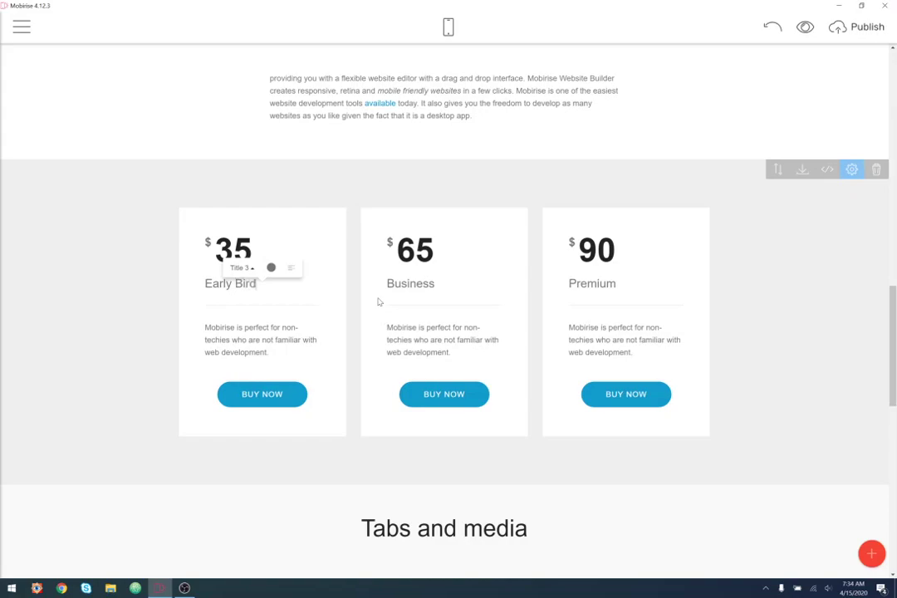
Rename the $65 plan to "Standard" and the $90 plan to "Late Comers".
{"action": "left_click_drag", "start_coordinate": [435, 291], "coordinate": [385, 287]}
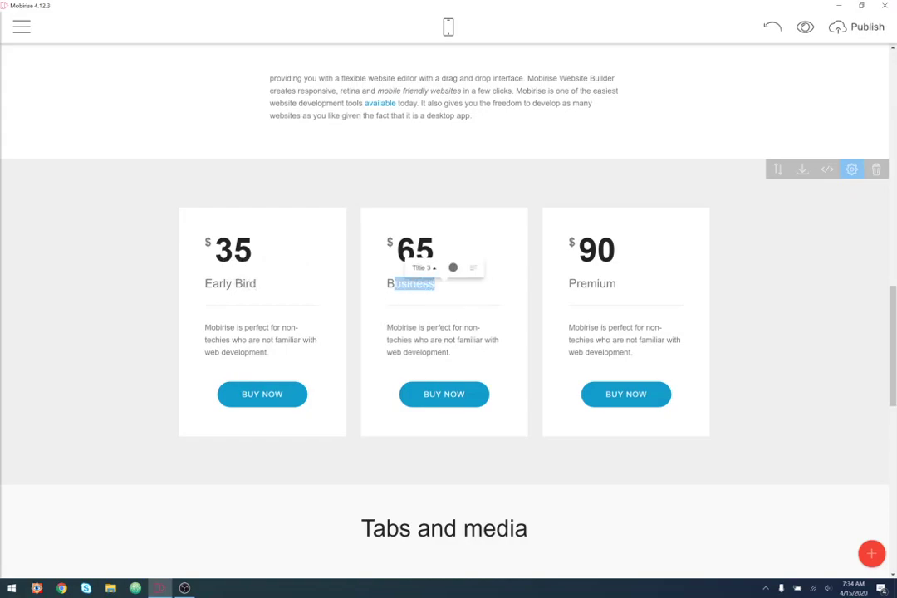
{"action": "type", "text": "Standard"}
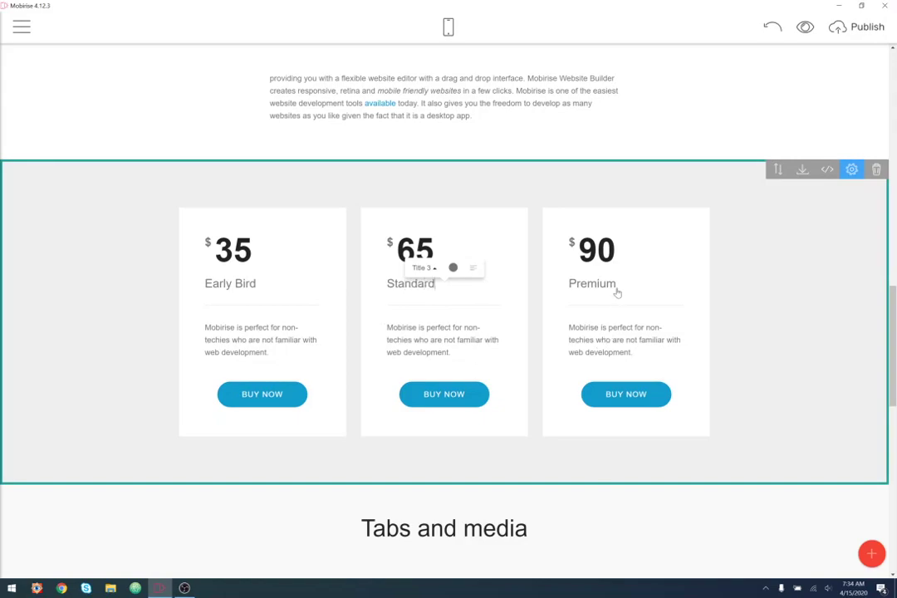
{"action": "left_click_drag", "start_coordinate": [618, 286], "coordinate": [568, 285]}
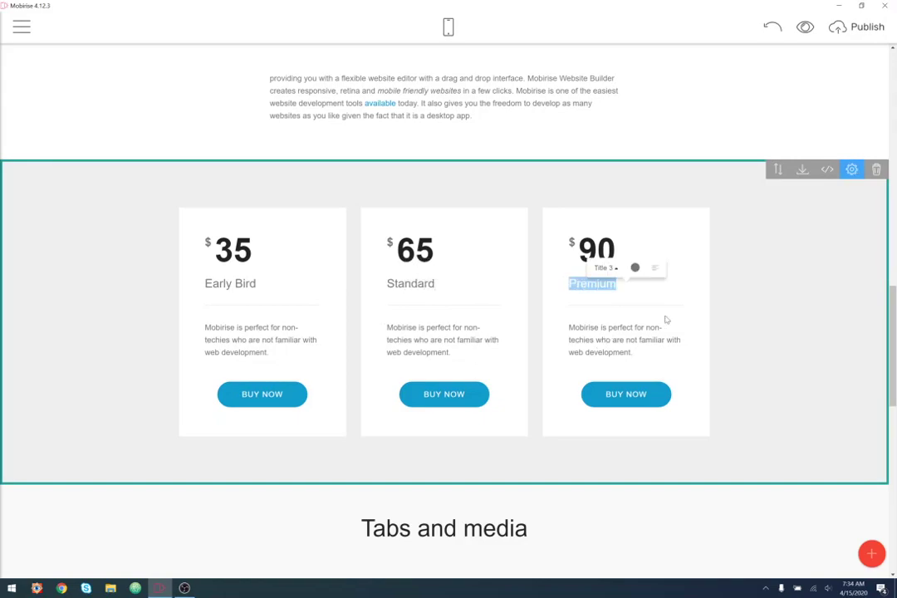
{"action": "type", "text": "L"}
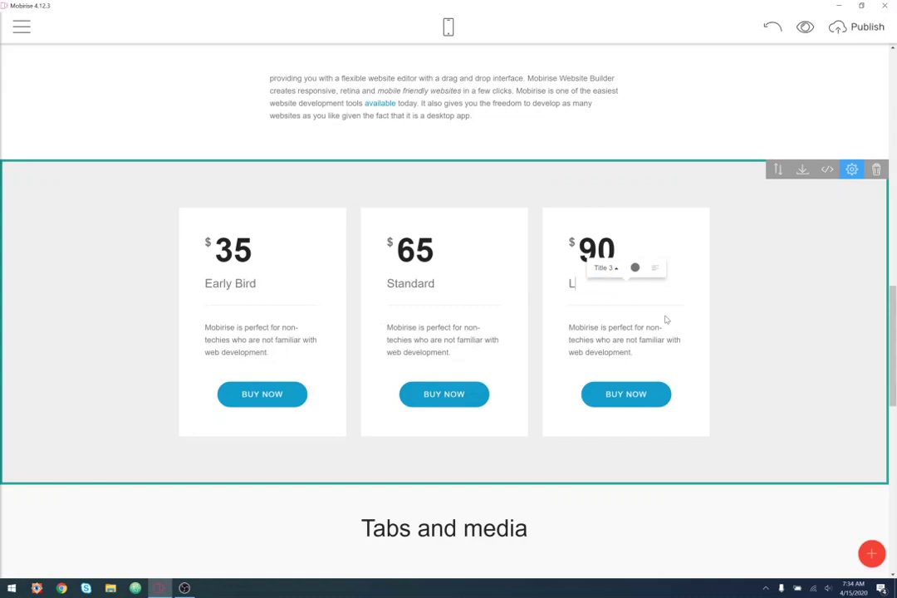
{"action": "type", "text": "ate Comers"}
{"action": "left_click", "coordinate": [276, 355]}
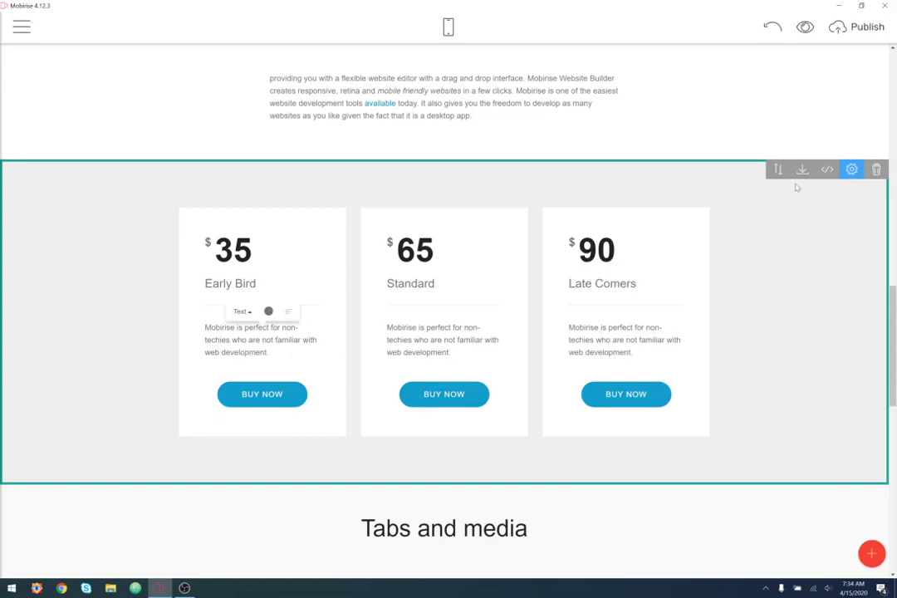
Check the pricing block's settings and browse the Pricing Tables blocks in the block library, closing it without adding a block.
{"action": "left_click", "coordinate": [851, 170]}
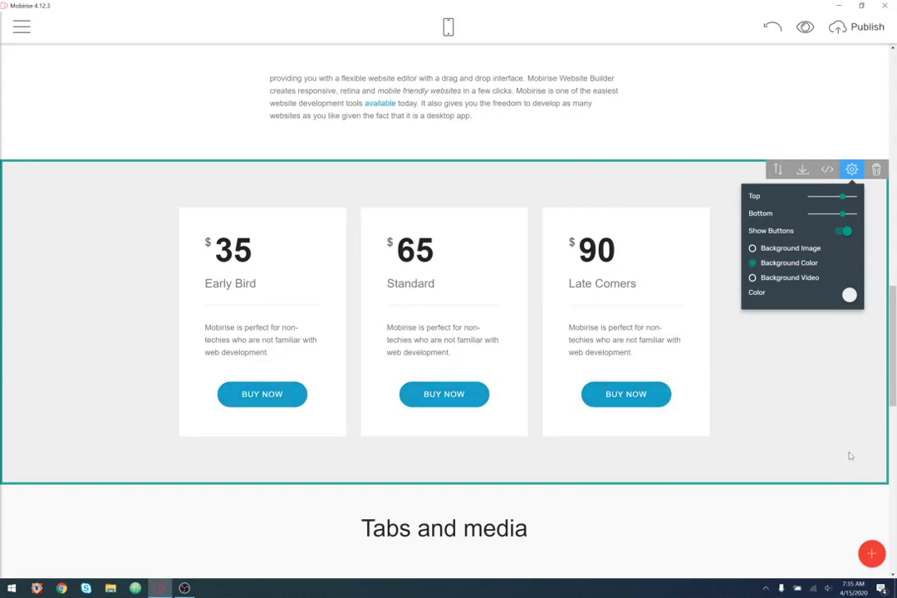
{"action": "left_click", "coordinate": [871, 553]}
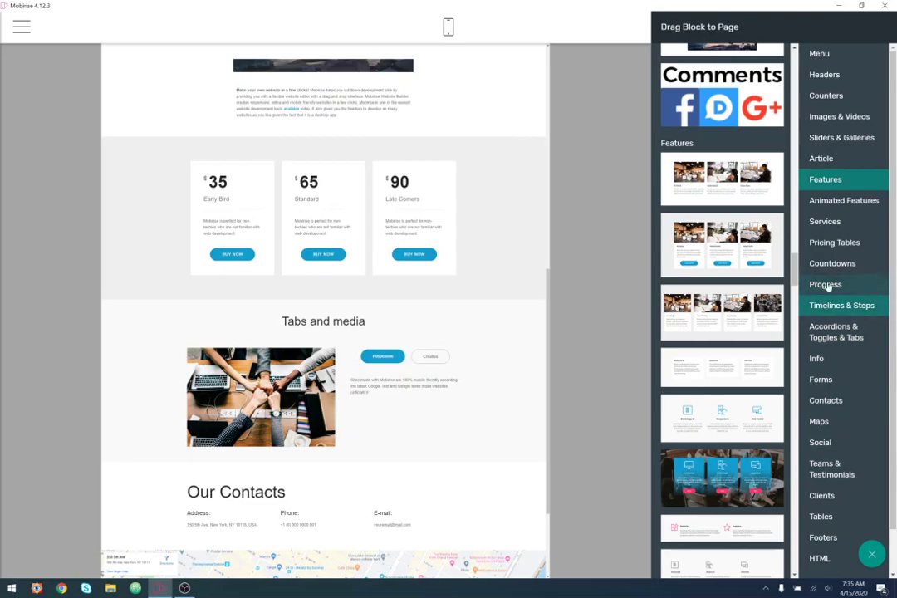
{"action": "left_click", "coordinate": [828, 245]}
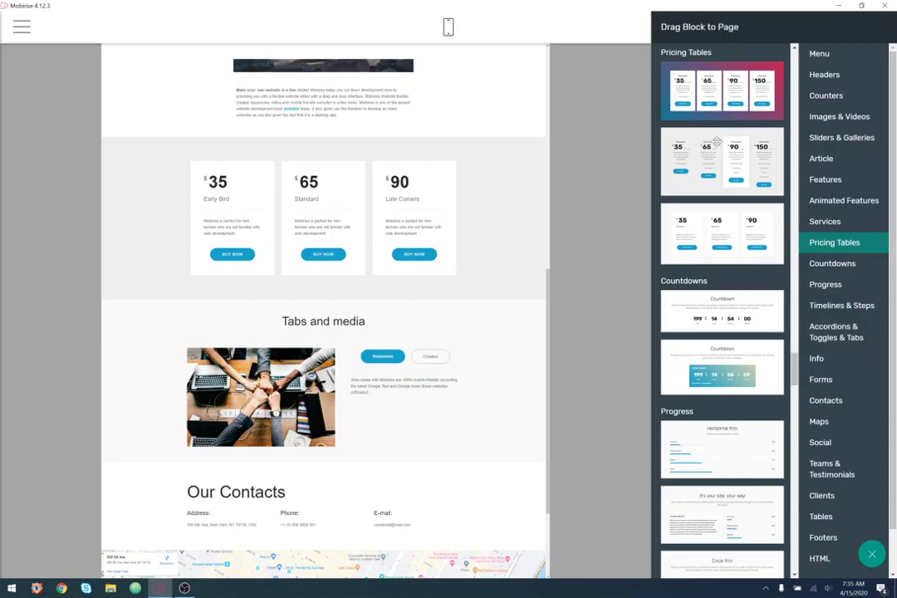
{"action": "left_click", "coordinate": [499, 255]}
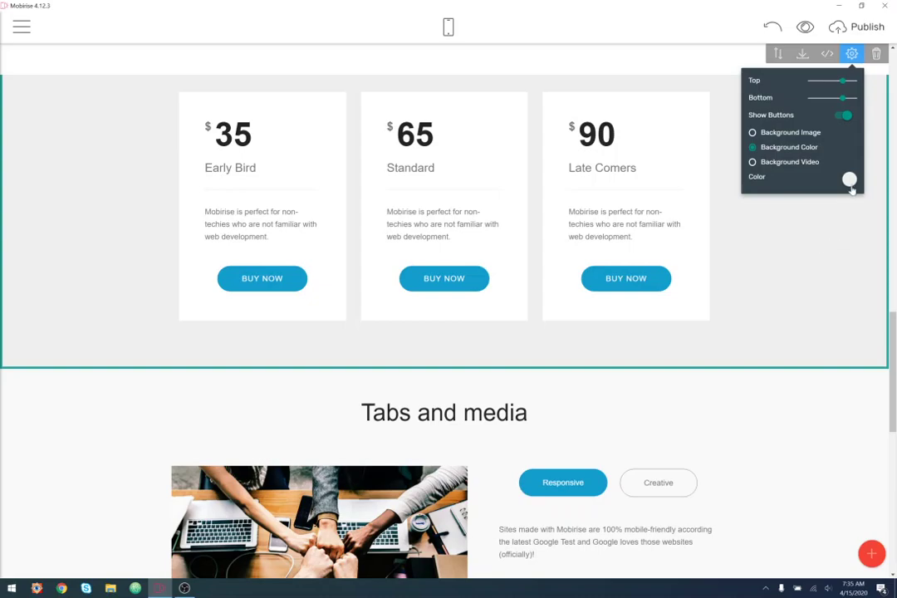
Try yellow as the pricing block's background color, then set it to the blue used on the page.
{"action": "left_click", "coordinate": [849, 181]}
{"action": "left_click", "coordinate": [819, 224]}
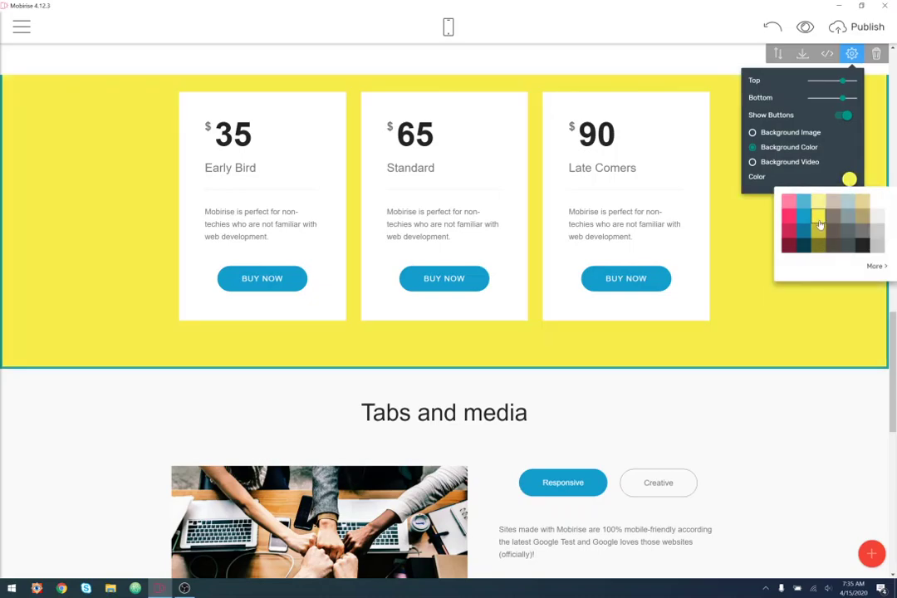
{"action": "scroll", "coordinate": [774, 359], "scroll_direction": "up", "scroll_amount": 5}
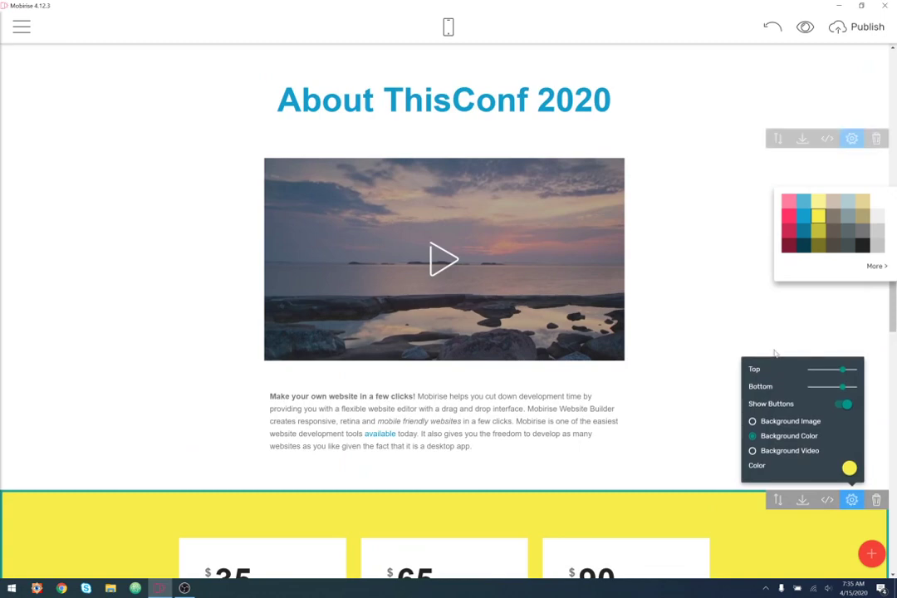
{"action": "scroll", "coordinate": [783, 259], "scroll_direction": "down", "scroll_amount": 5}
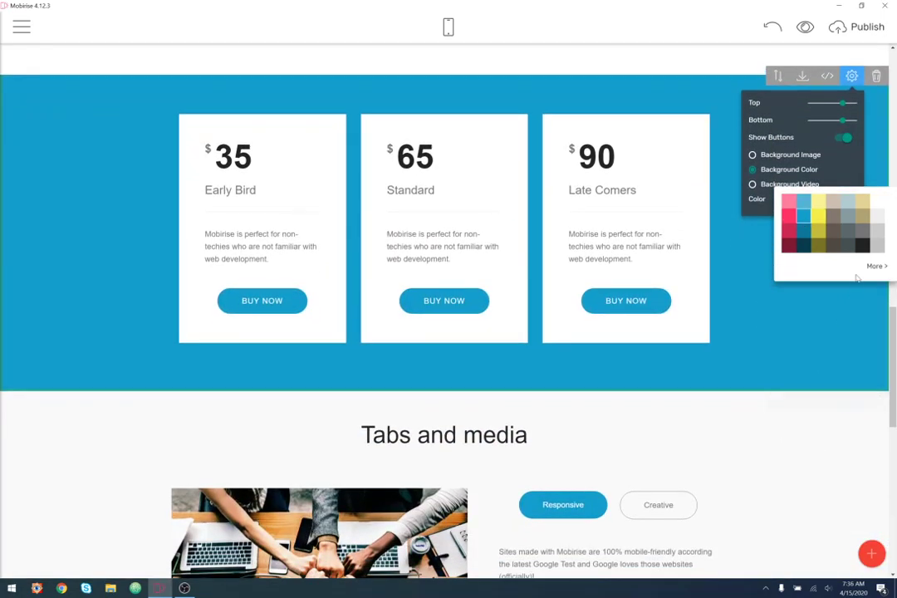
Color the BUY NOW buttons of the Late Comers and Standard plans yellow.
{"action": "left_click", "coordinate": [656, 306]}
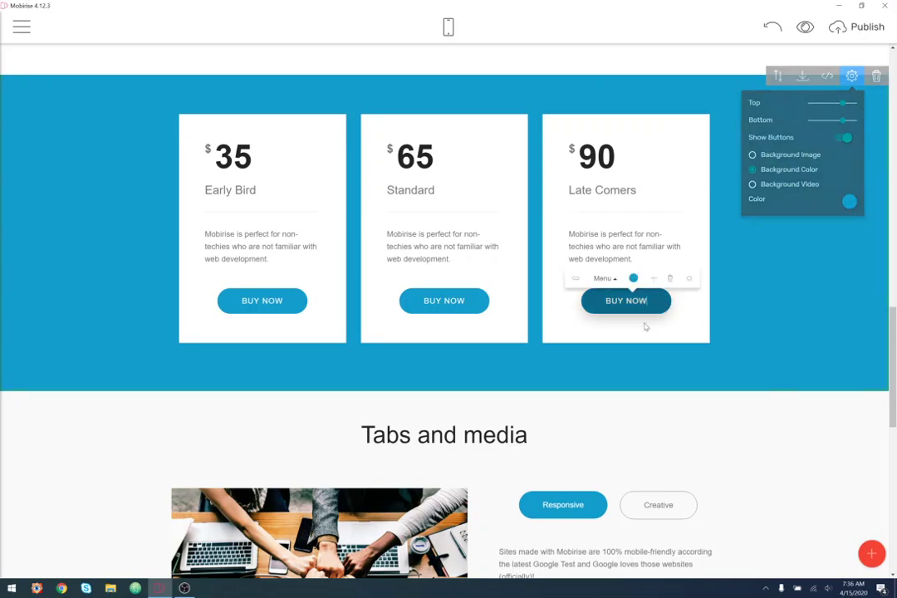
{"action": "left_click", "coordinate": [633, 278]}
{"action": "left_click", "coordinate": [668, 200]}
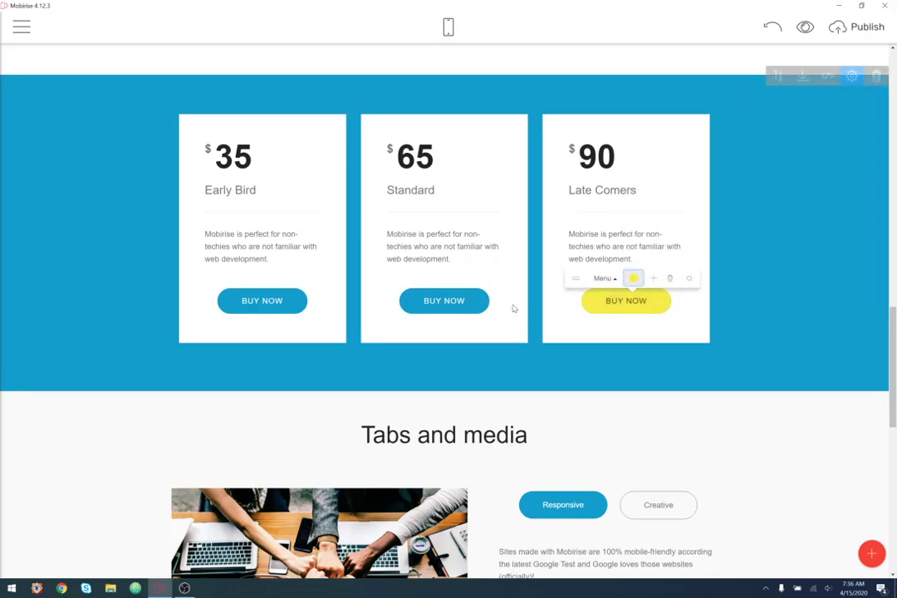
{"action": "left_click", "coordinate": [458, 309]}
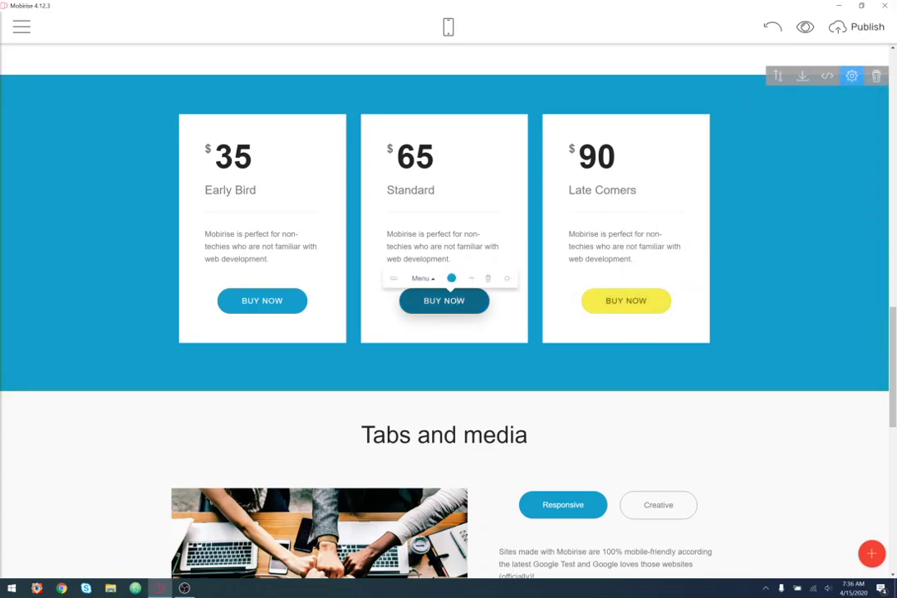
{"action": "left_click", "coordinate": [450, 278]}
{"action": "left_click", "coordinate": [485, 199]}
Color the Early Bird plan's BUY NOW button yellow to match the other two plans.
{"action": "left_click", "coordinate": [253, 303]}
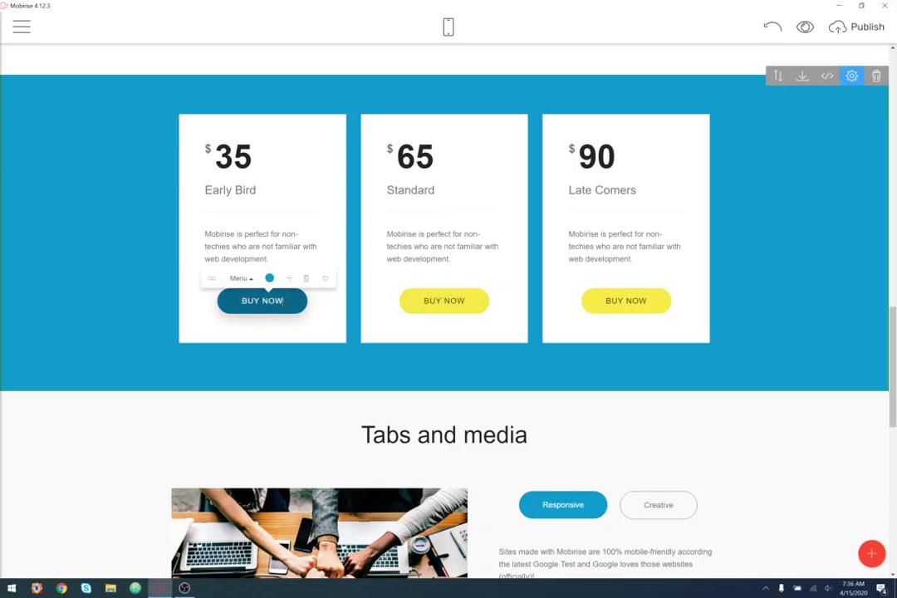
{"action": "left_click", "coordinate": [270, 279]}
{"action": "left_click", "coordinate": [742, 452]}
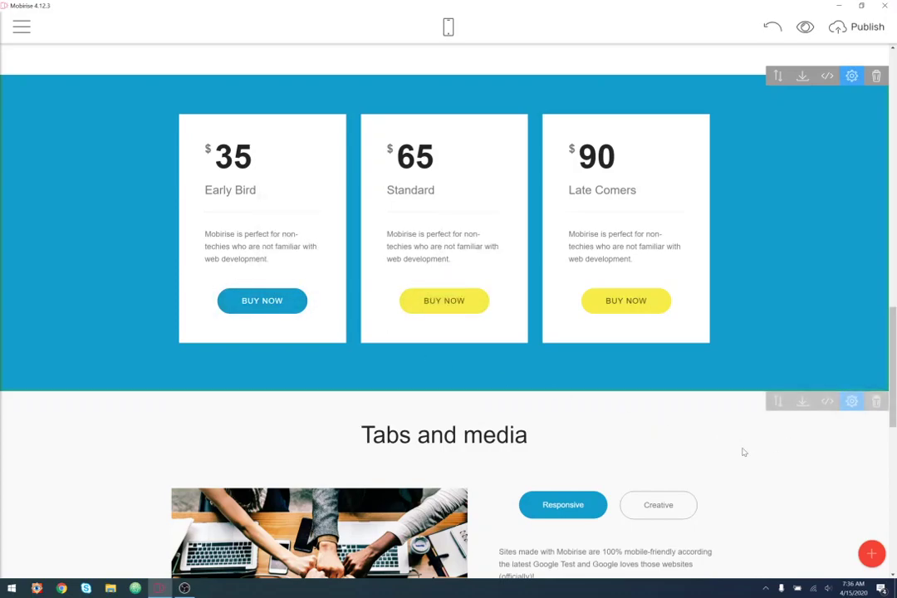
{"action": "left_click", "coordinate": [259, 302]}
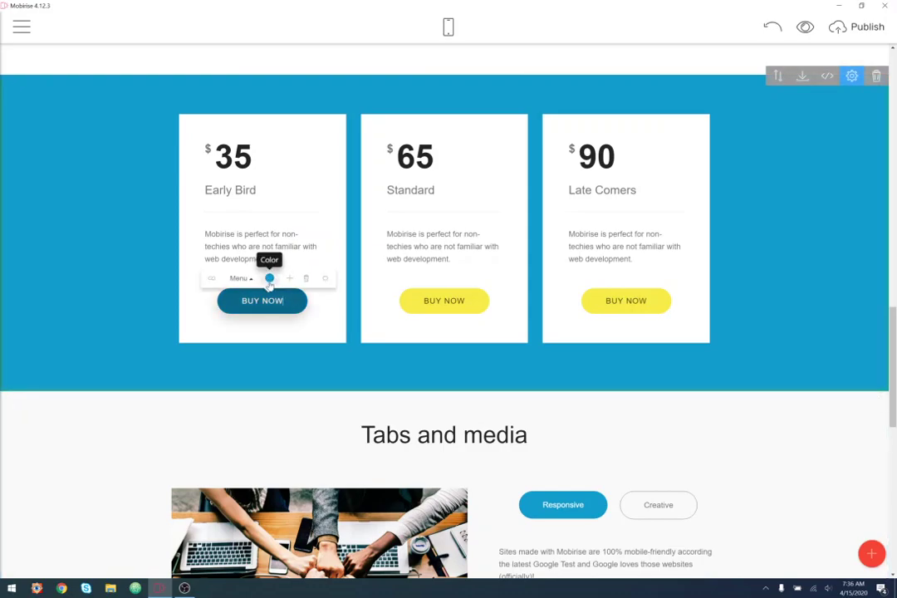
{"action": "left_click", "coordinate": [270, 279]}
{"action": "left_click", "coordinate": [304, 199]}
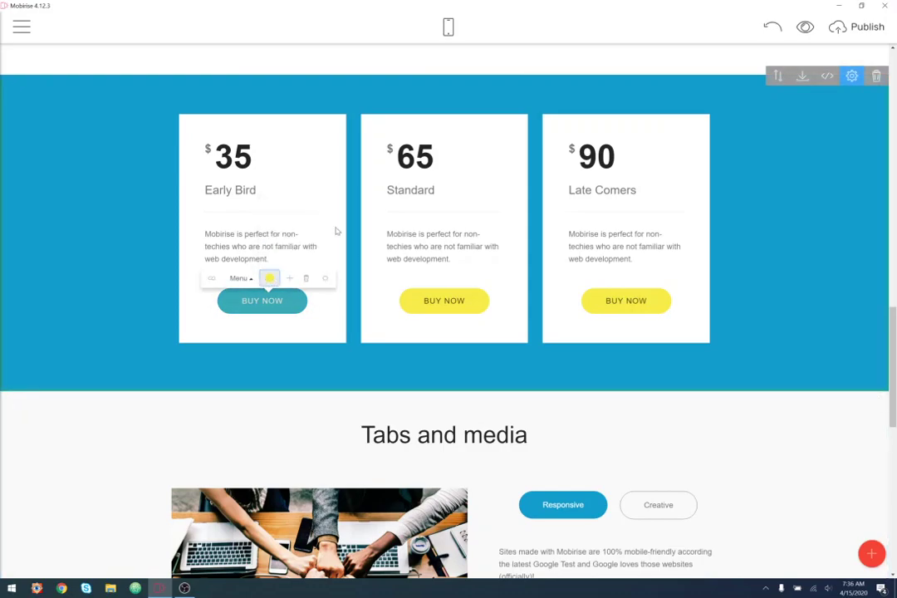
{"action": "left_click", "coordinate": [705, 441]}
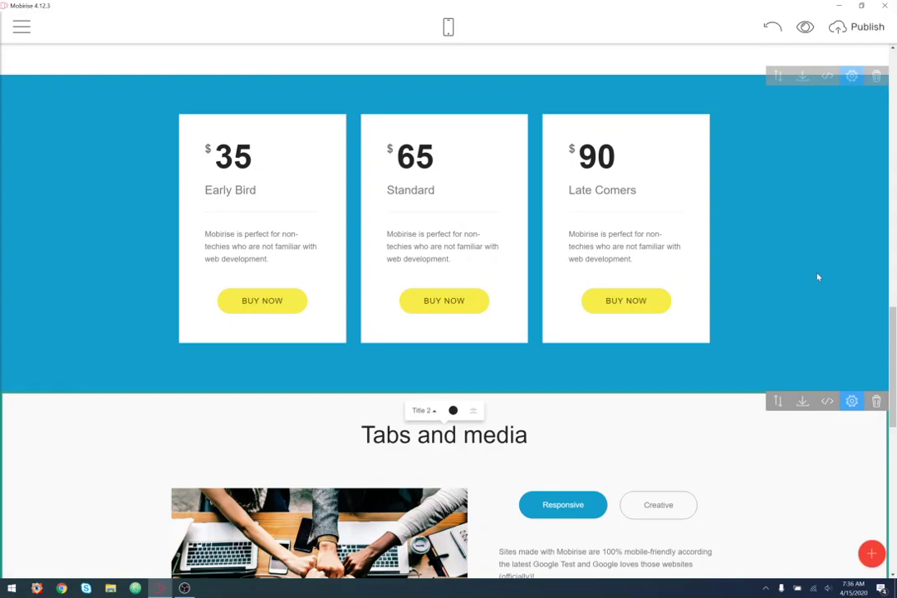
Make the BUY NOW button labels of all three pricing plans bold.
{"action": "scroll", "coordinate": [799, 272], "scroll_direction": "up", "scroll_amount": 4}
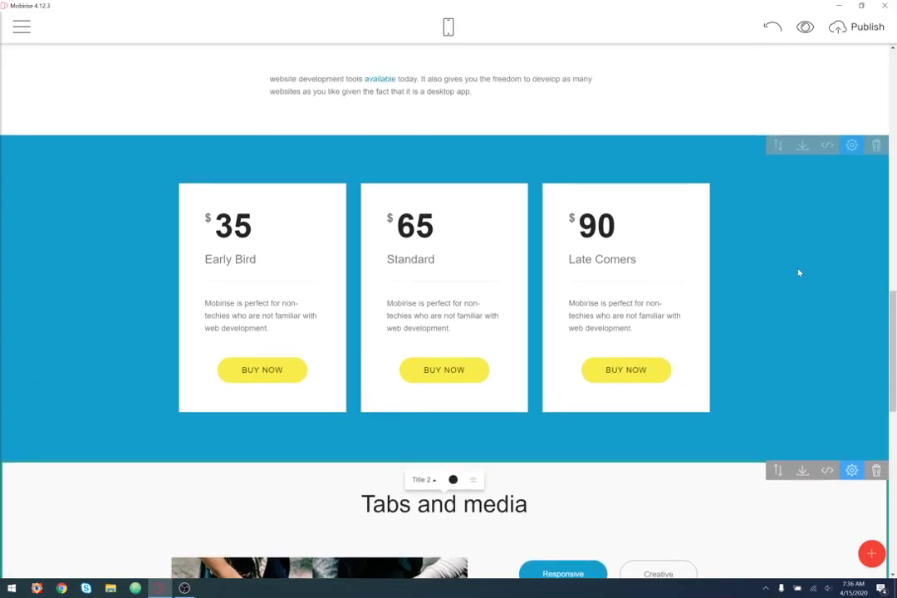
{"action": "scroll", "coordinate": [767, 303], "scroll_direction": "down", "scroll_amount": 3}
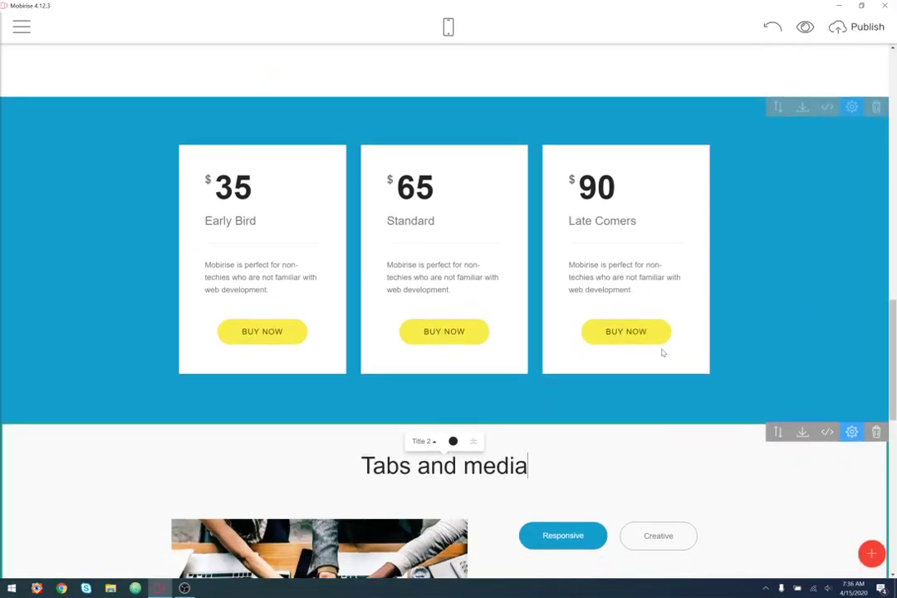
{"action": "left_click", "coordinate": [610, 331]}
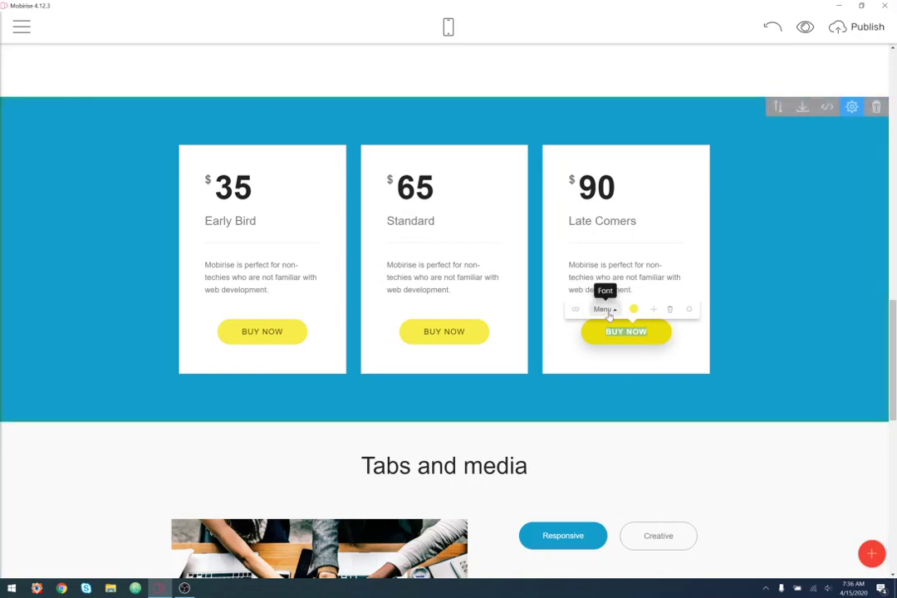
{"action": "left_click", "coordinate": [444, 332]}
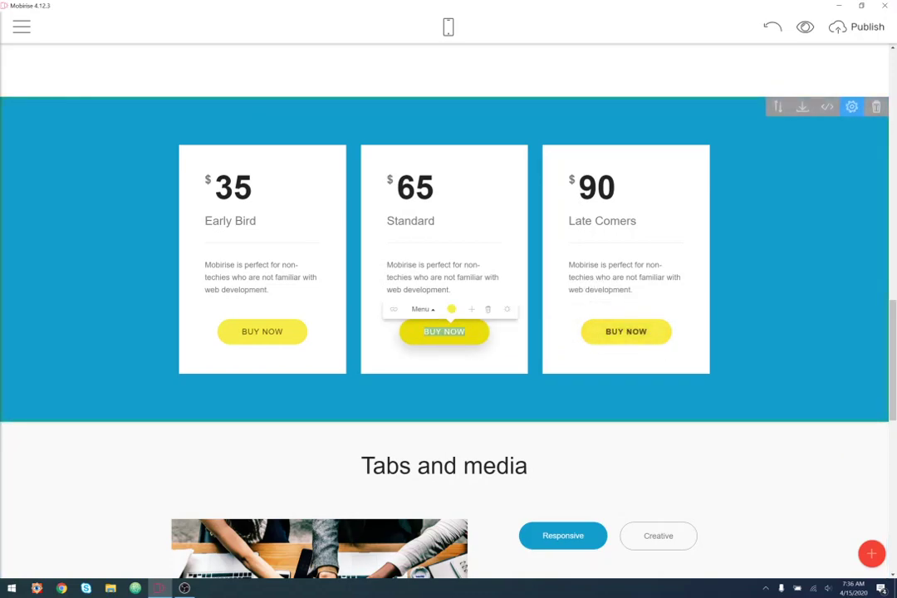
{"action": "left_click", "coordinate": [278, 335]}
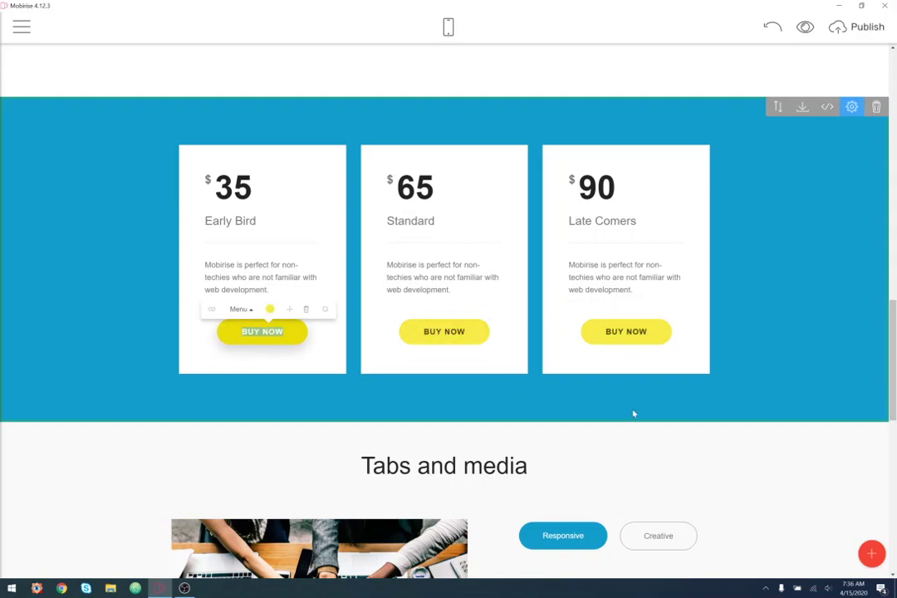
{"action": "left_click", "coordinate": [663, 449]}
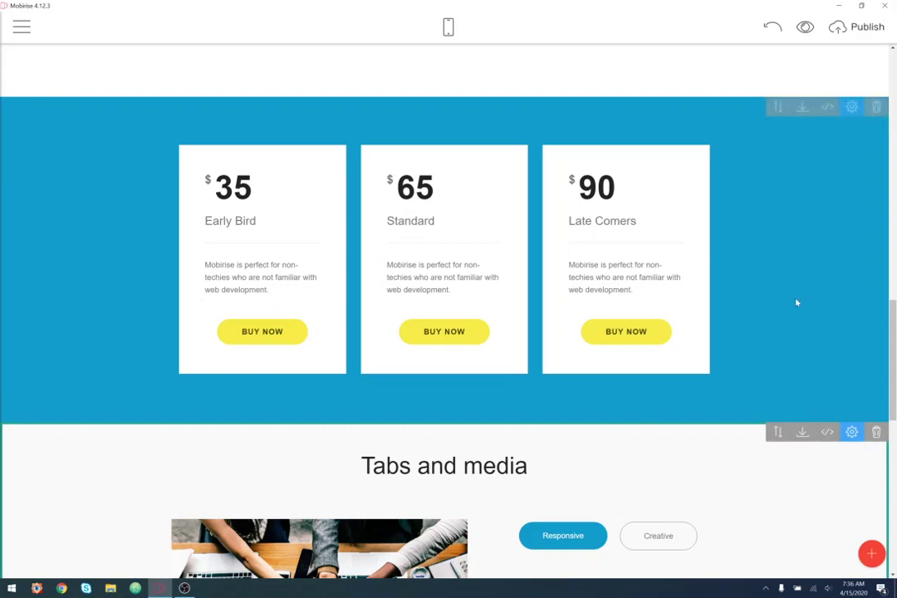
{"action": "scroll", "coordinate": [795, 302], "scroll_direction": "down", "scroll_amount": 3}
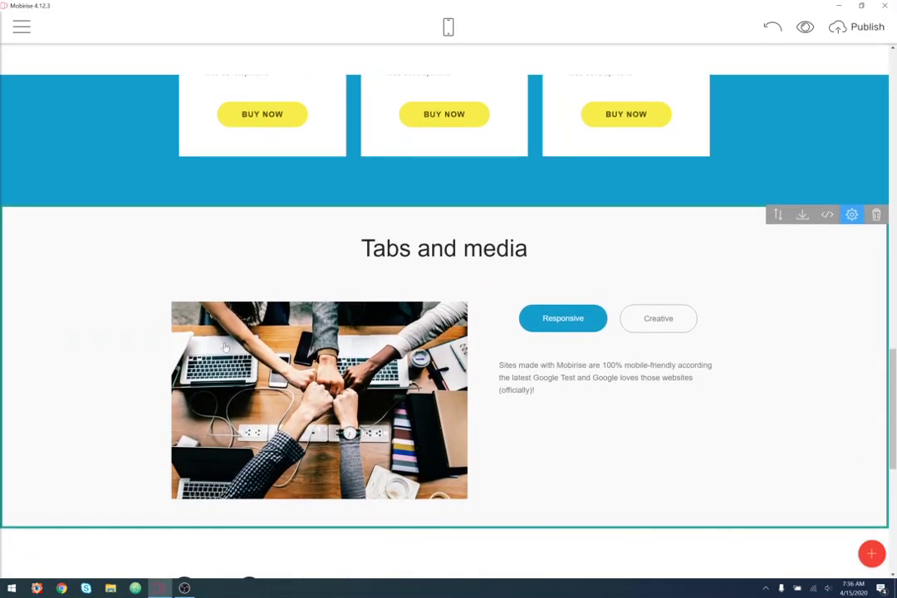
Replace the "Tabs and media" heading with "Conference Venue".
{"action": "left_click", "coordinate": [526, 251]}
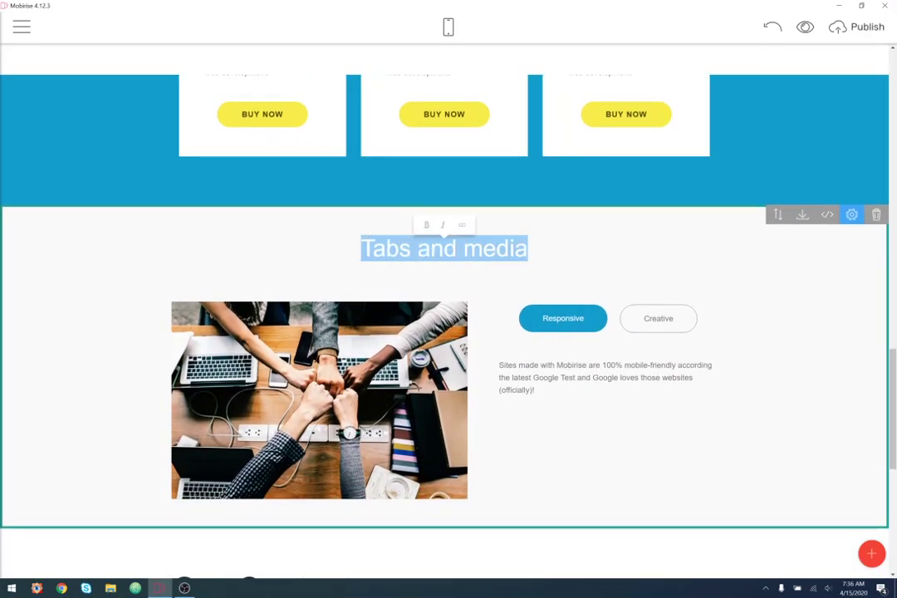
{"action": "type", "text": "Venue"}
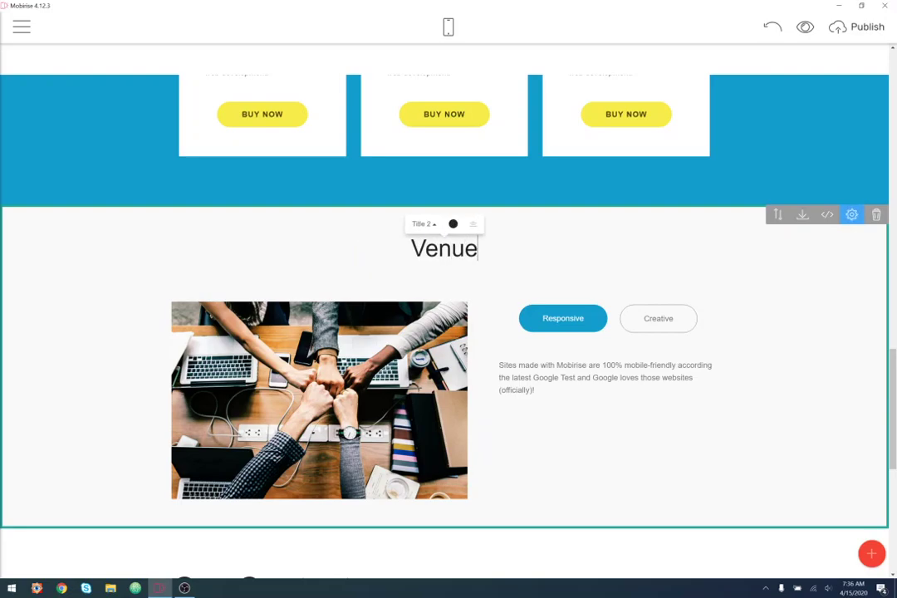
{"action": "key", "text": "Home"}
{"action": "type", "text": "Conference"}
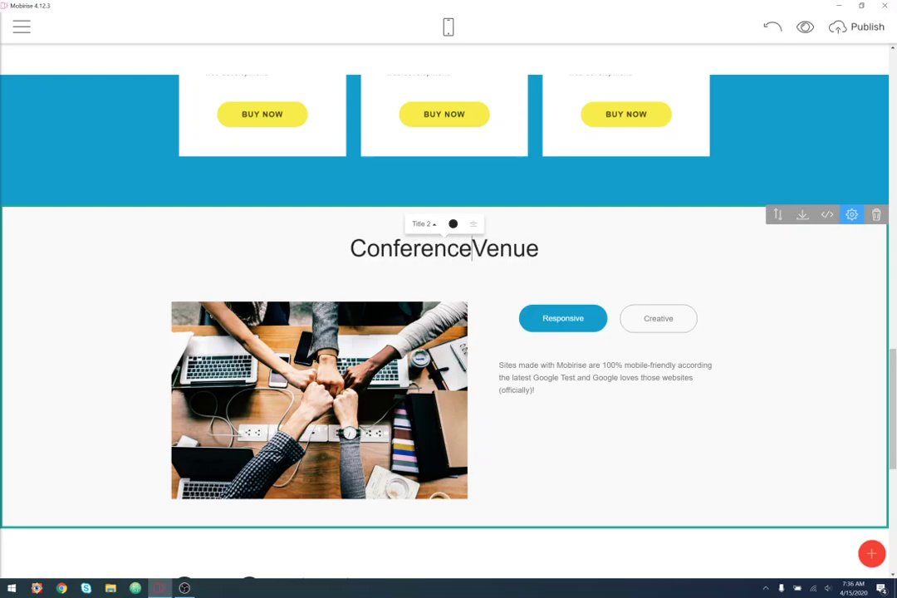
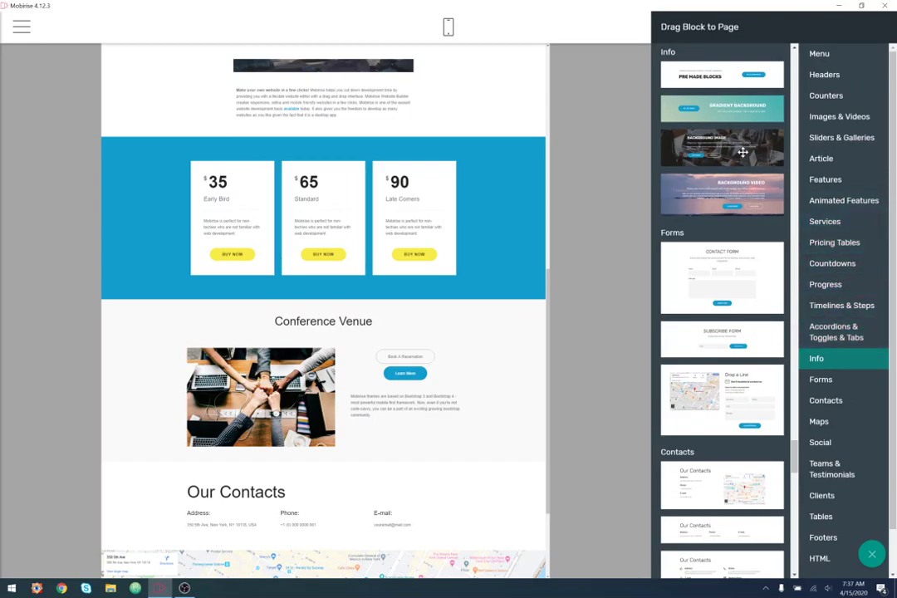
Insert the background image Info block between the pricing tables and the Conference Venue tabs block.
{"action": "left_click_drag", "start_coordinate": [745, 150], "coordinate": [357, 309]}
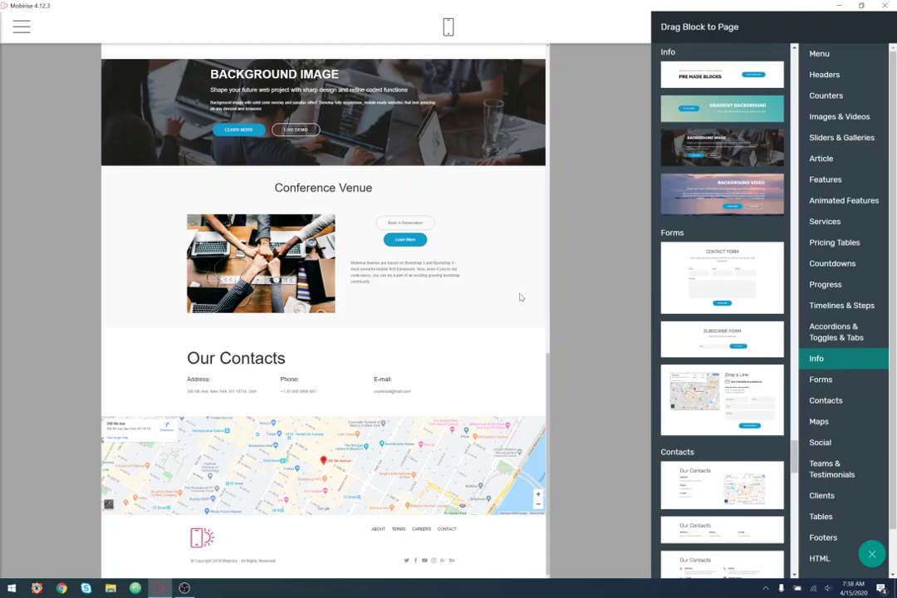
{"action": "left_click", "coordinate": [562, 278]}
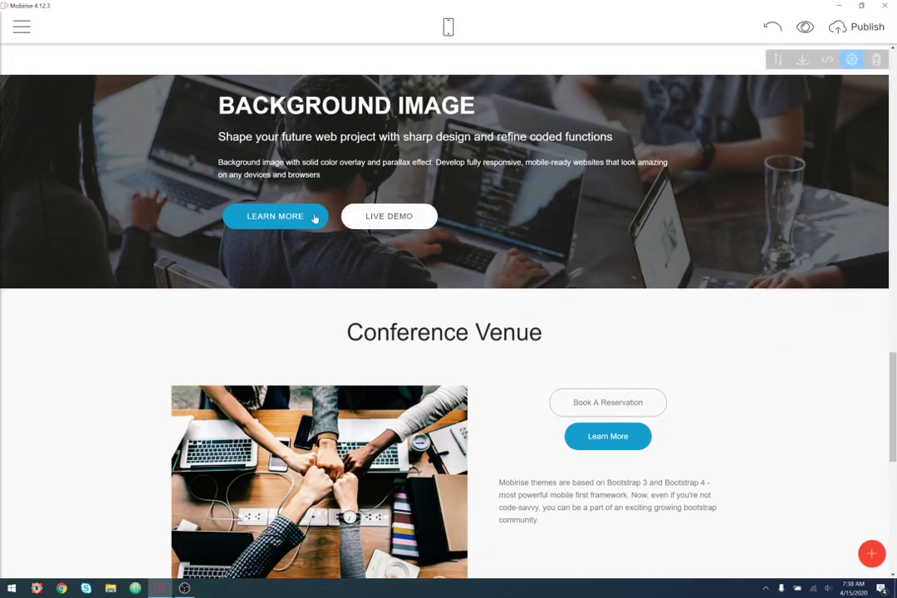
Check the Book A Reservation and Learn More tabs, and remove the Conference Venue tabs block from the page.
{"action": "left_click", "coordinate": [609, 407]}
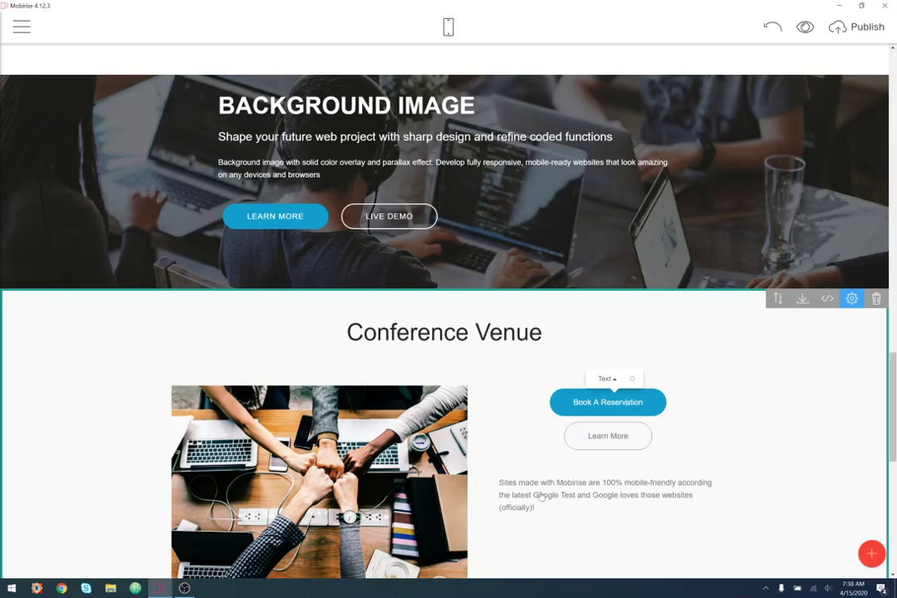
{"action": "left_click", "coordinate": [614, 436]}
{"action": "left_click", "coordinate": [612, 405]}
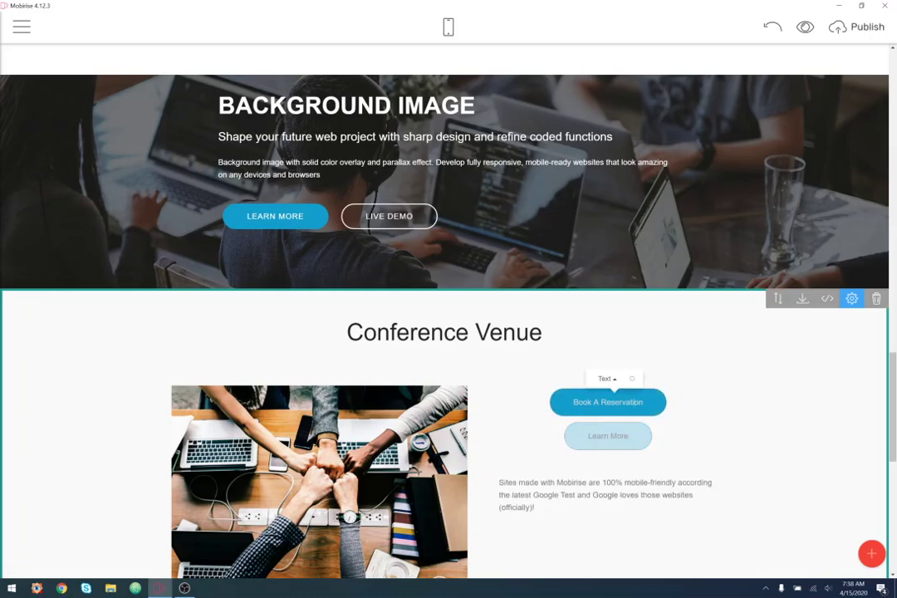
{"action": "left_click", "coordinate": [876, 298]}
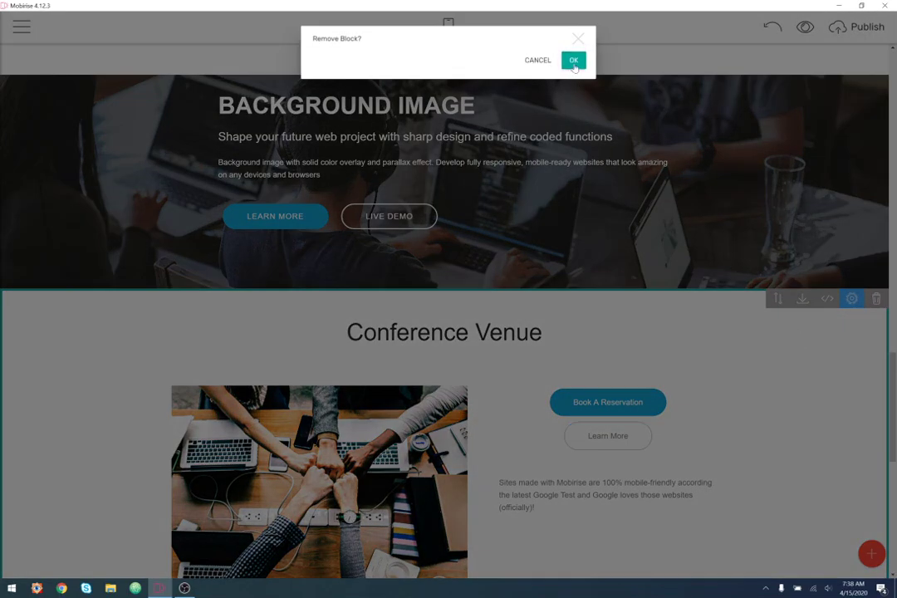
{"action": "left_click", "coordinate": [572, 60]}
Replace the "BACKGROUND IMAGE" heading with "Conferece Venue".
{"action": "scroll", "coordinate": [581, 212], "scroll_direction": "up", "scroll_amount": 2}
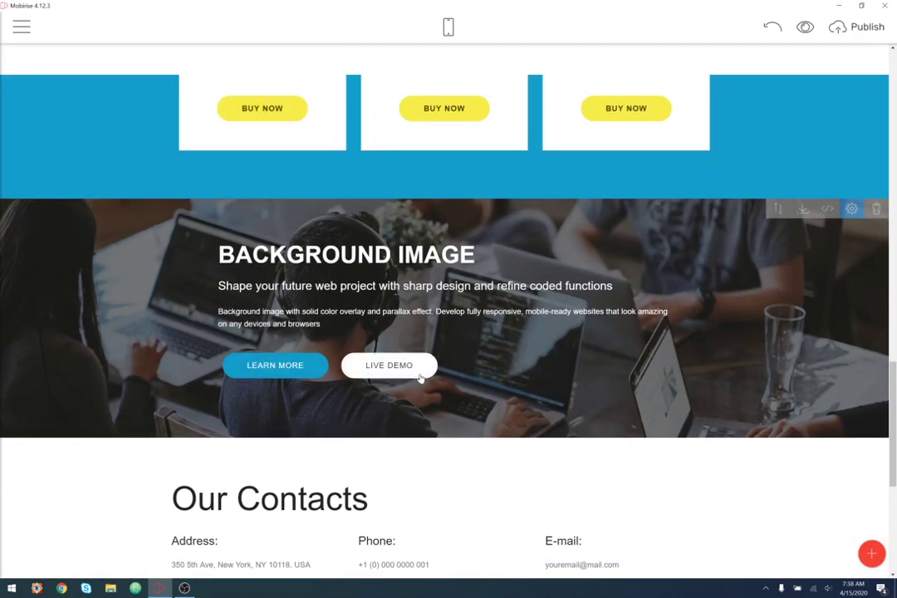
{"action": "left_click_drag", "start_coordinate": [480, 254], "coordinate": [204, 251]}
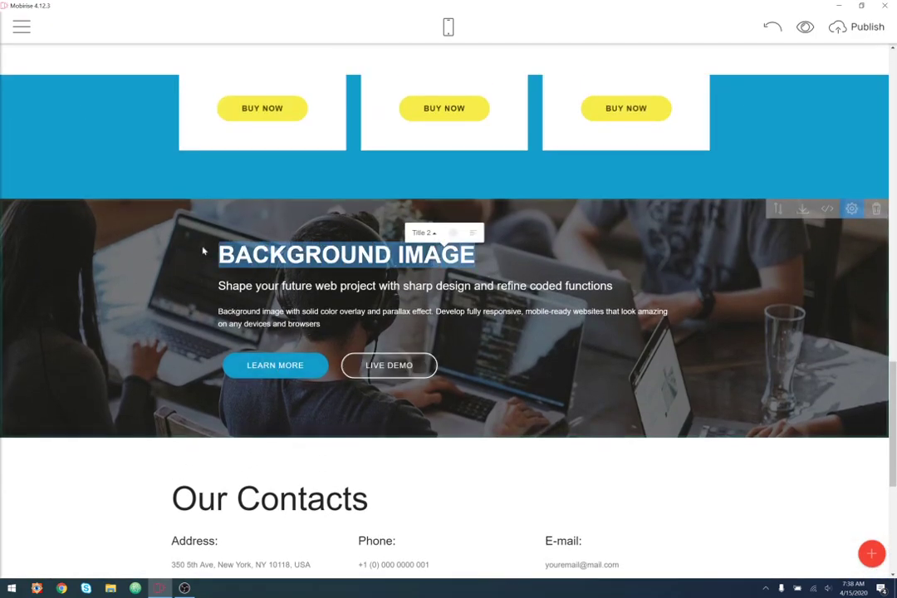
{"action": "type", "text": "Con"}
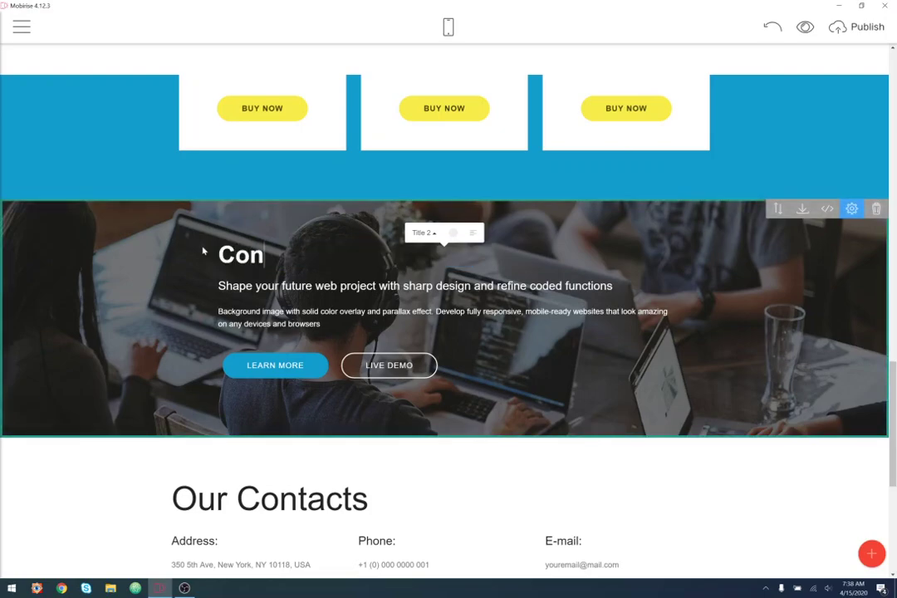
{"action": "type", "text": "ferece Venue"}
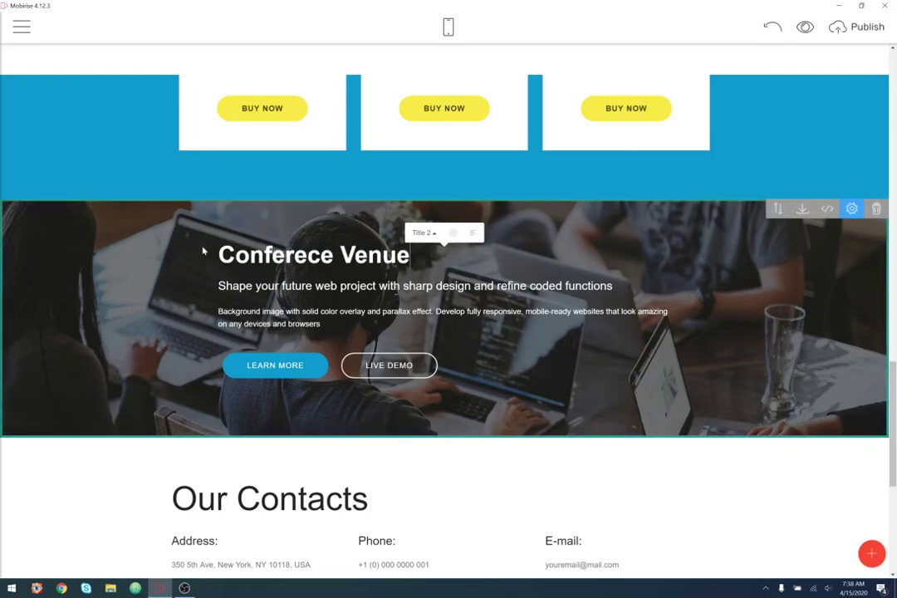
Replace the subtitle beneath the venue block's heading with "Hyatt Regency, Denver".
{"action": "triple_click", "coordinate": [613, 288]}
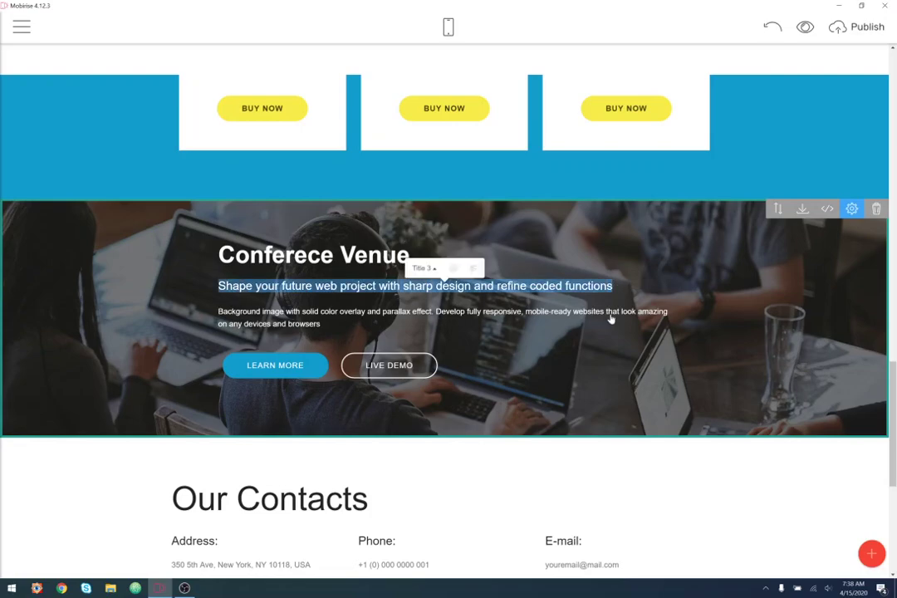
{"action": "type", "text": "Hiyatt Rece"}
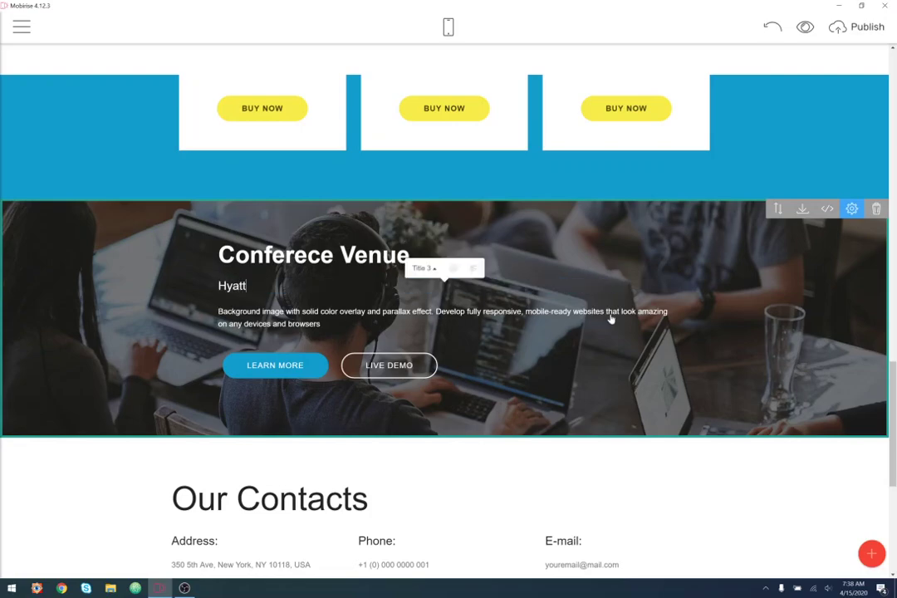
{"action": "key", "text": "BackSpace"}
{"action": "key", "text": "BackSpace"}
{"action": "type", "text": "gency"}
{"action": "type", "text": ", Devne"}
{"action": "type", "text": "r"}
{"action": "key", "text": "BackSpace"}
{"action": "key", "text": "BackSpace"}
{"action": "key", "text": "BackSpace"}
{"action": "key", "text": "BackSpace"}
{"action": "type", "text": "nver"}
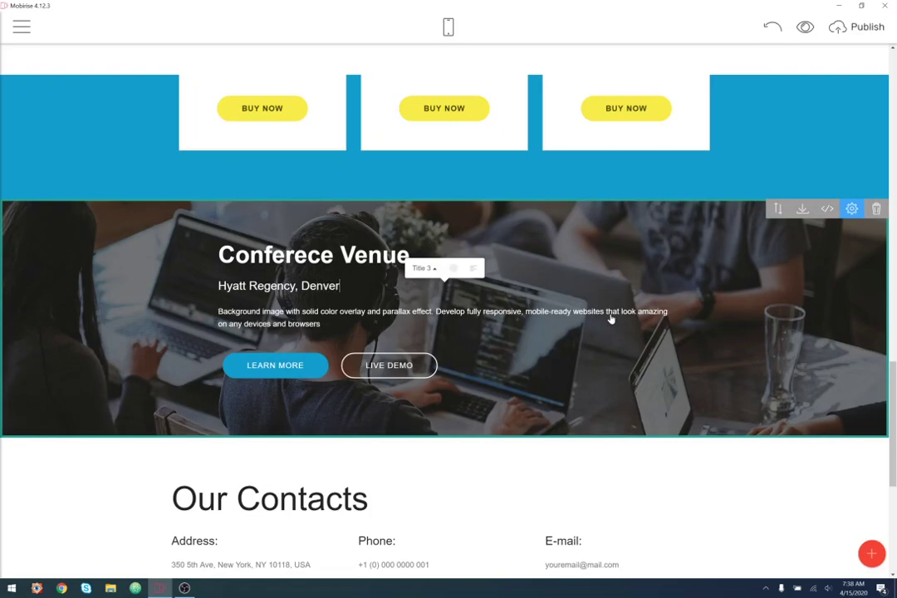
Change the label of the venue block's LEARN MORE button to "Book a Reservation".
{"action": "left_click", "coordinate": [320, 324]}
{"action": "left_click_drag", "start_coordinate": [321, 324], "coordinate": [212, 318]}
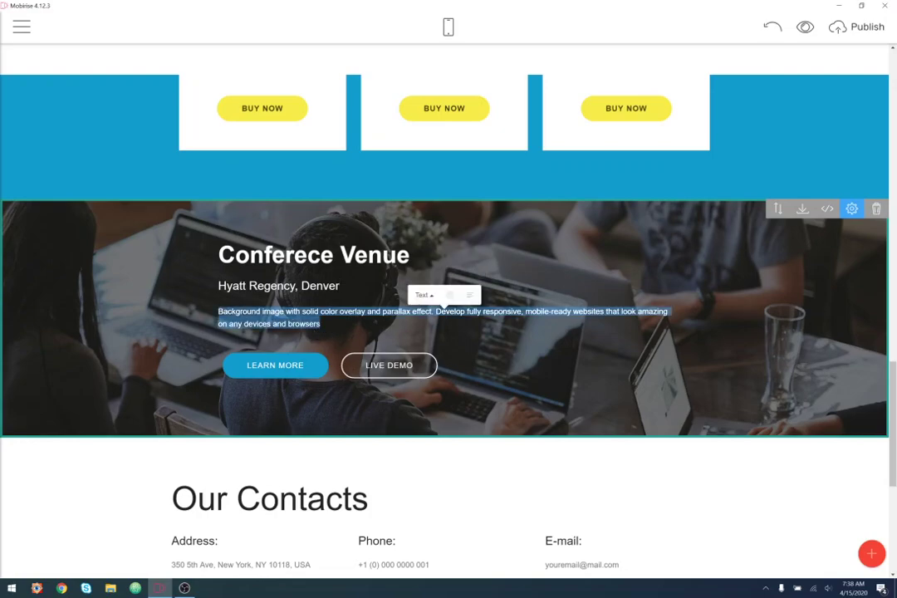
{"action": "left_click", "coordinate": [304, 369]}
{"action": "key", "text": "ctrl+a"}
{"action": "type", "text": "Boo"}
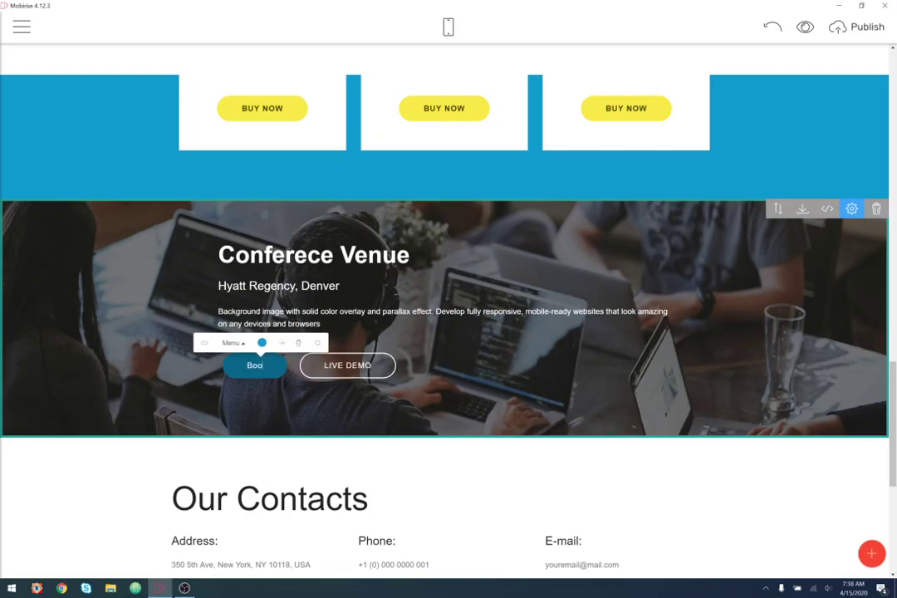
{"action": "type", "text": "k A Re"}
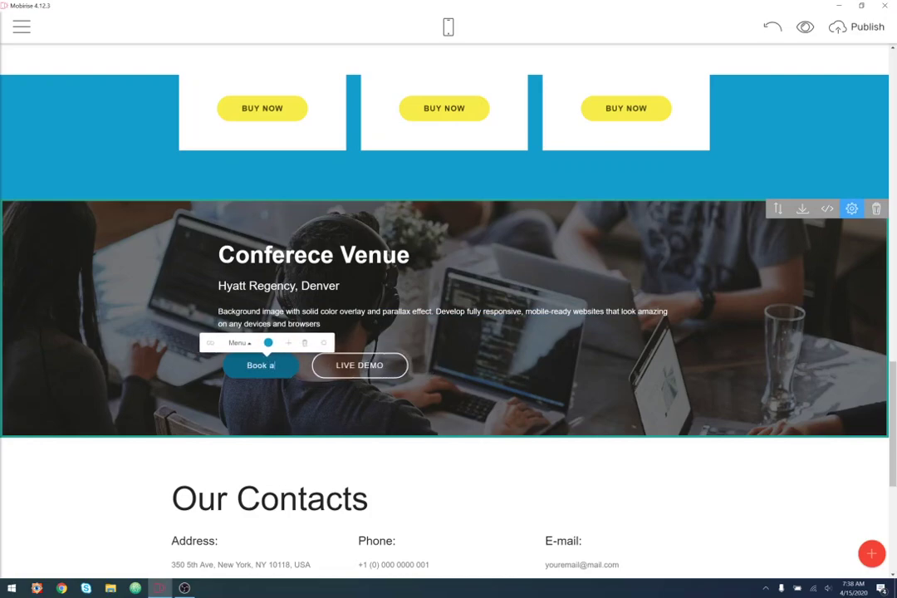
Relabel the two buttons in the venue section as "Book A Reservation" and "Details".
{"action": "type", "text": "servation"}
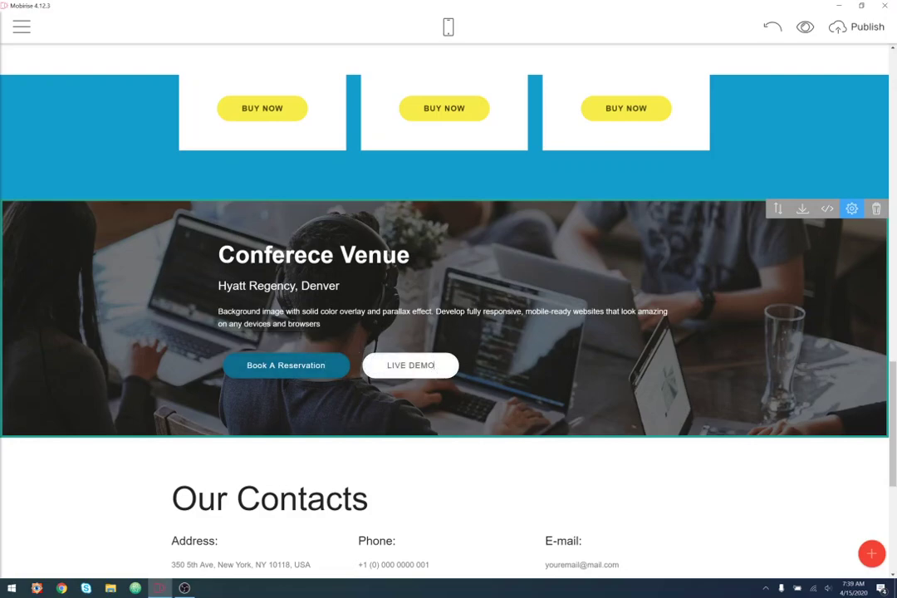
{"action": "left_click_drag", "start_coordinate": [433, 365], "coordinate": [388, 367]}
{"action": "type", "text": "Learn"}
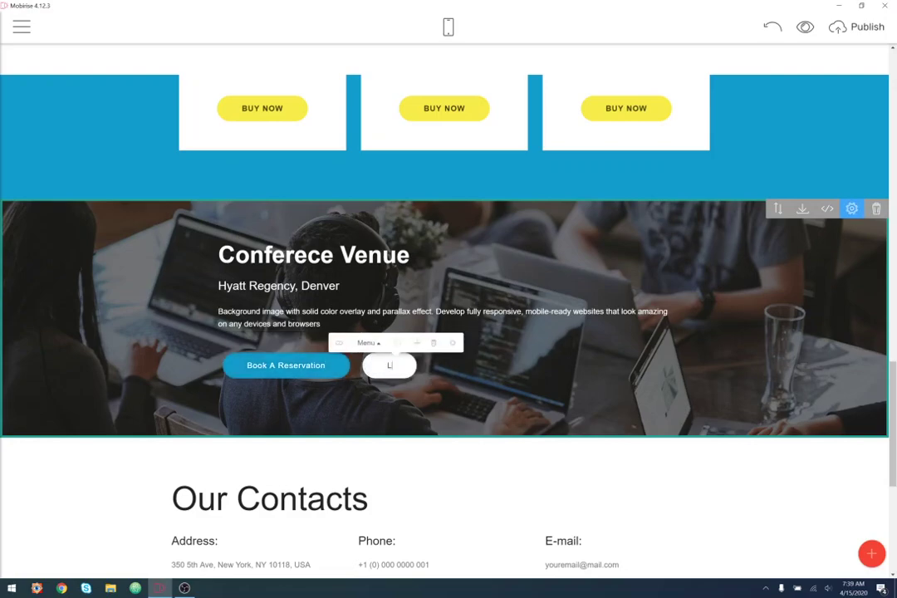
{"action": "key", "text": "BackSpace"}
{"action": "key", "text": "BackSpace"}
{"action": "key", "text": "BackSpace"}
{"action": "key", "text": "BackSpace"}
{"action": "key", "text": "BackSpace"}
{"action": "key", "text": "BackSpace"}
{"action": "type", "text": "Details"}
{"action": "left_click", "coordinate": [621, 403]}
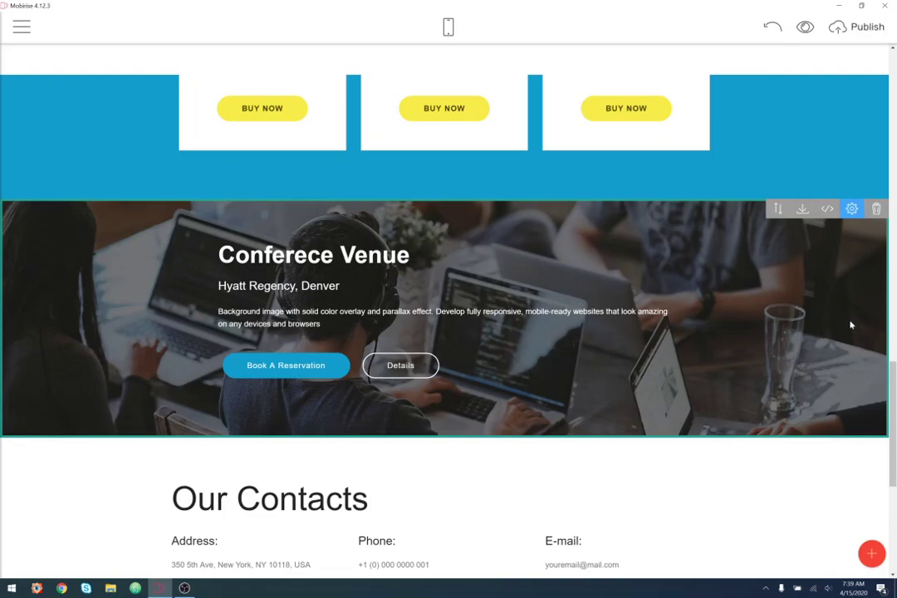
Open the venue section's background image selection and search the free online library for "hotel".
{"action": "left_click", "coordinate": [851, 208]}
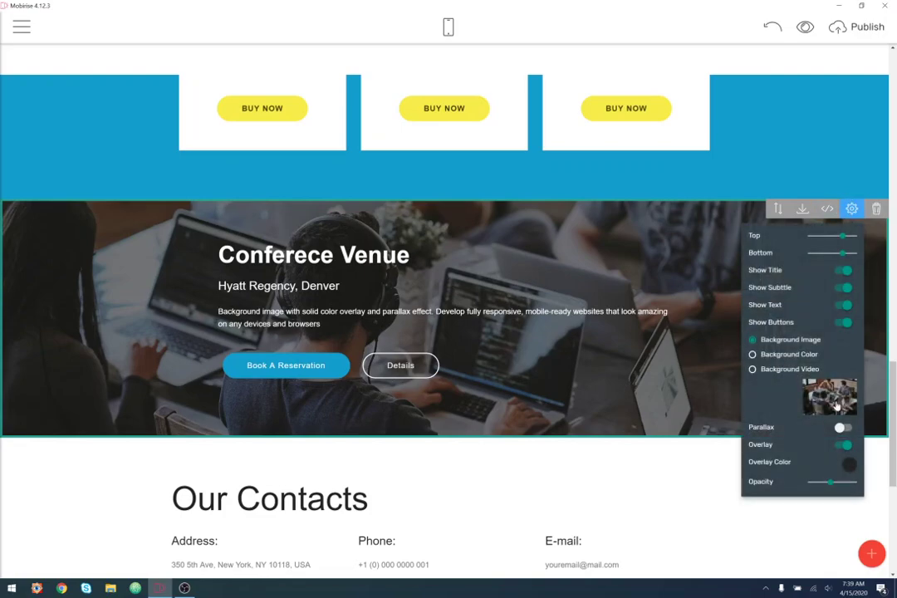
{"action": "left_click", "coordinate": [830, 397]}
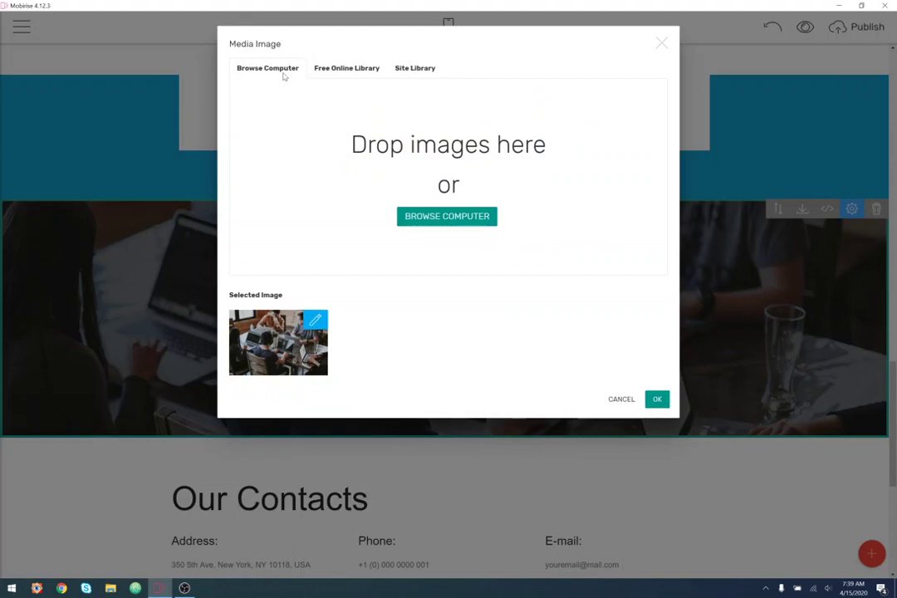
{"action": "left_click", "coordinate": [334, 71]}
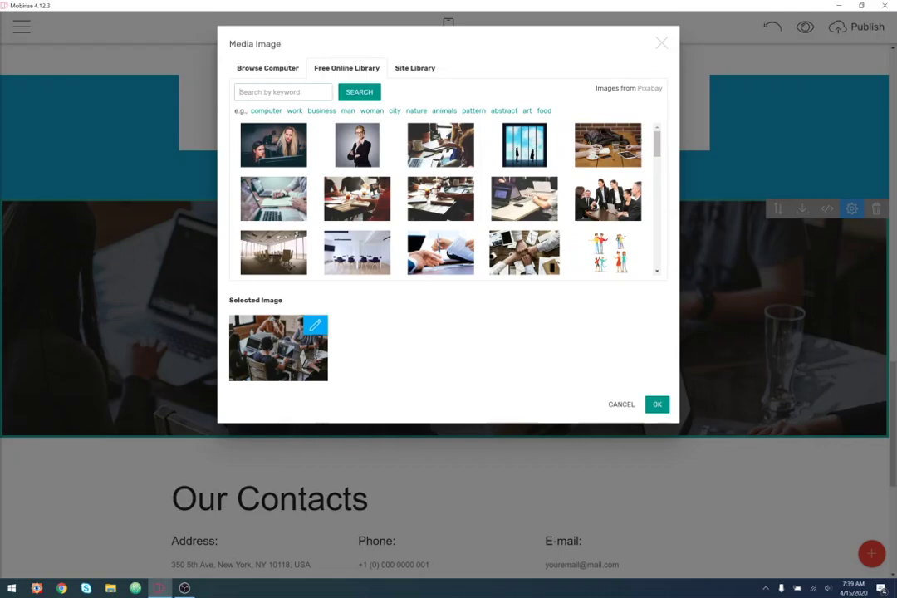
{"action": "type", "text": "hotel"}
{"action": "left_click", "coordinate": [353, 97]}
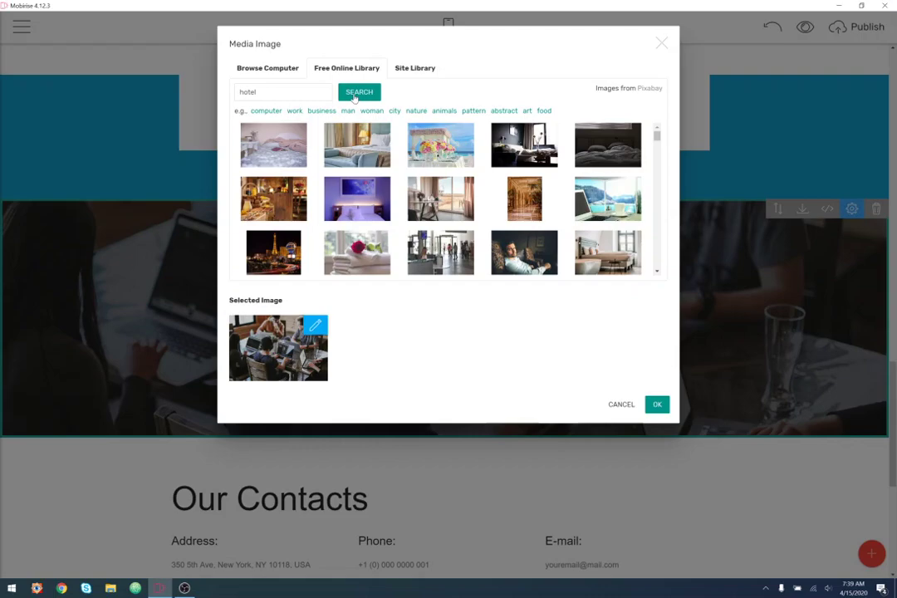
Browse the hotel photos and set the bedroom with the red bed runner as the section's background image.
{"action": "scroll", "coordinate": [607, 199], "scroll_direction": "down", "scroll_amount": 3}
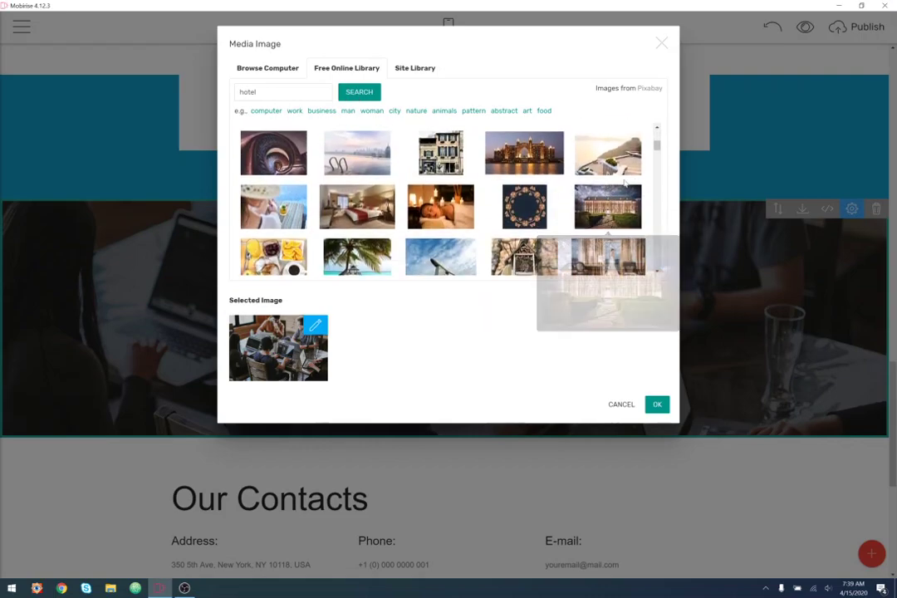
{"action": "scroll", "coordinate": [654, 185], "scroll_direction": "down", "scroll_amount": 3}
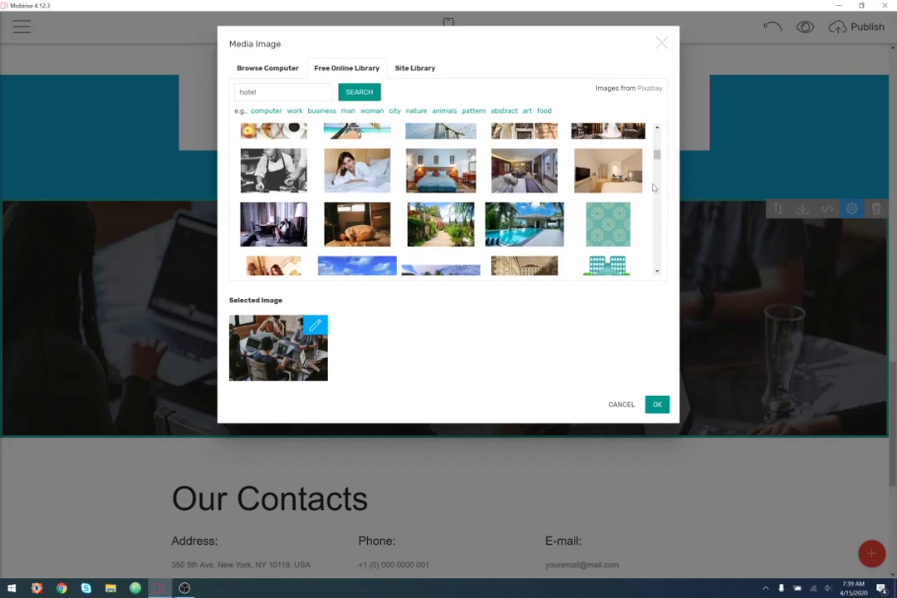
{"action": "scroll", "coordinate": [654, 188], "scroll_direction": "down", "scroll_amount": 1}
{"action": "scroll", "coordinate": [653, 188], "scroll_direction": "down", "scroll_amount": 1}
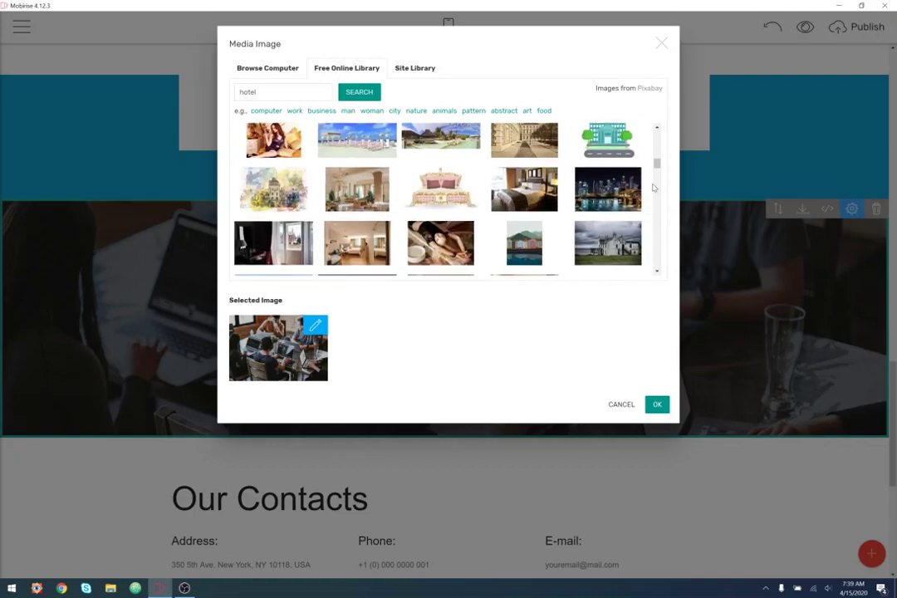
{"action": "scroll", "coordinate": [653, 188], "scroll_direction": "down", "scroll_amount": 1}
{"action": "scroll", "coordinate": [654, 188], "scroll_direction": "down", "scroll_amount": 1}
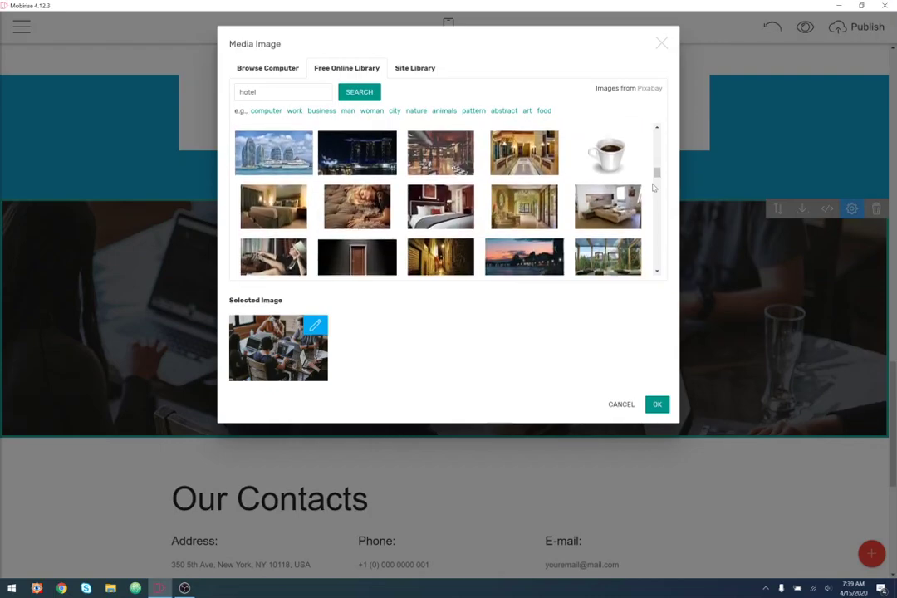
{"action": "scroll", "coordinate": [653, 188], "scroll_direction": "down", "scroll_amount": 1}
{"action": "scroll", "coordinate": [653, 187], "scroll_direction": "down", "scroll_amount": 1}
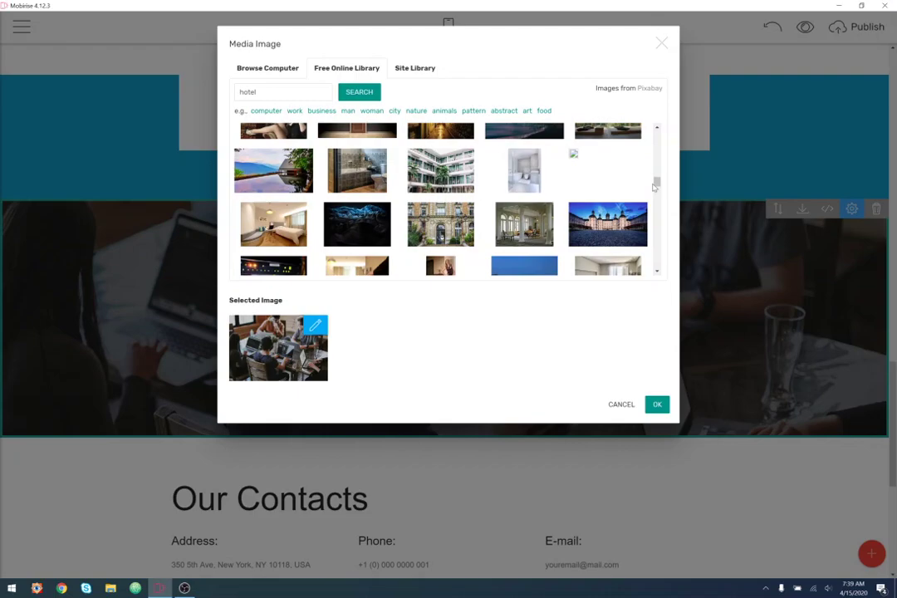
{"action": "scroll", "coordinate": [653, 187], "scroll_direction": "down", "scroll_amount": 1}
{"action": "scroll", "coordinate": [654, 188], "scroll_direction": "down", "scroll_amount": 1}
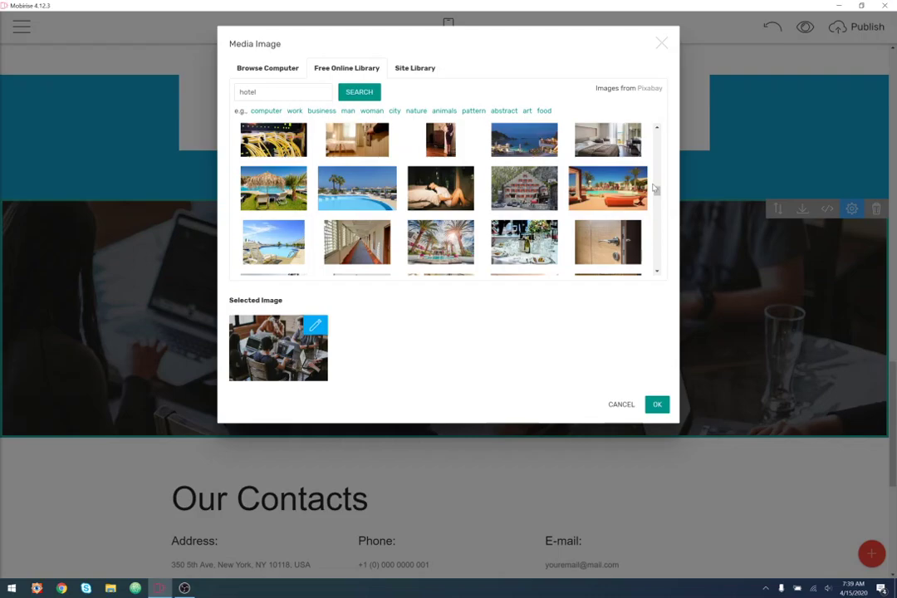
{"action": "scroll", "coordinate": [654, 189], "scroll_direction": "down", "scroll_amount": 1}
{"action": "scroll", "coordinate": [653, 190], "scroll_direction": "down", "scroll_amount": 1}
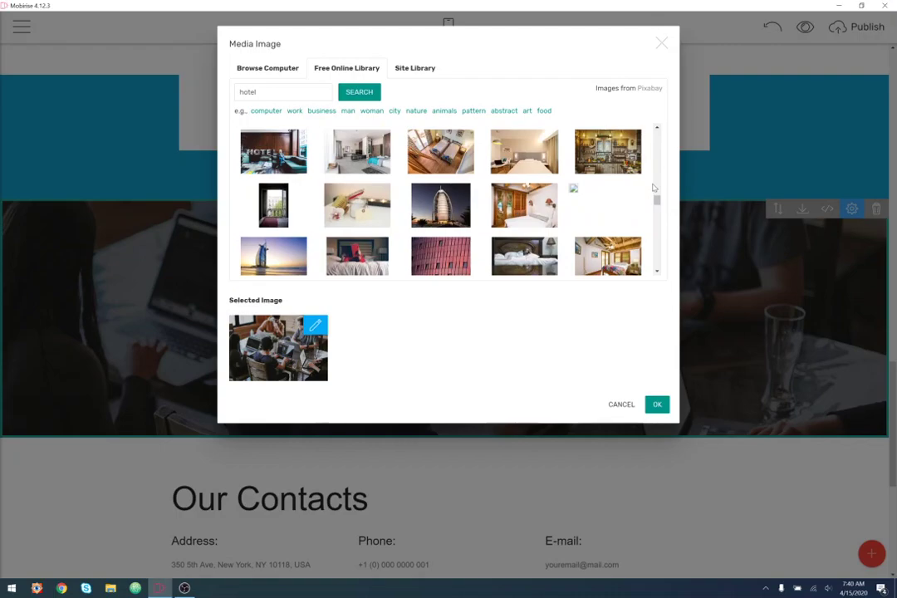
{"action": "scroll", "coordinate": [653, 189], "scroll_direction": "down", "scroll_amount": 6}
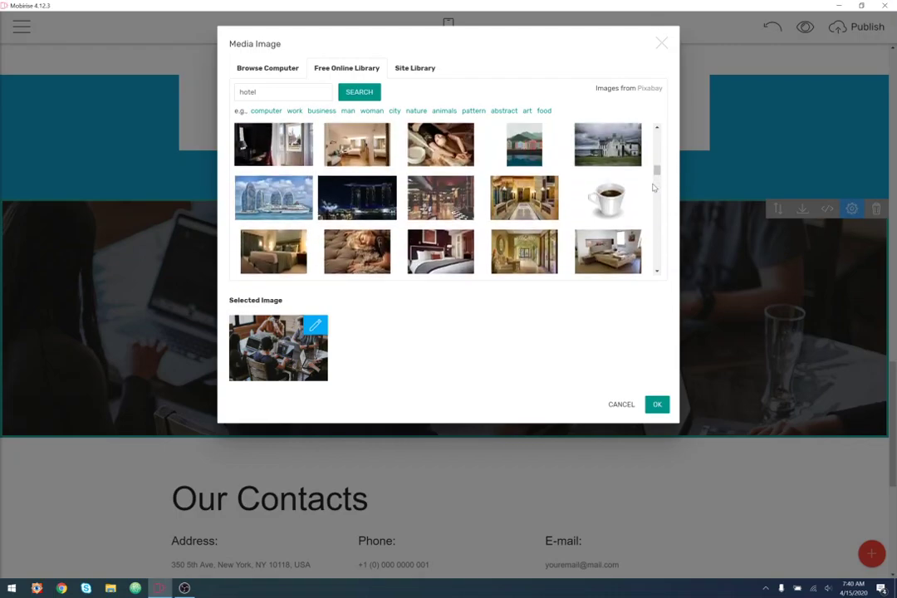
{"action": "scroll", "coordinate": [653, 189], "scroll_direction": "up", "scroll_amount": 4}
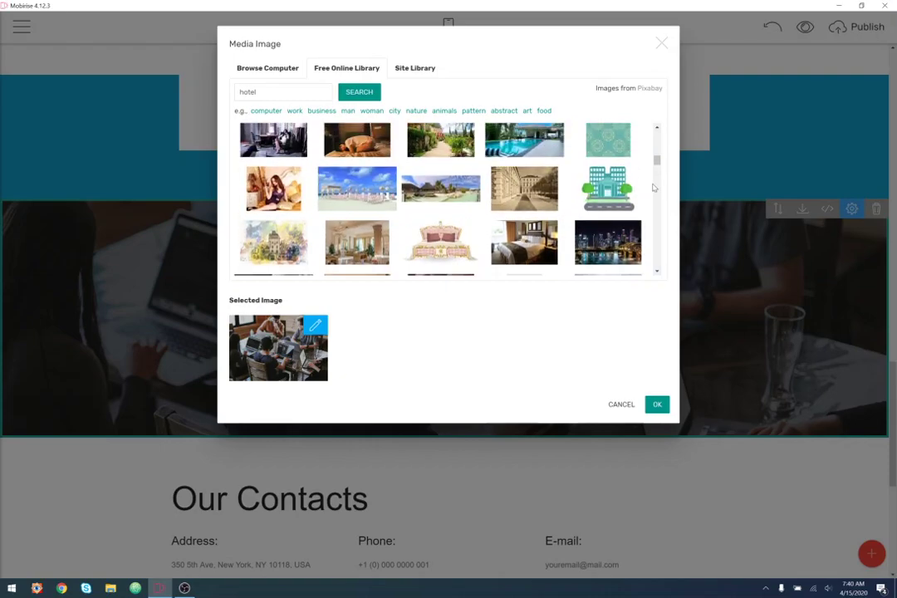
{"action": "scroll", "coordinate": [653, 190], "scroll_direction": "up", "scroll_amount": 4}
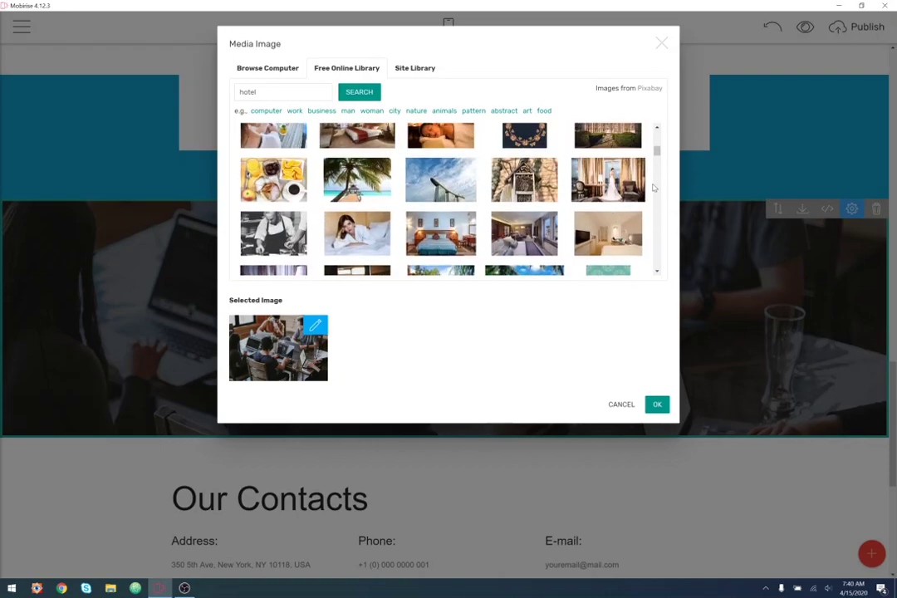
{"action": "scroll", "coordinate": [653, 189], "scroll_direction": "up", "scroll_amount": 2}
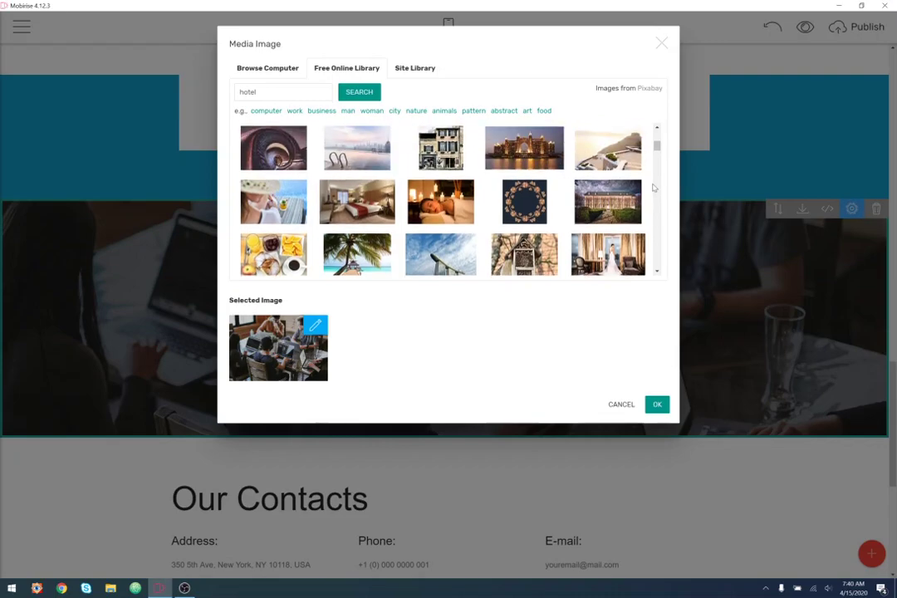
{"action": "scroll", "coordinate": [654, 189], "scroll_direction": "up", "scroll_amount": 2}
{"action": "scroll", "coordinate": [653, 189], "scroll_direction": "up", "scroll_amount": 2}
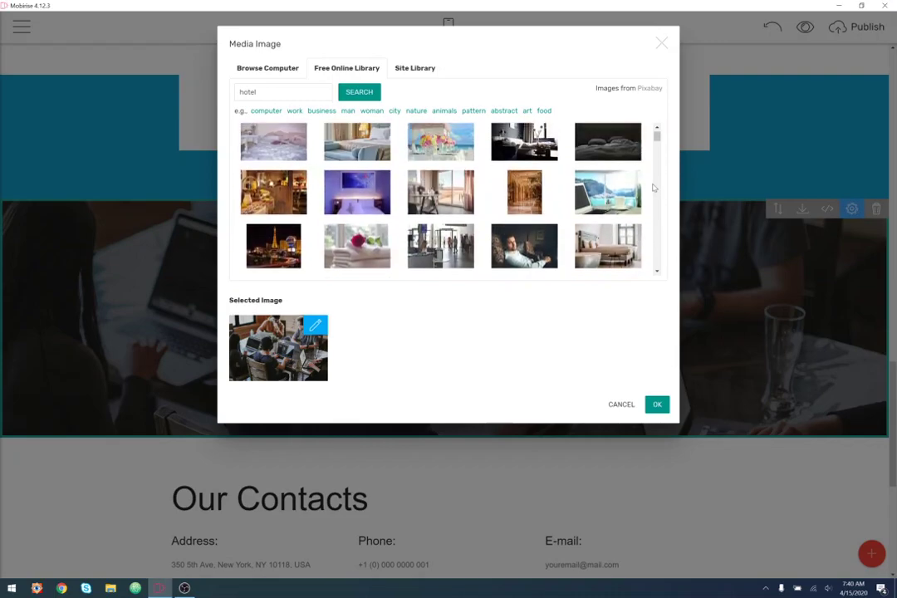
{"action": "scroll", "coordinate": [654, 189], "scroll_direction": "up", "scroll_amount": 1}
{"action": "scroll", "coordinate": [654, 189], "scroll_direction": "down", "scroll_amount": 5}
{"action": "mouse_move", "coordinate": [365, 138]}
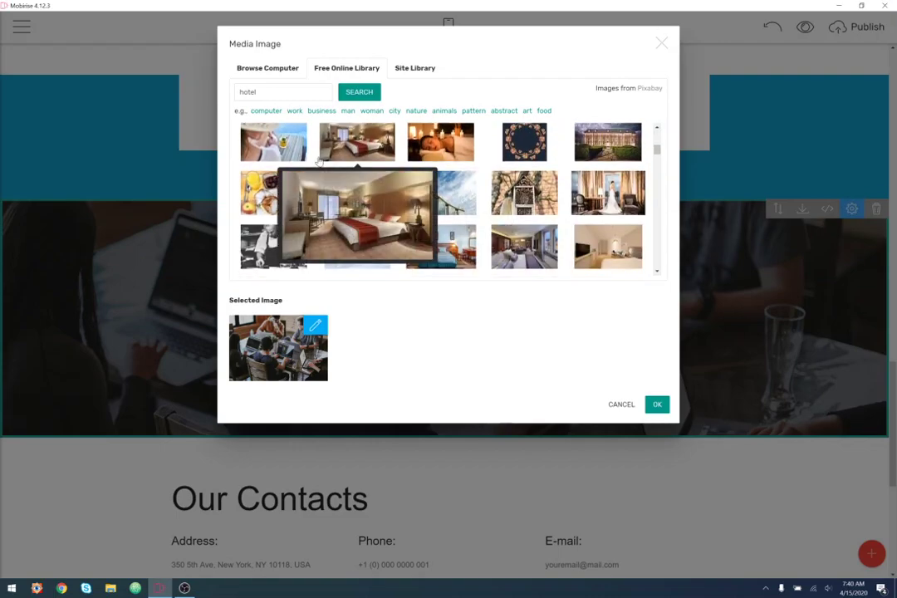
{"action": "left_click", "coordinate": [366, 138]}
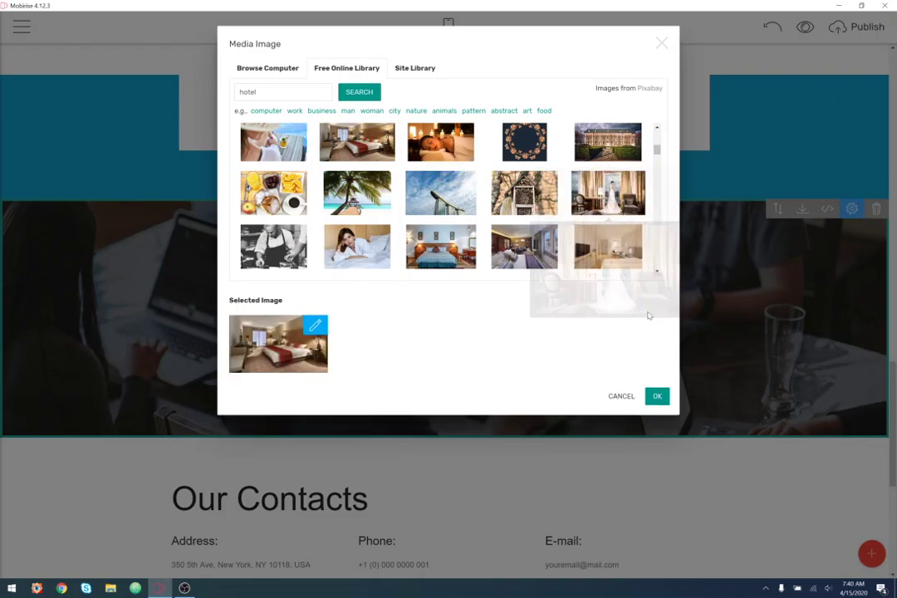
{"action": "left_click", "coordinate": [656, 396]}
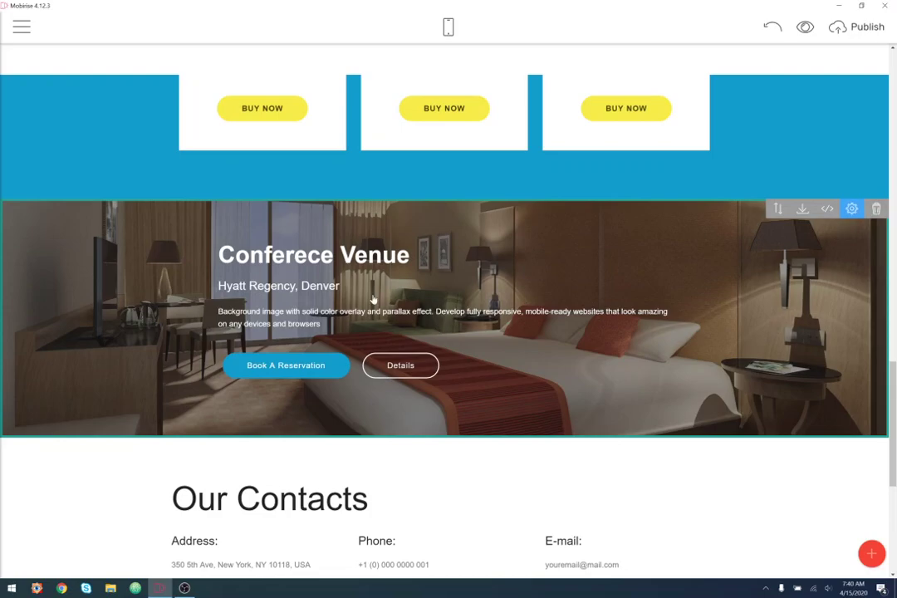
Correct the spelling of the venue section's heading to "Conference Venue".
{"action": "left_click", "coordinate": [308, 255]}
{"action": "type", "text": "n"}
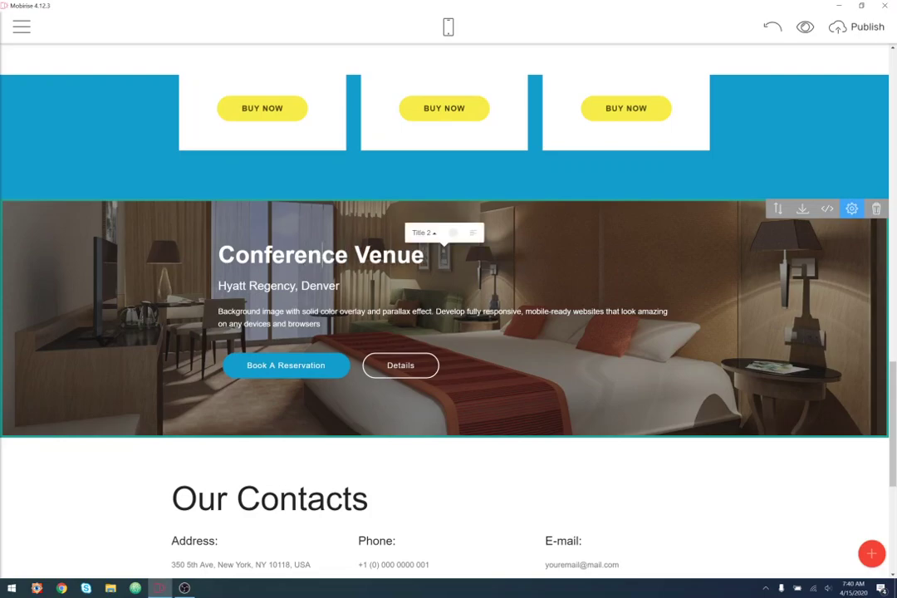
{"action": "left_click", "coordinate": [730, 339]}
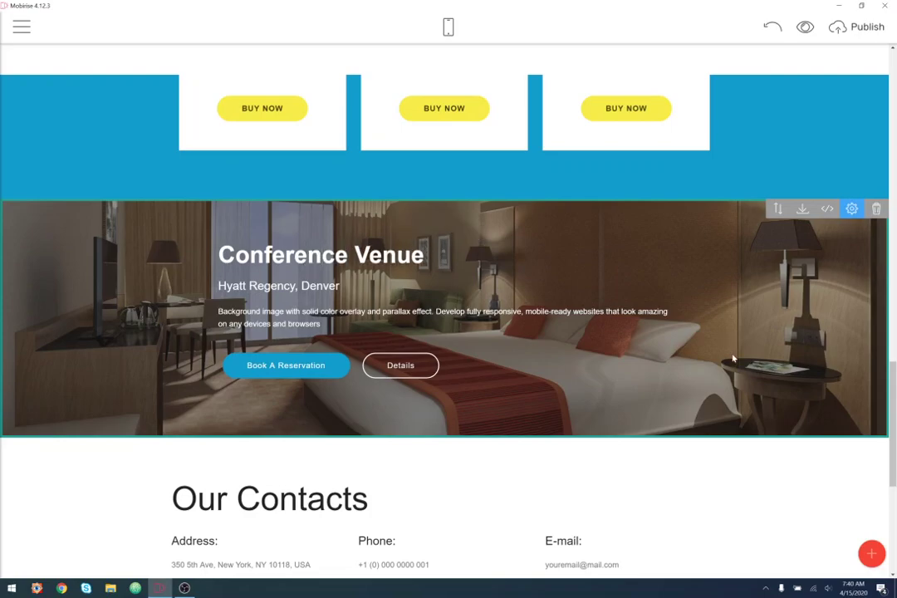
{"action": "double_click", "coordinate": [419, 256]}
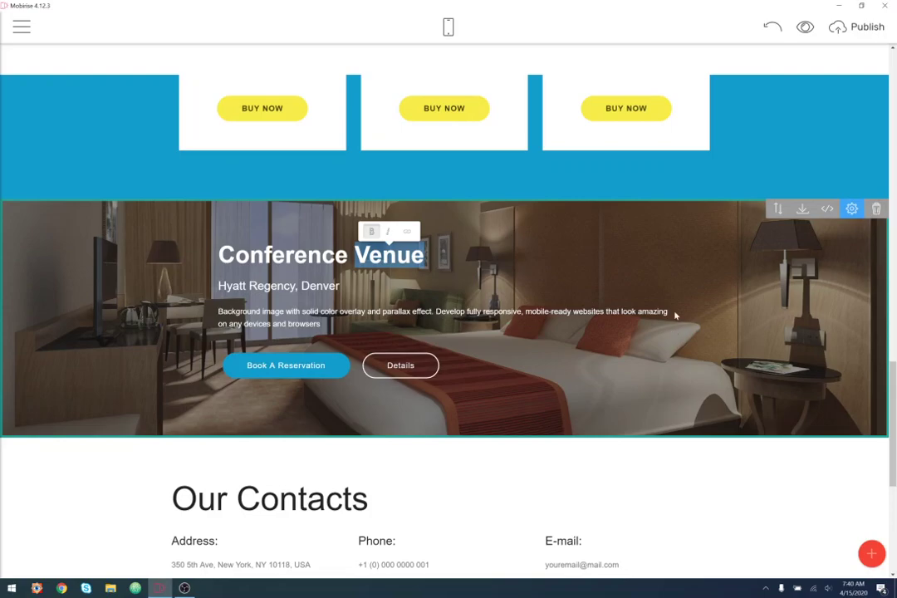
Reopen the venue section's background image selection and search the free online library for "conference venue".
{"action": "left_click", "coordinate": [853, 213]}
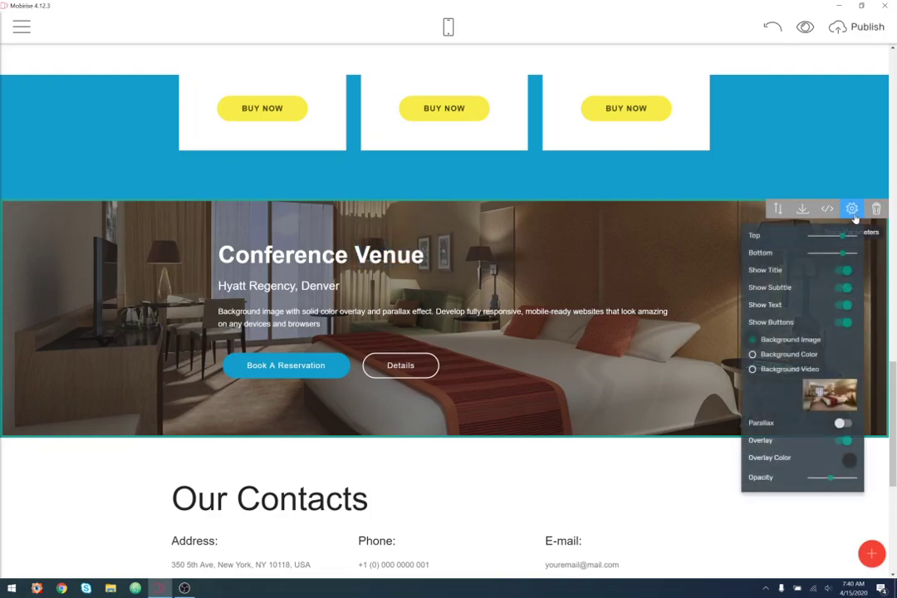
{"action": "left_click", "coordinate": [822, 396]}
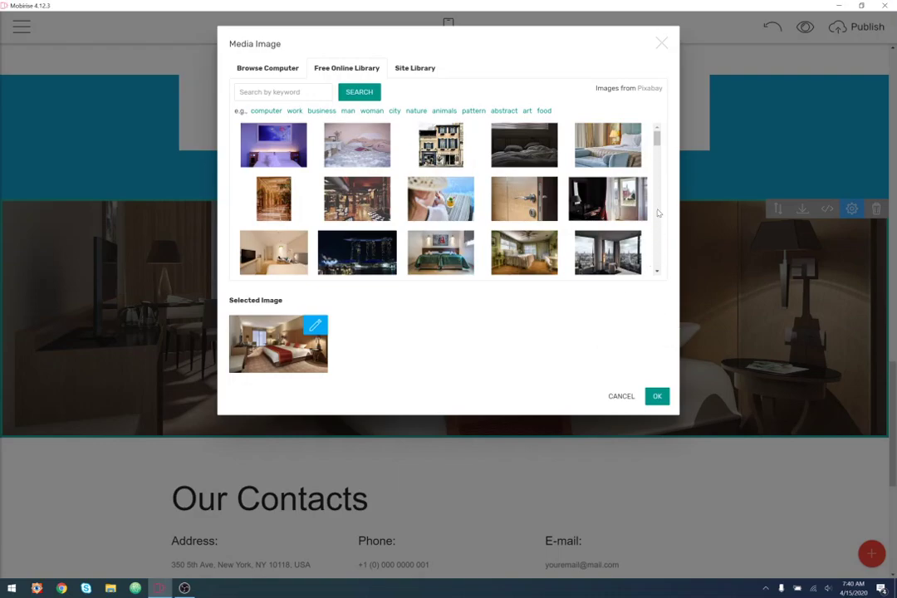
{"action": "left_click", "coordinate": [249, 92]}
{"action": "type", "text": "conference venue"}
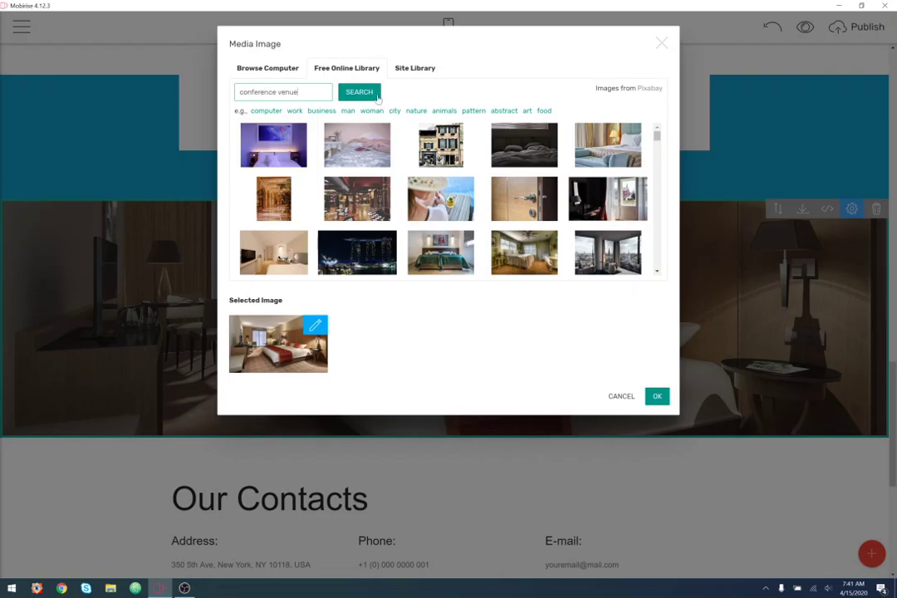
{"action": "left_click", "coordinate": [361, 94]}
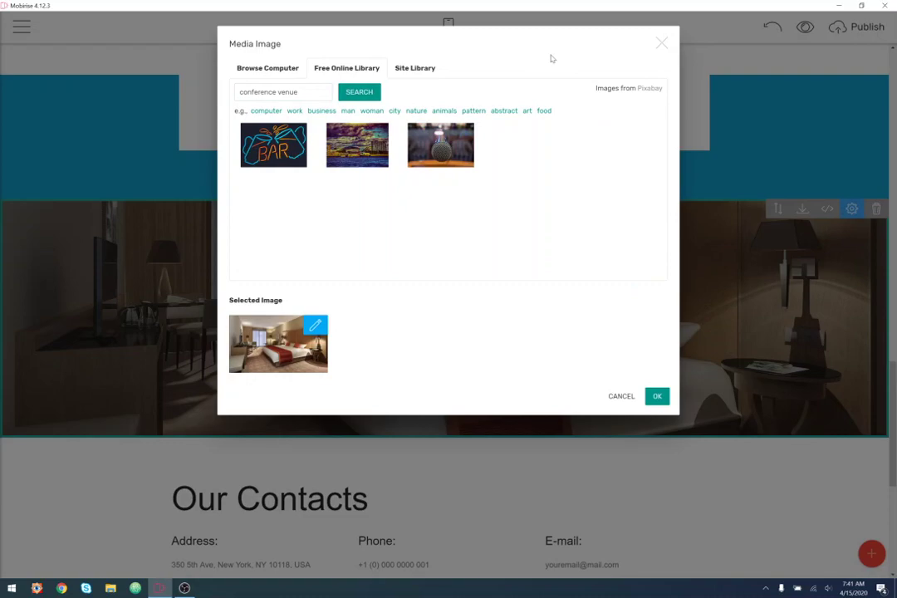
Search the free online library for "conference" and set the photo of businesspeople mingling at an event as the venue section's background image.
{"action": "type", "text": "v"}
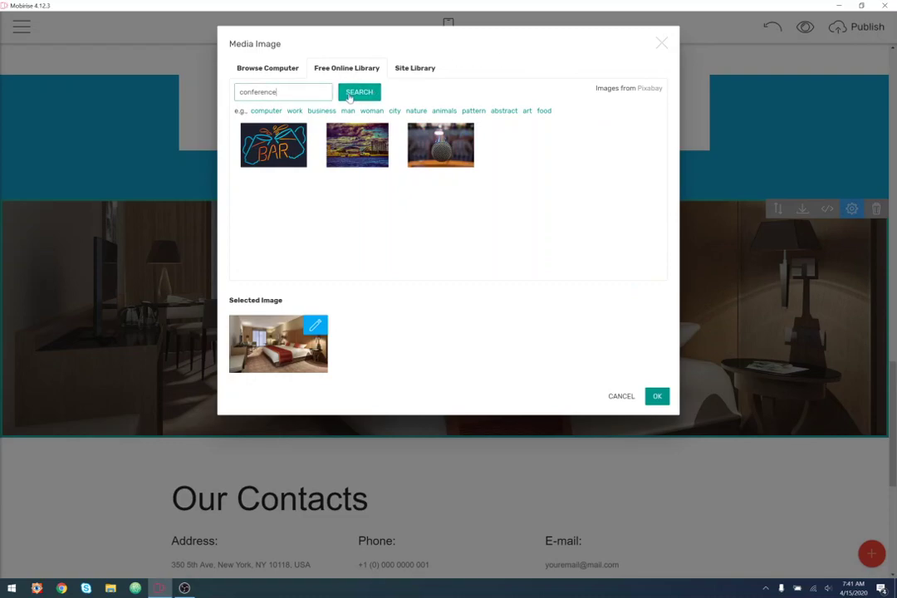
{"action": "left_click", "coordinate": [357, 93]}
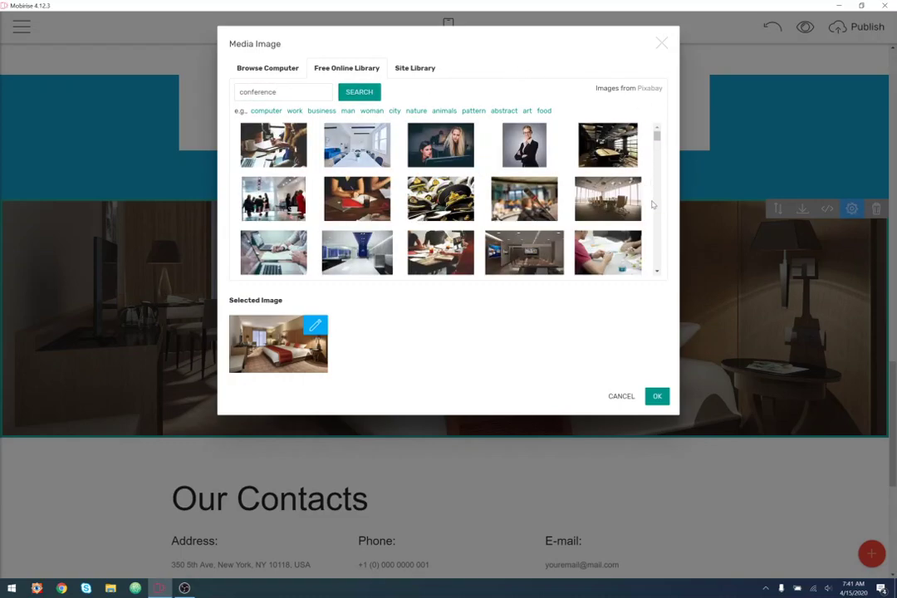
{"action": "scroll", "coordinate": [649, 198], "scroll_direction": "down", "scroll_amount": 5}
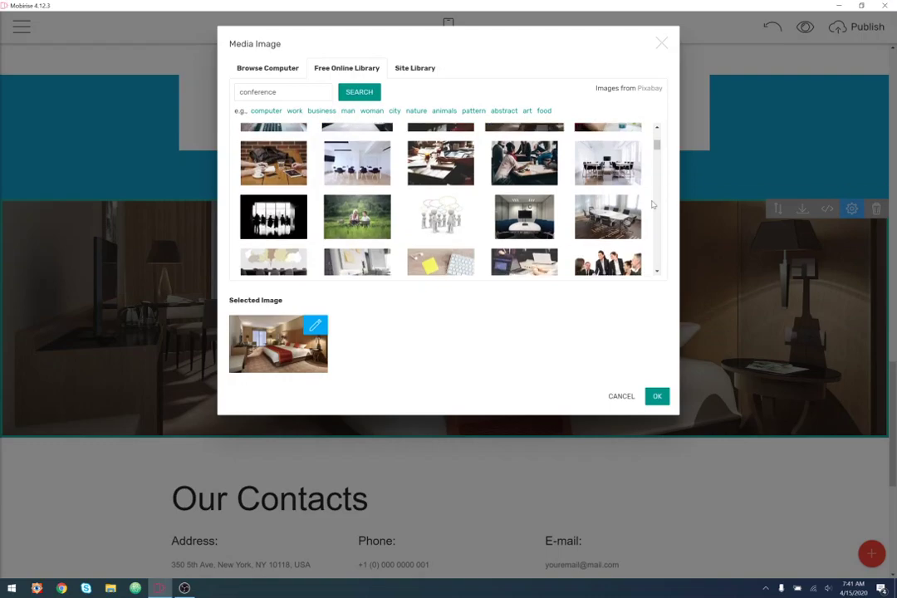
{"action": "scroll", "coordinate": [652, 204], "scroll_direction": "down", "scroll_amount": 2}
{"action": "scroll", "coordinate": [652, 205], "scroll_direction": "down", "scroll_amount": 2}
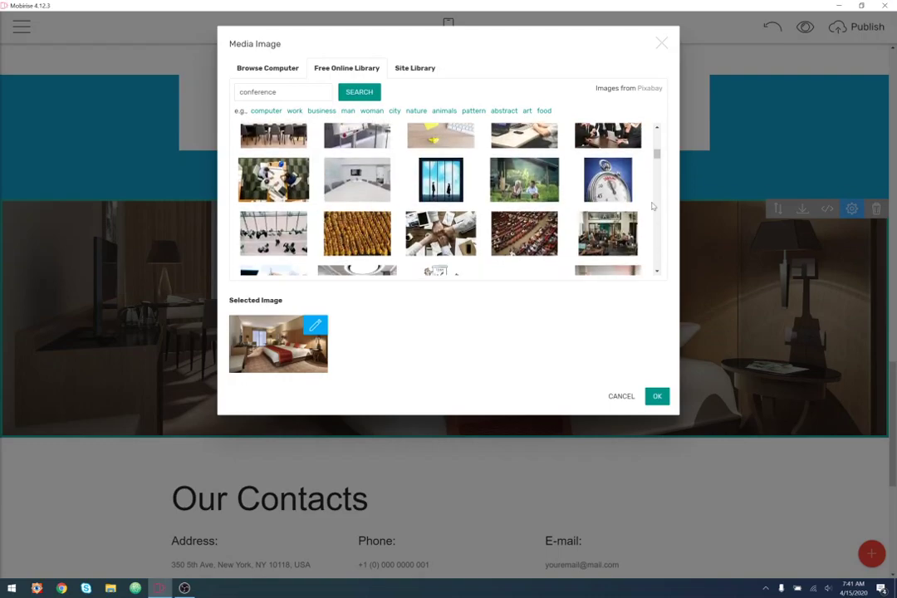
{"action": "scroll", "coordinate": [653, 206], "scroll_direction": "down", "scroll_amount": 2}
{"action": "mouse_move", "coordinate": [615, 175]}
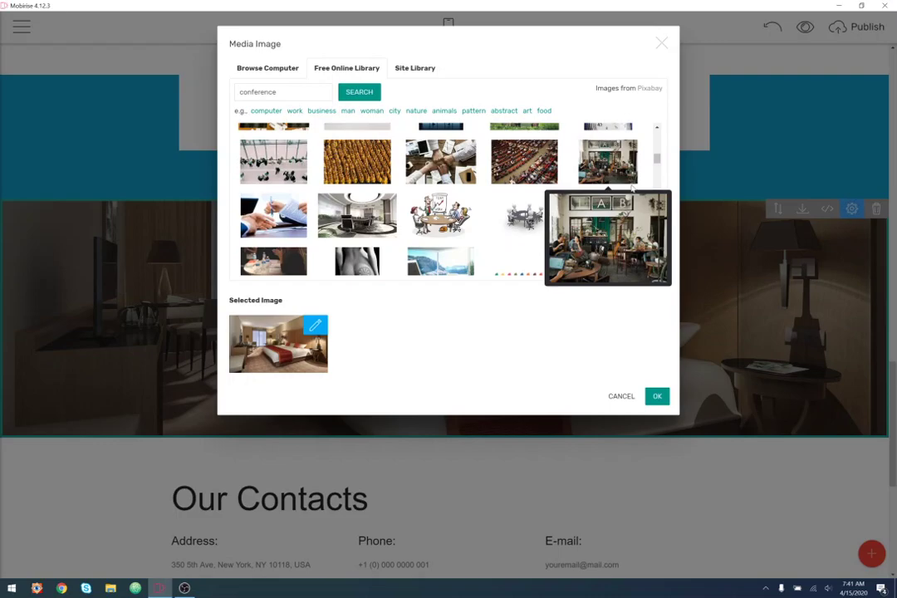
{"action": "scroll", "coordinate": [631, 181], "scroll_direction": "down", "scroll_amount": 4}
{"action": "scroll", "coordinate": [641, 187], "scroll_direction": "down", "scroll_amount": 4}
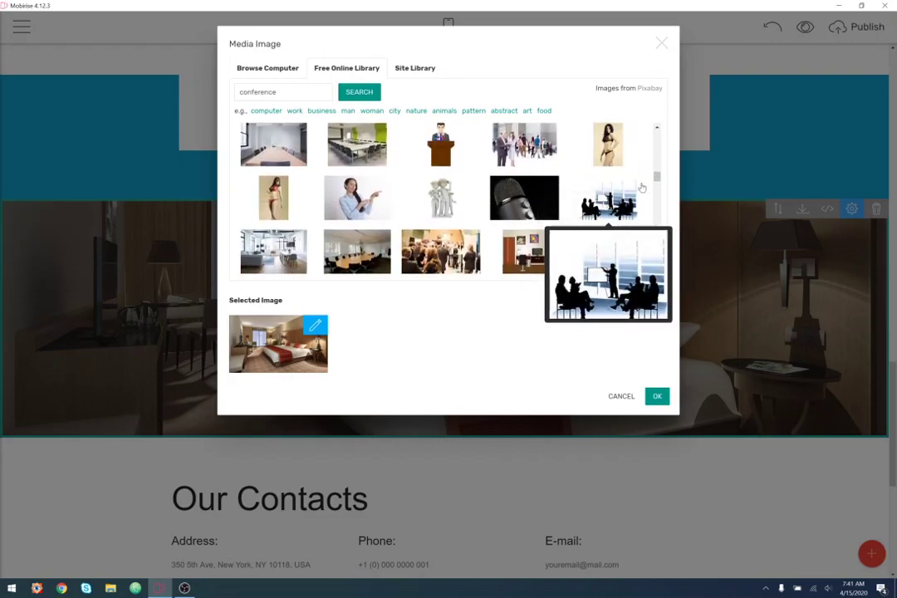
{"action": "scroll", "coordinate": [652, 186], "scroll_direction": "down", "scroll_amount": 3}
{"action": "scroll", "coordinate": [653, 186], "scroll_direction": "down", "scroll_amount": 2}
{"action": "scroll", "coordinate": [642, 191], "scroll_direction": "up", "scroll_amount": 2}
{"action": "mouse_move", "coordinate": [417, 188]}
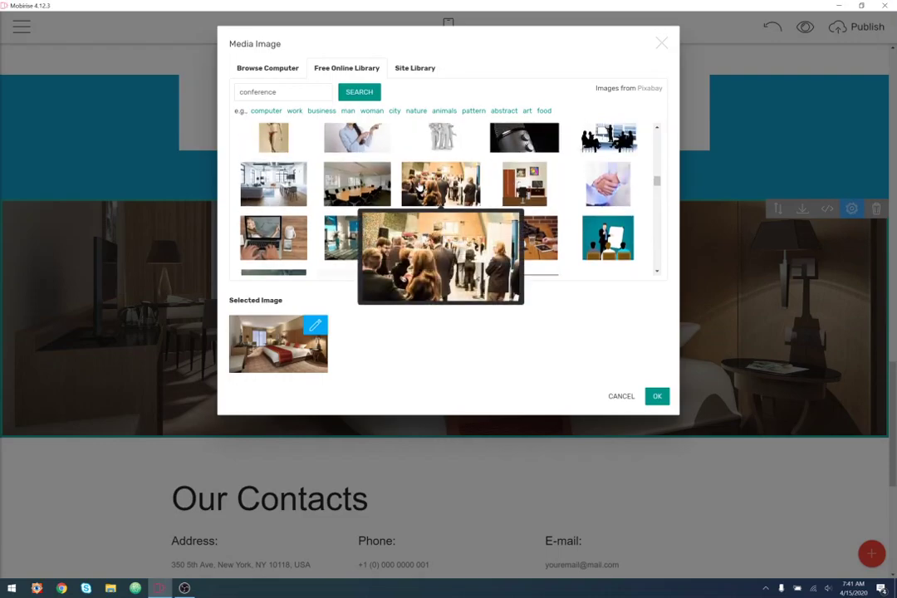
{"action": "left_click", "coordinate": [419, 188]}
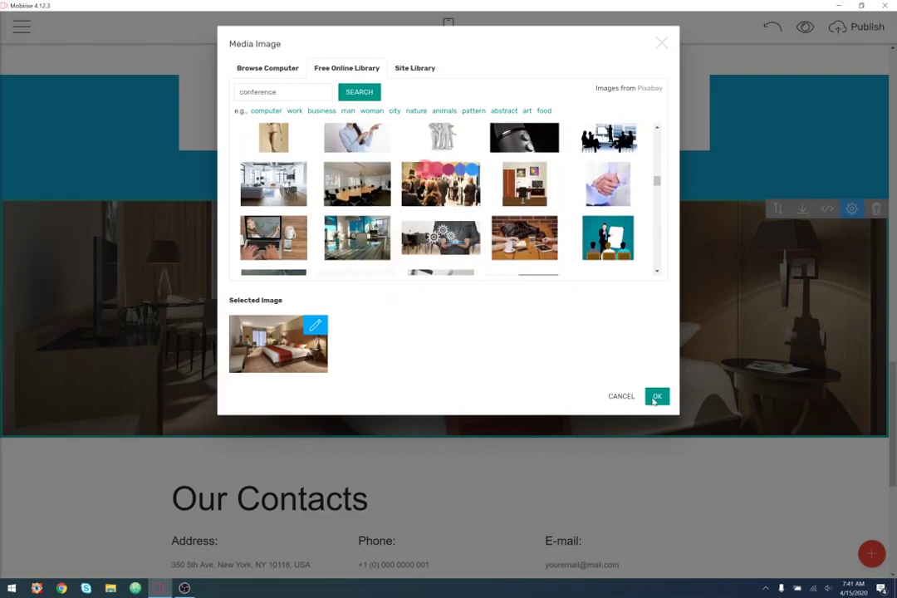
{"action": "left_click", "coordinate": [656, 397]}
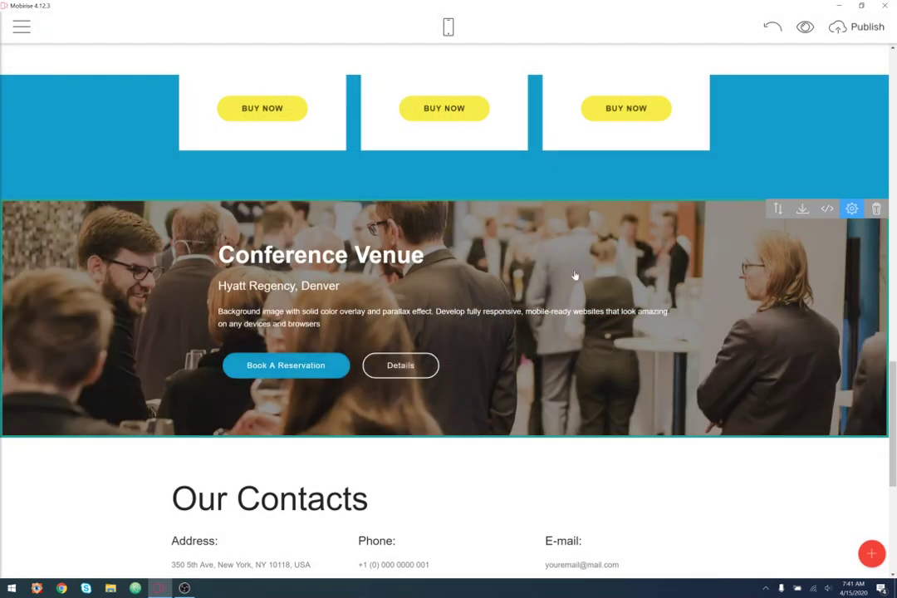
Switch the venue section's background overlay off and back on for comparison, and enable the parallax effect.
{"action": "left_click", "coordinate": [851, 208]}
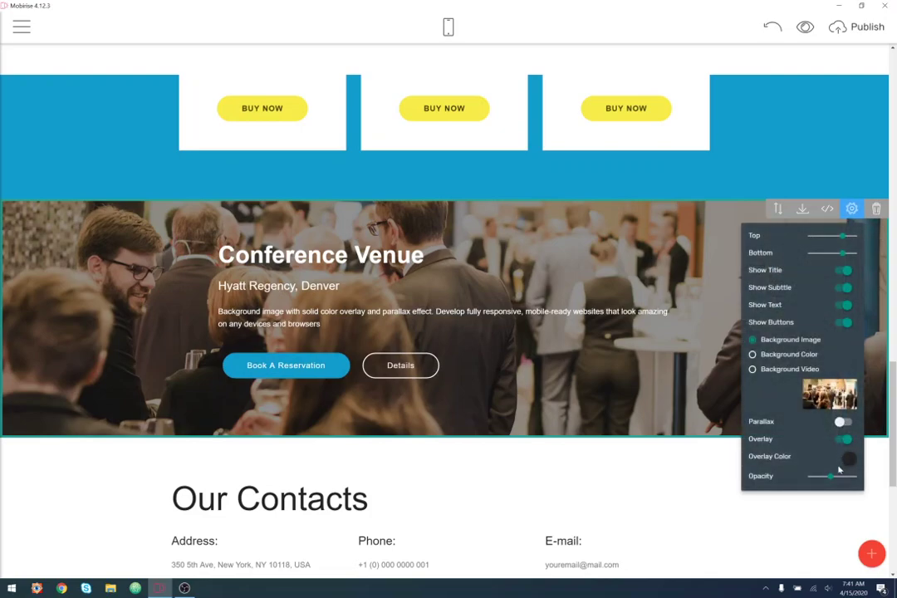
{"action": "left_click", "coordinate": [846, 442]}
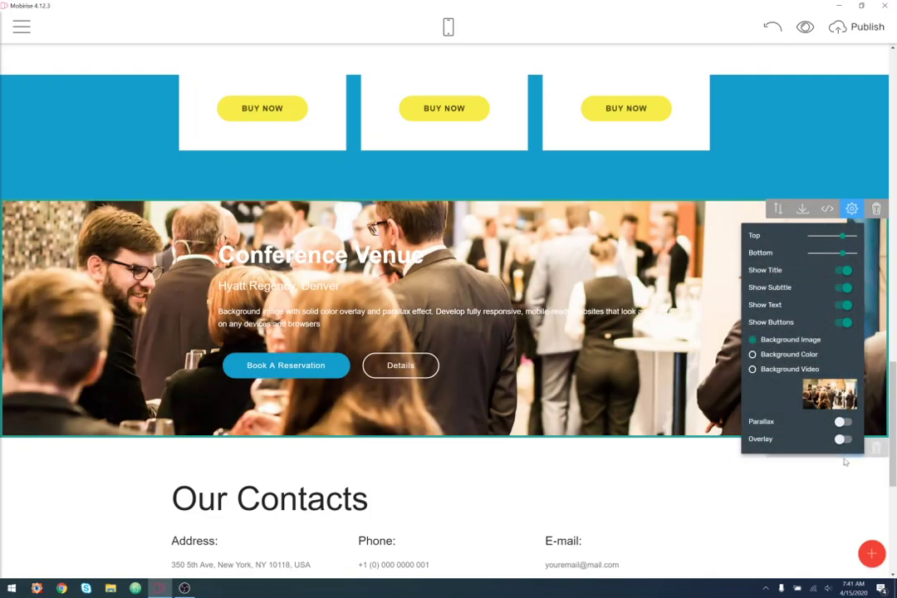
{"action": "left_click", "coordinate": [842, 440]}
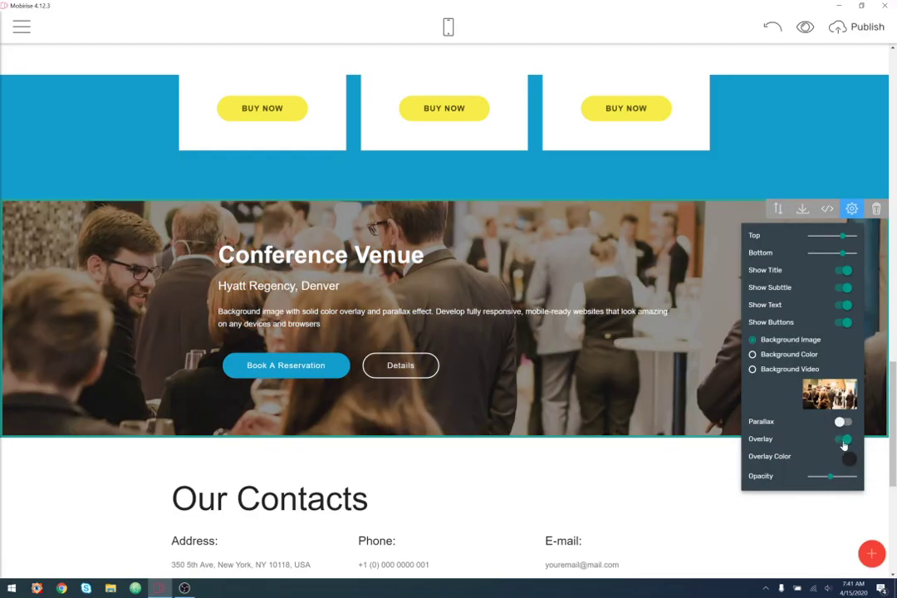
{"action": "left_click", "coordinate": [841, 421]}
{"action": "scroll", "coordinate": [655, 347], "scroll_direction": "up", "scroll_amount": 2}
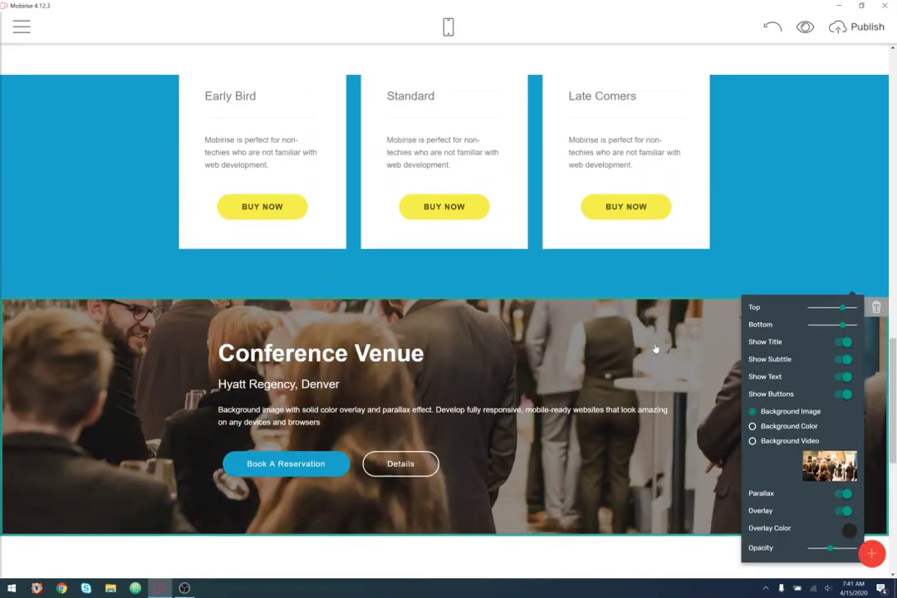
{"action": "scroll", "coordinate": [655, 347], "scroll_direction": "down", "scroll_amount": 3}
{"action": "scroll", "coordinate": [655, 347], "scroll_direction": "up", "scroll_amount": 3}
{"action": "scroll", "coordinate": [655, 347], "scroll_direction": "down", "scroll_amount": 2}
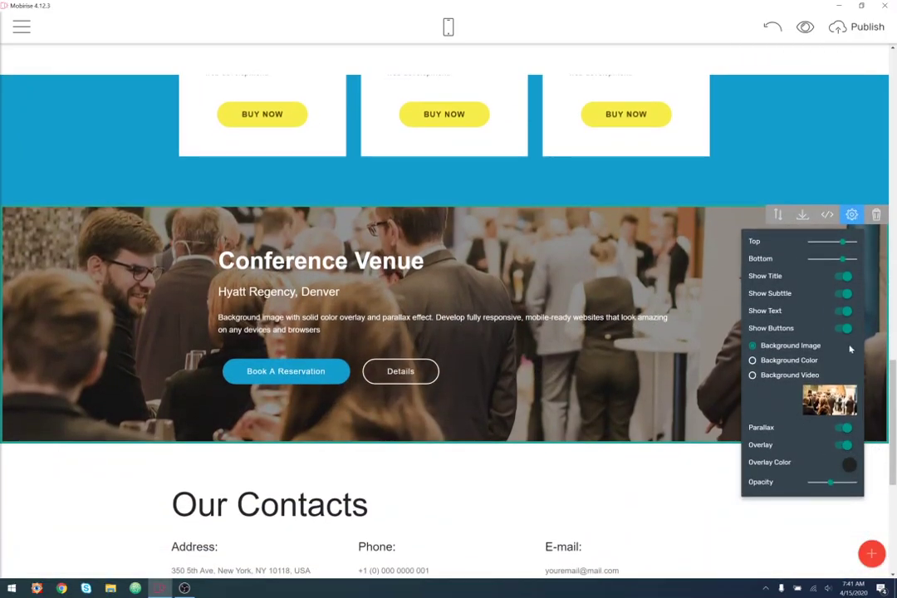
Raise the overlay opacity of the venue section's background above mid-range so the photo is darker behind the text.
{"action": "left_click_drag", "start_coordinate": [831, 483], "coordinate": [825, 486]}
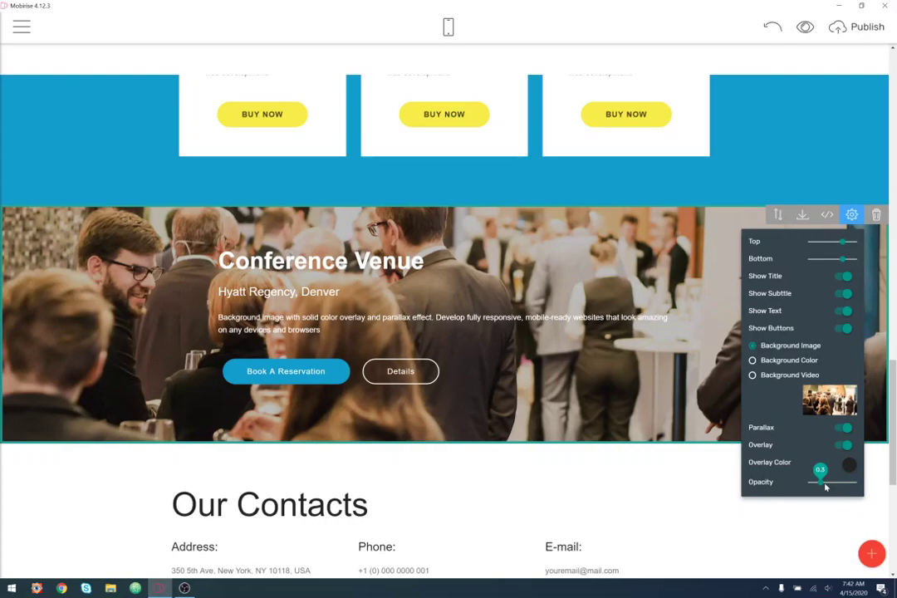
{"action": "left_click_drag", "start_coordinate": [860, 483], "coordinate": [841, 485]}
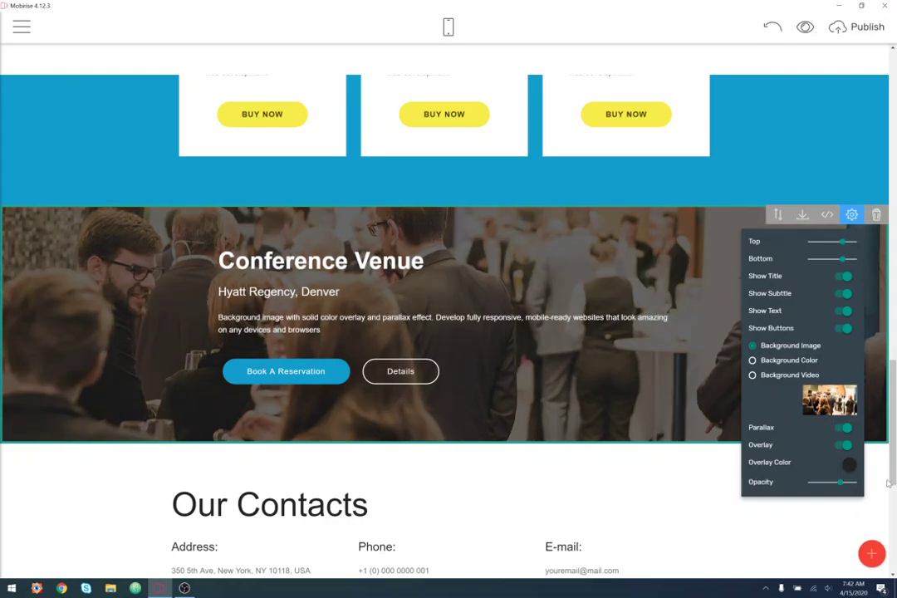
Try a blue and a yellow overlay color on the venue section's background.
{"action": "left_click", "coordinate": [848, 465]}
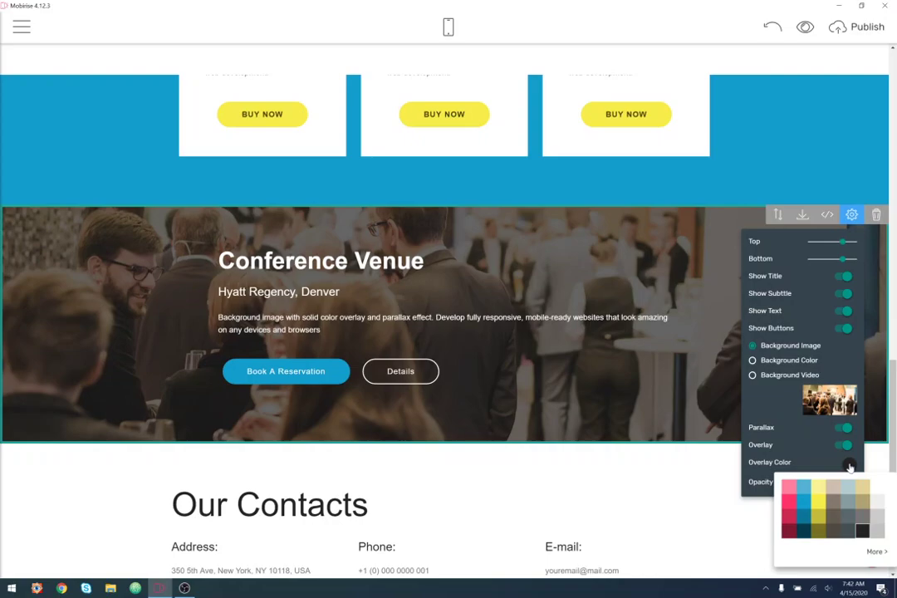
{"action": "left_click", "coordinate": [802, 501]}
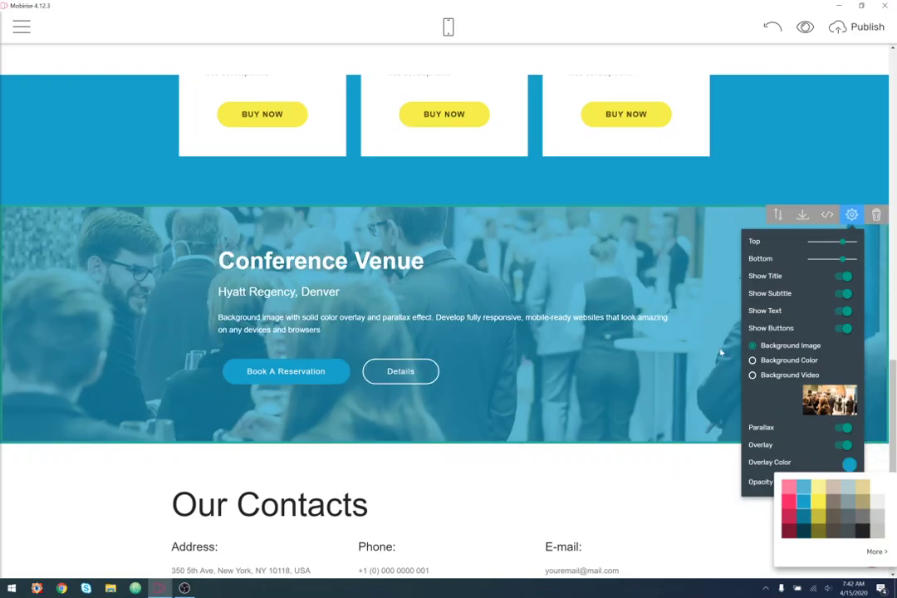
{"action": "left_click", "coordinate": [821, 510]}
{"action": "left_click", "coordinate": [725, 510]}
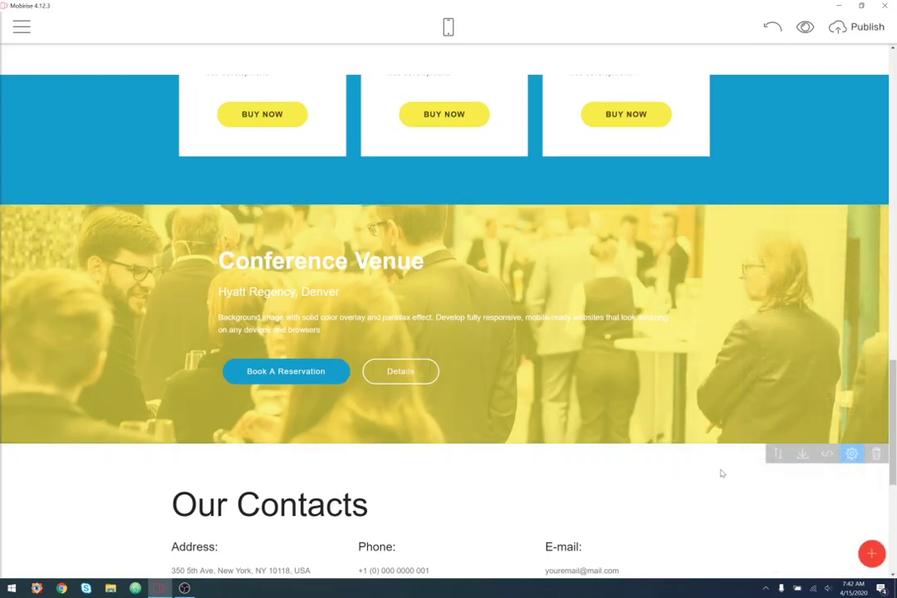
Try a white overlay color on the venue section's background.
{"action": "left_click", "coordinate": [851, 214]}
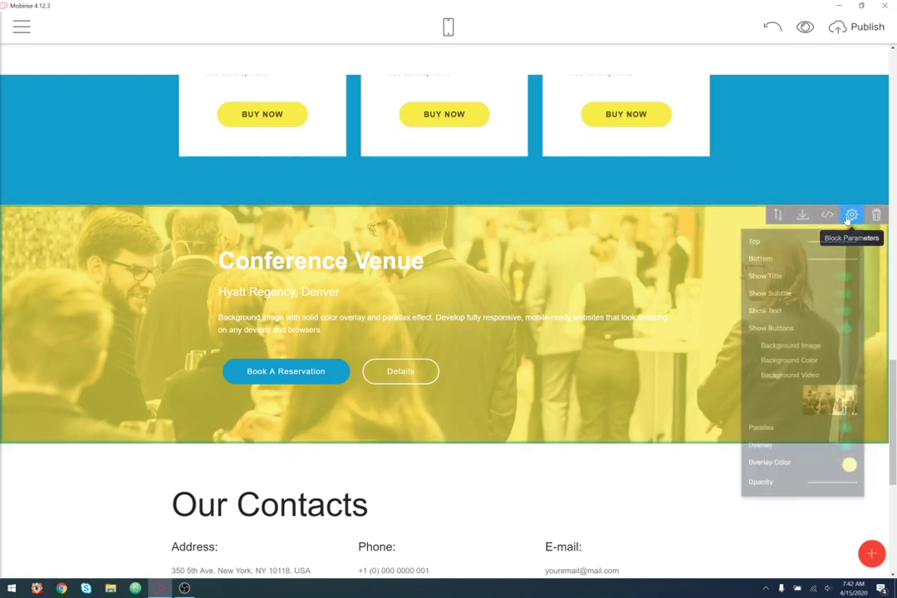
{"action": "mouse_move", "coordinate": [841, 482]}
{"action": "left_mouse_down"}
{"action": "mouse_move", "coordinate": [820, 487]}
{"action": "mouse_move", "coordinate": [839, 483]}
{"action": "left_mouse_up"}
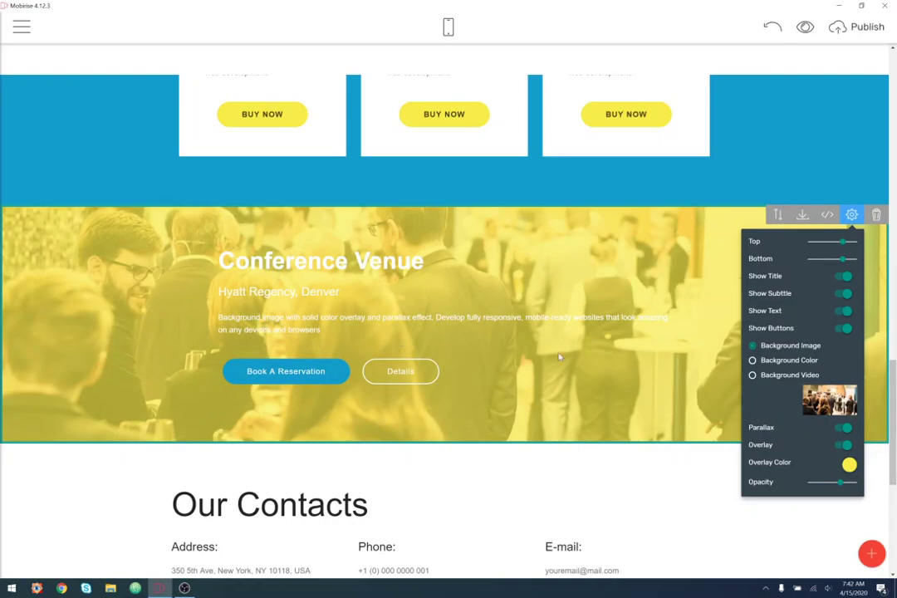
{"action": "left_click", "coordinate": [852, 466]}
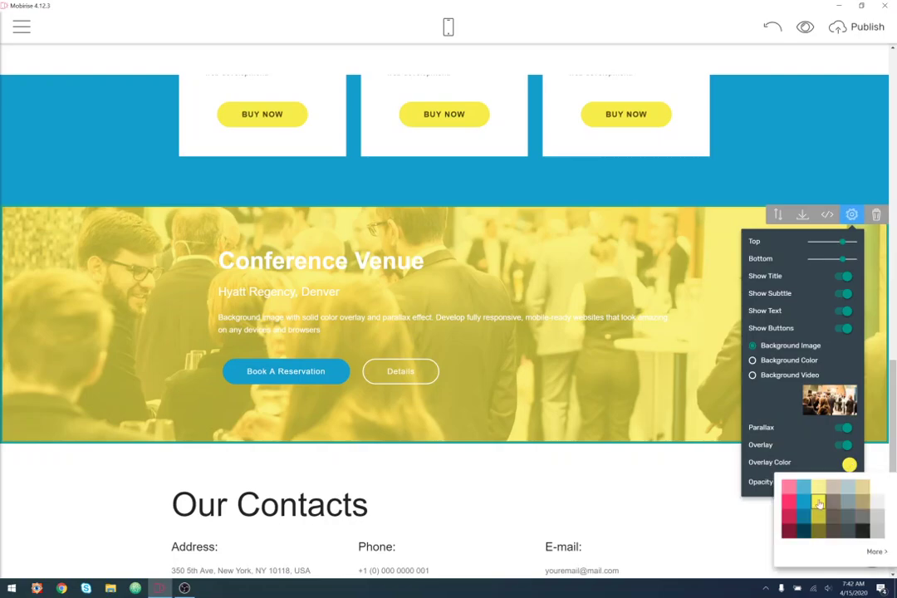
{"action": "left_click", "coordinate": [878, 490]}
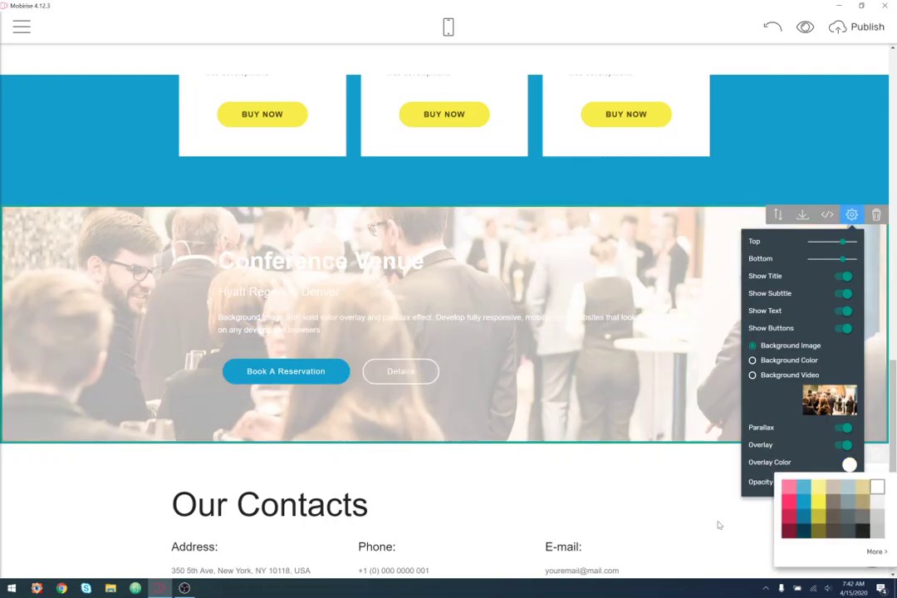
{"action": "left_click", "coordinate": [367, 504]}
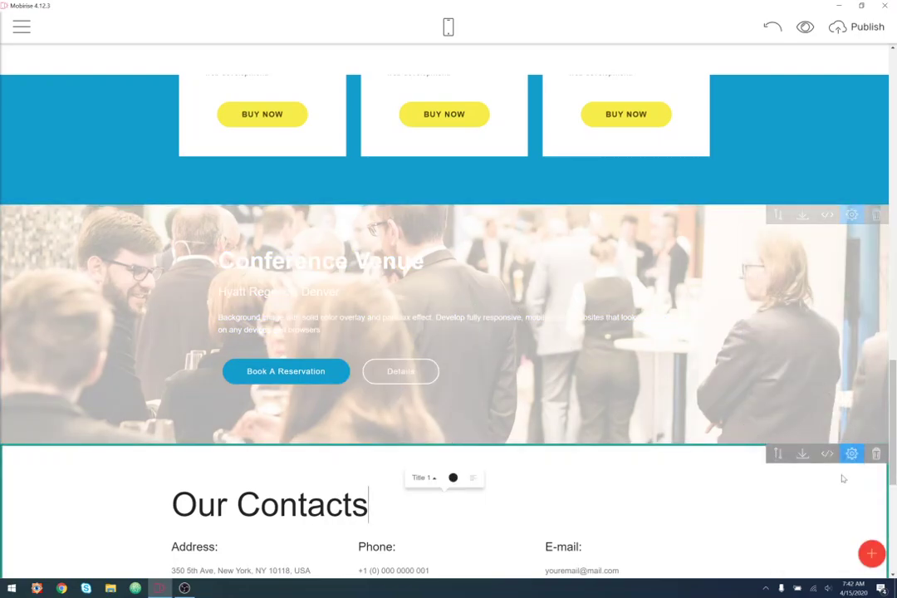
Set the venue section's overlay color to the darker teal blue from the color palette.
{"action": "left_click", "coordinate": [851, 214]}
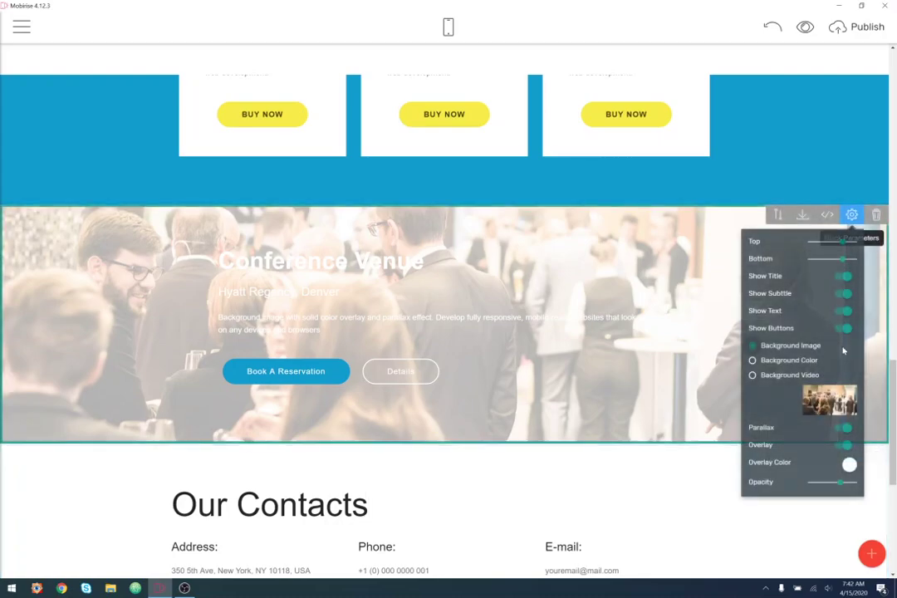
{"action": "left_click", "coordinate": [848, 465]}
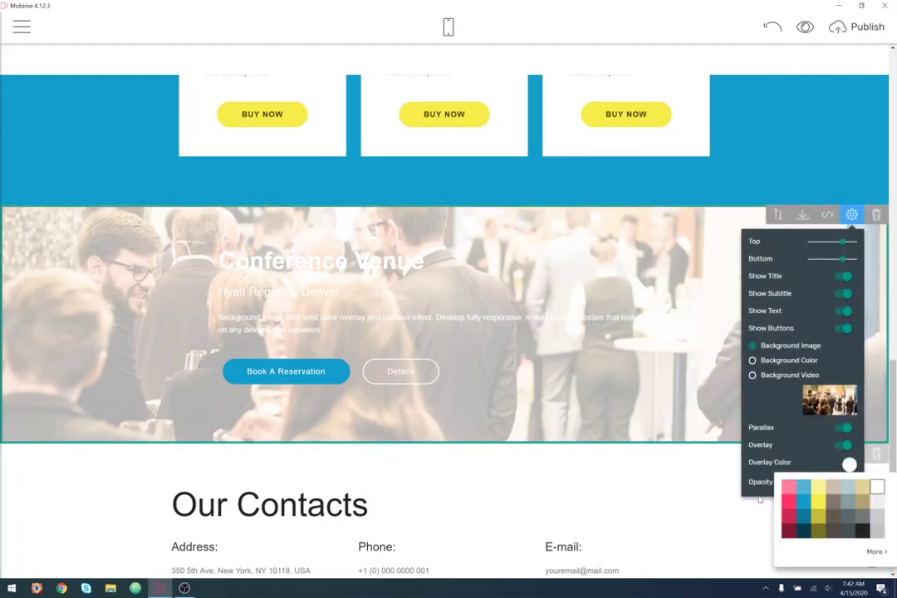
{"action": "left_click", "coordinate": [805, 523]}
{"action": "left_click", "coordinate": [647, 521]}
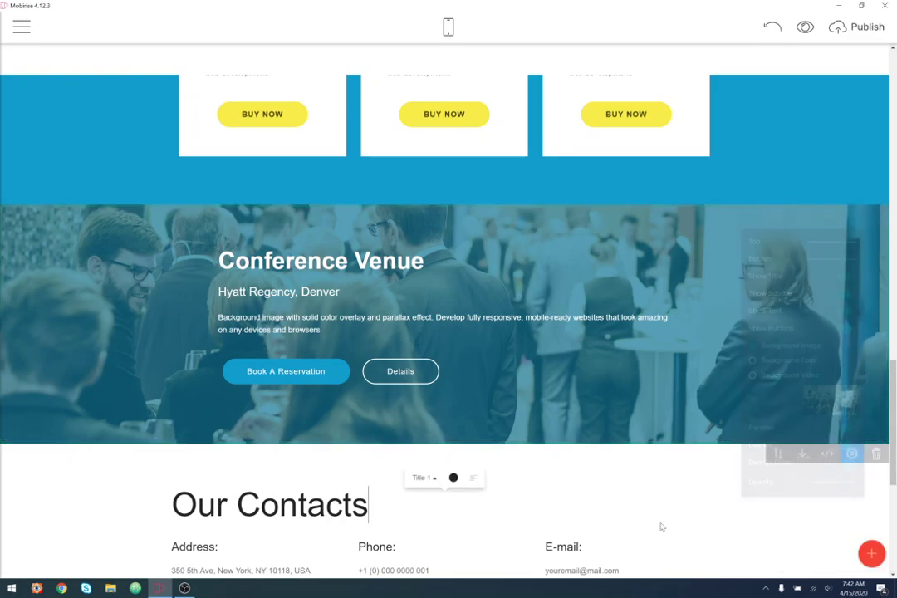
Change the background color of the pricing section with the three ticket cards to light gray.
{"action": "scroll", "coordinate": [770, 432], "scroll_direction": "up", "scroll_amount": 10}
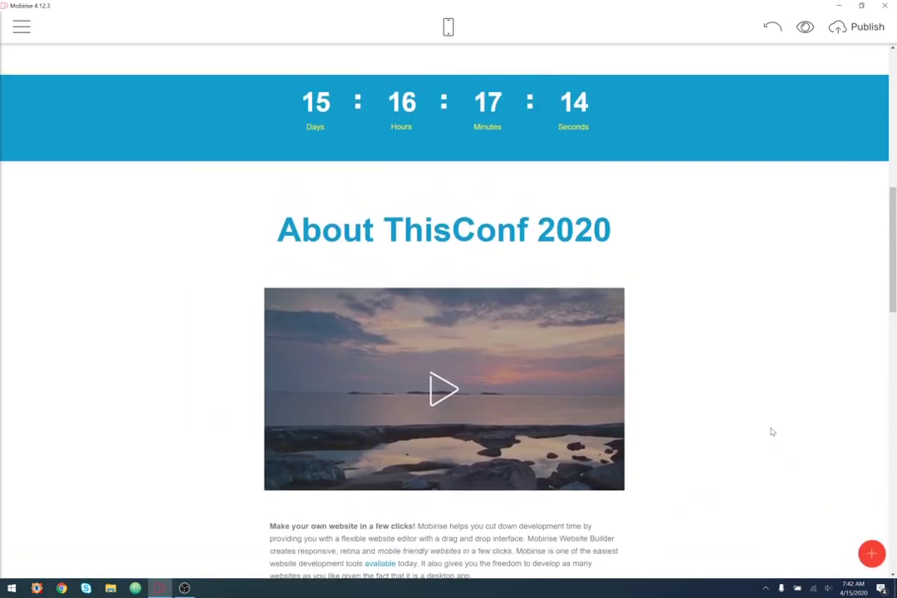
{"action": "scroll", "coordinate": [770, 430], "scroll_direction": "down", "scroll_amount": 3}
{"action": "scroll", "coordinate": [768, 429], "scroll_direction": "down", "scroll_amount": 4}
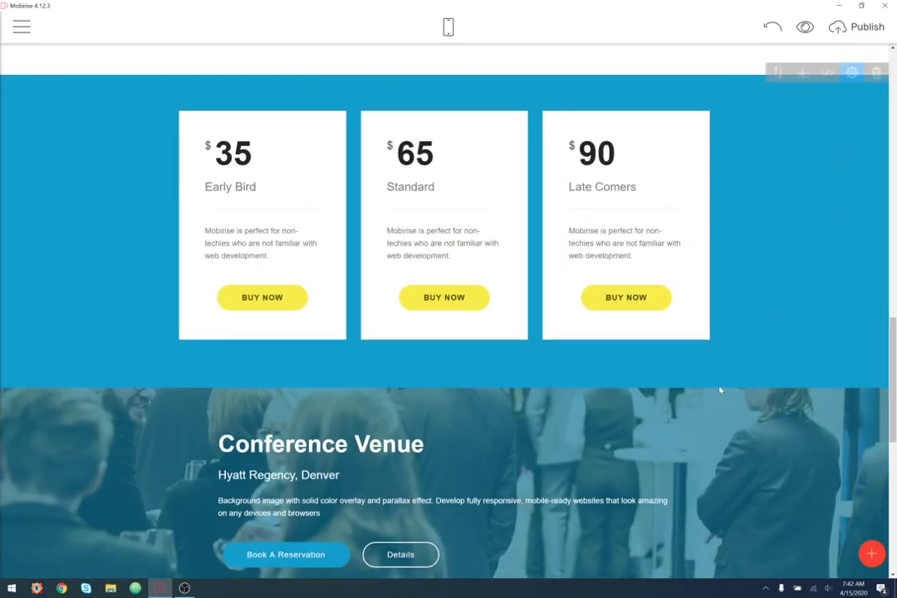
{"action": "scroll", "coordinate": [803, 321], "scroll_direction": "up", "scroll_amount": 1}
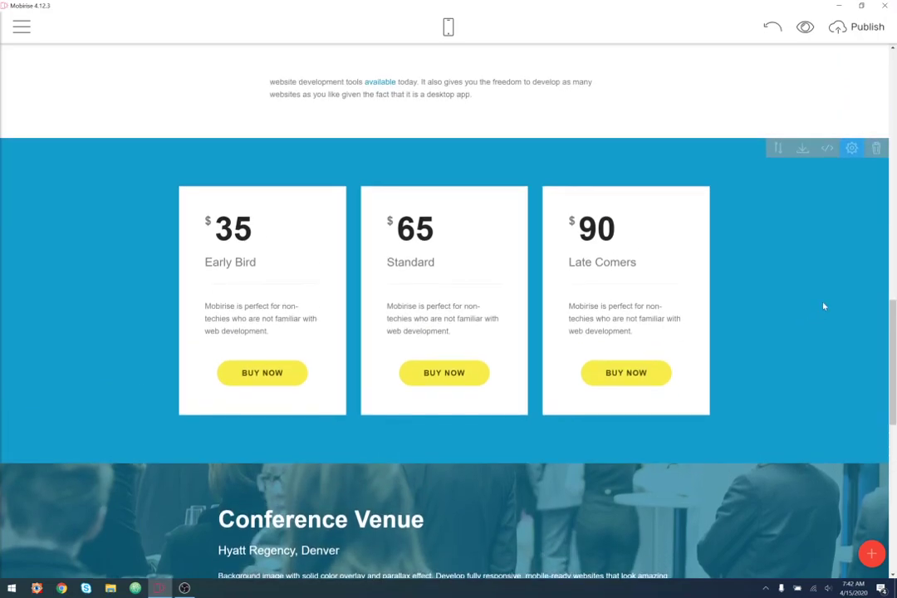
{"action": "left_click", "coordinate": [852, 150]}
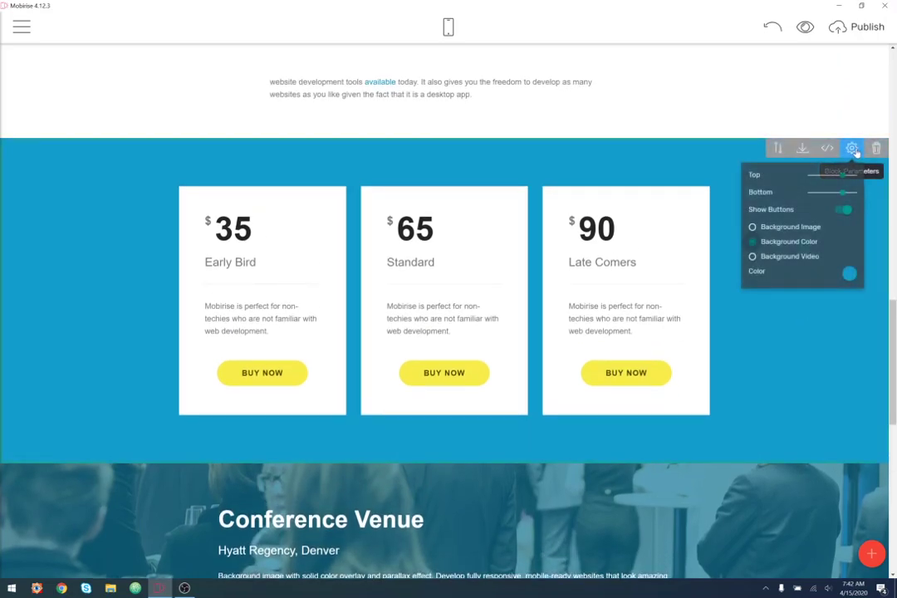
{"action": "left_click", "coordinate": [849, 275]}
{"action": "left_click", "coordinate": [877, 309]}
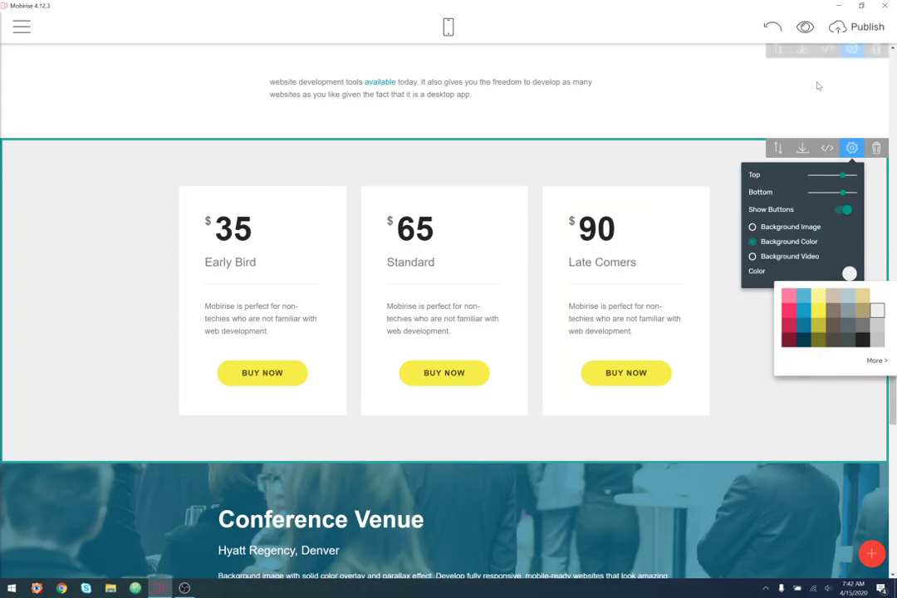
{"action": "left_click", "coordinate": [792, 312]}
Change the venue section's Book A Reservation button to the solid yellow style.
{"action": "scroll", "coordinate": [760, 330], "scroll_direction": "down", "scroll_amount": 3}
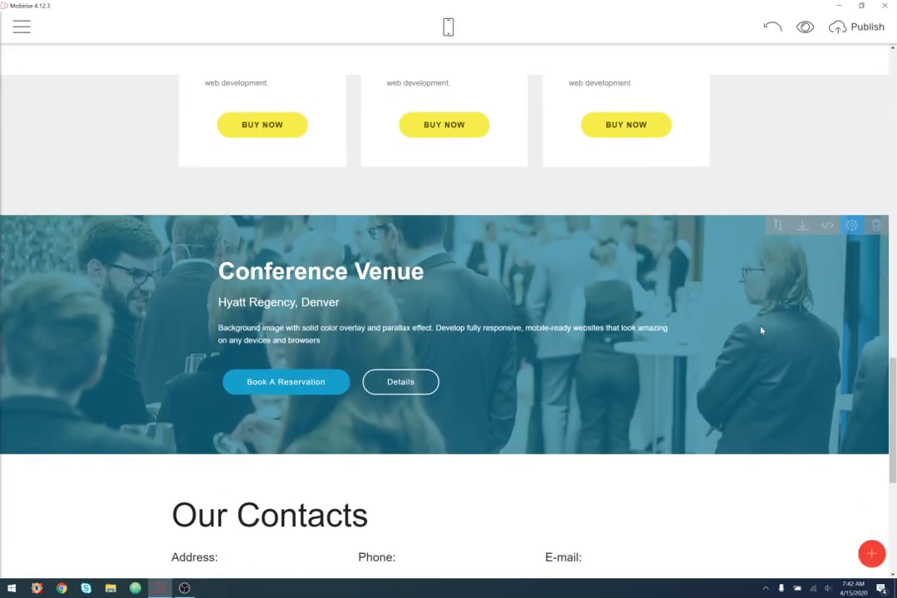
{"action": "scroll", "coordinate": [760, 330], "scroll_direction": "up", "scroll_amount": 12}
{"action": "scroll", "coordinate": [762, 330], "scroll_direction": "down", "scroll_amount": 5}
{"action": "scroll", "coordinate": [760, 331], "scroll_direction": "down", "scroll_amount": 8}
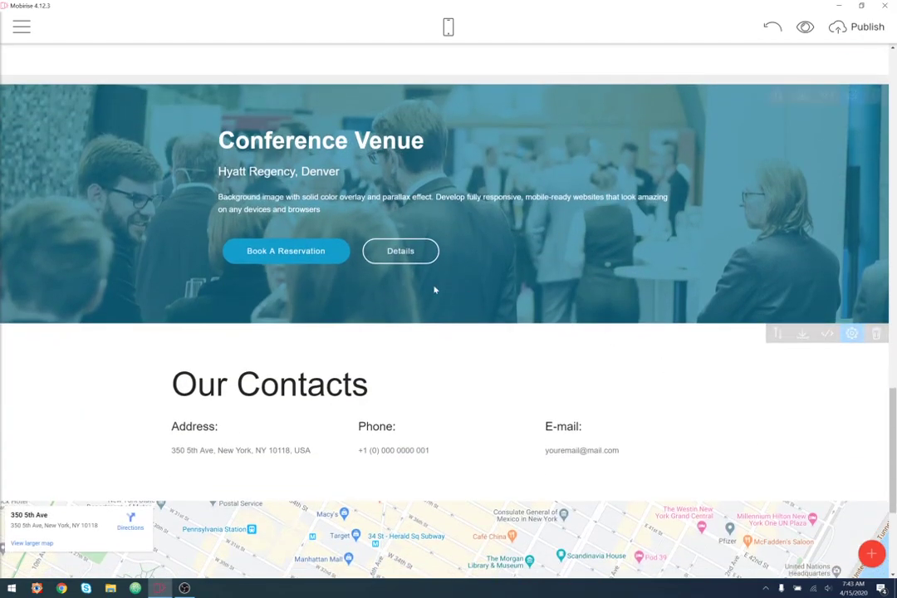
{"action": "left_click", "coordinate": [322, 250]}
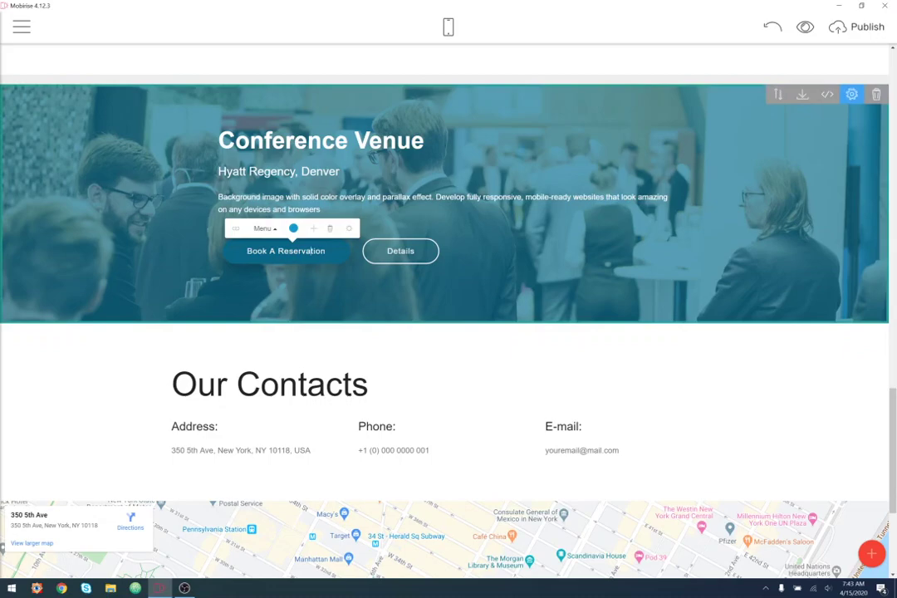
{"action": "left_click", "coordinate": [293, 229]}
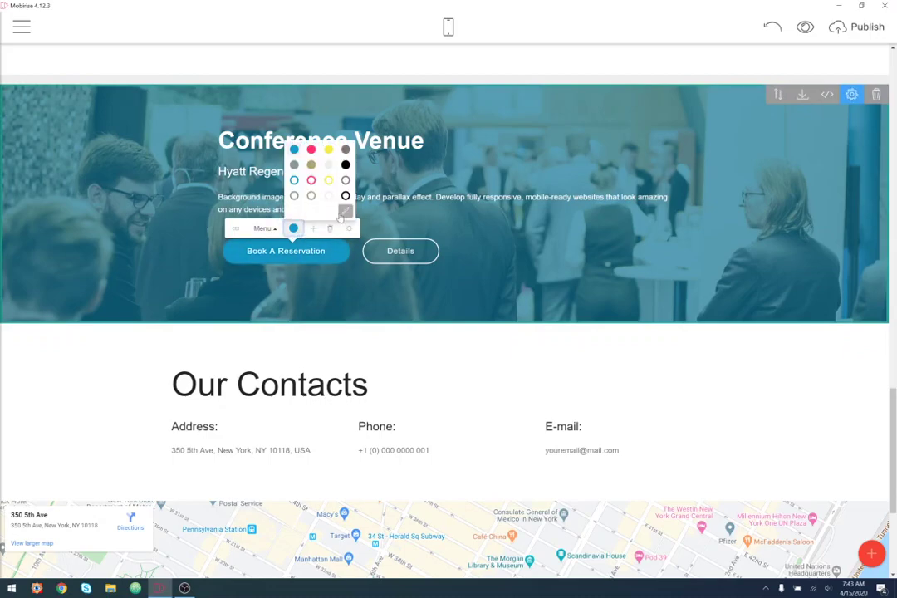
{"action": "left_click", "coordinate": [329, 151]}
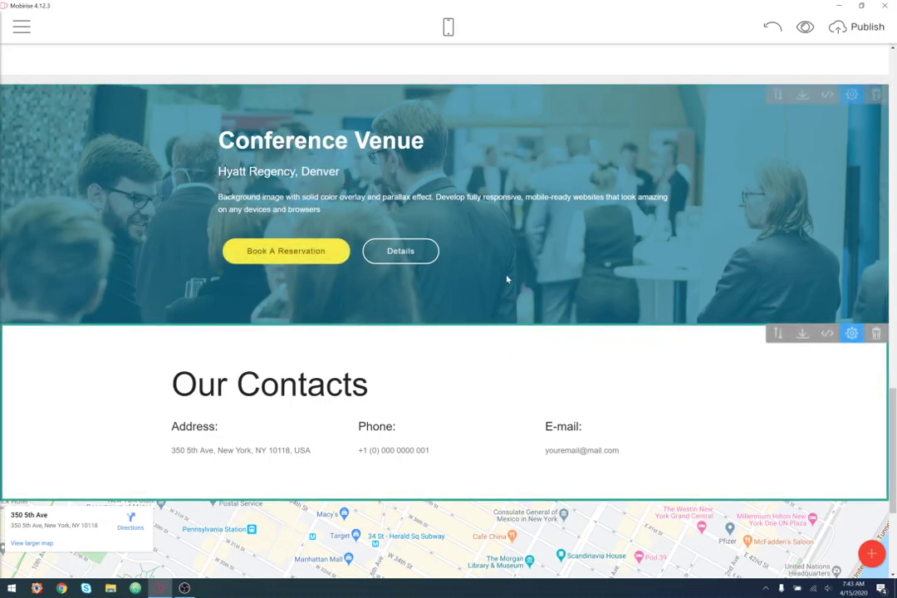
Change the hero section's PURCHASE TICKETS button to the solid yellow style.
{"action": "scroll", "coordinate": [482, 291], "scroll_direction": "up", "scroll_amount": 3}
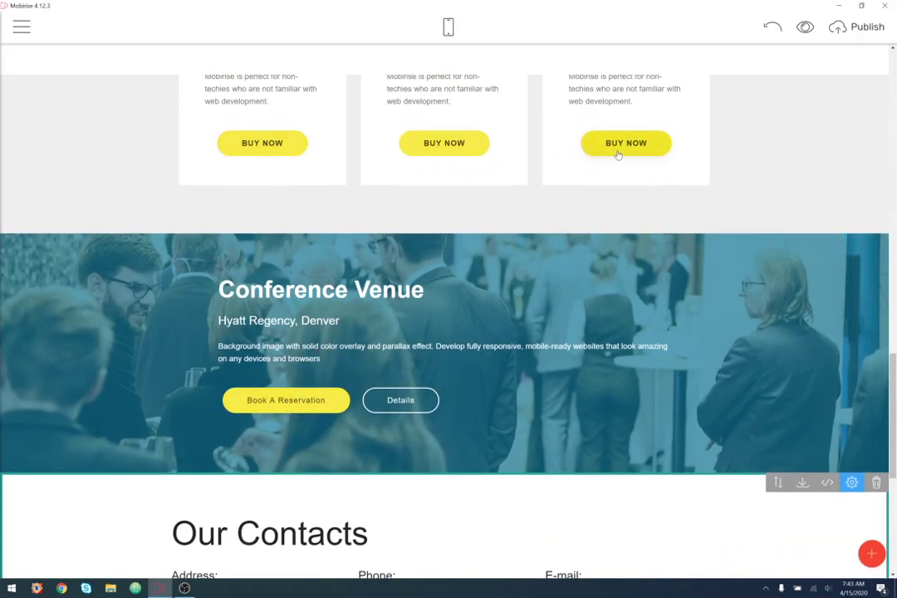
{"action": "scroll", "coordinate": [773, 255], "scroll_direction": "up", "scroll_amount": 8}
{"action": "scroll", "coordinate": [773, 260], "scroll_direction": "up", "scroll_amount": 10}
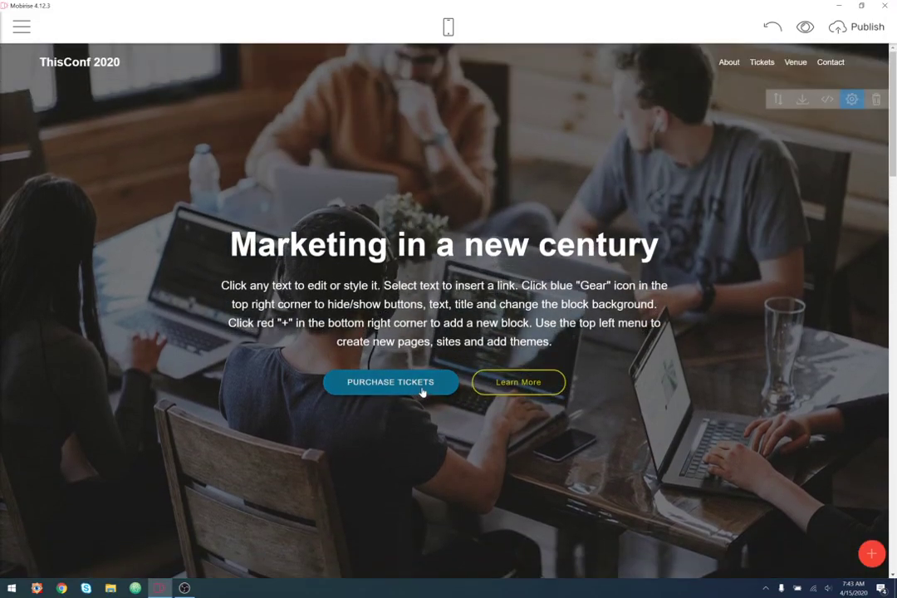
{"action": "left_click", "coordinate": [420, 392]}
{"action": "left_click", "coordinate": [398, 360]}
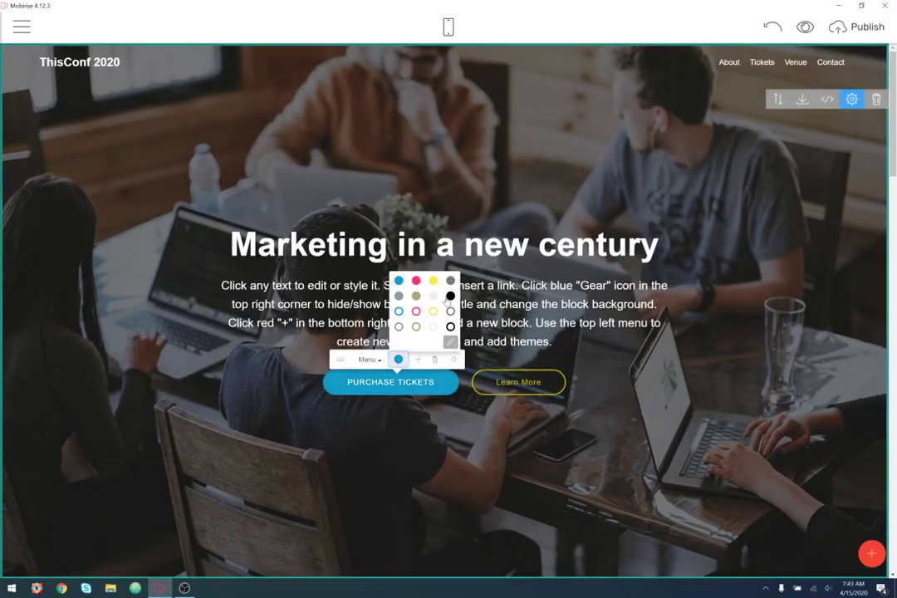
{"action": "left_click", "coordinate": [430, 283]}
Try the blue outline style on the hero section's Learn More button.
{"action": "left_click", "coordinate": [541, 382]}
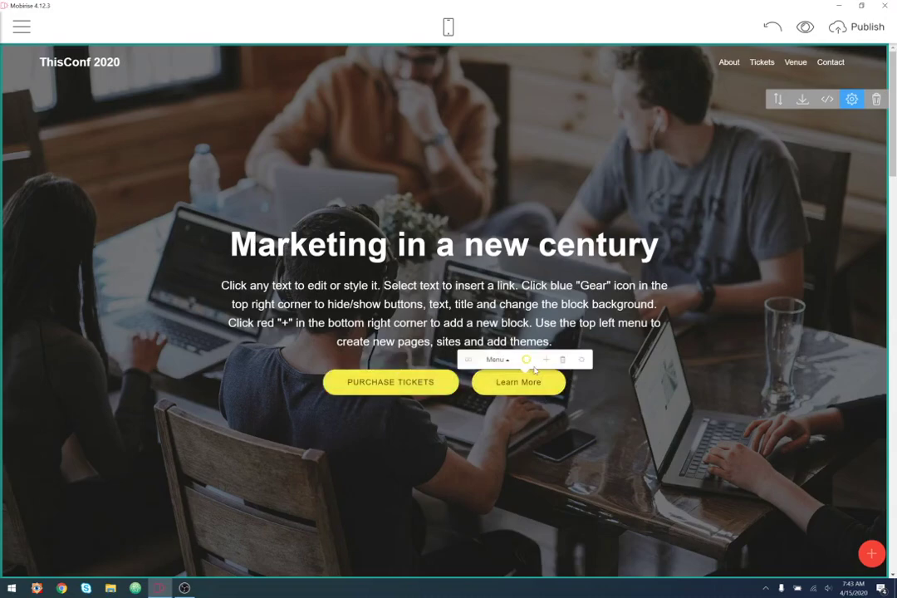
{"action": "left_click", "coordinate": [525, 358]}
{"action": "left_click", "coordinate": [527, 312]}
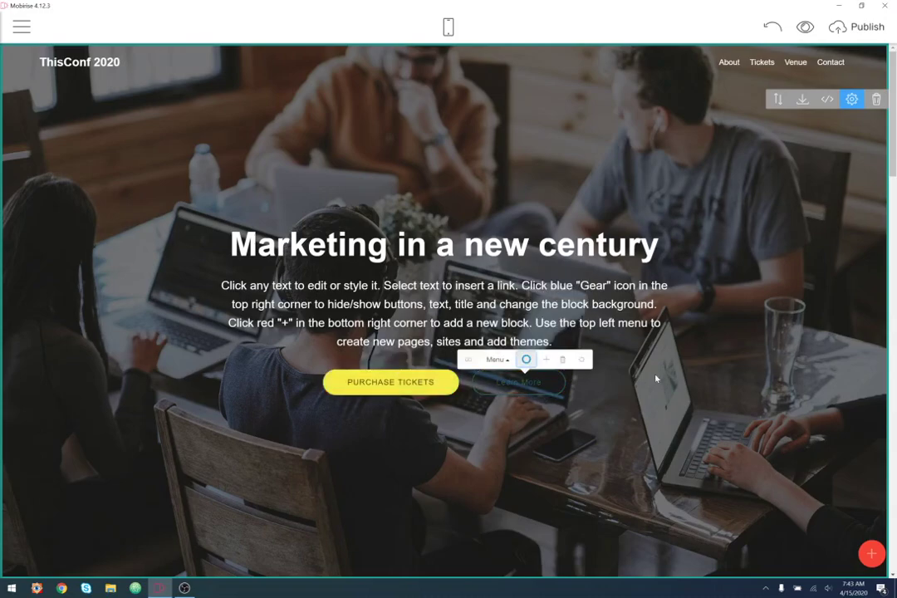
Set the hero section's Learn More button to the white outline style.
{"action": "left_click", "coordinate": [538, 382]}
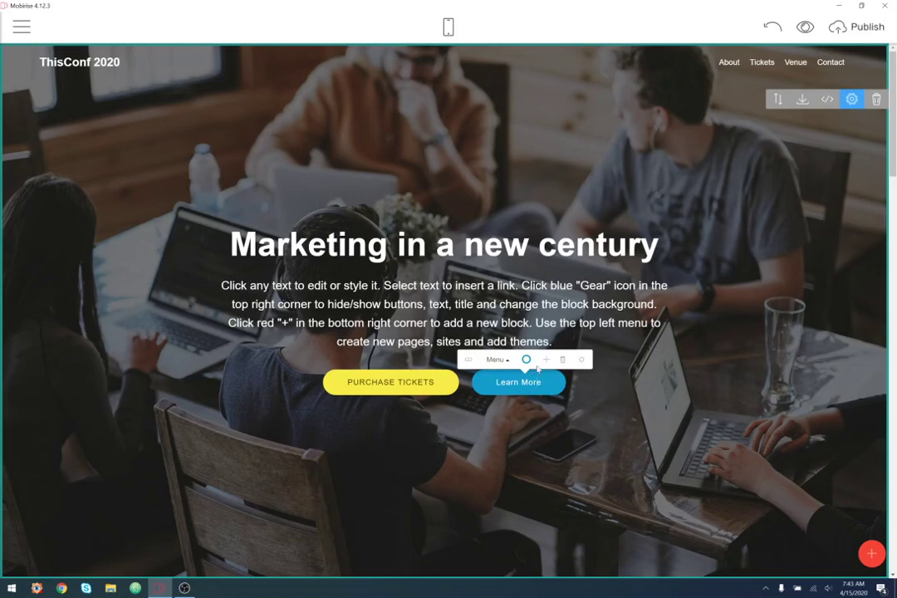
{"action": "left_click", "coordinate": [526, 359]}
{"action": "left_click", "coordinate": [559, 332]}
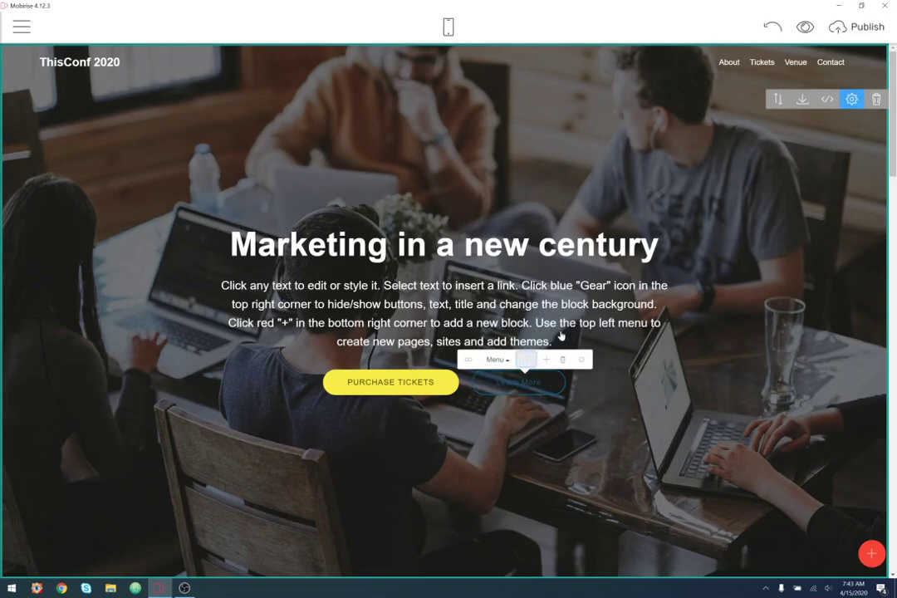
Make the PURCHASE TICKETS button's label bold in the hero section.
{"action": "scroll", "coordinate": [706, 382], "scroll_direction": "down", "scroll_amount": 5}
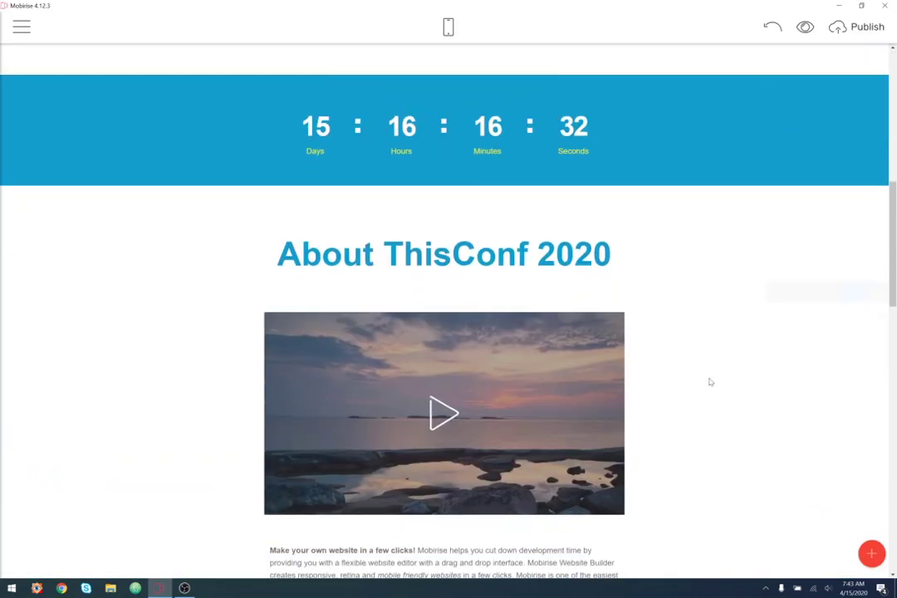
{"action": "scroll", "coordinate": [710, 382], "scroll_direction": "down", "scroll_amount": 8}
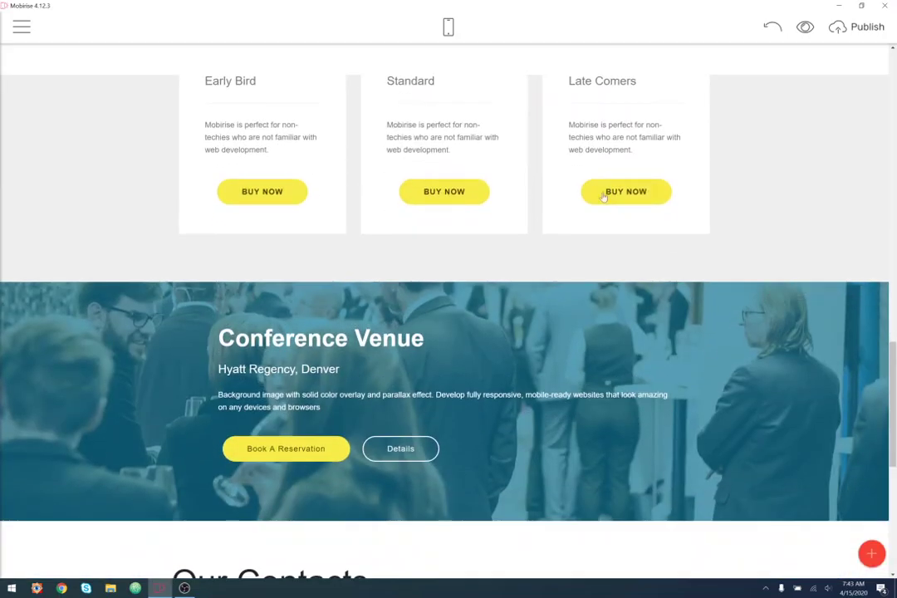
{"action": "scroll", "coordinate": [594, 206], "scroll_direction": "up", "scroll_amount": 10}
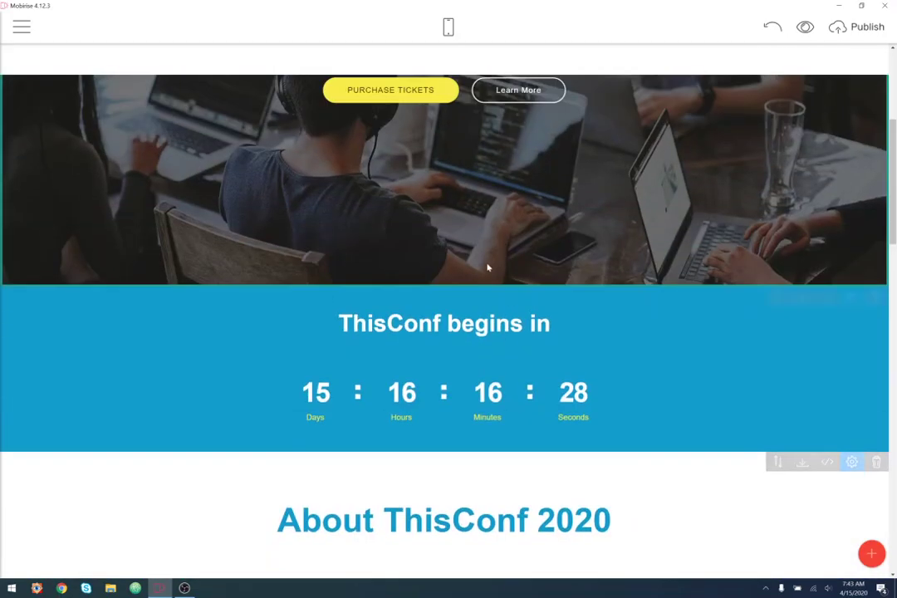
{"action": "scroll", "coordinate": [489, 267], "scroll_direction": "up", "scroll_amount": 3}
{"action": "left_click", "coordinate": [426, 271]}
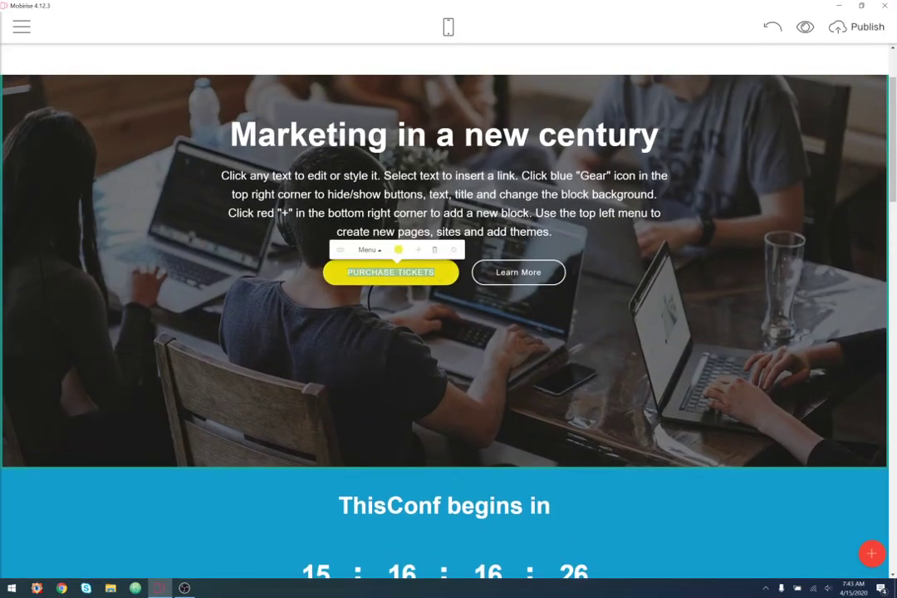
{"action": "key", "text": "ctrl+b"}
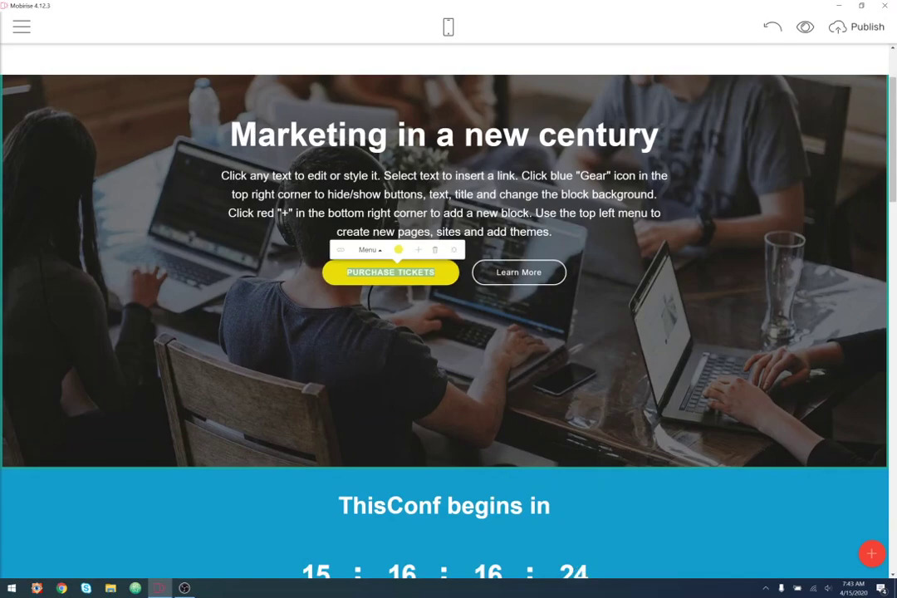
{"action": "left_click", "coordinate": [695, 488]}
Make the Book A Reservation and Details button labels bold in the Conference Venue section.
{"action": "scroll", "coordinate": [645, 408], "scroll_direction": "down", "scroll_amount": 1}
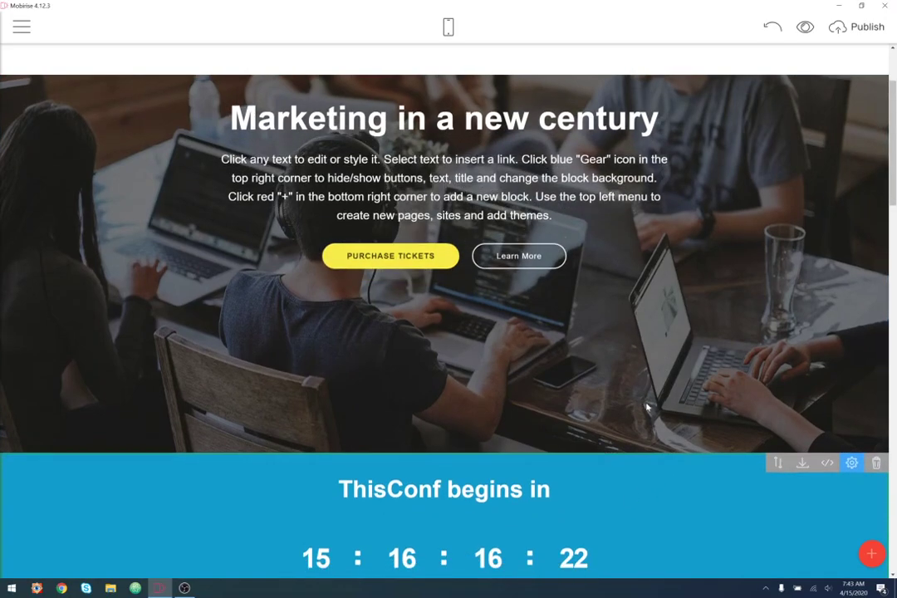
{"action": "scroll", "coordinate": [645, 408], "scroll_direction": "down", "scroll_amount": 15}
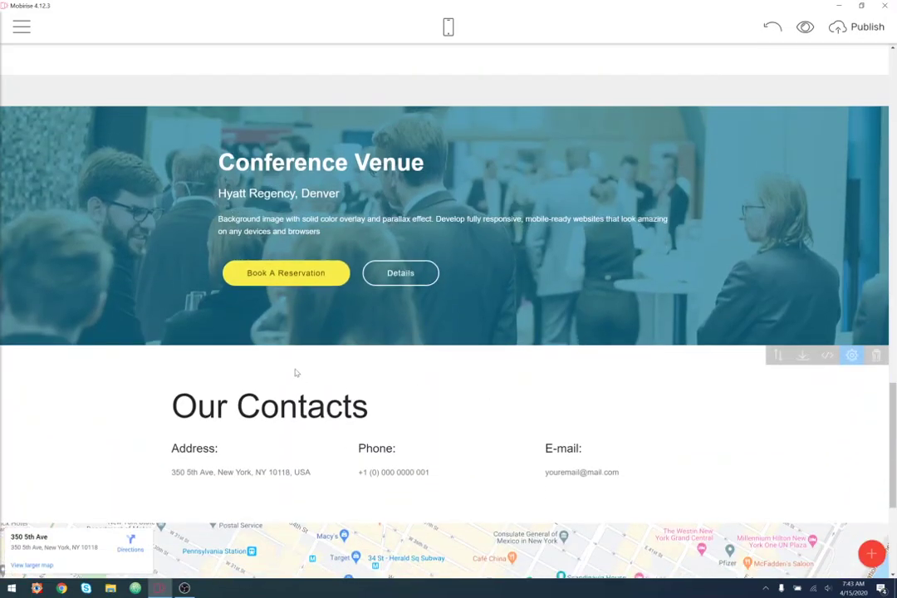
{"action": "left_click", "coordinate": [286, 272]}
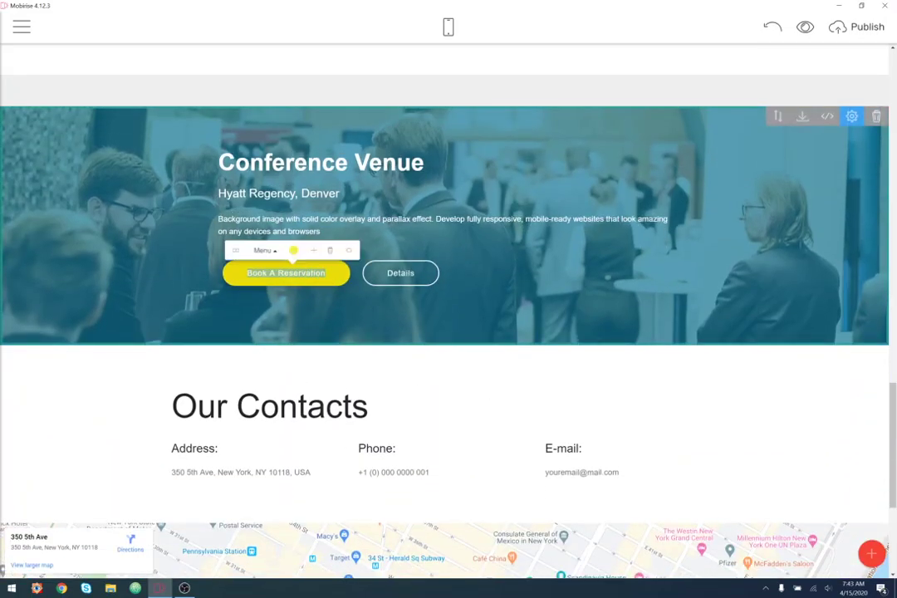
{"action": "key", "text": "ctrl+b"}
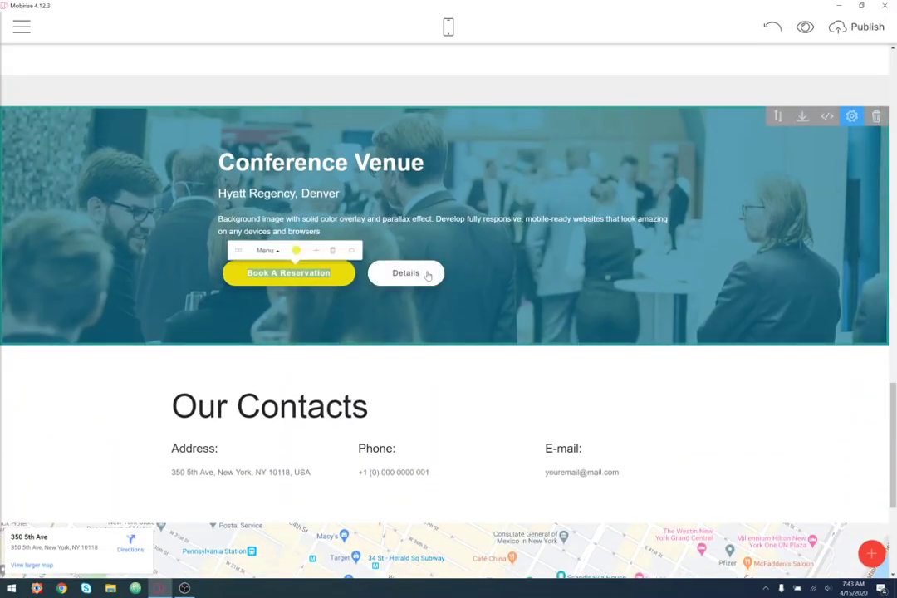
{"action": "left_click", "coordinate": [399, 281]}
{"action": "key", "text": "ctrl+b"}
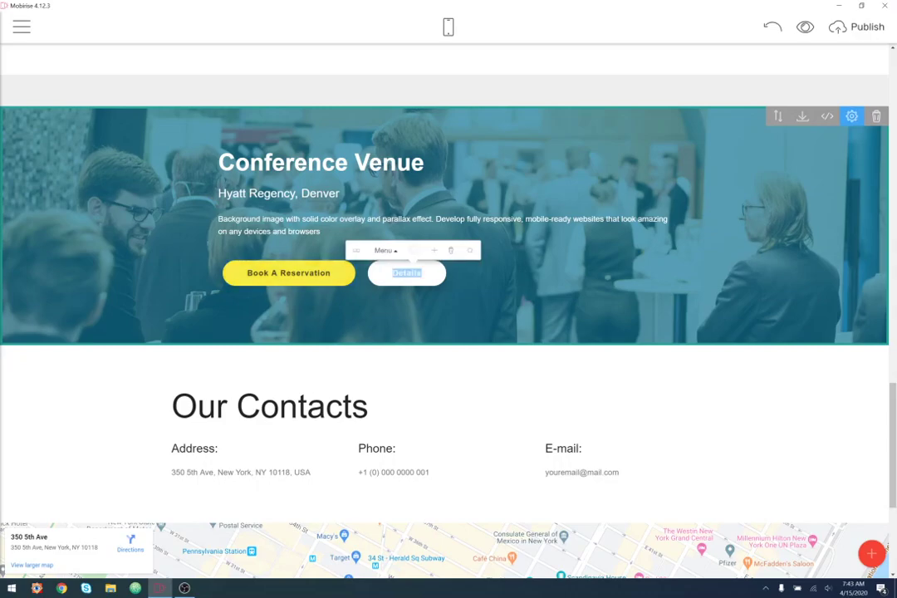
{"action": "left_click", "coordinate": [675, 399]}
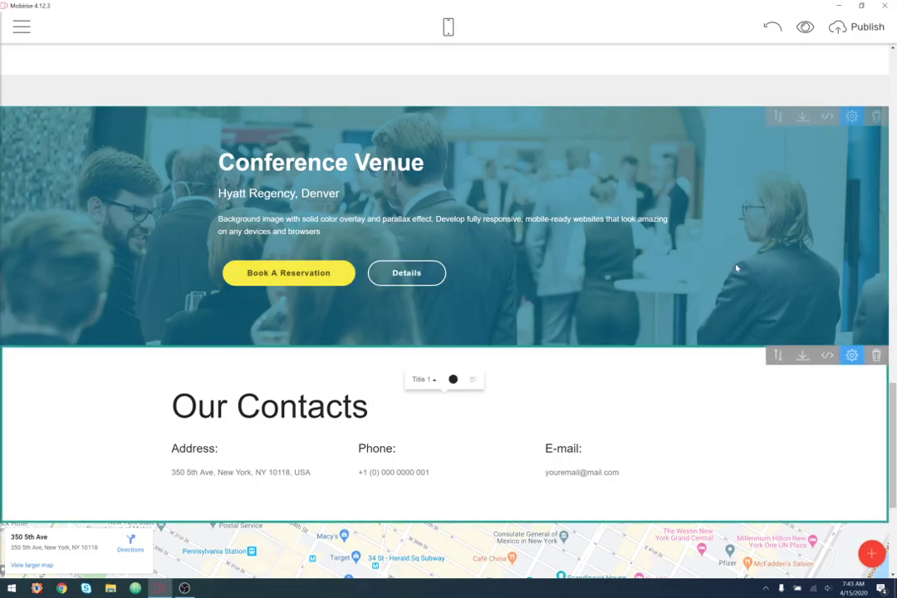
Set the Conference Venue section's overlay opacity to 0.8.
{"action": "scroll", "coordinate": [735, 268], "scroll_direction": "down", "scroll_amount": 2}
{"action": "scroll", "coordinate": [735, 267], "scroll_direction": "up", "scroll_amount": 15}
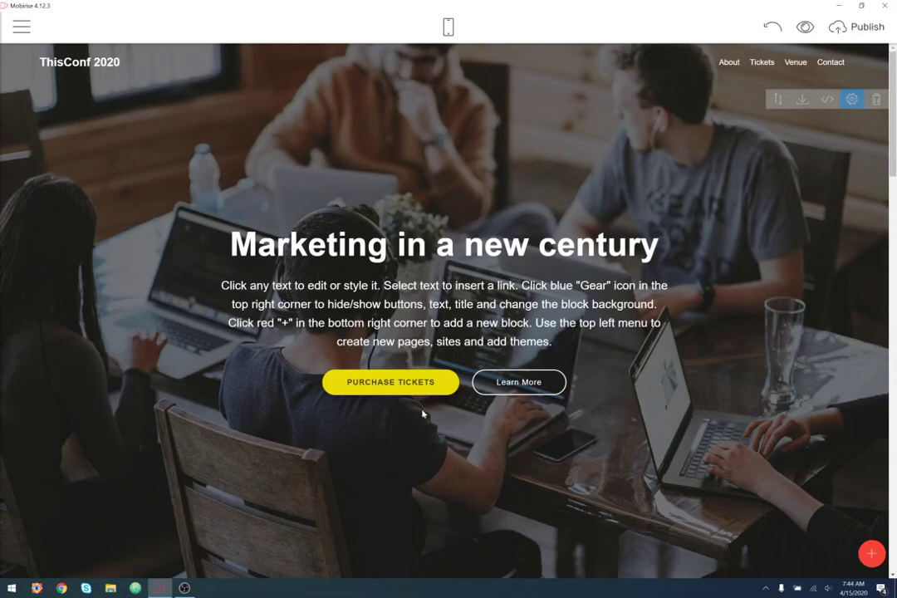
{"action": "scroll", "coordinate": [646, 404], "scroll_direction": "down", "scroll_amount": 3}
{"action": "scroll", "coordinate": [690, 400], "scroll_direction": "down", "scroll_amount": 10}
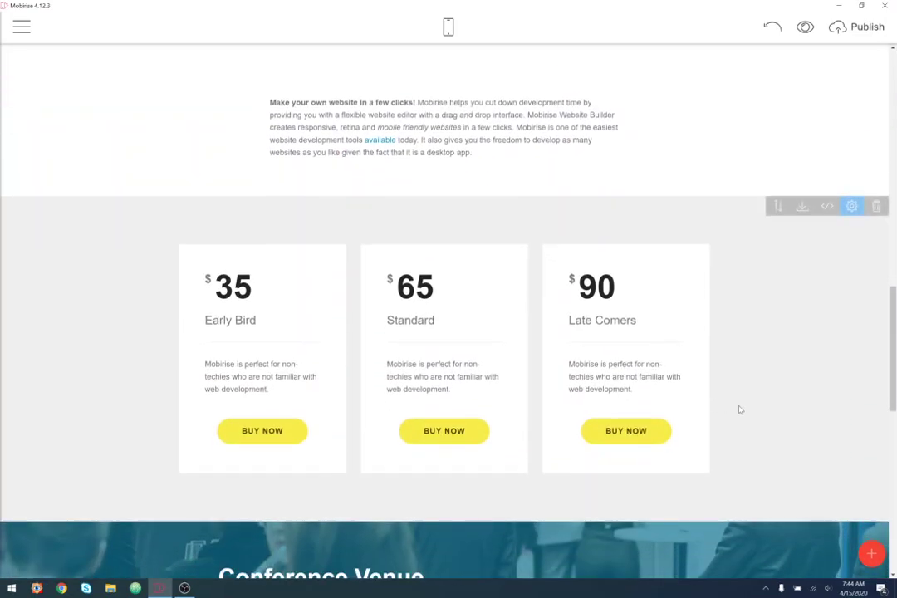
{"action": "scroll", "coordinate": [739, 409], "scroll_direction": "down", "scroll_amount": 2}
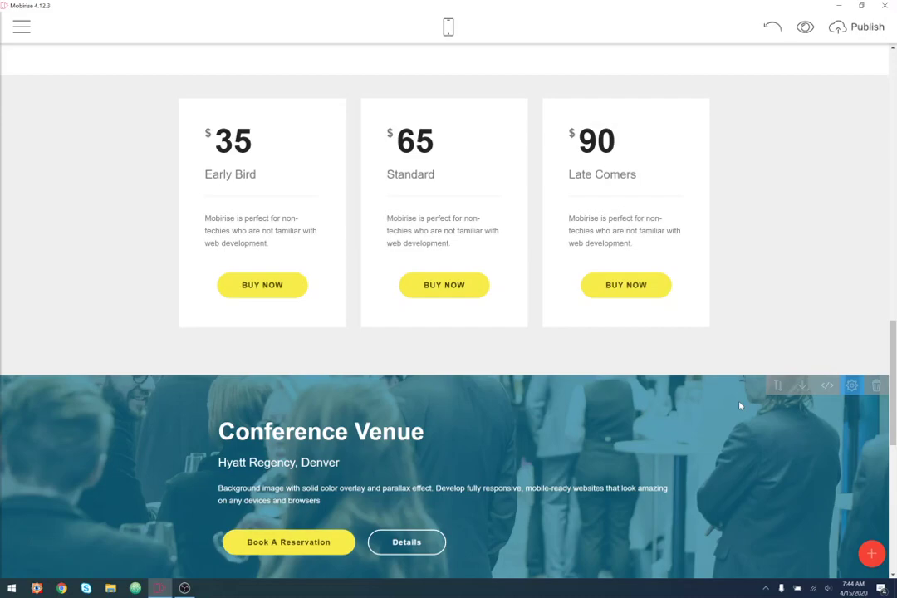
{"action": "scroll", "coordinate": [739, 405], "scroll_direction": "down", "scroll_amount": 5}
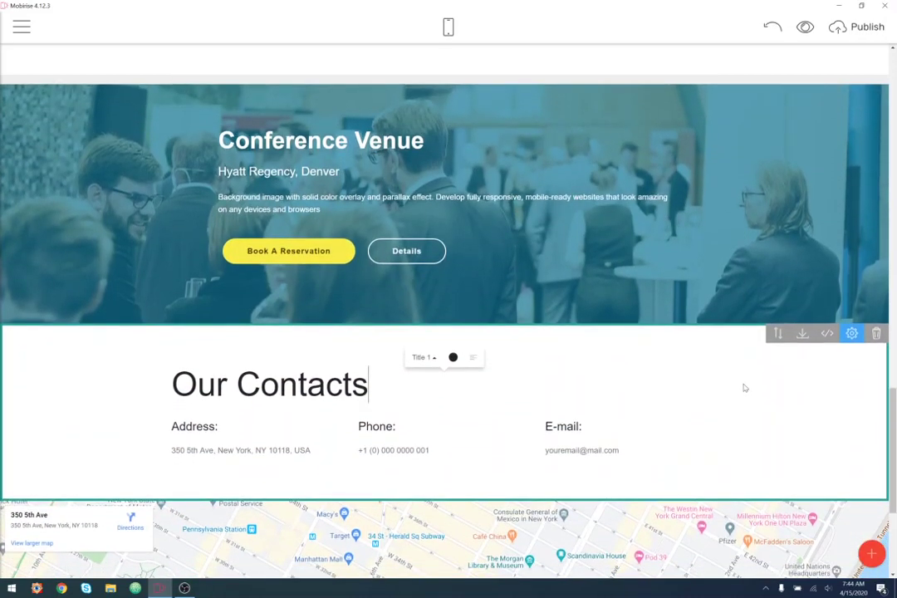
{"action": "left_click", "coordinate": [852, 95]}
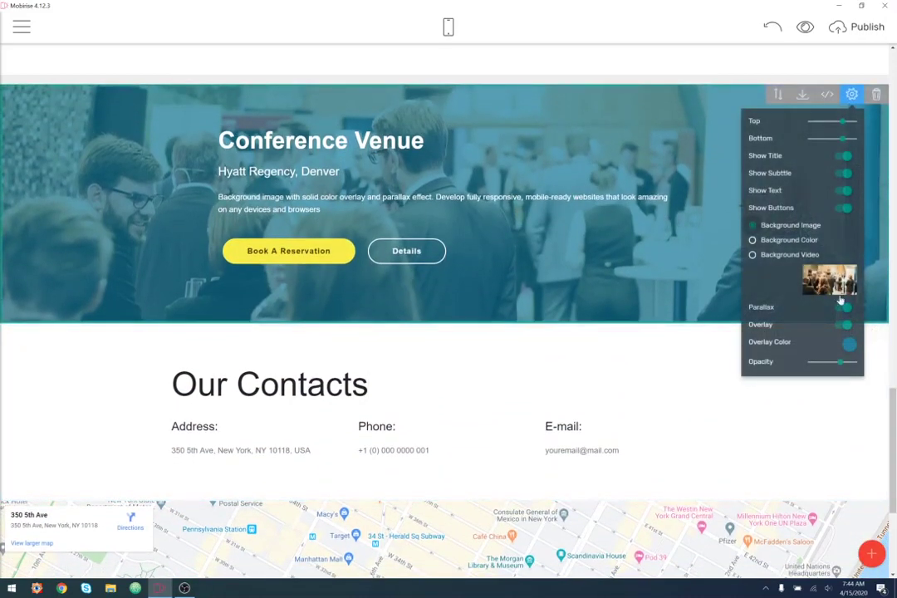
{"action": "left_click_drag", "start_coordinate": [840, 362], "coordinate": [845, 362]}
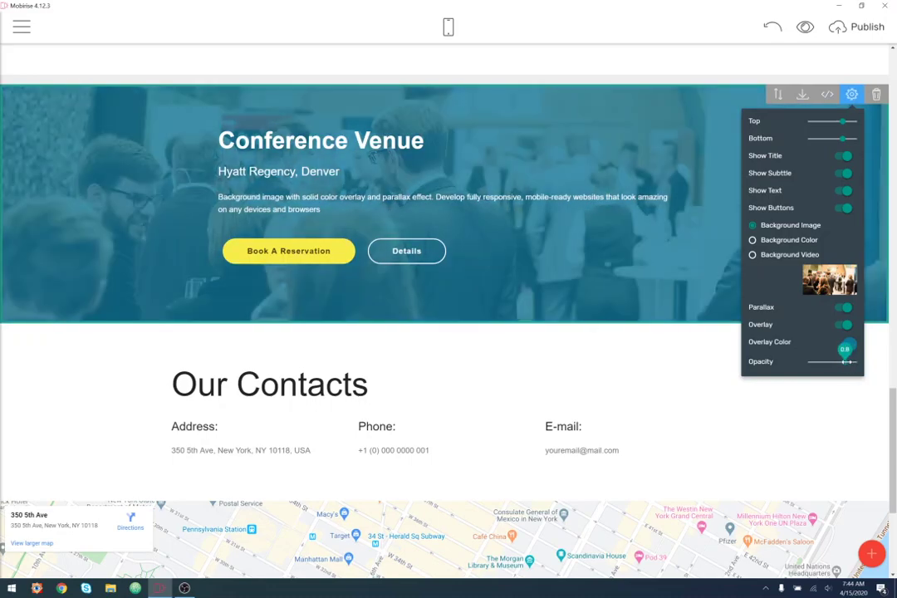
Replace the "Our Contacts" heading with "Contact".
{"action": "scroll", "coordinate": [711, 410], "scroll_direction": "up", "scroll_amount": 1}
{"action": "scroll", "coordinate": [712, 392], "scroll_direction": "up", "scroll_amount": 4}
{"action": "scroll", "coordinate": [714, 390], "scroll_direction": "down", "scroll_amount": 7}
{"action": "scroll", "coordinate": [721, 387], "scroll_direction": "down", "scroll_amount": 1}
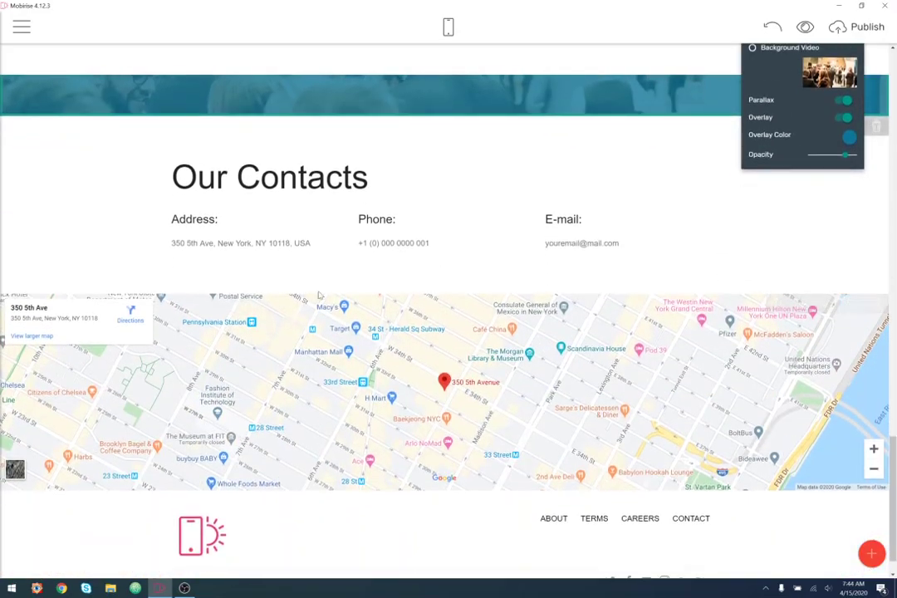
{"action": "left_click_drag", "start_coordinate": [370, 176], "coordinate": [149, 176]}
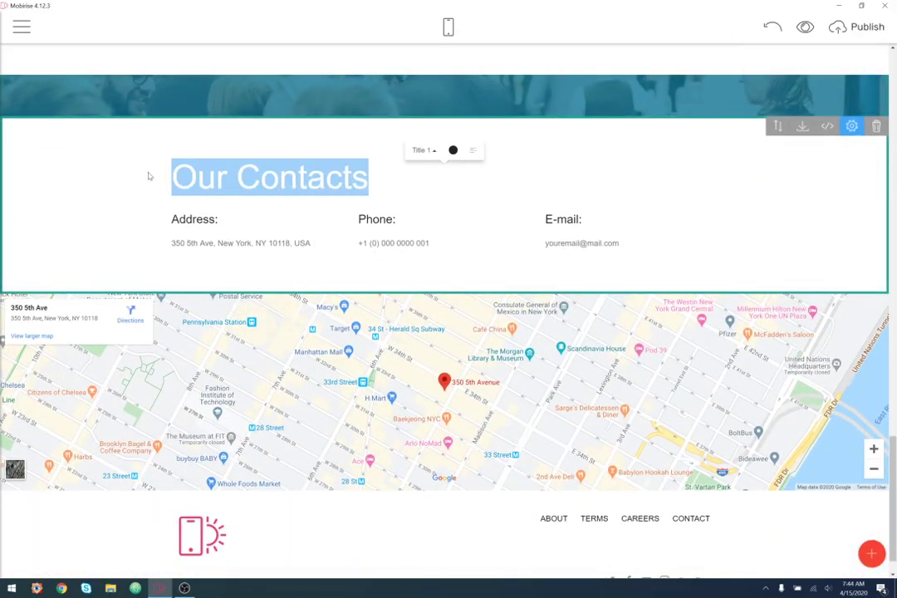
{"action": "type", "text": "Contact"}
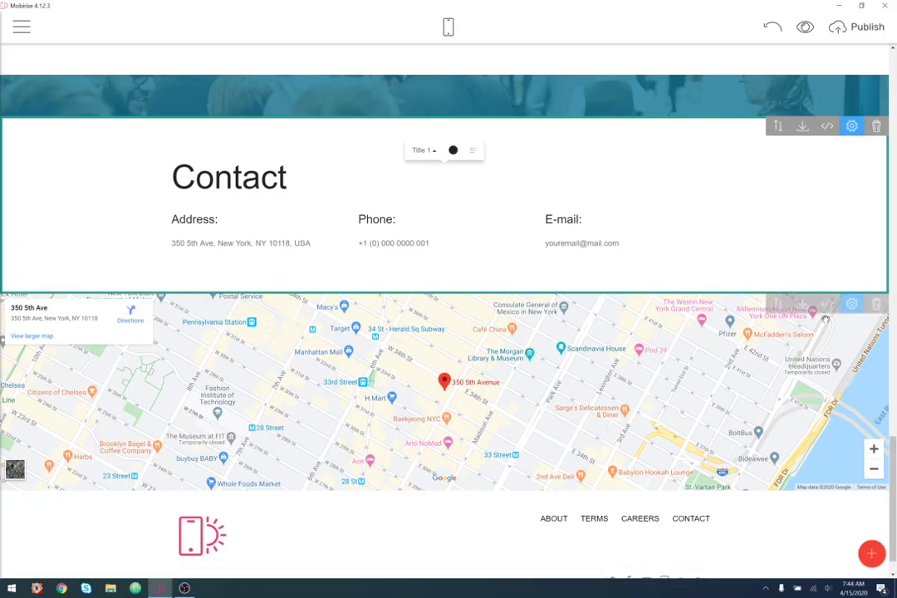
Open the map block's settings and read the linked help article on adding a Google map by embed code.
{"action": "left_click", "coordinate": [851, 305]}
{"action": "left_click_drag", "start_coordinate": [784, 358], "coordinate": [740, 339]}
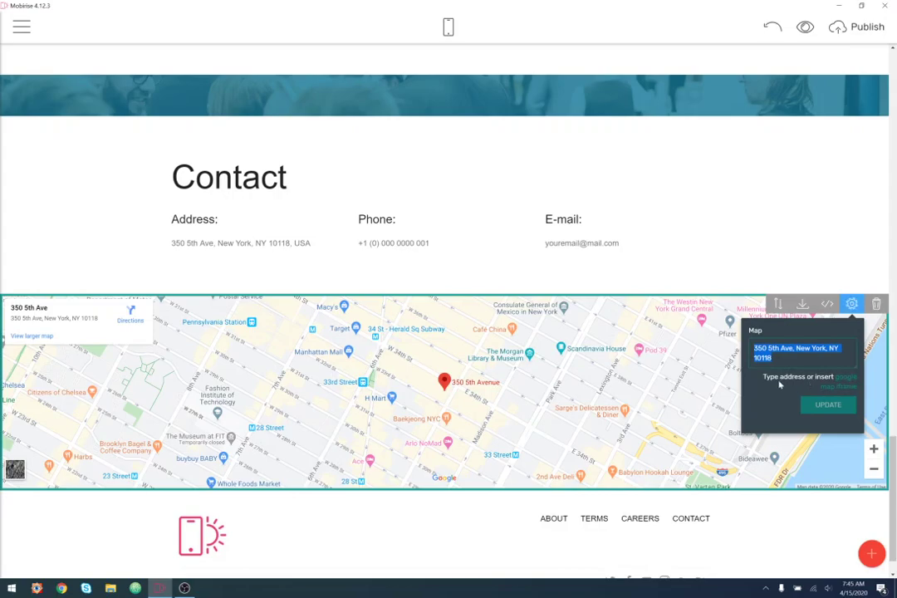
{"action": "left_click", "coordinate": [848, 387]}
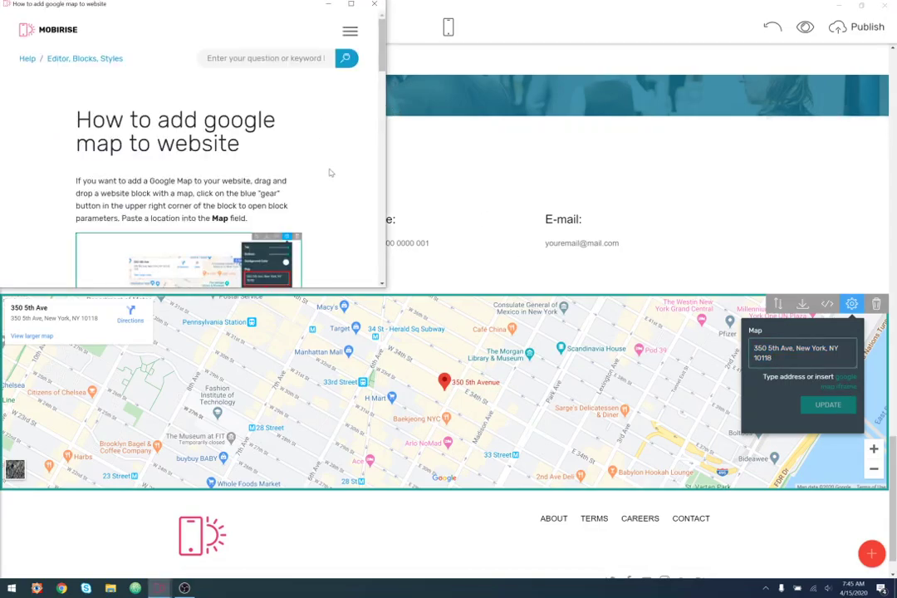
{"action": "scroll", "coordinate": [330, 174], "scroll_direction": "down", "scroll_amount": 4}
{"action": "scroll", "coordinate": [328, 166], "scroll_direction": "up", "scroll_amount": 2}
{"action": "scroll", "coordinate": [334, 176], "scroll_direction": "up", "scroll_amount": 1}
{"action": "scroll", "coordinate": [334, 176], "scroll_direction": "down", "scroll_amount": 6}
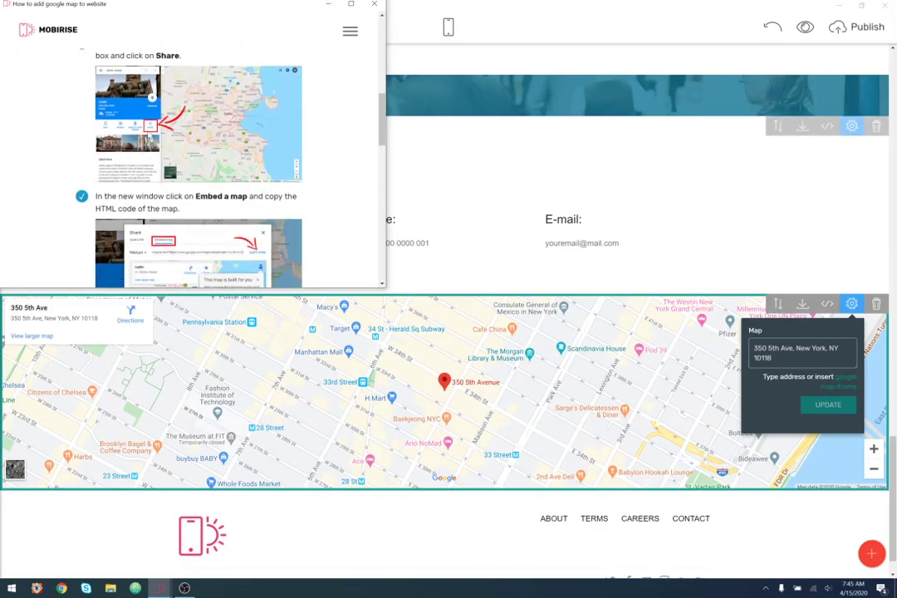
Read the rest of the Google map help article through the HTML embedding instructions and dismiss its window.
{"action": "scroll", "coordinate": [307, 185], "scroll_direction": "down", "scroll_amount": 7}
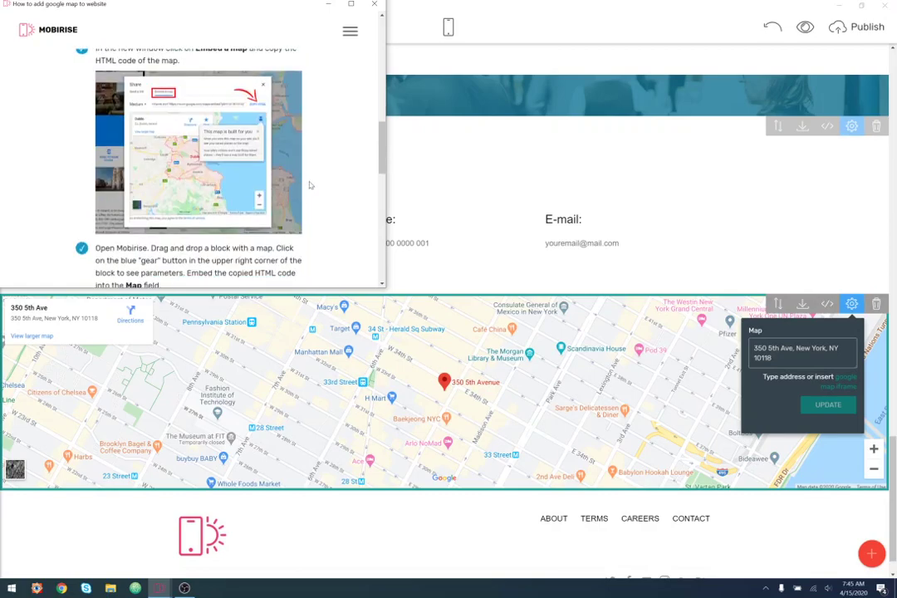
{"action": "scroll", "coordinate": [308, 184], "scroll_direction": "down", "scroll_amount": 5}
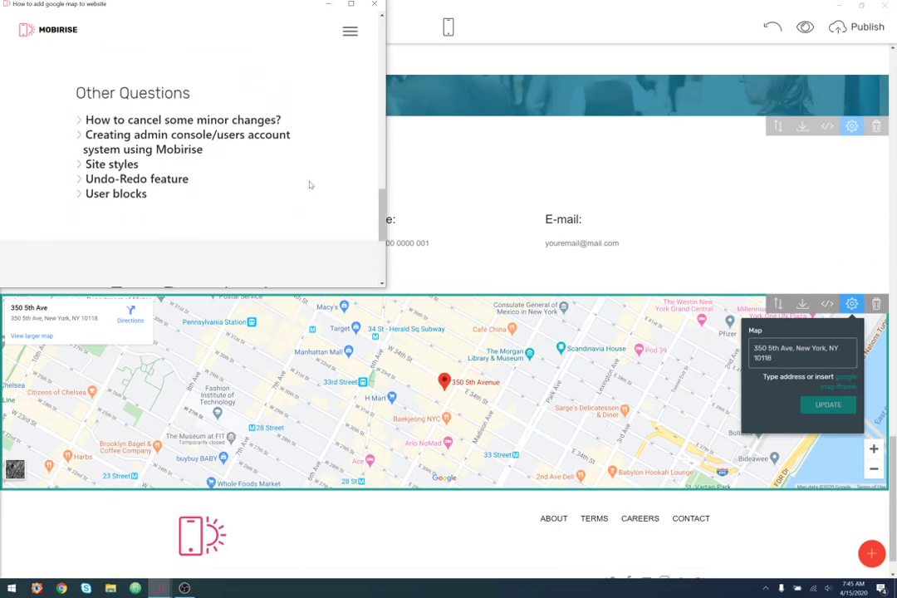
{"action": "left_click", "coordinate": [327, 4]}
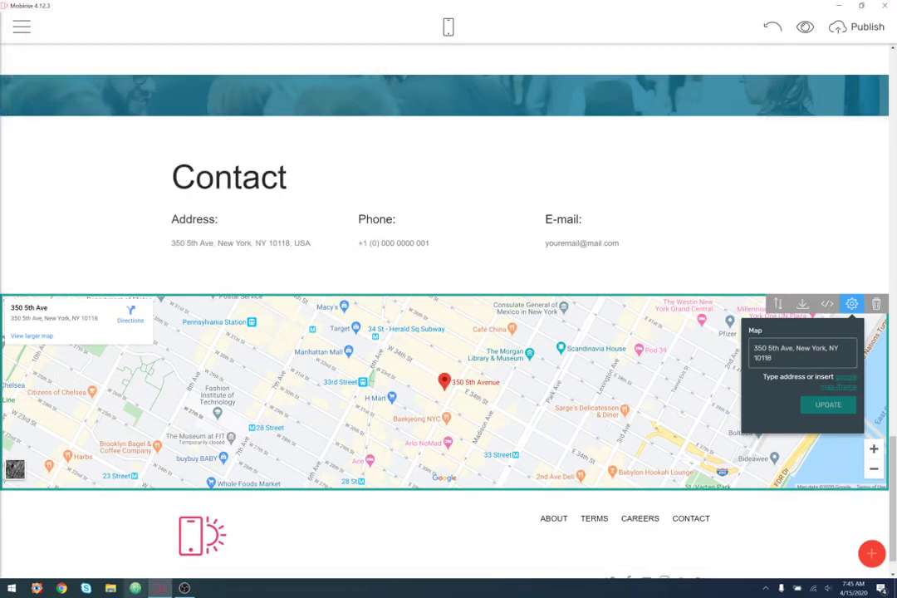
Switch to Chrome and open Google Maps at maps.google.com.
{"action": "left_click", "coordinate": [65, 588]}
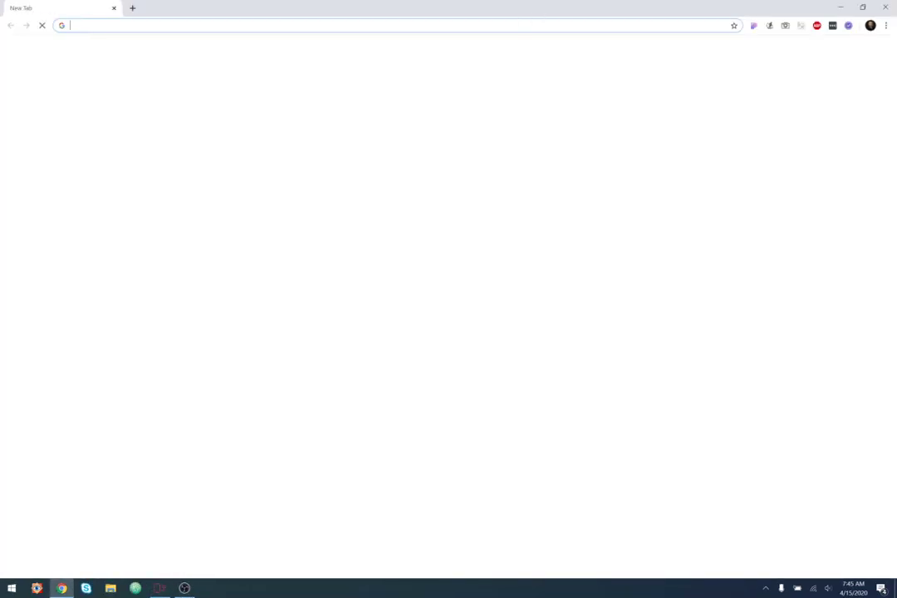
{"action": "type", "text": "m"}
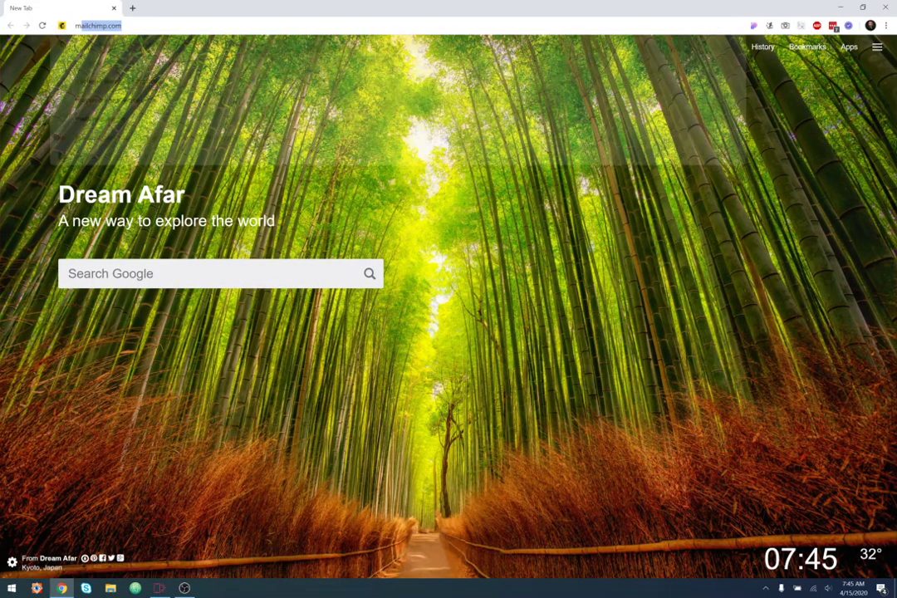
{"action": "type", "text": "aps.google"}
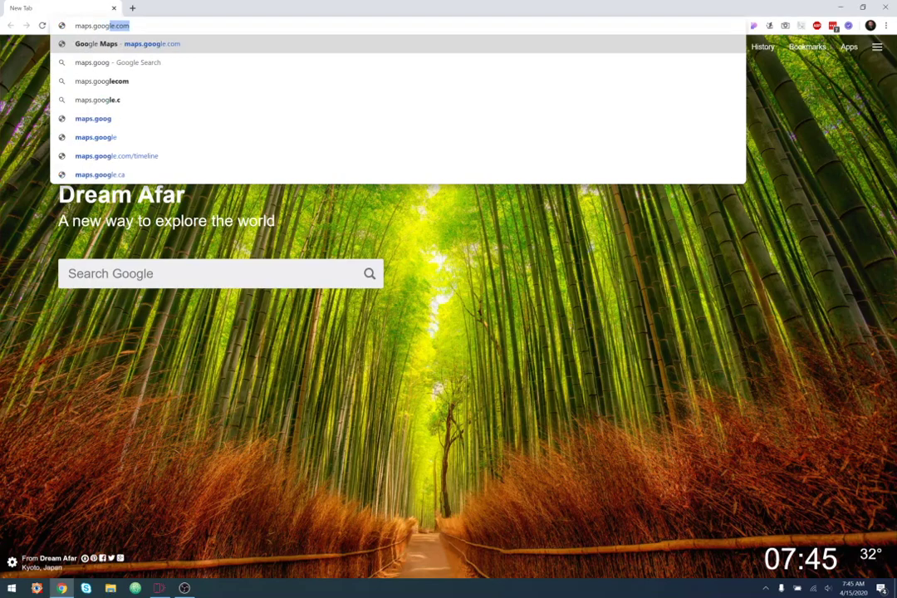
{"action": "key", "text": "Return"}
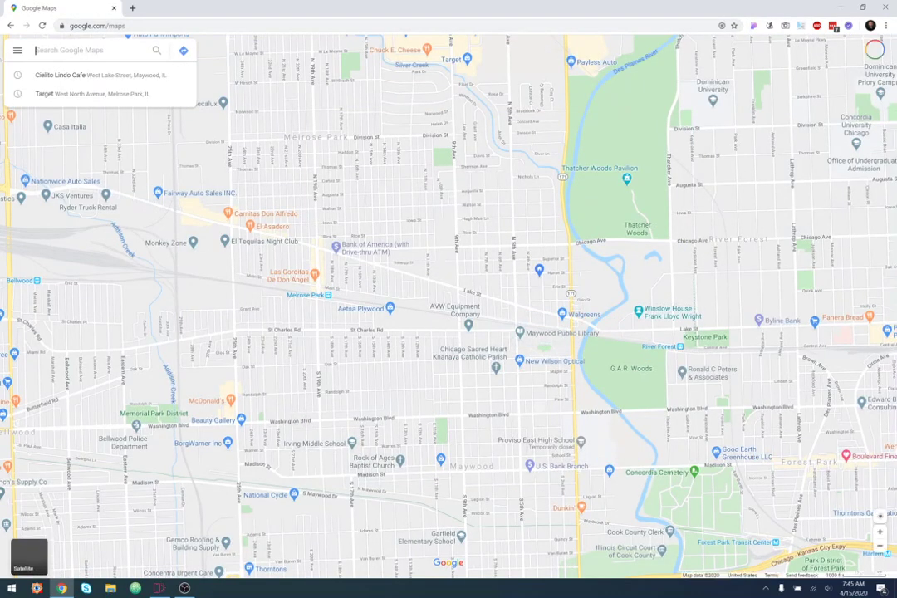
Search for "hyatt regency denver" and copy the address of the Hyatt Regency Denver At Colorado Convention Center.
{"action": "type", "text": "hyatt r"}
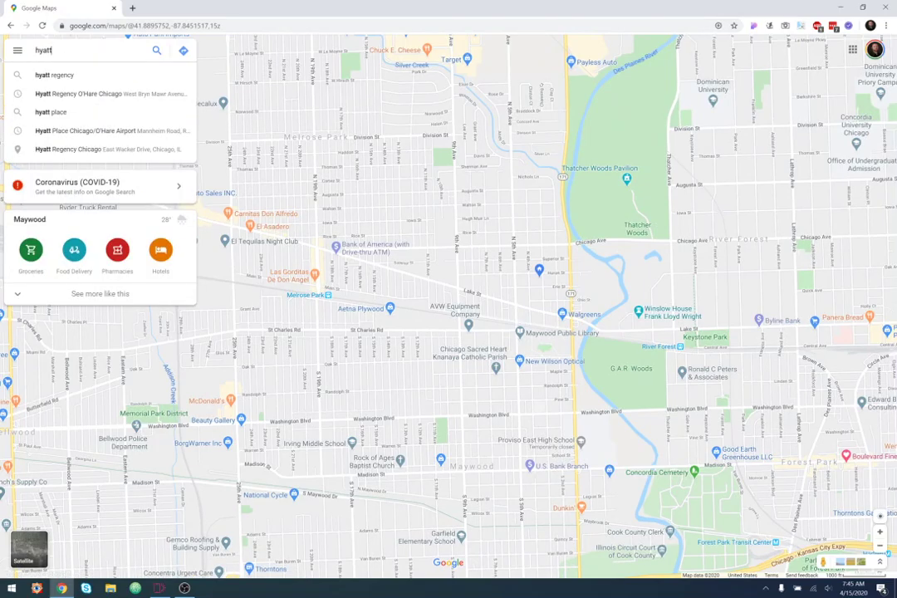
{"action": "type", "text": "egency denver"}
{"action": "key", "text": "Return"}
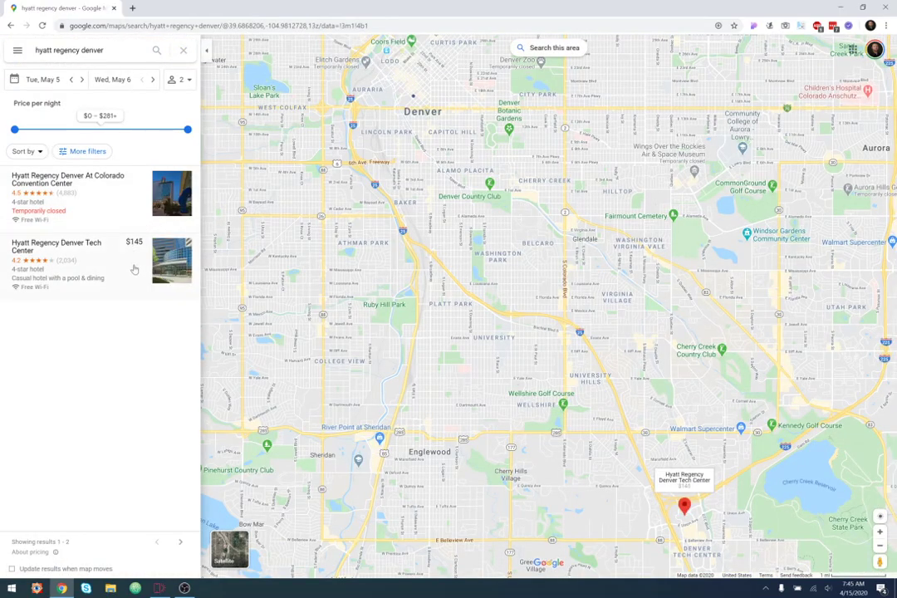
{"action": "left_click", "coordinate": [98, 208]}
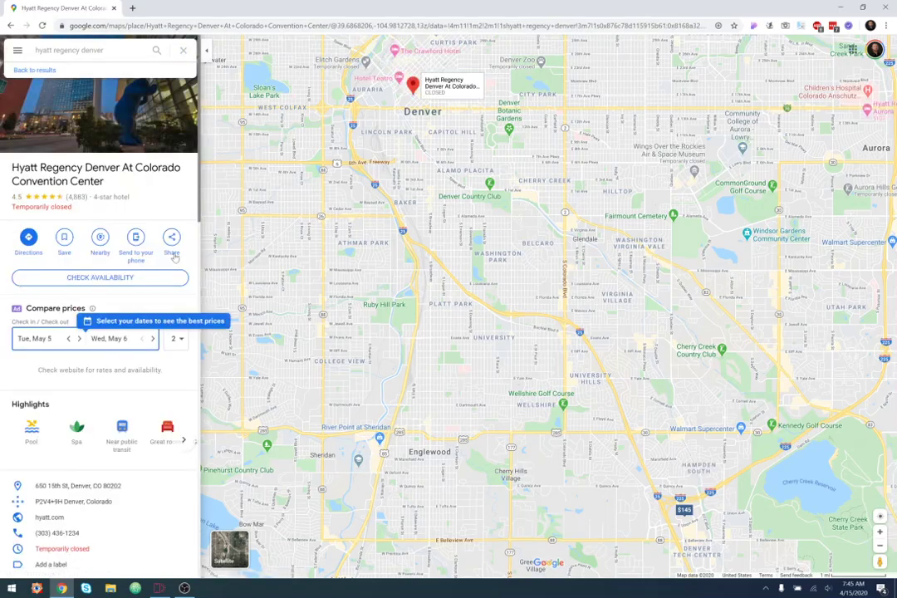
{"action": "scroll", "coordinate": [94, 385], "scroll_direction": "down", "scroll_amount": 3}
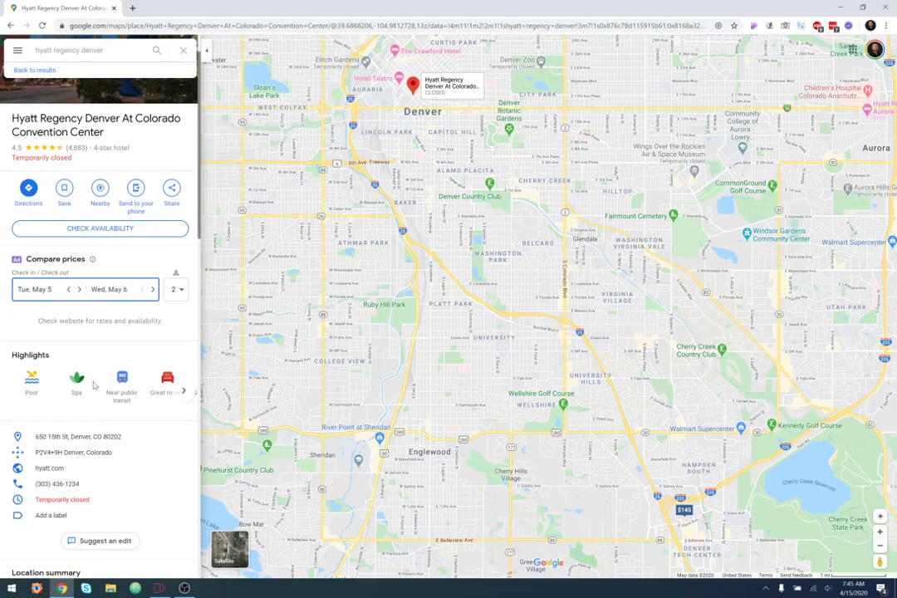
{"action": "left_click_drag", "start_coordinate": [122, 293], "coordinate": [31, 290]}
{"action": "left_click", "coordinate": [184, 290]}
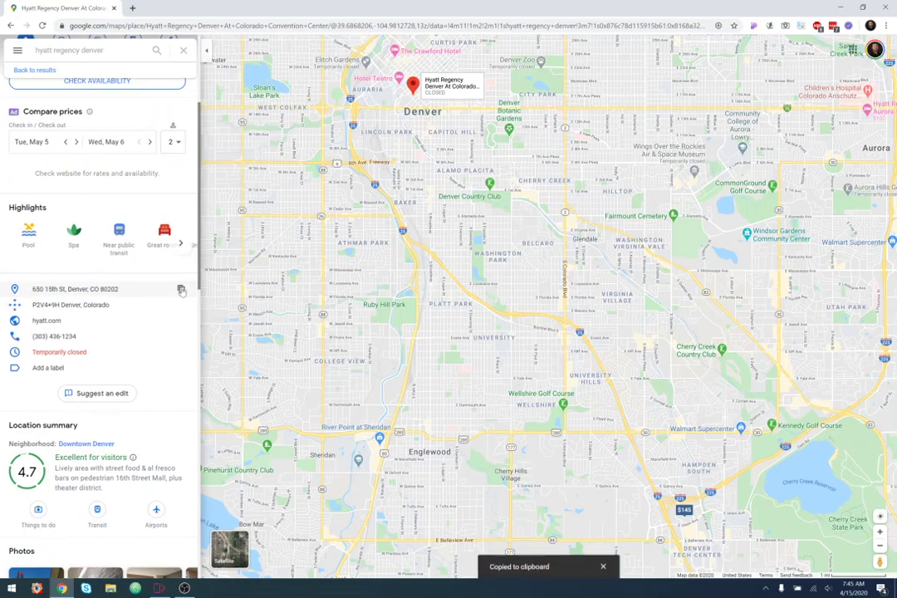
Switch back to Mobirise, replace the map block's address with the copied hotel address, and update the map.
{"action": "left_click", "coordinate": [161, 590]}
{"action": "key", "text": "ctrl+a"}
{"action": "key", "text": "BackSpace"}
{"action": "key", "text": "ctrl+v"}
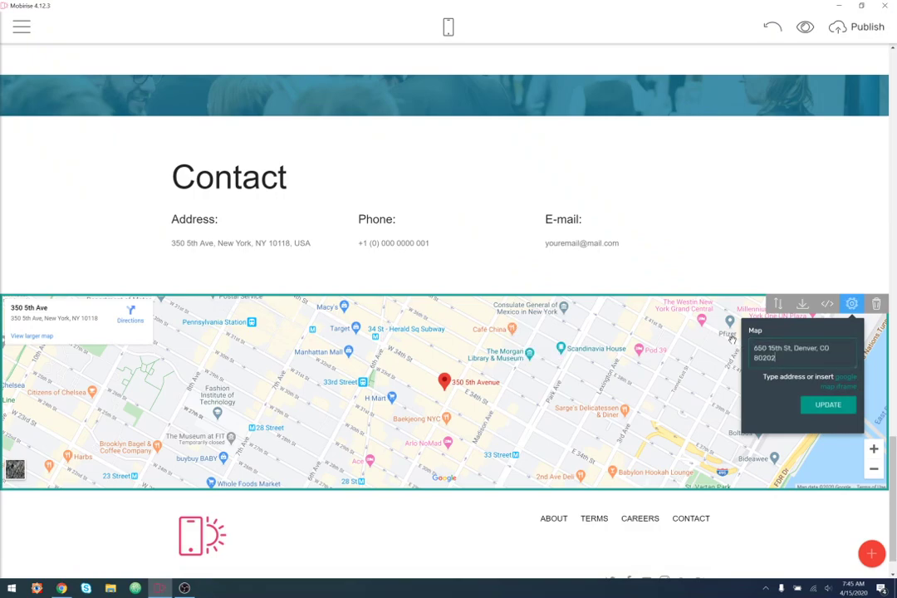
{"action": "left_click", "coordinate": [838, 406]}
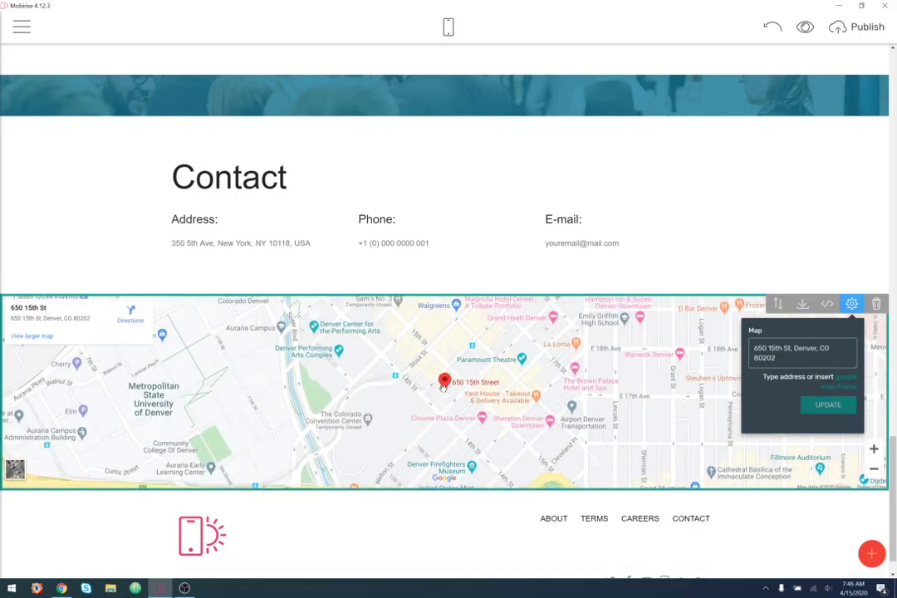
Test the updated map by zooming out and back in, and review the map block's settings.
{"action": "scroll", "coordinate": [451, 401], "scroll_direction": "down", "scroll_amount": 1}
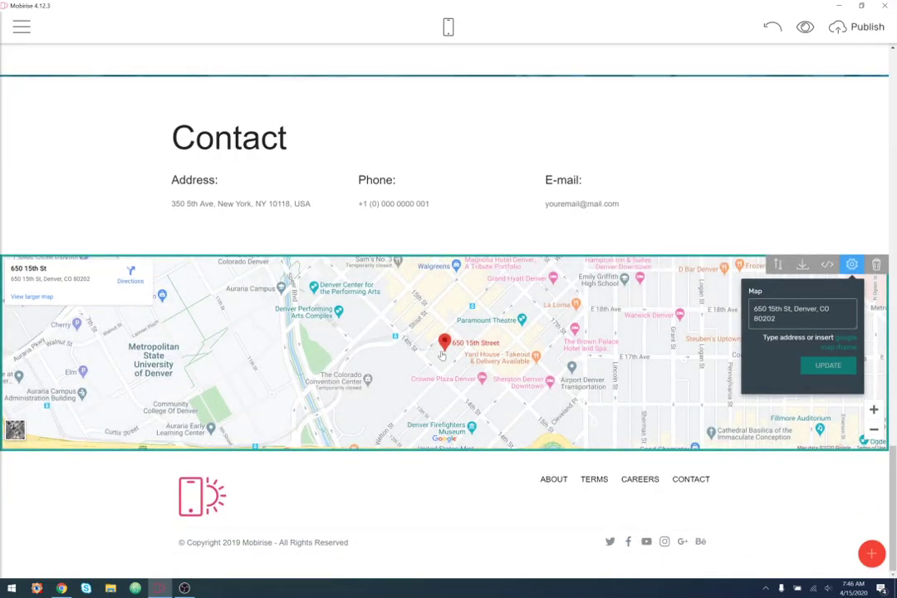
{"action": "scroll", "coordinate": [425, 367], "scroll_direction": "up", "scroll_amount": 1}
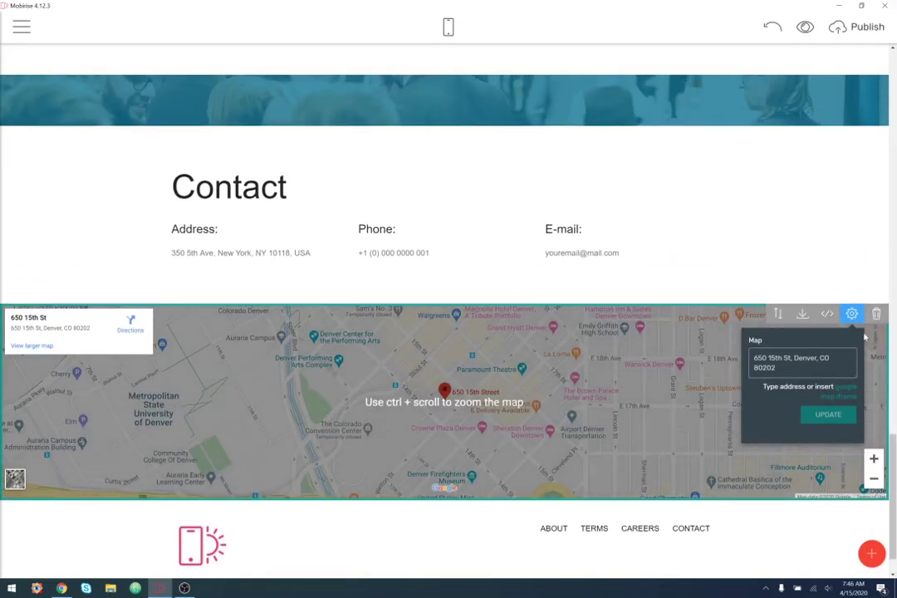
{"action": "left_click", "coordinate": [874, 481]}
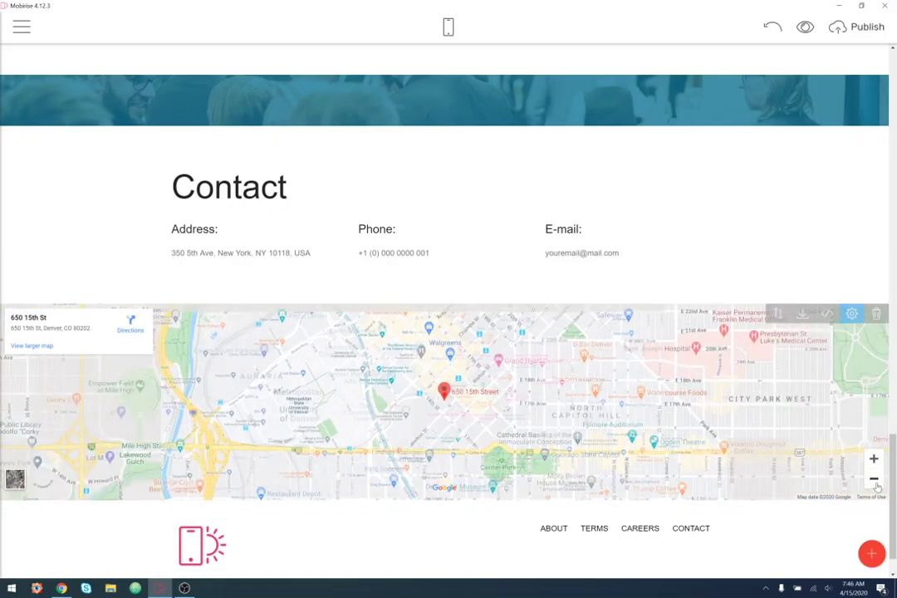
{"action": "left_click", "coordinate": [874, 481]}
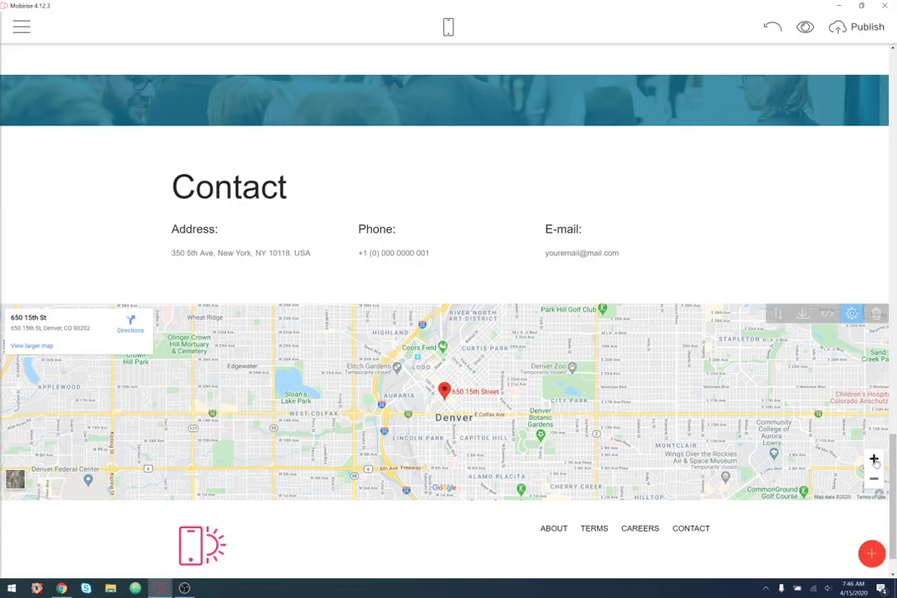
{"action": "left_click", "coordinate": [873, 459]}
{"action": "left_click", "coordinate": [873, 459]}
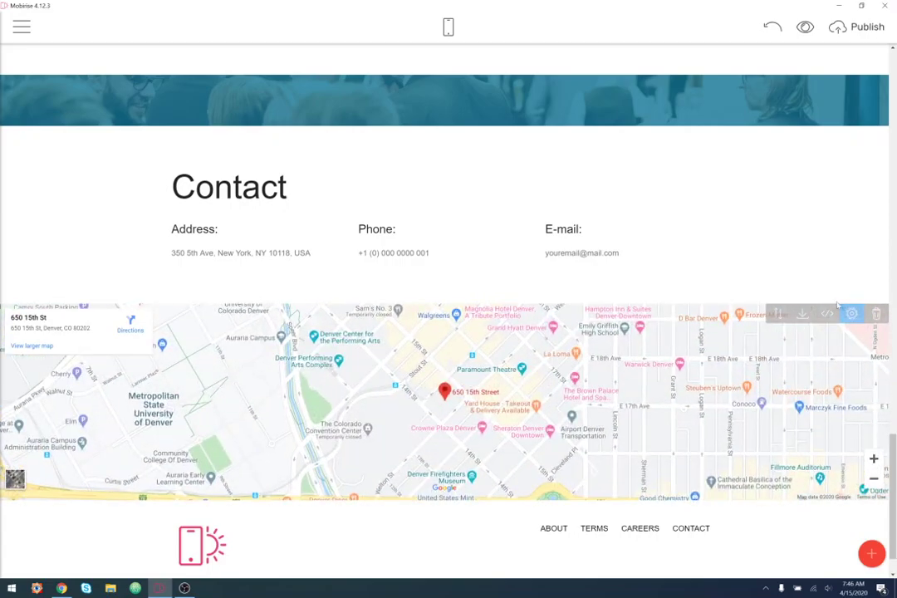
{"action": "left_click", "coordinate": [851, 313]}
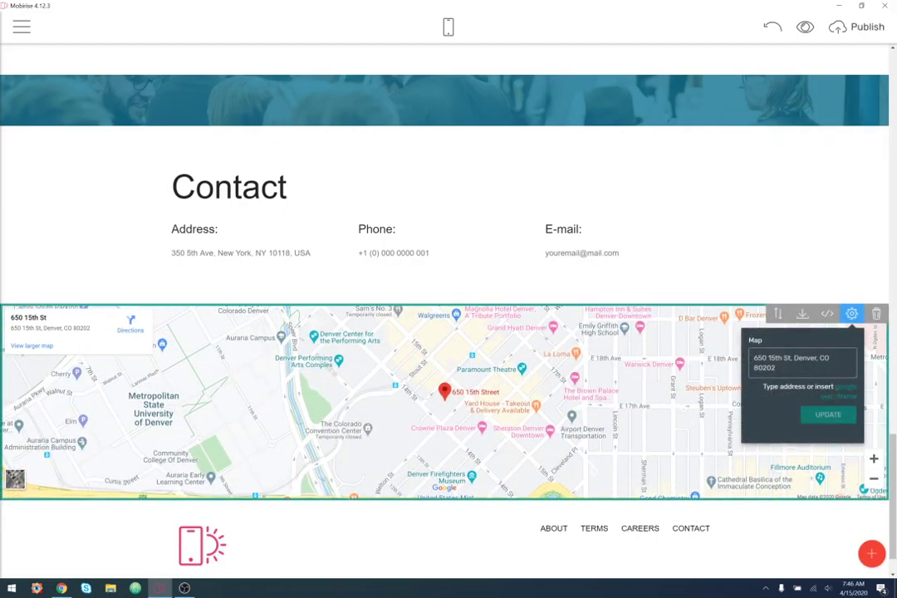
{"action": "left_click", "coordinate": [851, 313]}
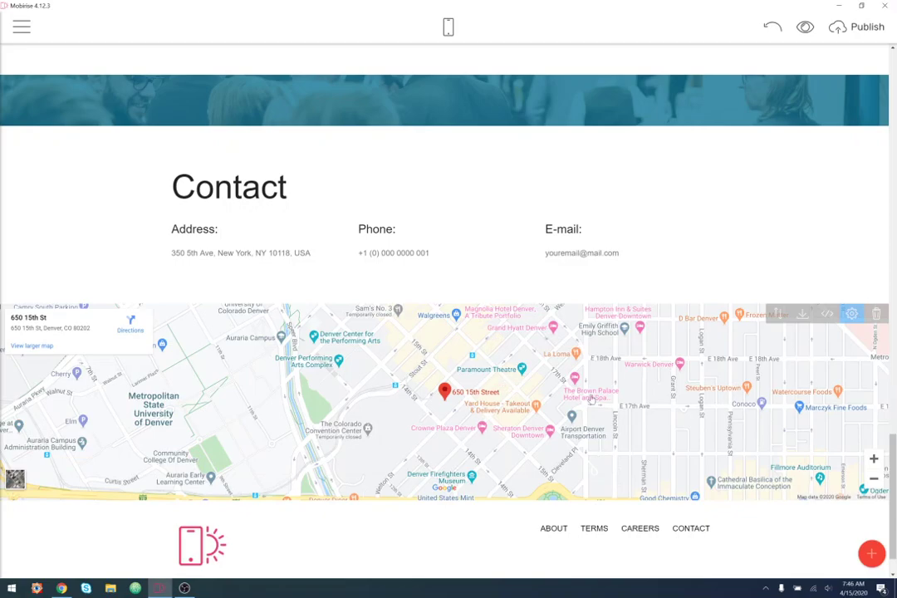
Pan the embedded map and examine how it looks together with the contact details and footer.
{"action": "left_click_drag", "start_coordinate": [644, 430], "coordinate": [566, 439]}
{"action": "scroll", "coordinate": [805, 480], "scroll_direction": "down", "scroll_amount": 1}
{"action": "scroll", "coordinate": [714, 461], "scroll_direction": "up", "scroll_amount": 1}
{"action": "scroll", "coordinate": [697, 330], "scroll_direction": "up", "scroll_amount": 1}
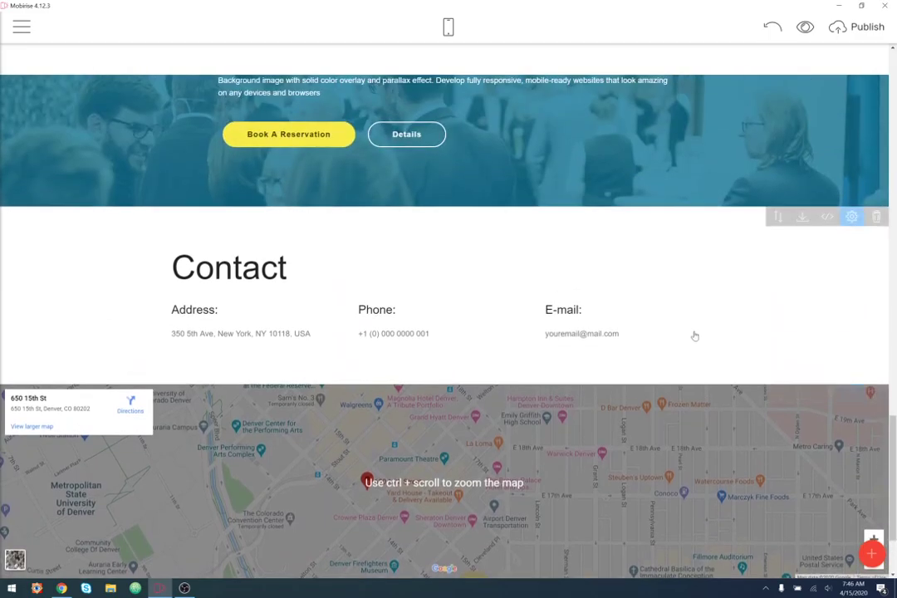
{"action": "scroll", "coordinate": [684, 356], "scroll_direction": "down", "scroll_amount": 2}
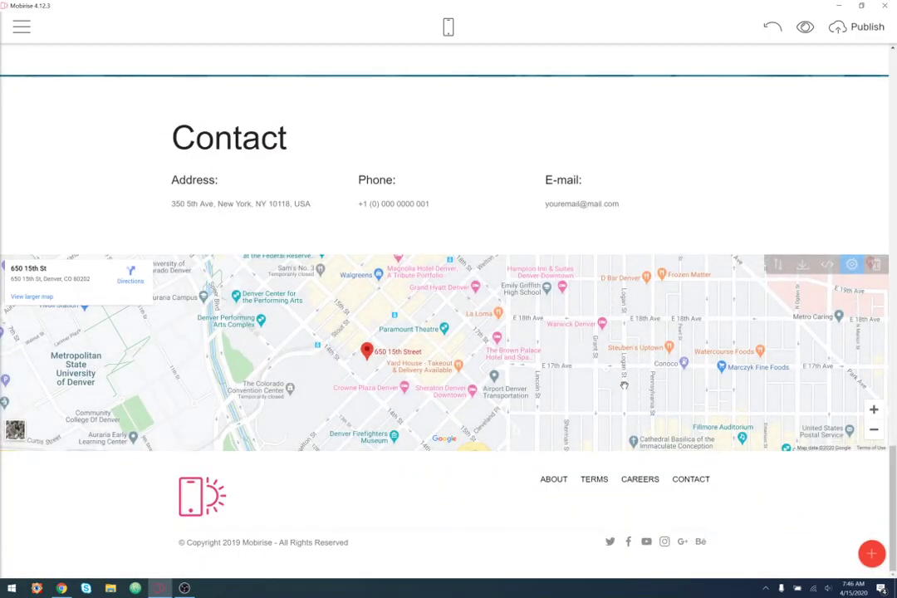
{"action": "scroll", "coordinate": [623, 384], "scroll_direction": "up", "scroll_amount": 1}
{"action": "scroll", "coordinate": [623, 384], "scroll_direction": "down", "scroll_amount": 1}
{"action": "scroll", "coordinate": [624, 385], "scroll_direction": "up", "scroll_amount": 1}
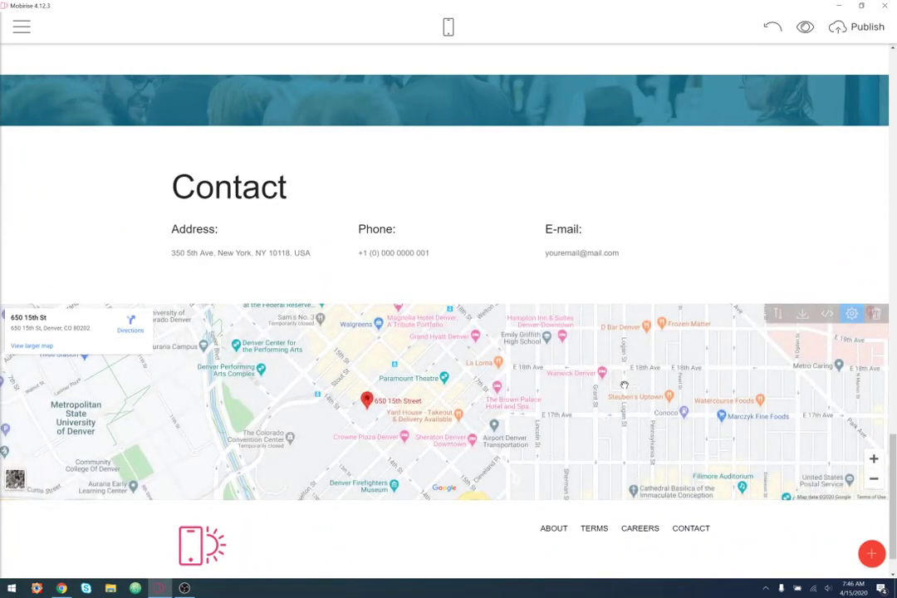
{"action": "scroll", "coordinate": [732, 281], "scroll_direction": "down", "scroll_amount": 1}
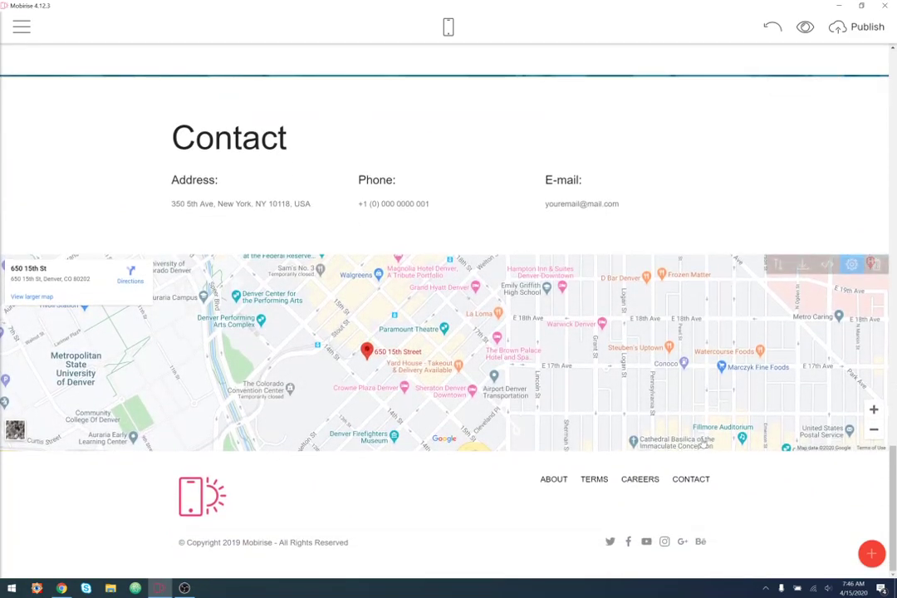
Set the "Contact" heading's text style to Title 2 and make it bold.
{"action": "scroll", "coordinate": [301, 301], "scroll_direction": "up", "scroll_amount": 10}
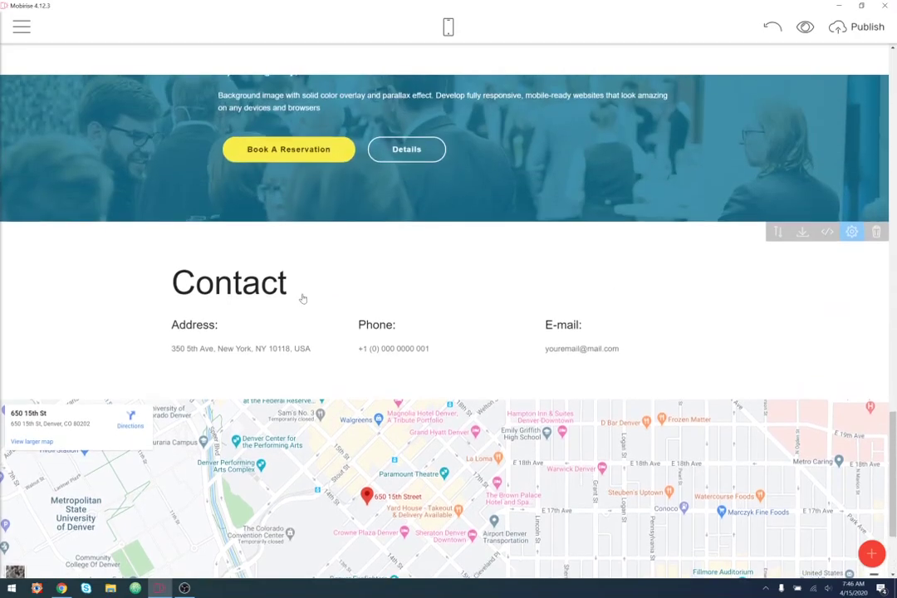
{"action": "scroll", "coordinate": [325, 327], "scroll_direction": "down", "scroll_amount": 8}
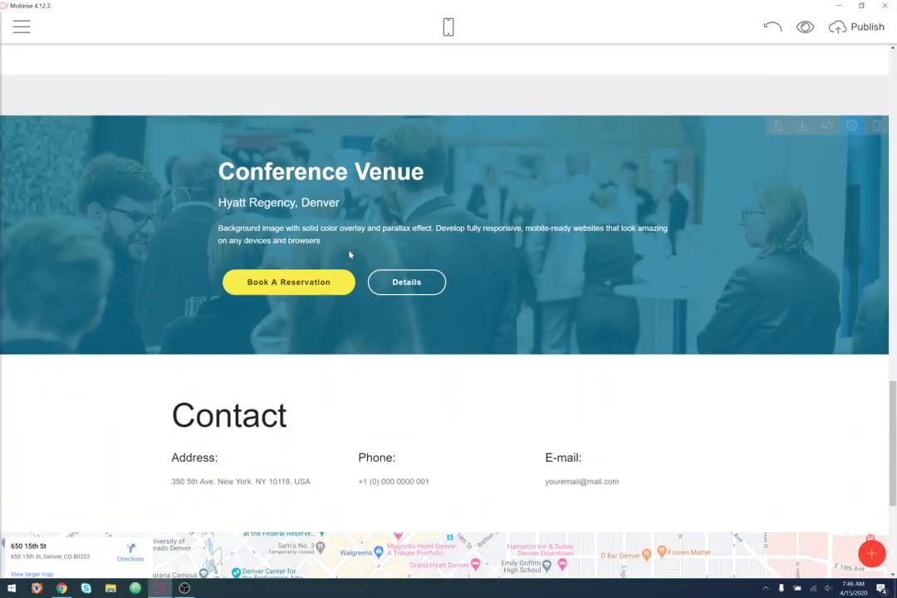
{"action": "left_click", "coordinate": [286, 415]}
{"action": "left_click_drag", "start_coordinate": [286, 415], "coordinate": [170, 416]}
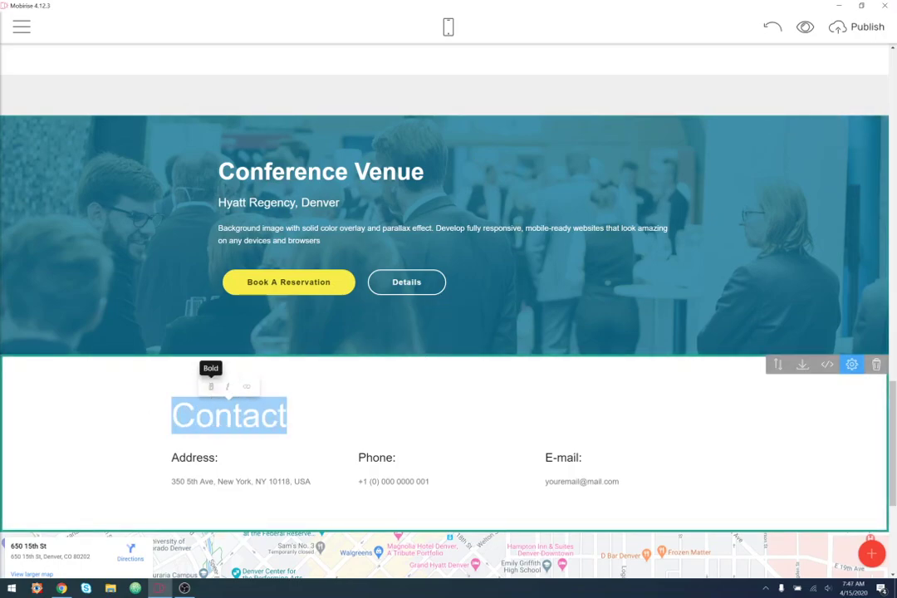
{"action": "left_click", "coordinate": [261, 415]}
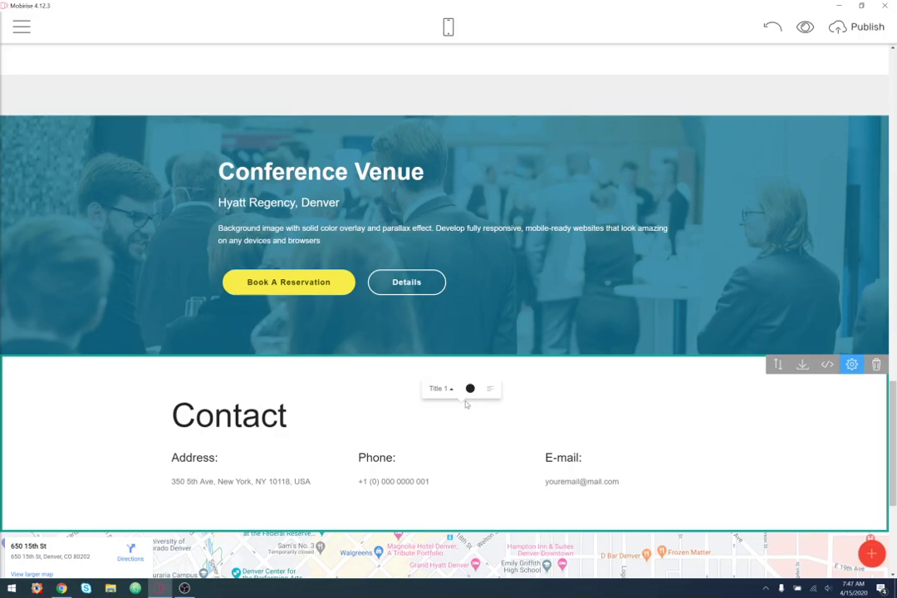
{"action": "left_click", "coordinate": [440, 387]}
{"action": "left_click", "coordinate": [445, 329]}
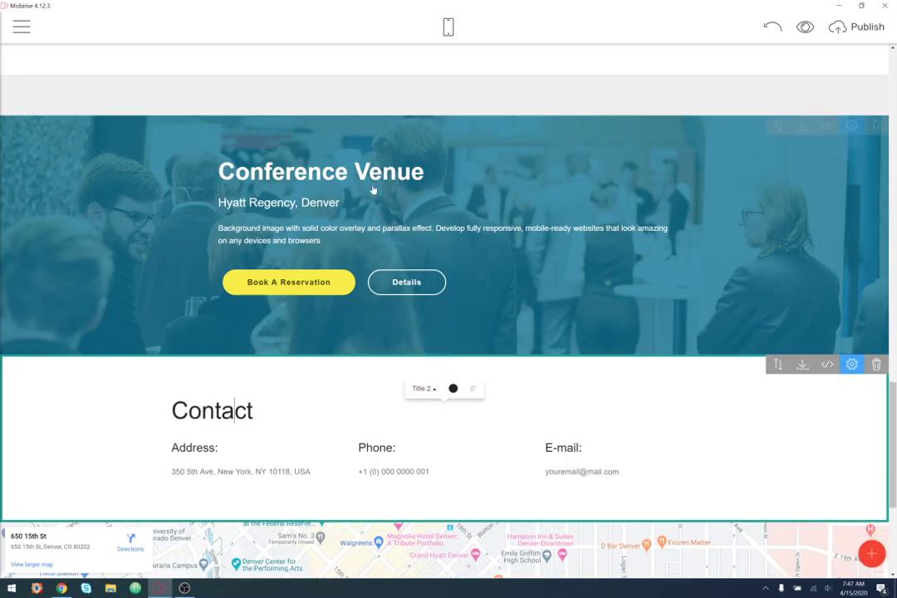
{"action": "key", "text": "ctrl+a"}
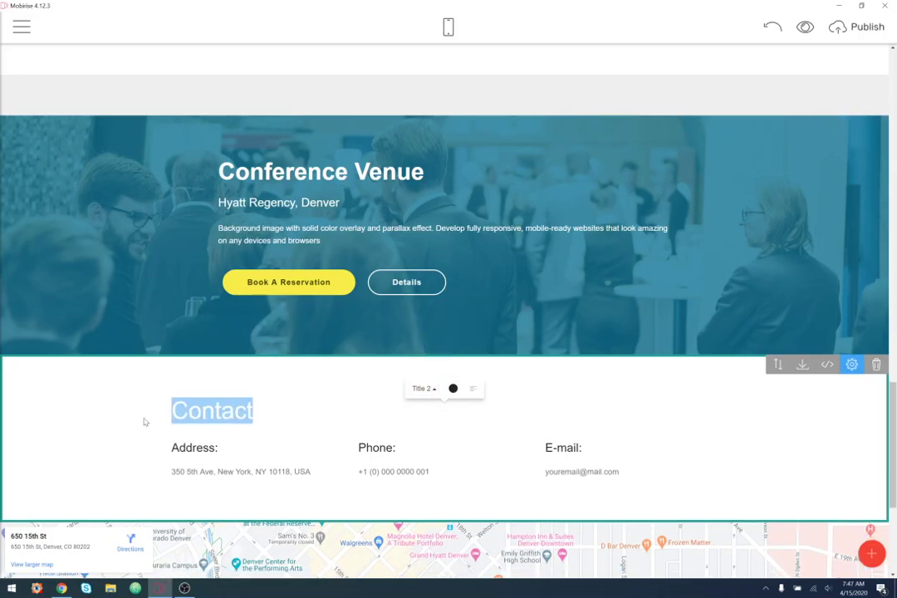
{"action": "key", "text": "ctrl+b"}
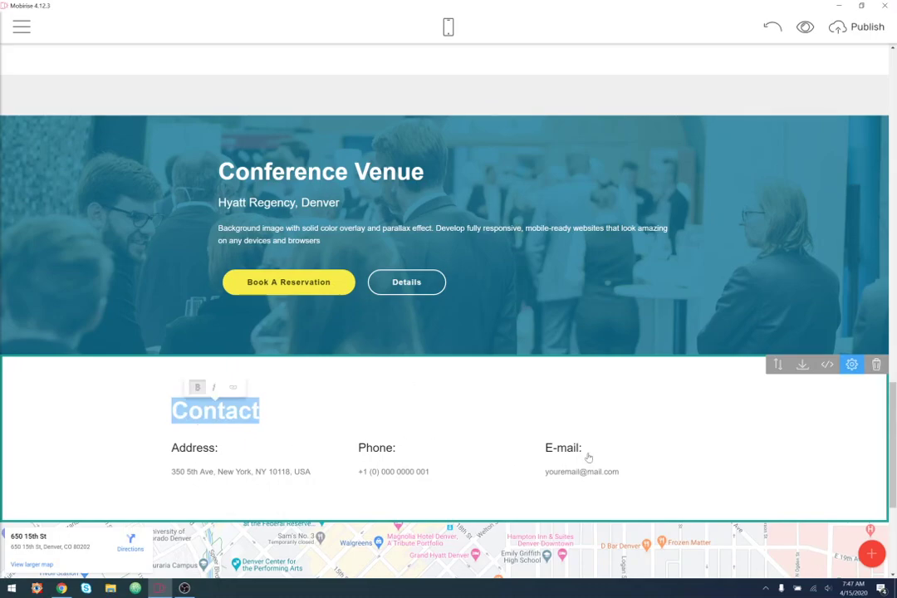
Remove the "ThisConf begins in" countdown block from the page.
{"action": "scroll", "coordinate": [615, 417], "scroll_direction": "up", "scroll_amount": 5}
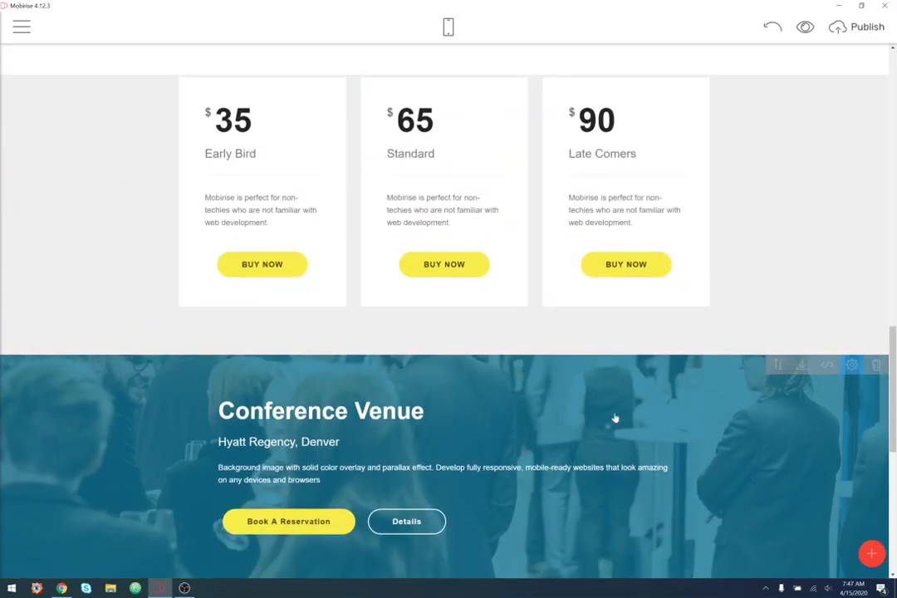
{"action": "scroll", "coordinate": [614, 417], "scroll_direction": "up", "scroll_amount": 10}
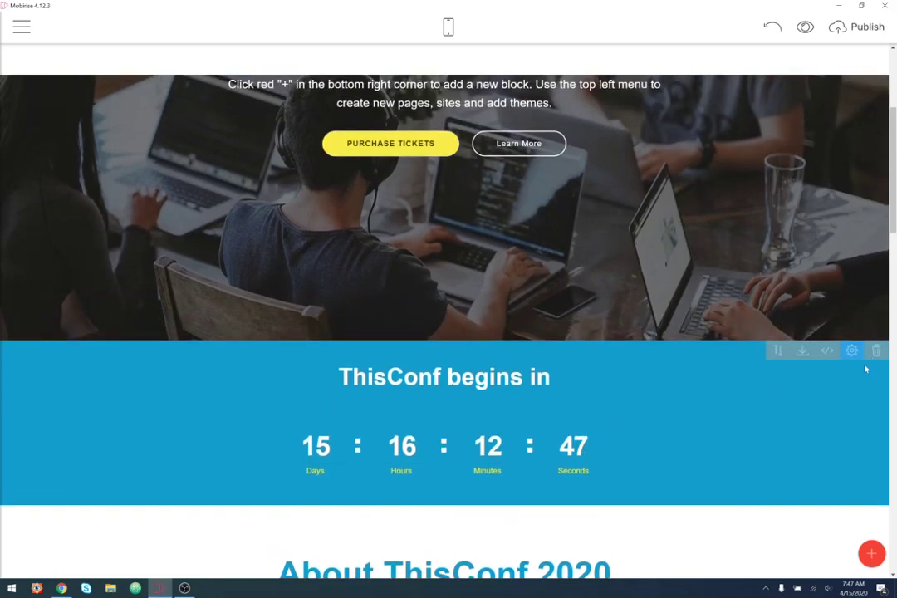
{"action": "left_click", "coordinate": [875, 351]}
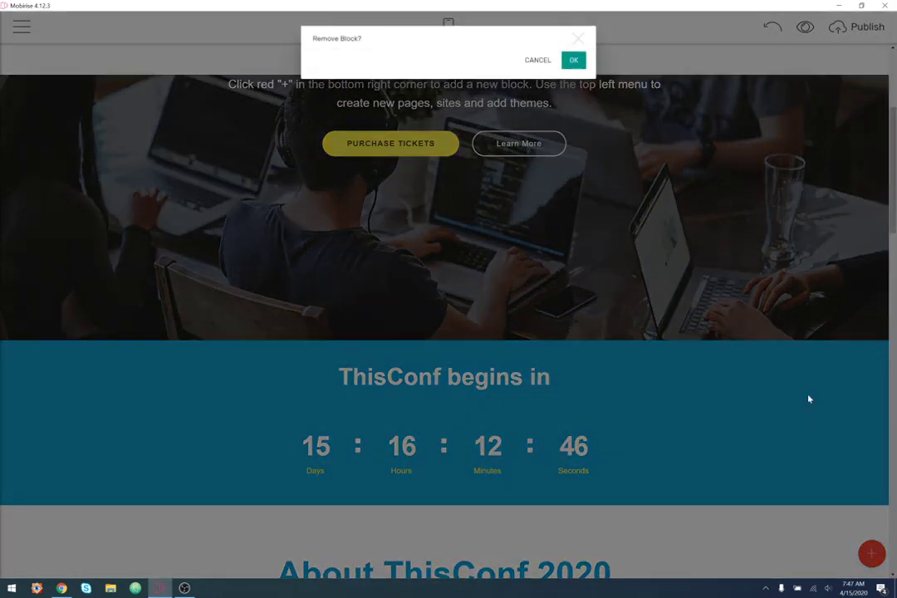
{"action": "left_click", "coordinate": [573, 59]}
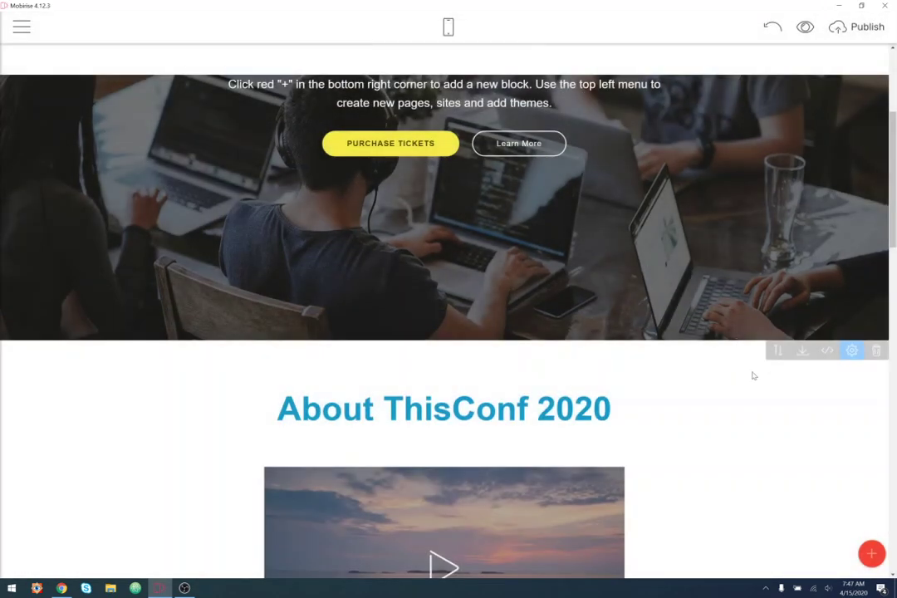
Enable the reveal effect for the white footer block and set its number of icons to 2.
{"action": "scroll", "coordinate": [751, 372], "scroll_direction": "down", "scroll_amount": 1}
{"action": "scroll", "coordinate": [734, 368], "scroll_direction": "up", "scroll_amount": 5}
{"action": "scroll", "coordinate": [733, 368], "scroll_direction": "down", "scroll_amount": 14}
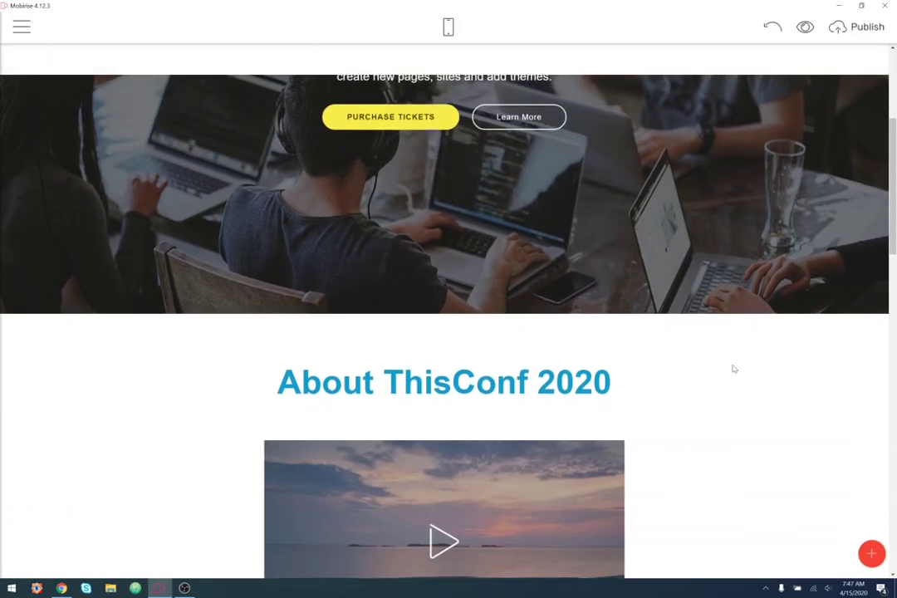
{"action": "scroll", "coordinate": [734, 369], "scroll_direction": "down", "scroll_amount": 8}
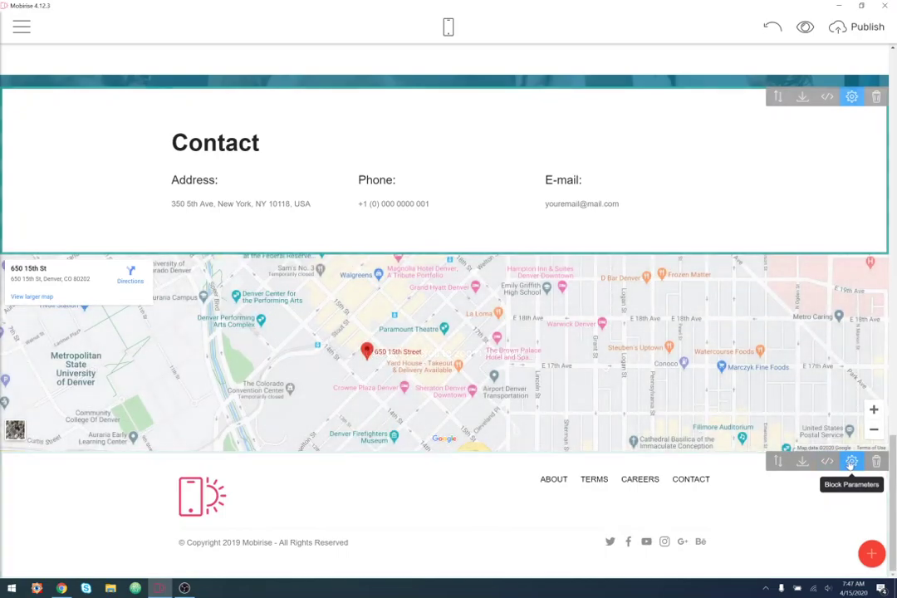
{"action": "left_click", "coordinate": [851, 463]}
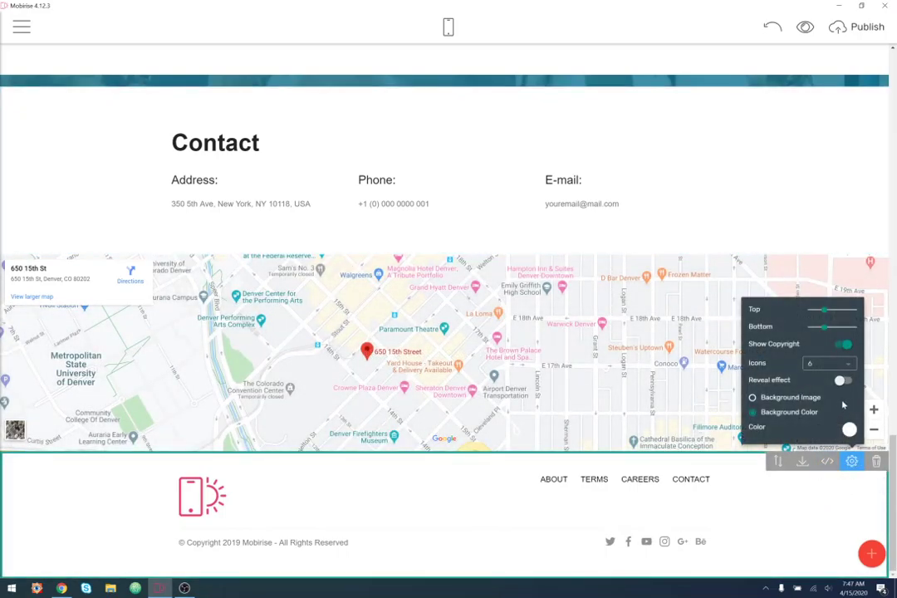
{"action": "left_click", "coordinate": [841, 382]}
{"action": "left_click", "coordinate": [832, 366]}
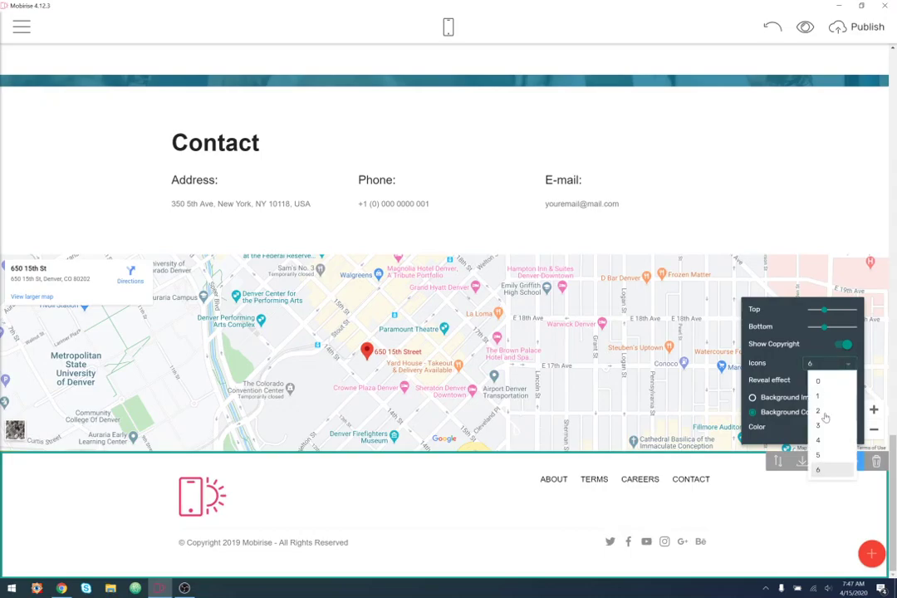
{"action": "left_click", "coordinate": [822, 412]}
{"action": "left_click", "coordinate": [828, 371]}
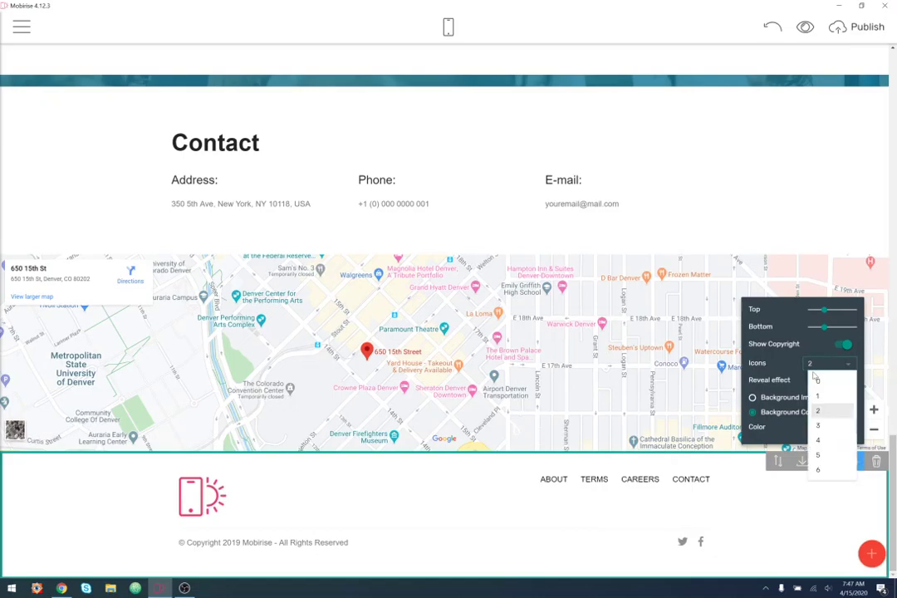
{"action": "left_click", "coordinate": [822, 384]}
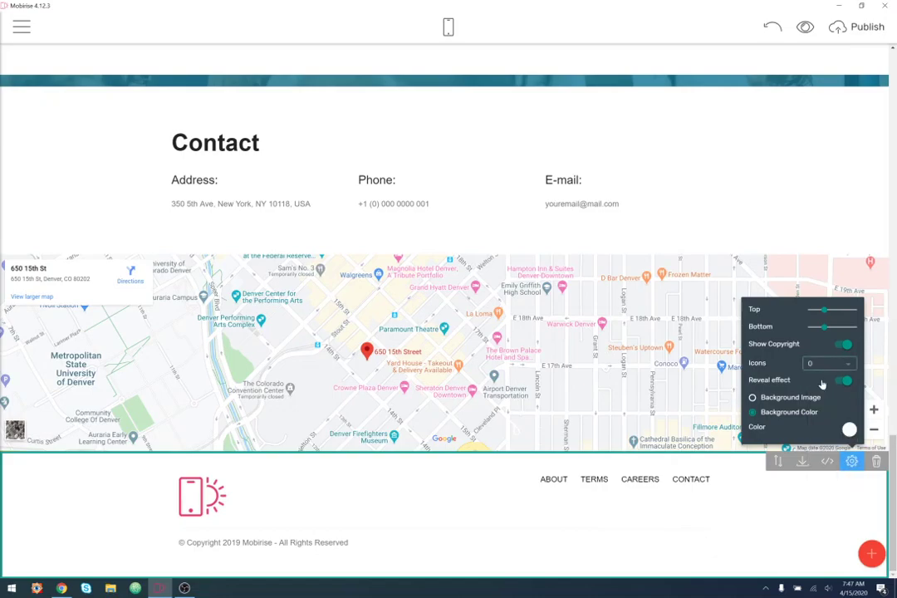
{"action": "left_click", "coordinate": [830, 374]}
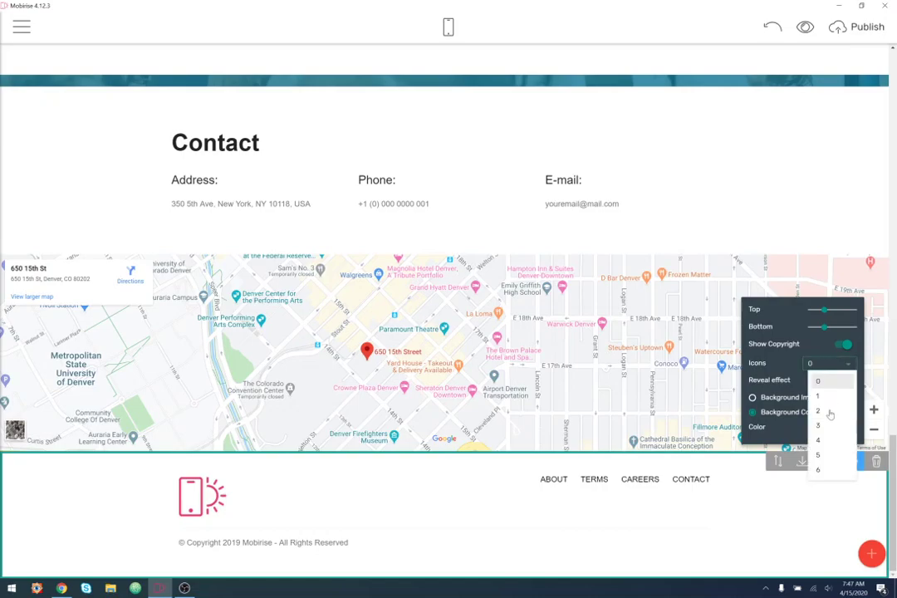
{"action": "left_click", "coordinate": [827, 412]}
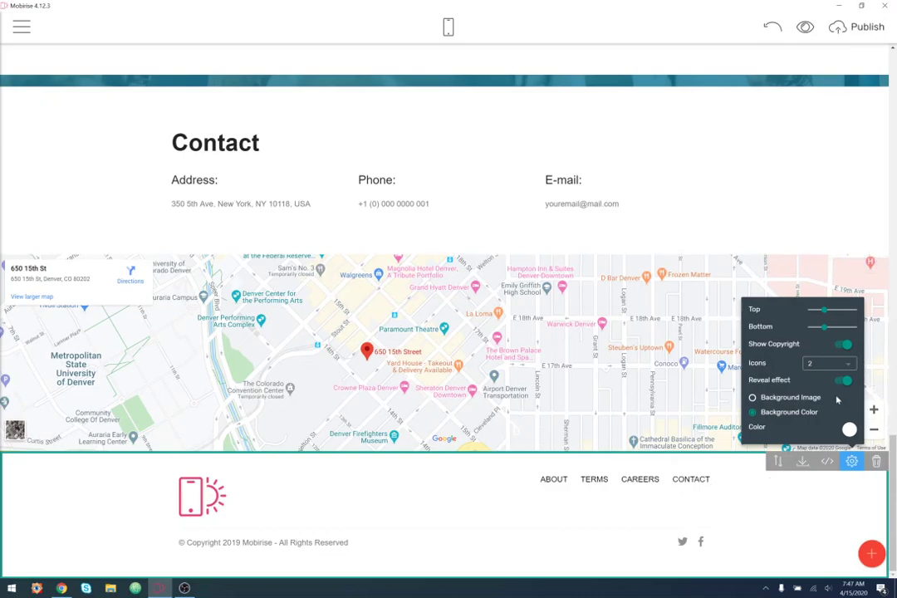
{"action": "left_click", "coordinate": [553, 480]}
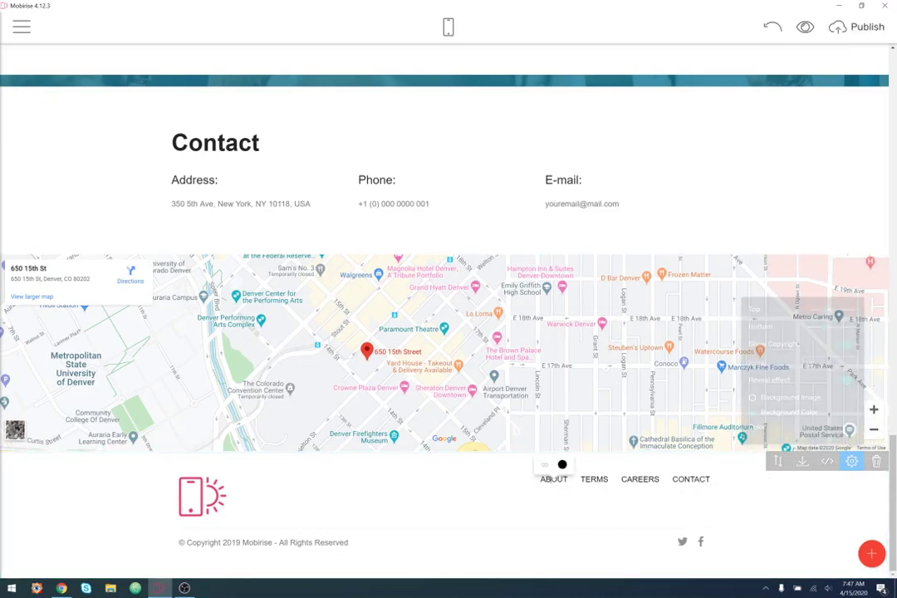
{"action": "left_click", "coordinate": [594, 481]}
{"action": "left_click", "coordinate": [641, 481]}
{"action": "left_click", "coordinate": [691, 481]}
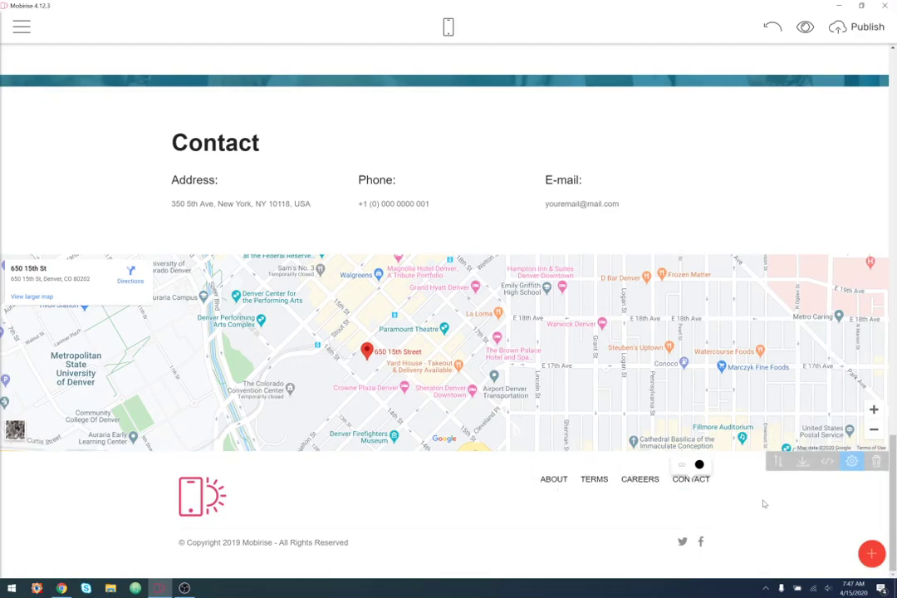
Add the dark footer block with centered links and social icons at the page's end, and remove the white footer.
{"action": "left_click", "coordinate": [872, 553]}
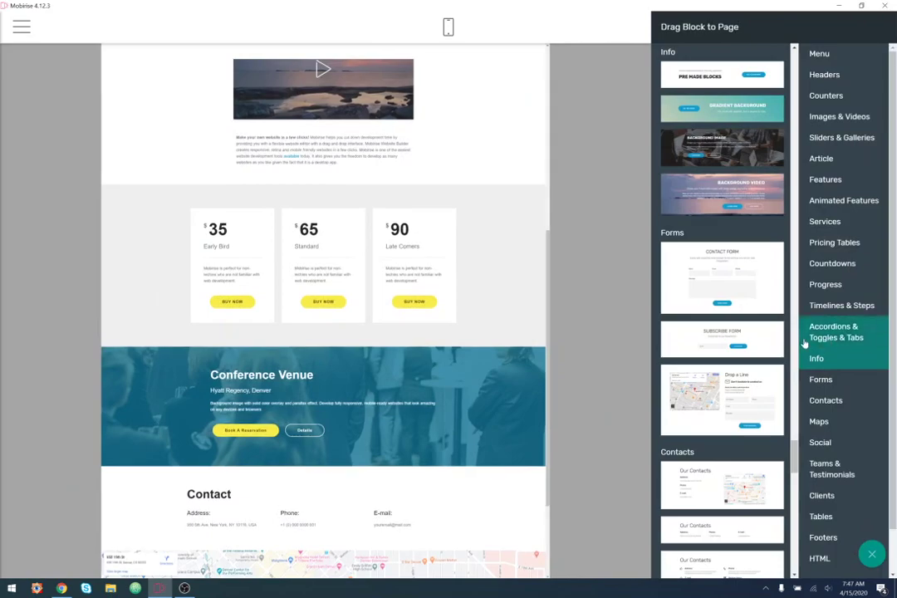
{"action": "left_click", "coordinate": [823, 537]}
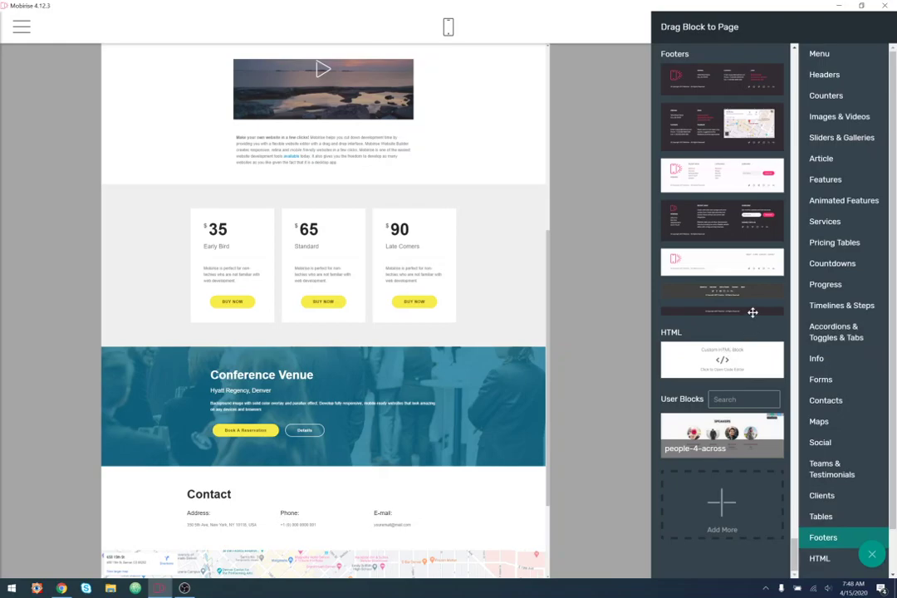
{"action": "left_click_drag", "start_coordinate": [753, 288], "coordinate": [365, 571]}
{"action": "left_click_drag", "start_coordinate": [278, 592], "coordinate": [274, 581]}
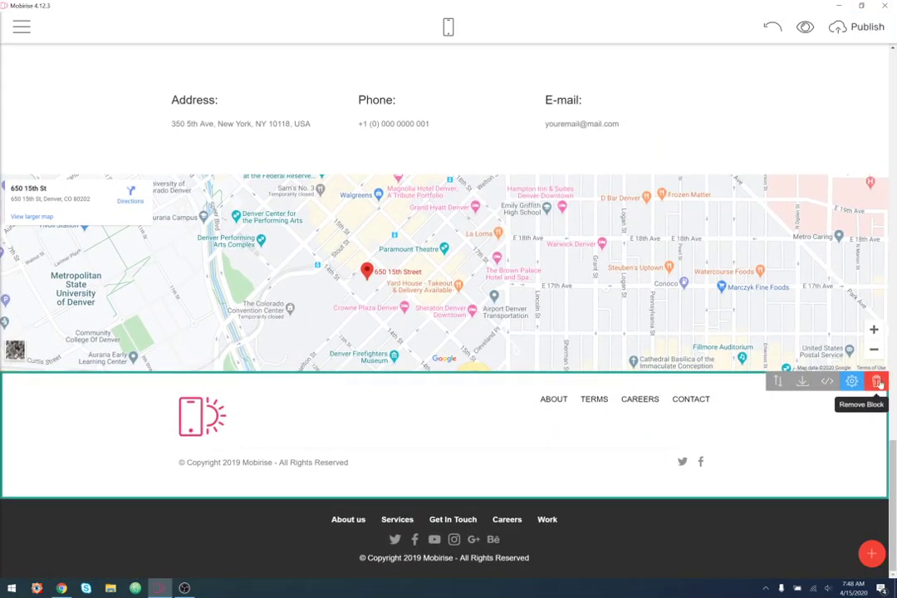
{"action": "left_click", "coordinate": [878, 381]}
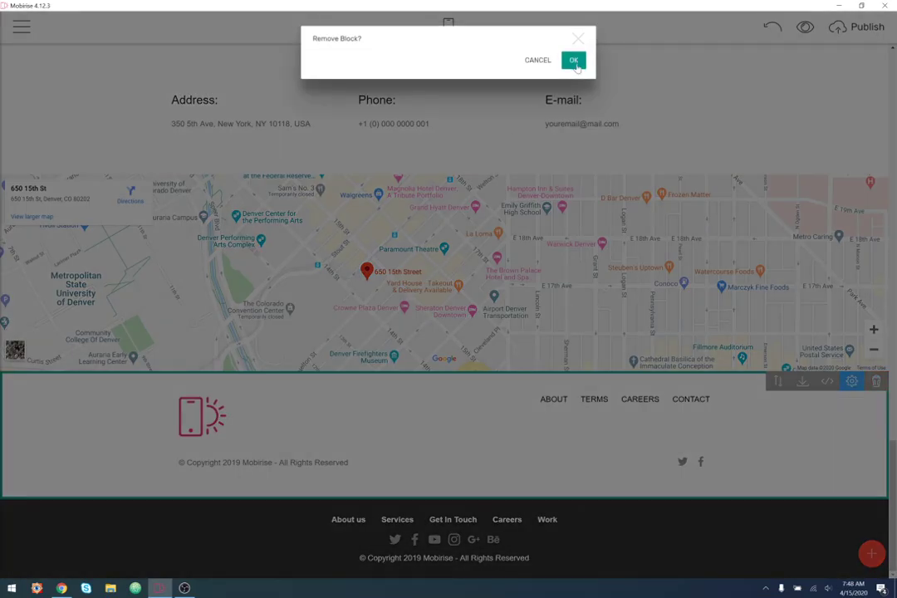
{"action": "left_click", "coordinate": [573, 61]}
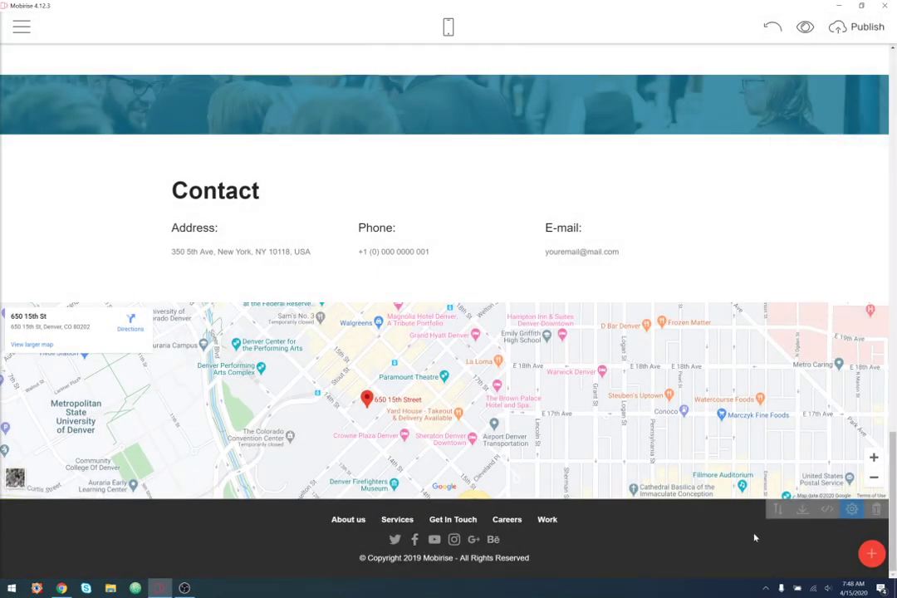
Hide all menu items in the dark footer and reduce its social items to the Twitter and Facebook icons.
{"action": "left_click", "coordinate": [852, 508]}
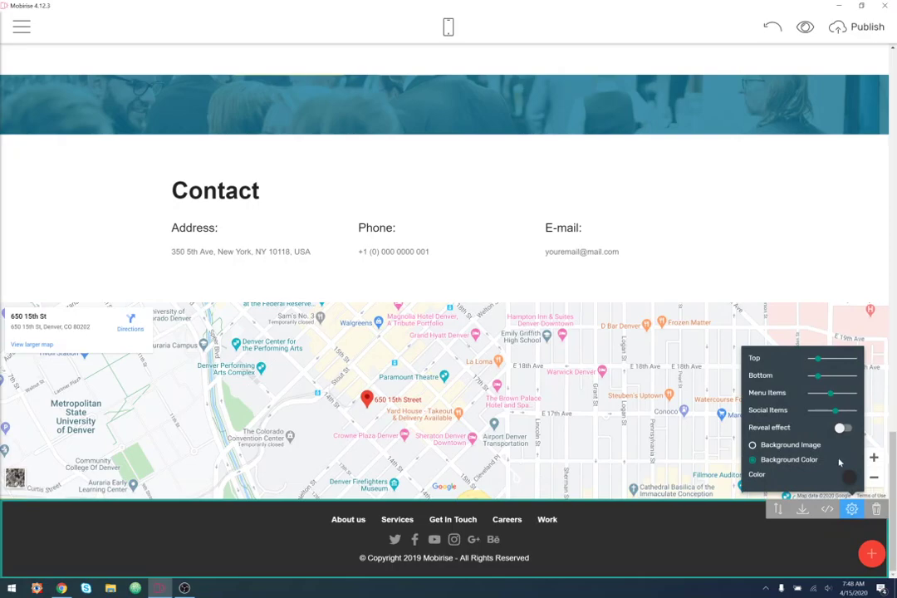
{"action": "left_click_drag", "start_coordinate": [832, 393], "coordinate": [805, 397]}
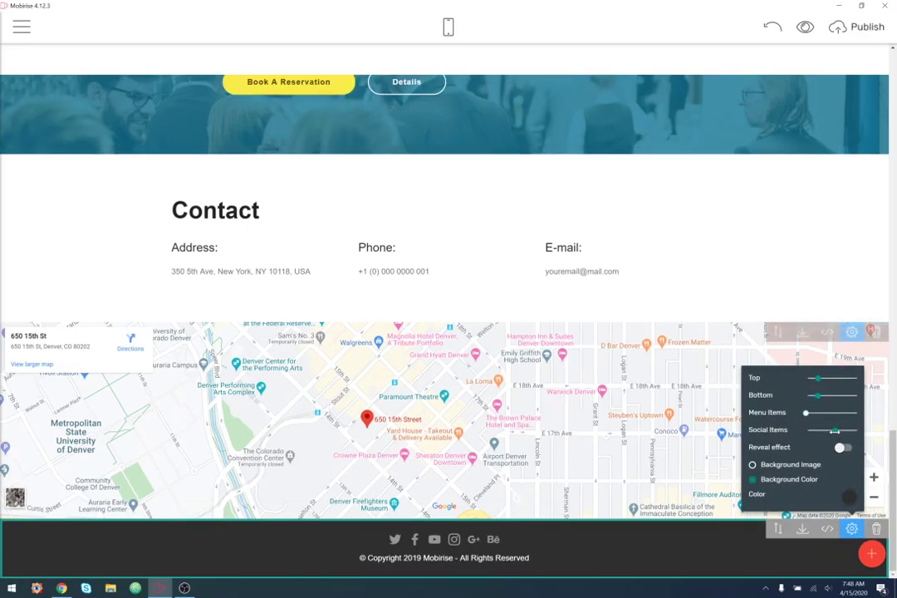
{"action": "left_click_drag", "start_coordinate": [835, 430], "coordinate": [819, 438]}
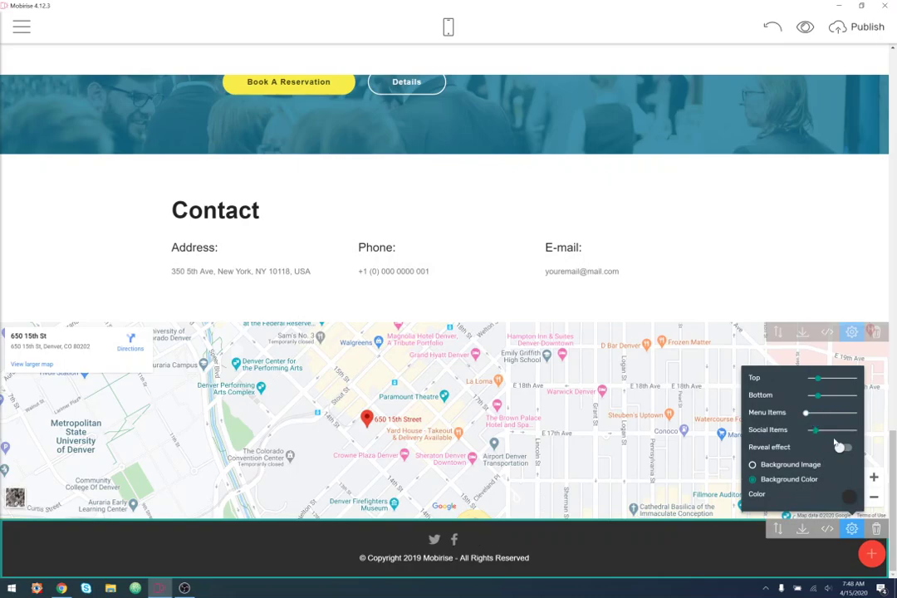
Change the footer's background color to the palette's medium blue.
{"action": "left_click", "coordinate": [849, 497]}
{"action": "left_click", "coordinate": [877, 423]}
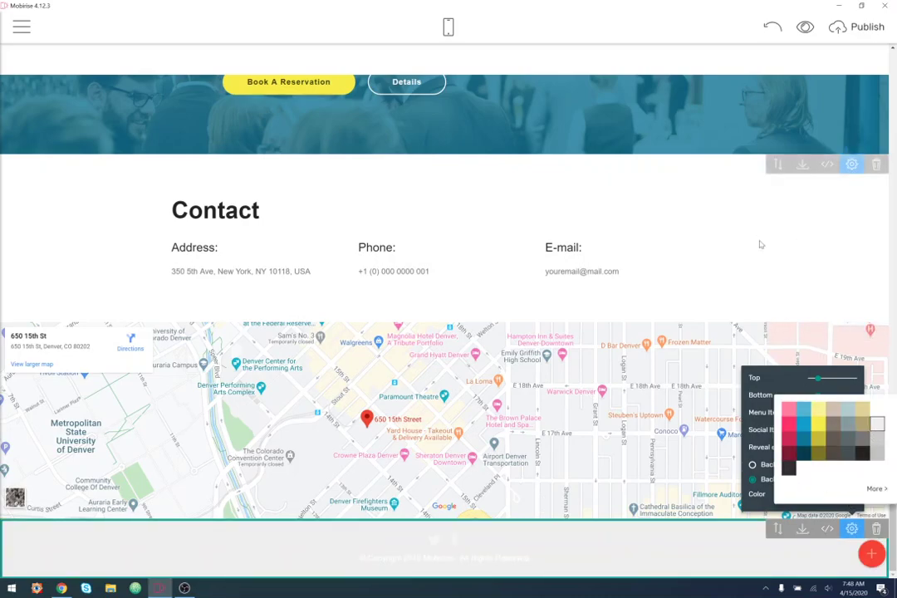
{"action": "left_click", "coordinate": [802, 428]}
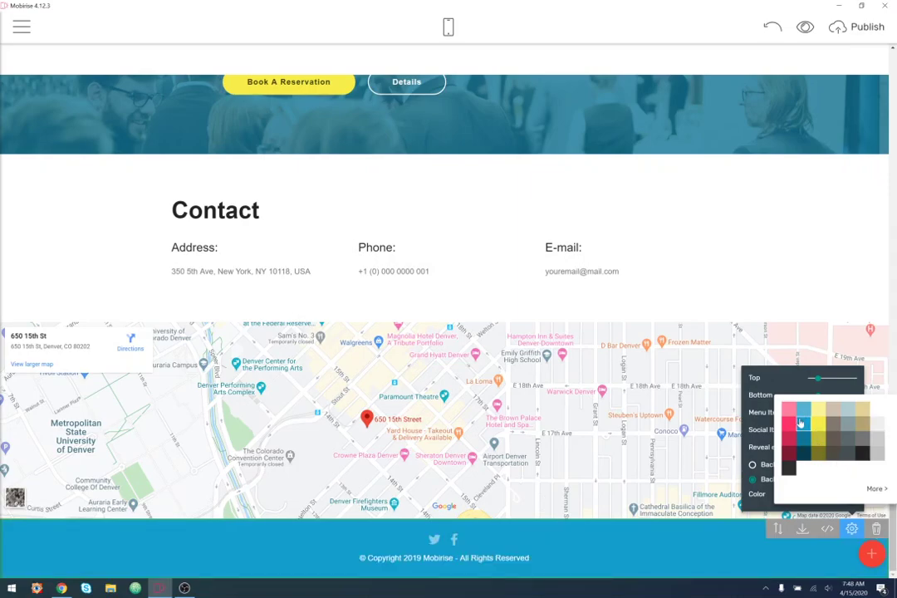
{"action": "left_click", "coordinate": [840, 285]}
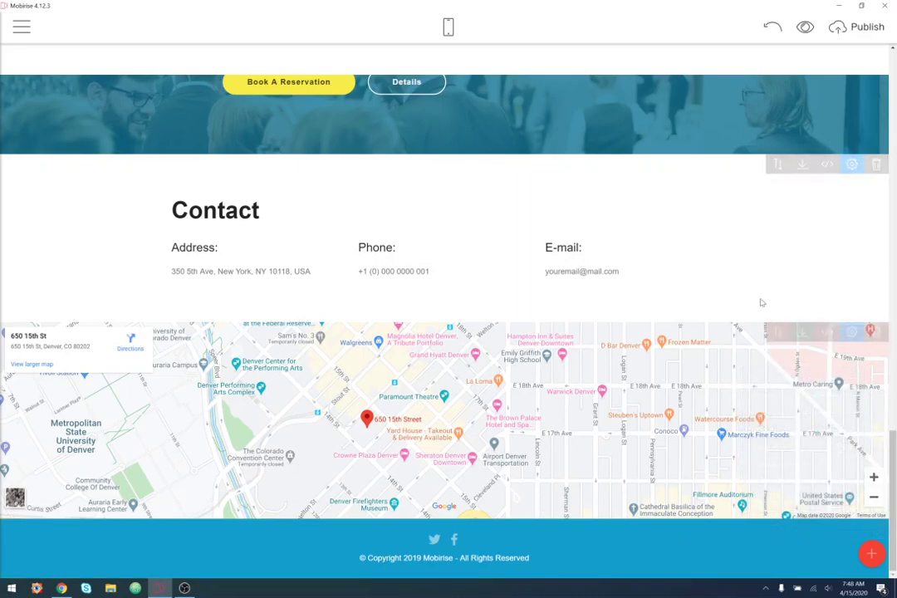
Examine the icon and web address link settings of the footer's Twitter icon, leaving them without changes.
{"action": "left_click", "coordinate": [453, 541]}
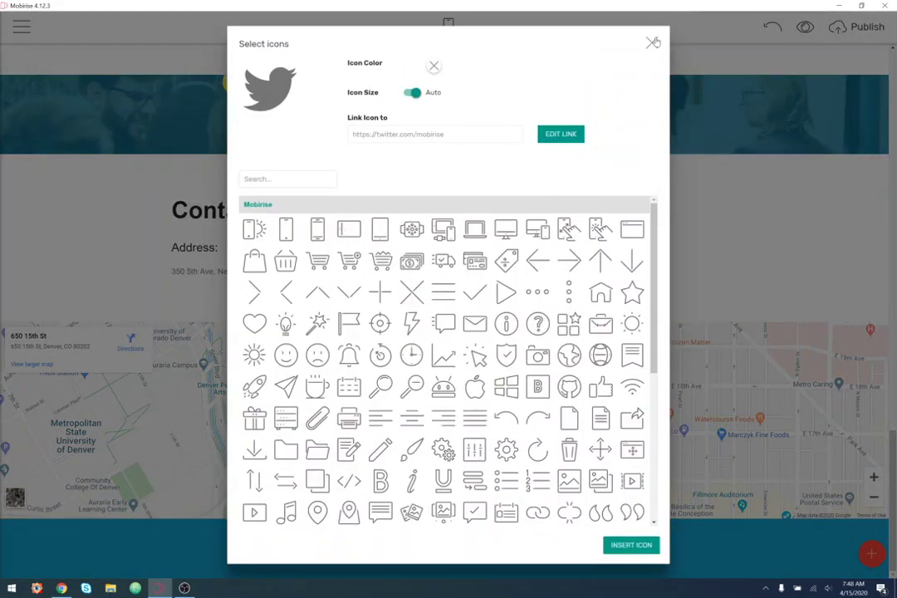
{"action": "left_click_drag", "start_coordinate": [474, 134], "coordinate": [362, 135]}
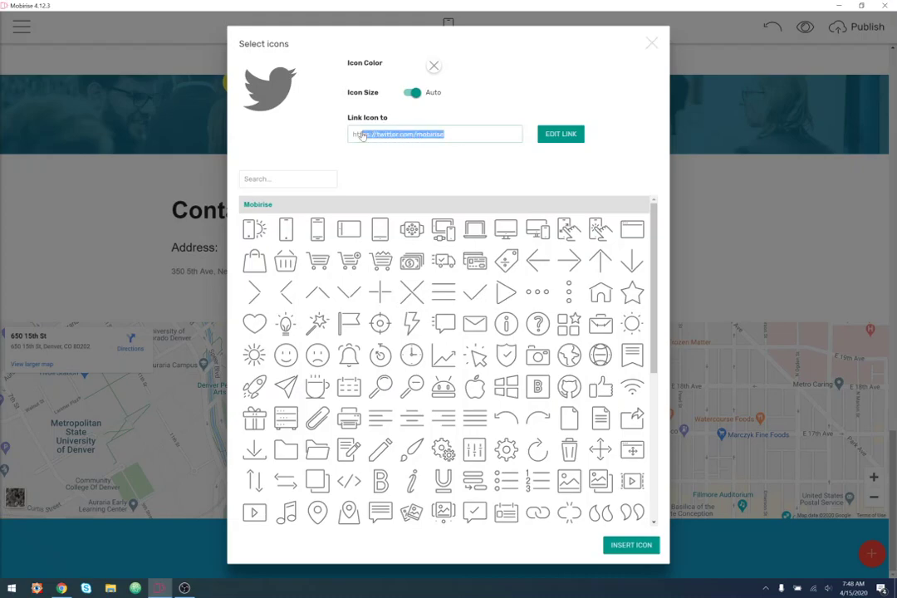
{"action": "left_click", "coordinate": [355, 138]}
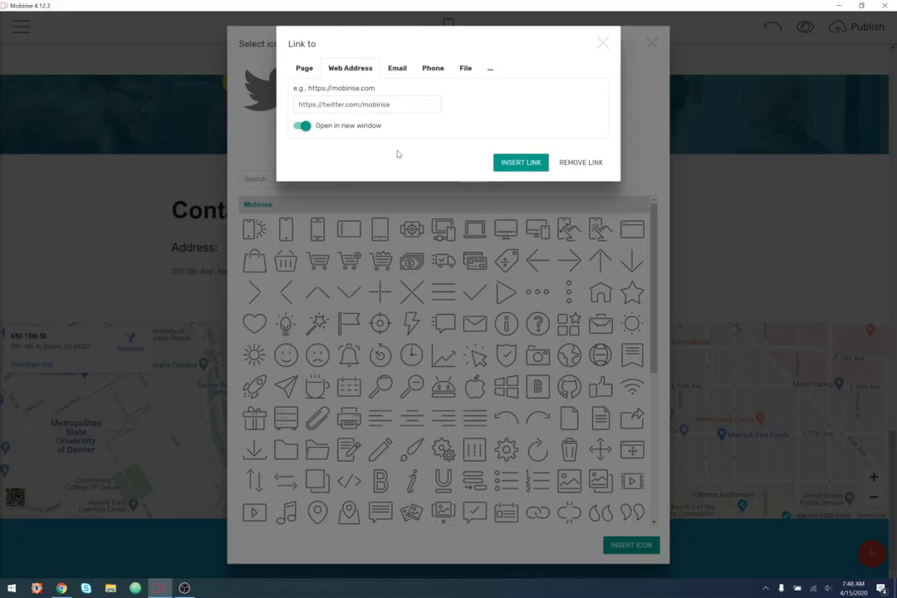
{"action": "left_click_drag", "start_coordinate": [403, 106], "coordinate": [246, 109]}
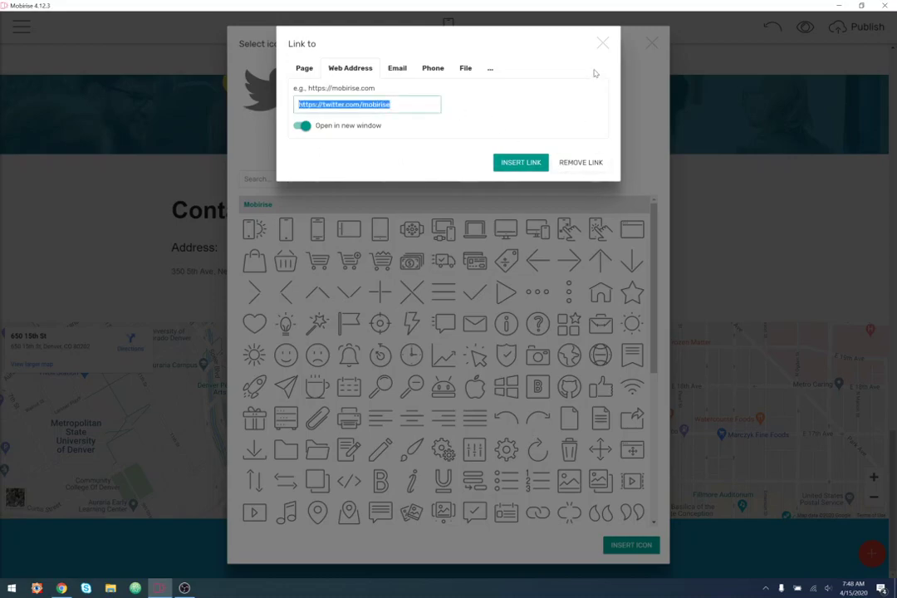
{"action": "left_click", "coordinate": [602, 42]}
{"action": "left_click", "coordinate": [651, 42]}
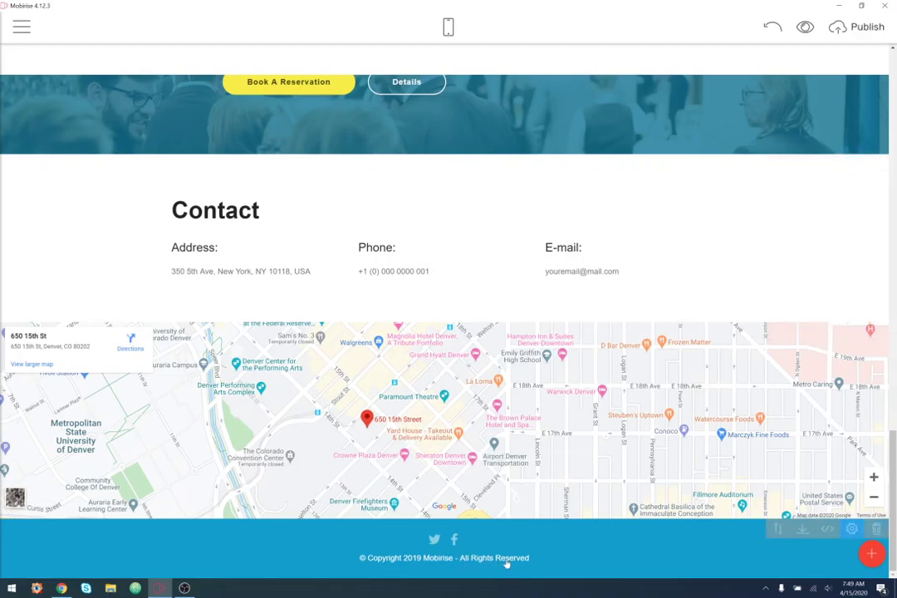
Change the footer's copyright line to "© Copyright 2020 ThisConf".
{"action": "left_click", "coordinate": [406, 558]}
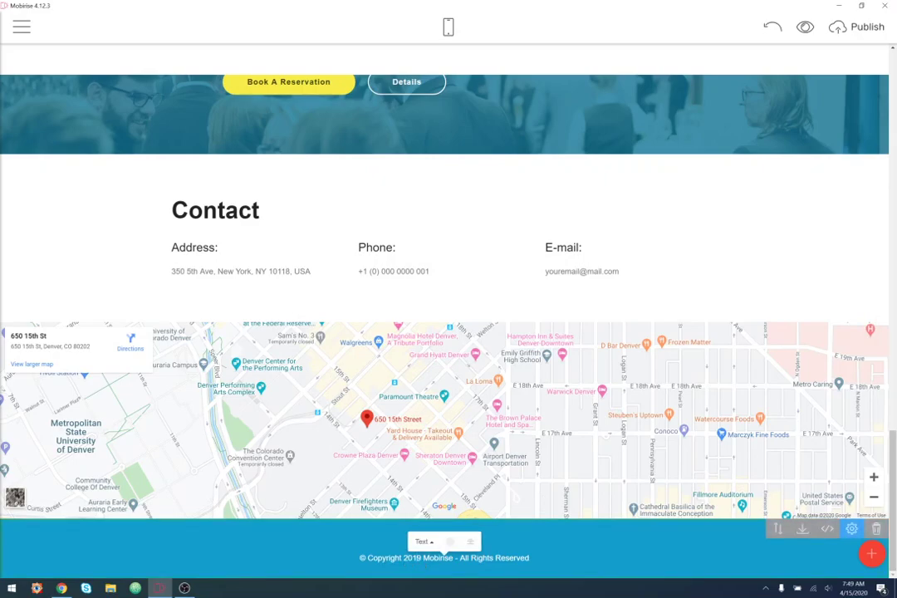
{"action": "left_click_drag", "start_coordinate": [530, 558], "coordinate": [422, 558]}
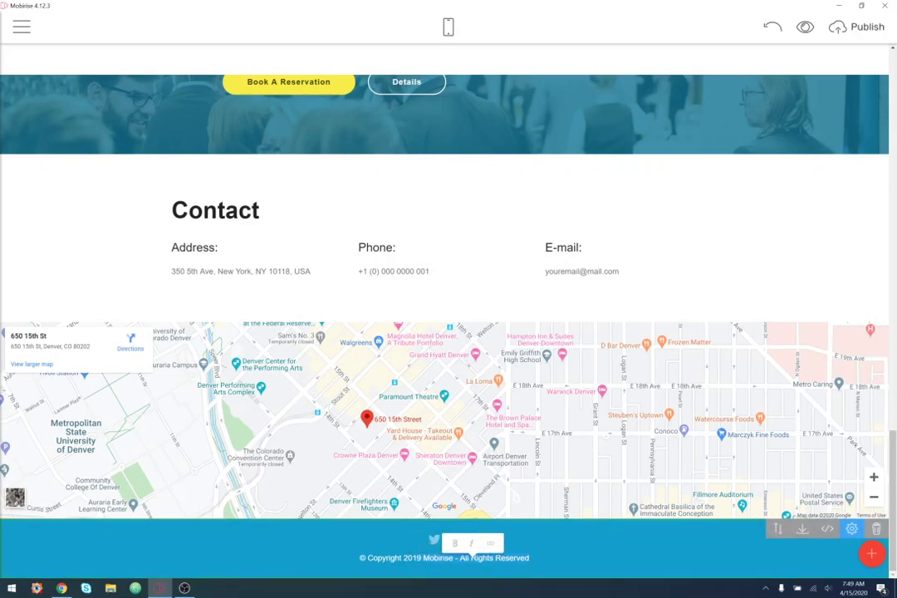
{"action": "type", "text": "20"}
{"action": "key", "text": "BackSpace"}
{"action": "key", "text": "BackSpace"}
{"action": "key", "text": "BackSpace"}
{"action": "type", "text": "20 ThisConf"}
{"action": "left_click", "coordinate": [582, 545]}
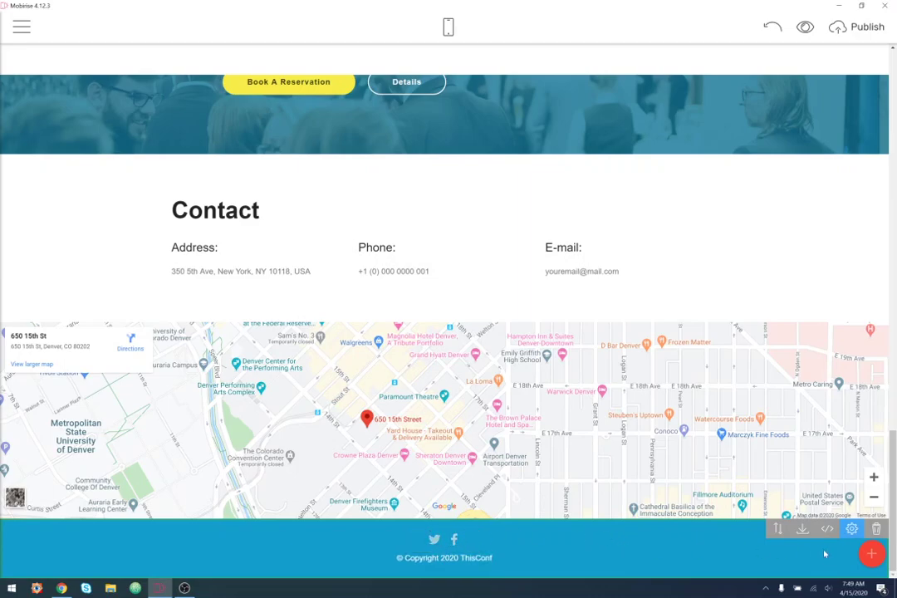
{"action": "left_click", "coordinate": [853, 529]}
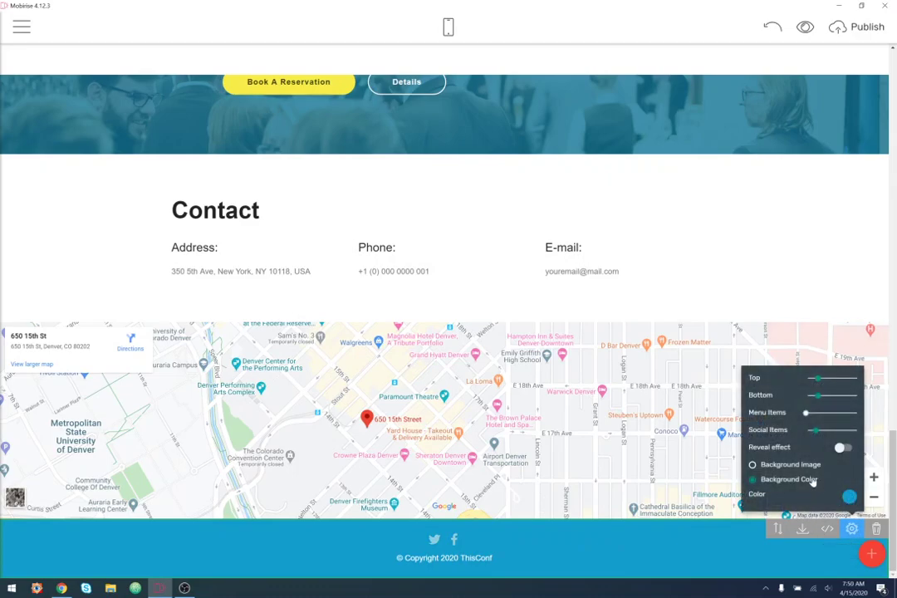
{"action": "left_click", "coordinate": [703, 559]}
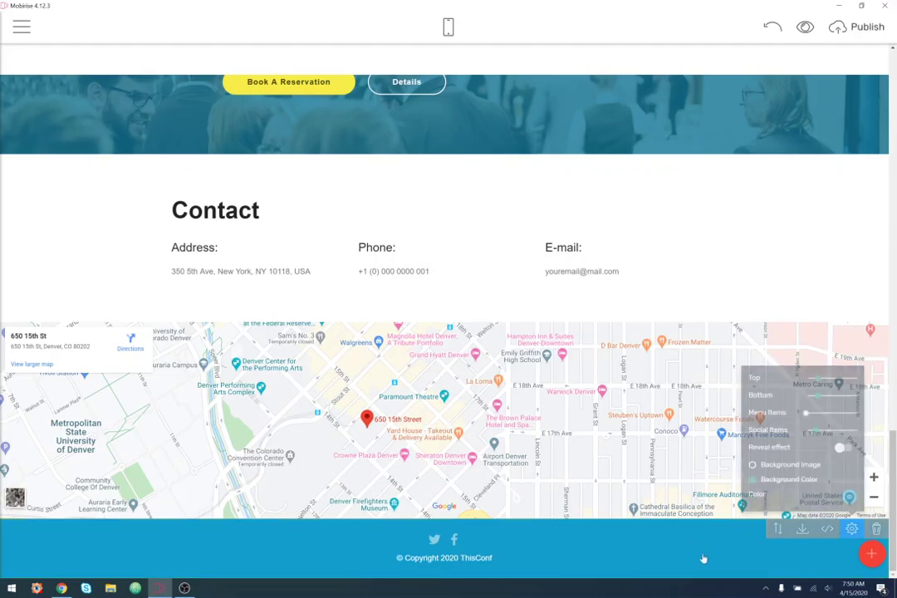
Preview the page in the browser and test playing and pausing the video in the About section.
{"action": "scroll", "coordinate": [736, 329], "scroll_direction": "up", "scroll_amount": 2}
{"action": "scroll", "coordinate": [735, 328], "scroll_direction": "up", "scroll_amount": 15}
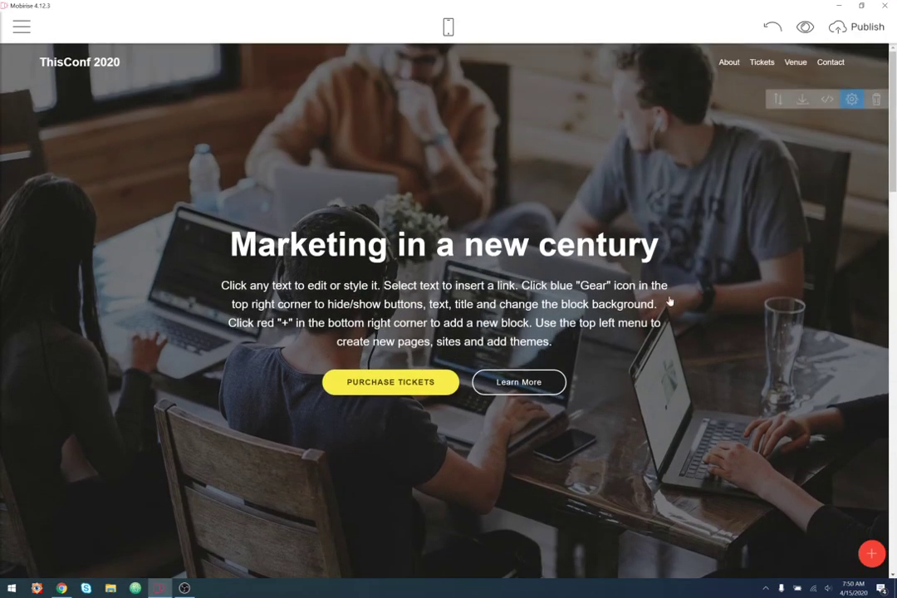
{"action": "left_click", "coordinate": [805, 26]}
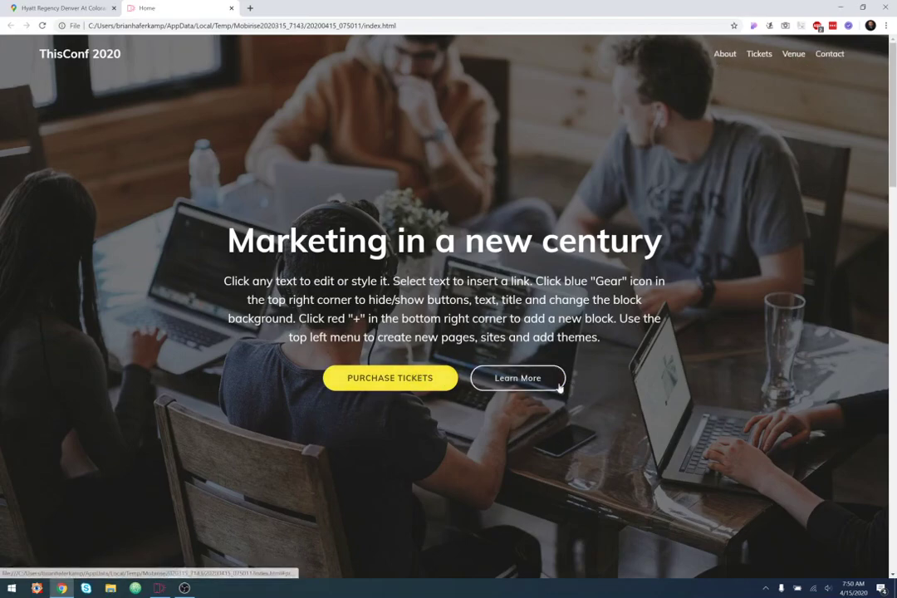
{"action": "scroll", "coordinate": [721, 347], "scroll_direction": "down", "scroll_amount": 6}
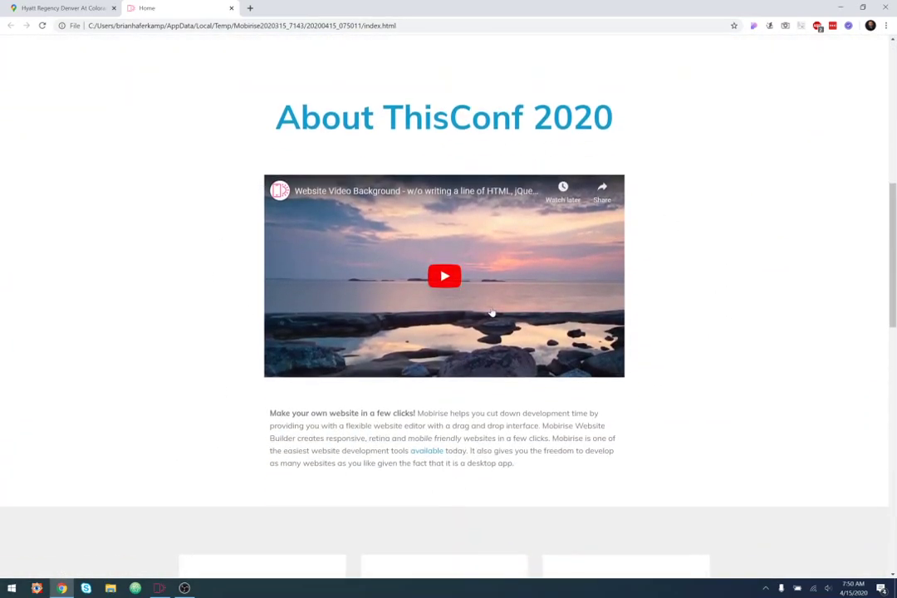
{"action": "left_click", "coordinate": [450, 295]}
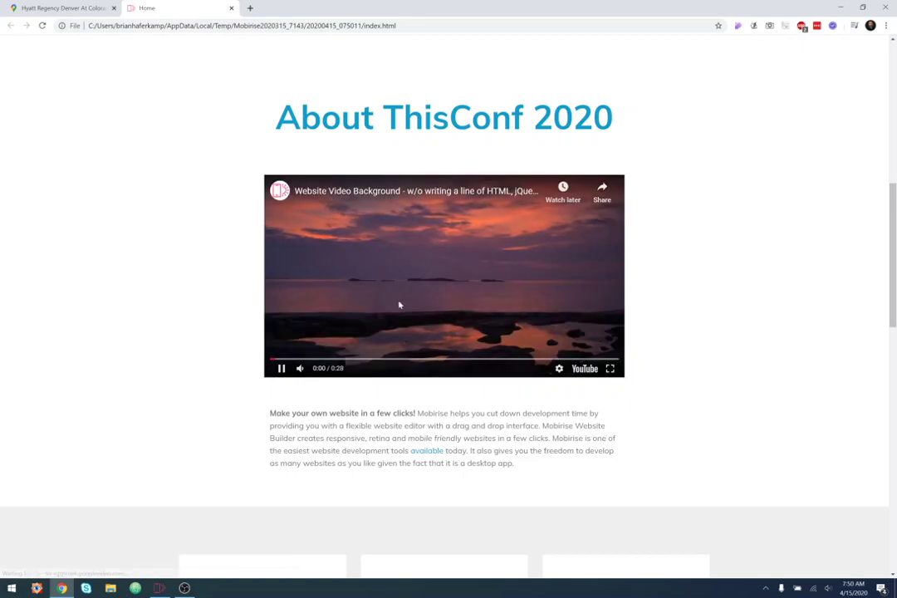
{"action": "left_click", "coordinate": [441, 288]}
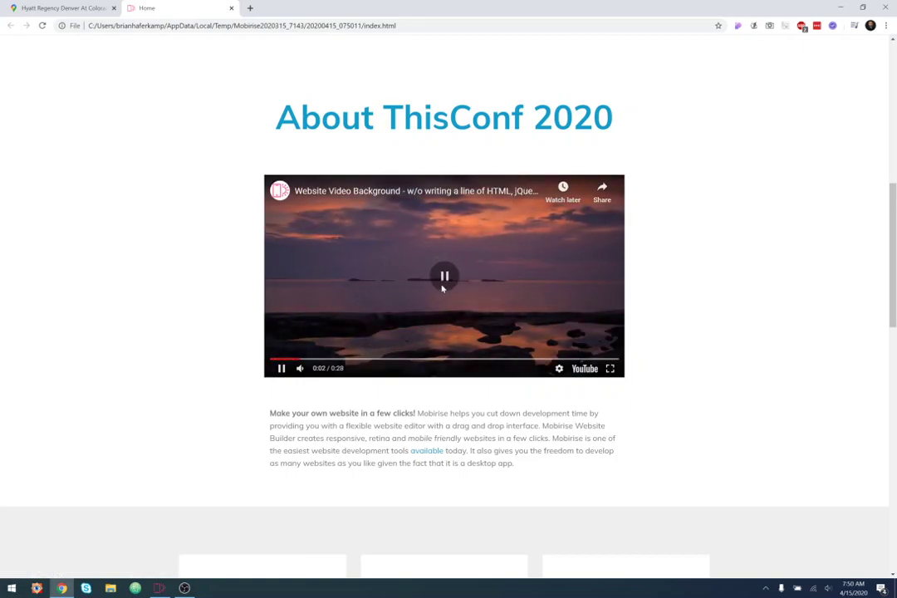
Examine the preview's hero block and the About section's heading, video and paragraph text.
{"action": "scroll", "coordinate": [740, 323], "scroll_direction": "down", "scroll_amount": 5}
{"action": "scroll", "coordinate": [666, 333], "scroll_direction": "up", "scroll_amount": 4}
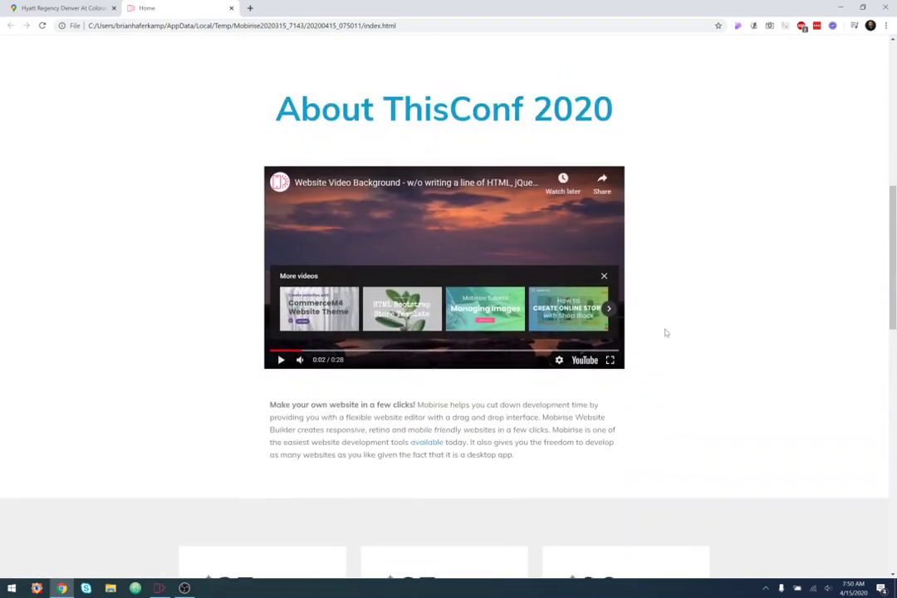
{"action": "scroll", "coordinate": [666, 334], "scroll_direction": "up", "scroll_amount": 3}
{"action": "scroll", "coordinate": [789, 341], "scroll_direction": "down", "scroll_amount": 4}
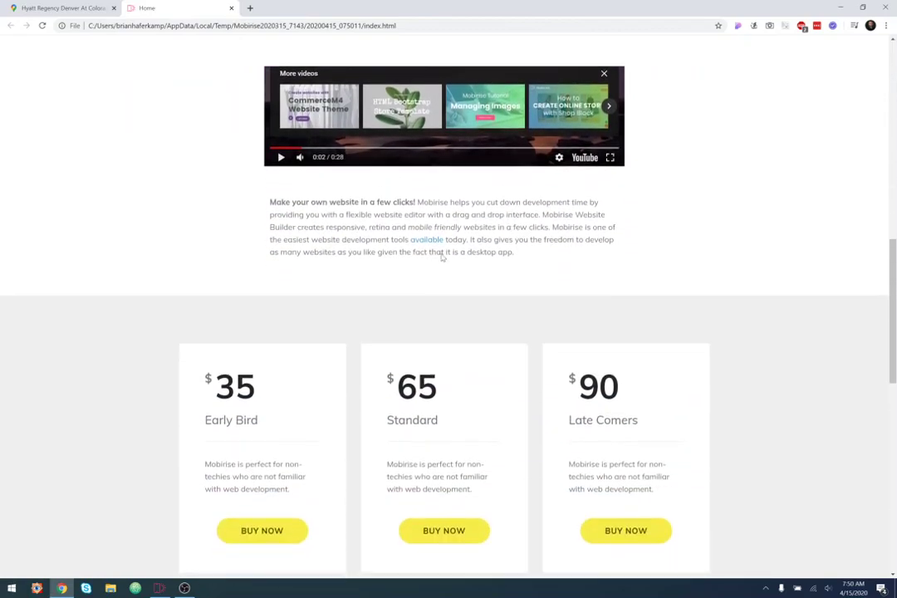
{"action": "left_click_drag", "start_coordinate": [264, 200], "coordinate": [584, 270]}
{"action": "left_click", "coordinate": [738, 261]}
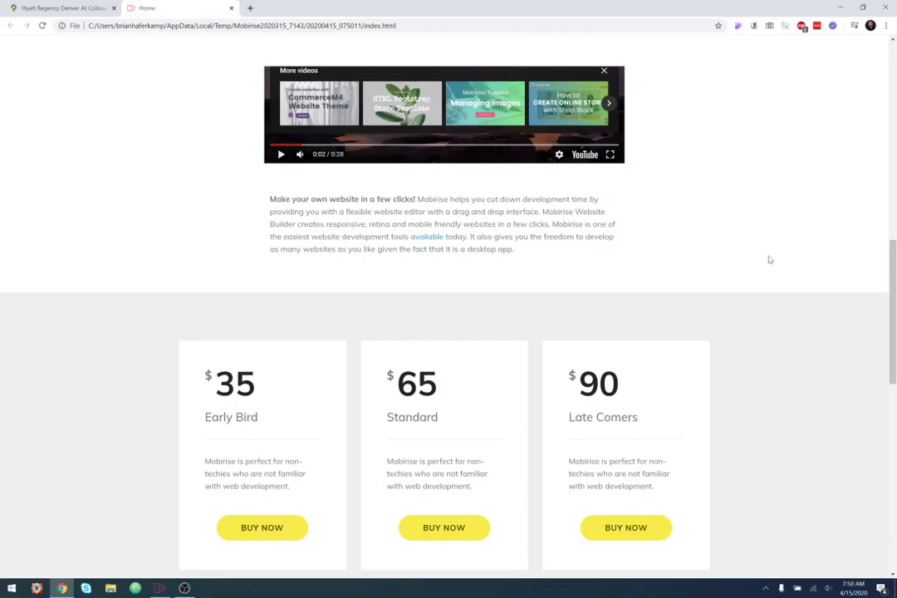
{"action": "scroll", "coordinate": [768, 258], "scroll_direction": "up", "scroll_amount": 8}
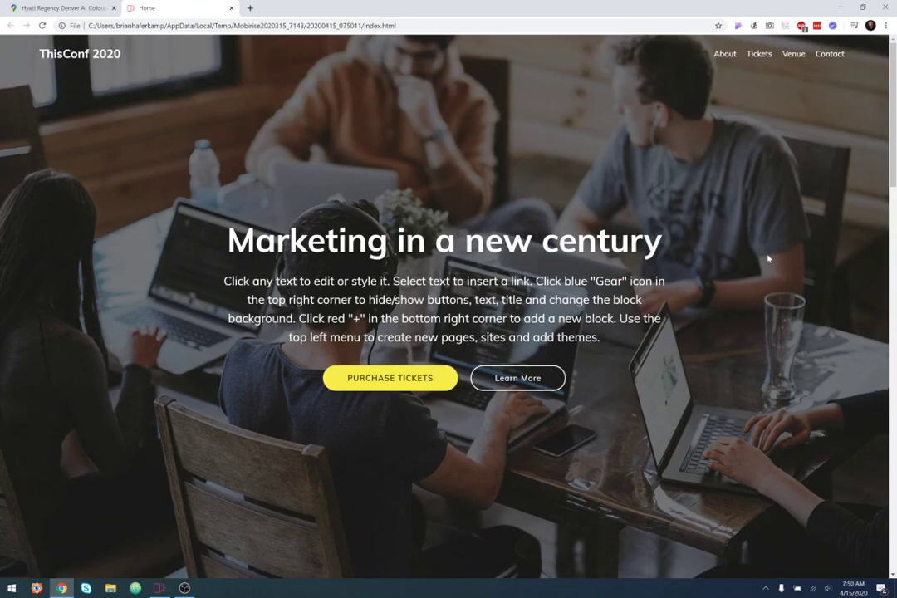
{"action": "scroll", "coordinate": [767, 258], "scroll_direction": "down", "scroll_amount": 7}
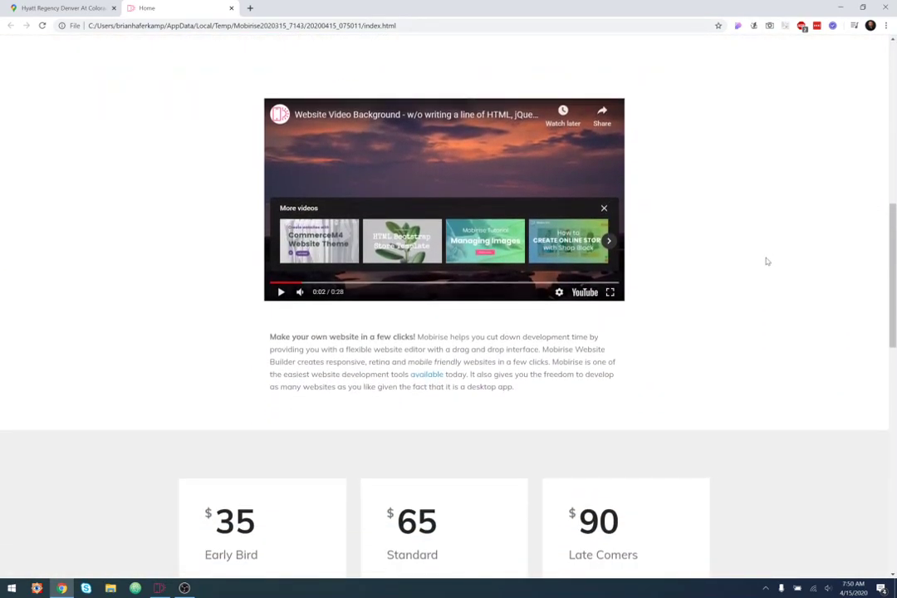
{"action": "scroll", "coordinate": [767, 260], "scroll_direction": "down", "scroll_amount": 2}
{"action": "scroll", "coordinate": [768, 258], "scroll_direction": "up", "scroll_amount": 3}
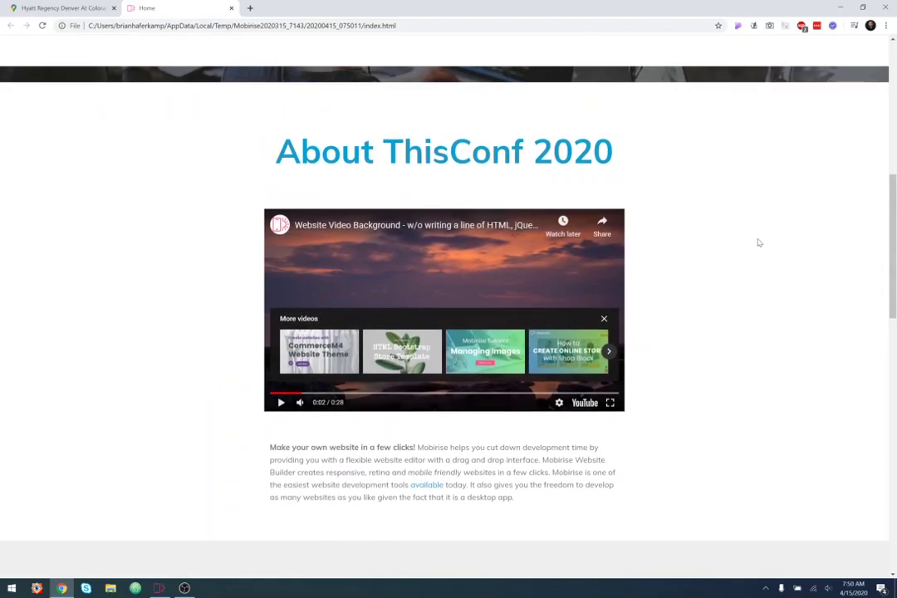
{"action": "scroll", "coordinate": [757, 241], "scroll_direction": "up", "scroll_amount": 6}
Review the ticket price cards, the Conference Venue block and the contact details in the preview.
{"action": "scroll", "coordinate": [748, 336], "scroll_direction": "down", "scroll_amount": 10}
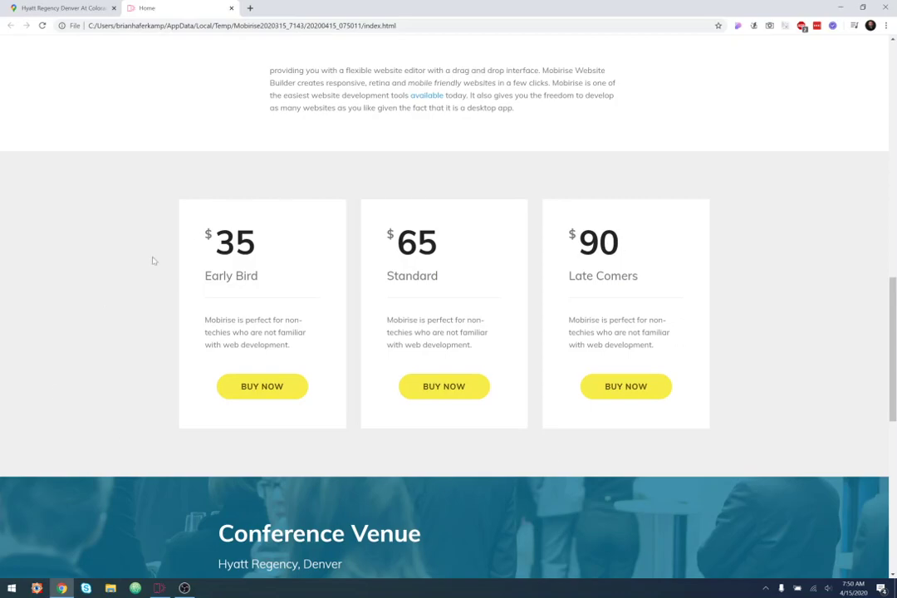
{"action": "scroll", "coordinate": [721, 342], "scroll_direction": "down", "scroll_amount": 1}
{"action": "scroll", "coordinate": [723, 340], "scroll_direction": "down", "scroll_amount": 5}
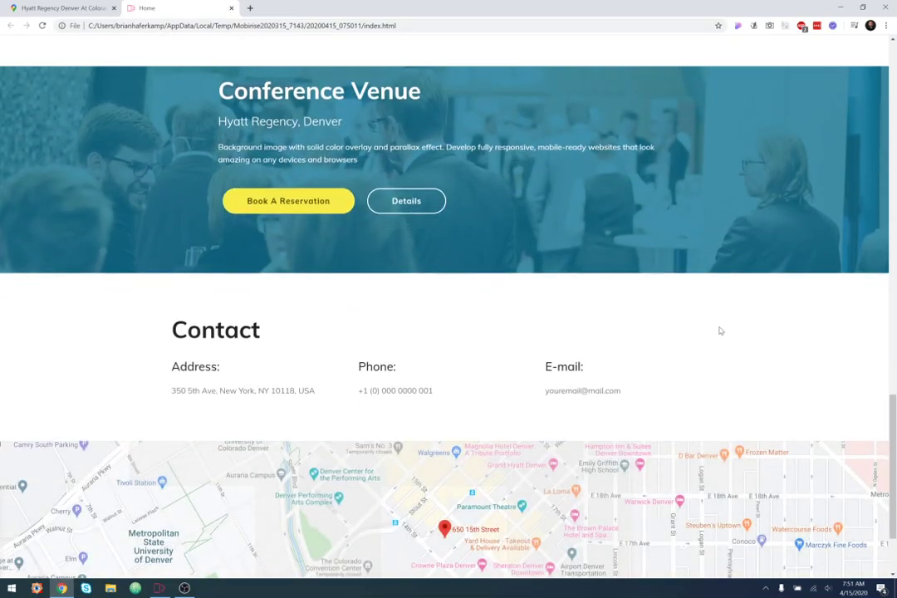
{"action": "scroll", "coordinate": [308, 359], "scroll_direction": "up", "scroll_amount": 2}
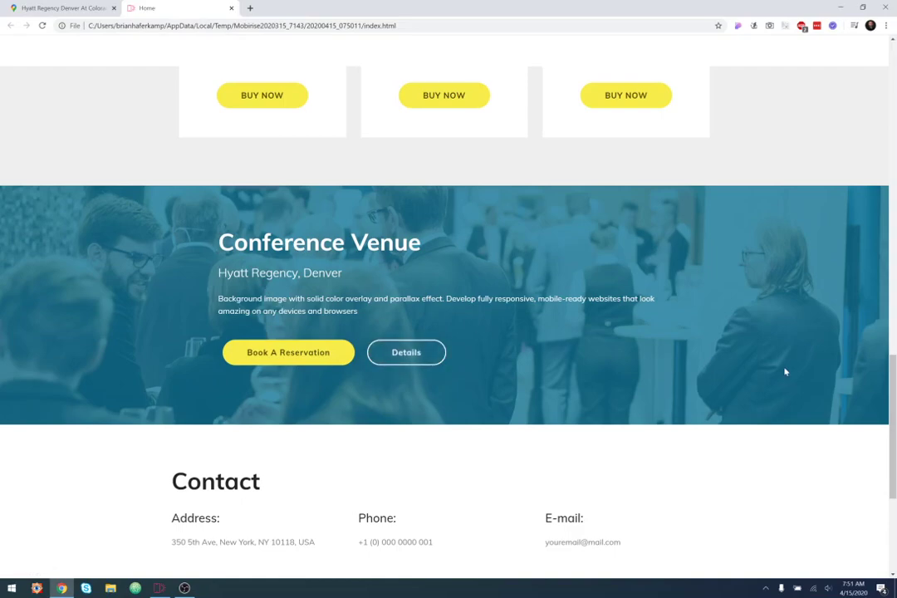
{"action": "scroll", "coordinate": [780, 327], "scroll_direction": "down", "scroll_amount": 3}
{"action": "left_click_drag", "start_coordinate": [541, 273], "coordinate": [623, 271]}
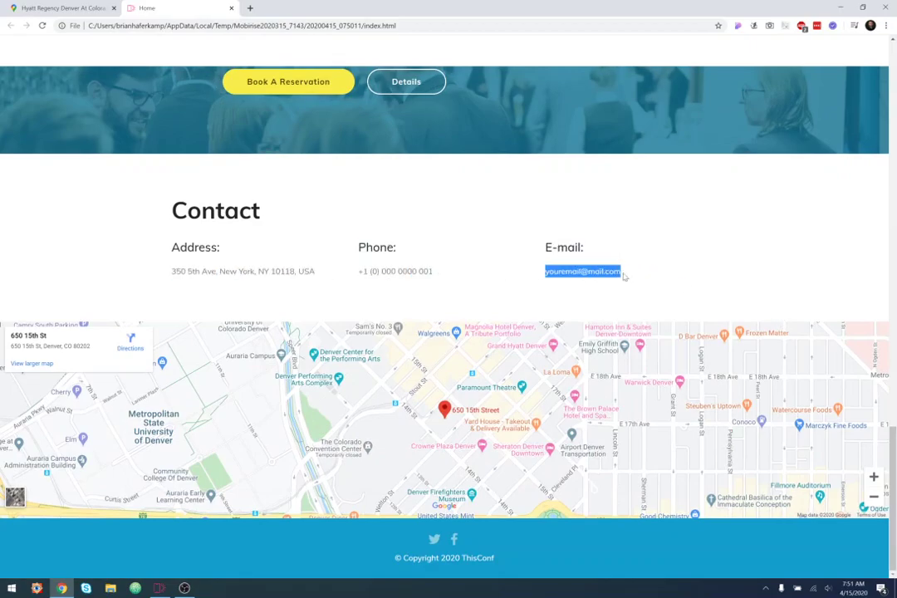
{"action": "left_click", "coordinate": [656, 279]}
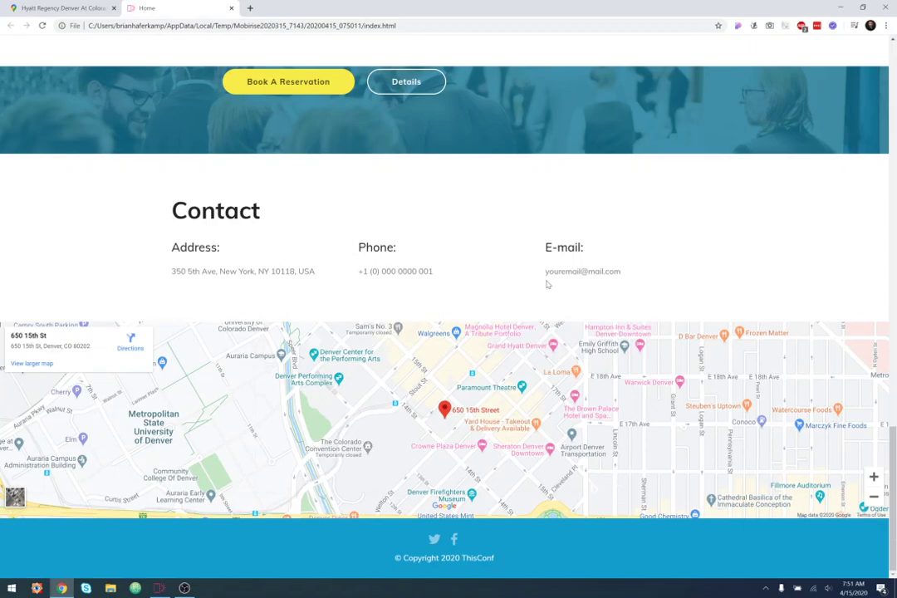
Test the embedded map in the preview by panning it and zooming in around the venue marker.
{"action": "mouse_move", "coordinate": [561, 434]}
{"action": "left_mouse_down"}
{"action": "mouse_move", "coordinate": [565, 370]}
{"action": "mouse_move", "coordinate": [313, 393]}
{"action": "mouse_move", "coordinate": [579, 482]}
{"action": "mouse_move", "coordinate": [617, 436]}
{"action": "mouse_move", "coordinate": [617, 405]}
{"action": "left_mouse_up"}
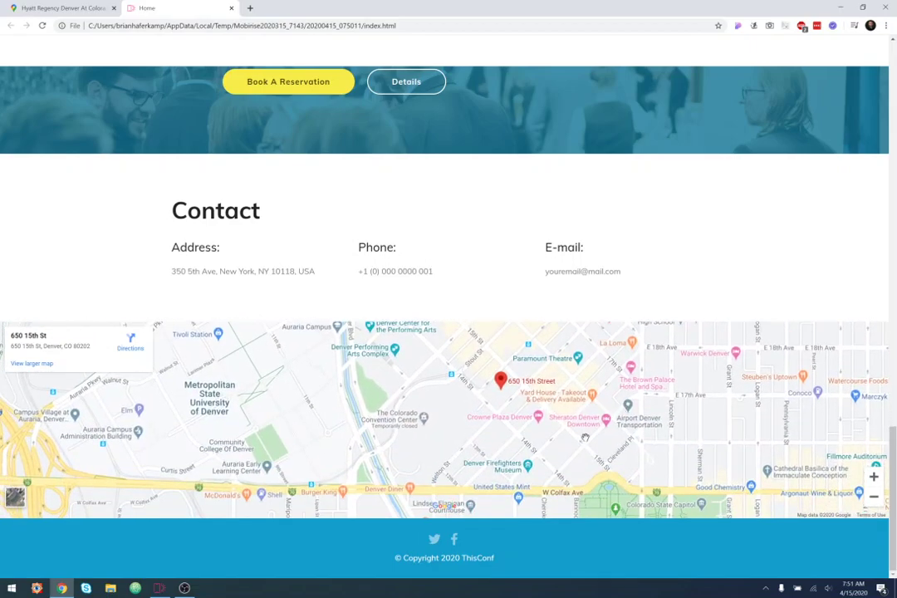
{"action": "scroll", "coordinate": [512, 450], "scroll_direction": "up", "scroll_amount": 2}
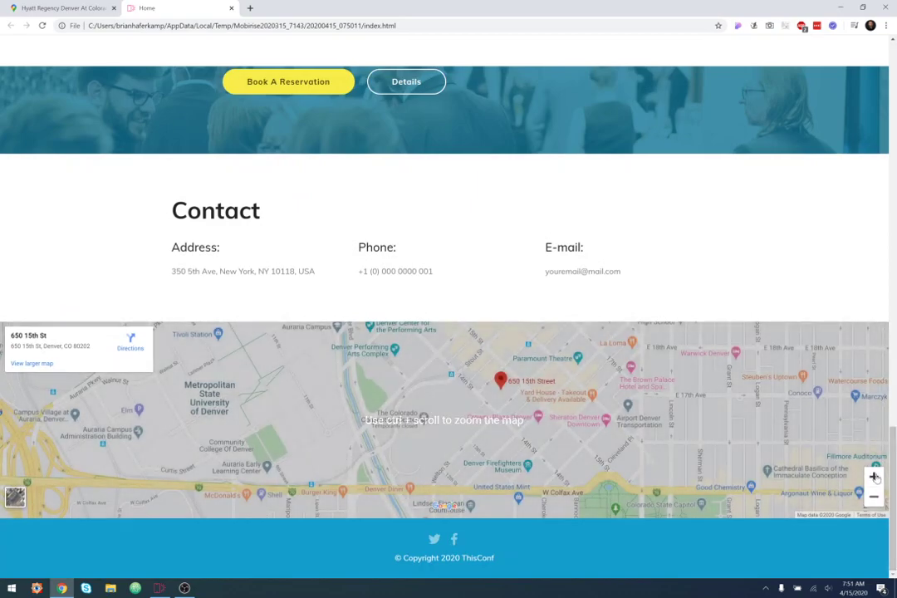
{"action": "scroll", "coordinate": [522, 428], "scroll_direction": "up", "scroll_amount": 4}
{"action": "left_click_drag", "start_coordinate": [797, 423], "coordinate": [548, 517]}
{"action": "left_click_drag", "start_coordinate": [551, 332], "coordinate": [617, 373]}
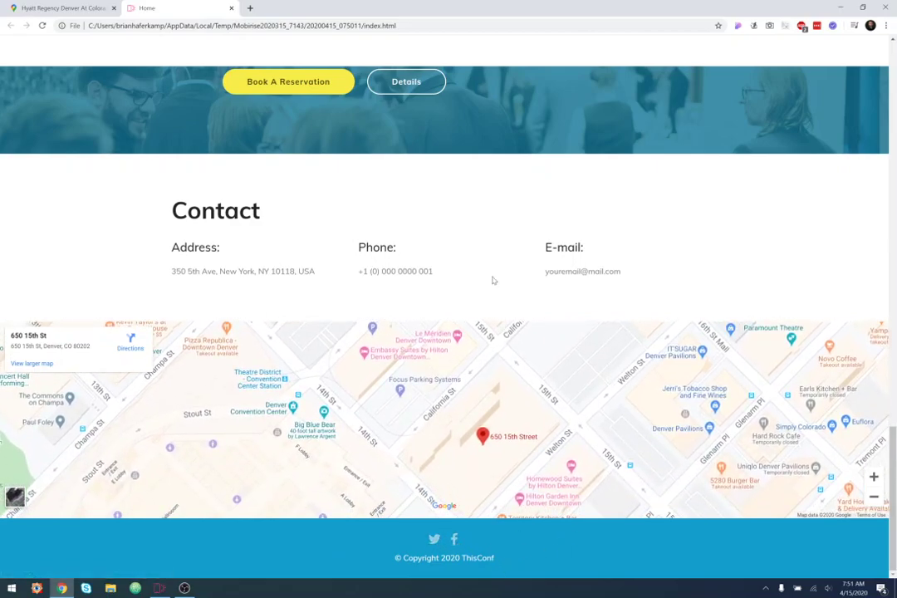
Check the "About ThisConf 2020" heading in the preview, switch back to Mobirise and change the heading's font style to Title 2.
{"action": "scroll", "coordinate": [698, 260], "scroll_direction": "up", "scroll_amount": 10}
{"action": "scroll", "coordinate": [699, 262], "scroll_direction": "up", "scroll_amount": 10}
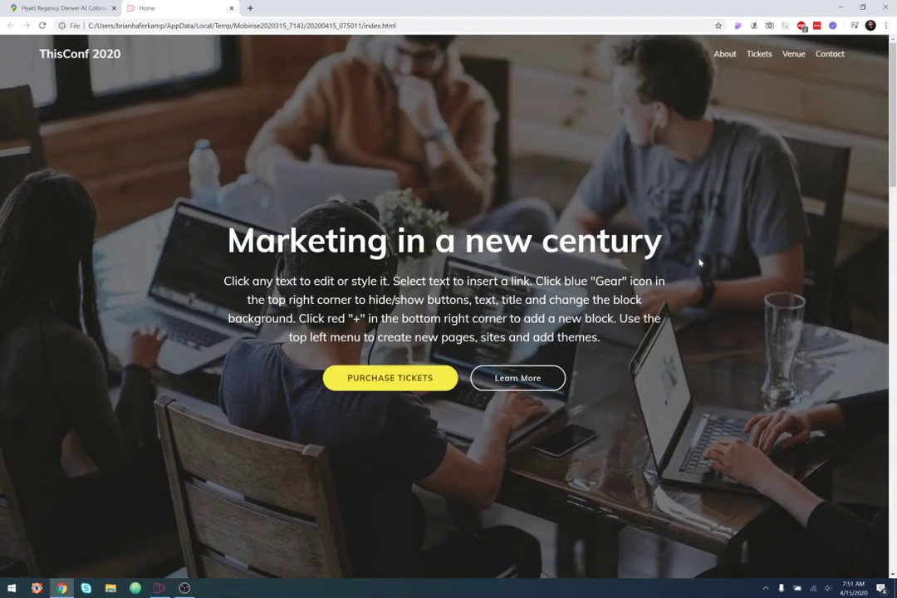
{"action": "scroll", "coordinate": [698, 262], "scroll_direction": "down", "scroll_amount": 10}
{"action": "scroll", "coordinate": [694, 259], "scroll_direction": "up", "scroll_amount": 3}
{"action": "left_click_drag", "start_coordinate": [274, 295], "coordinate": [635, 299]}
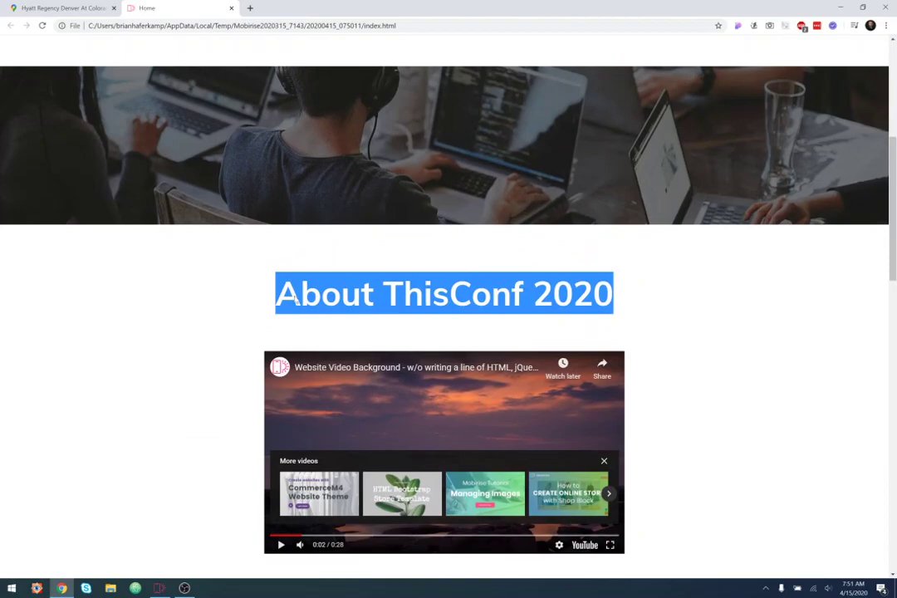
{"action": "left_click", "coordinate": [159, 588]}
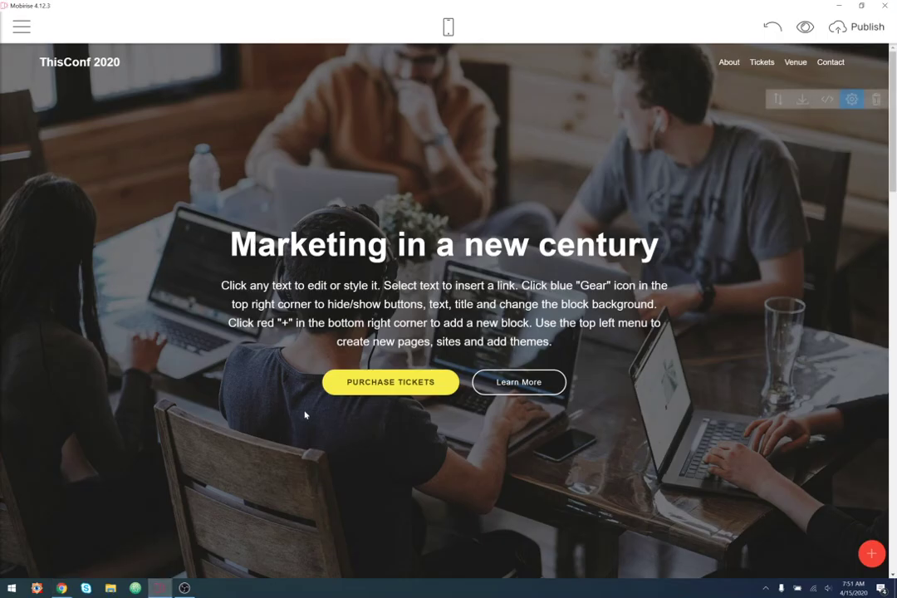
{"action": "scroll", "coordinate": [522, 341], "scroll_direction": "down", "scroll_amount": 3}
{"action": "left_click", "coordinate": [517, 335]}
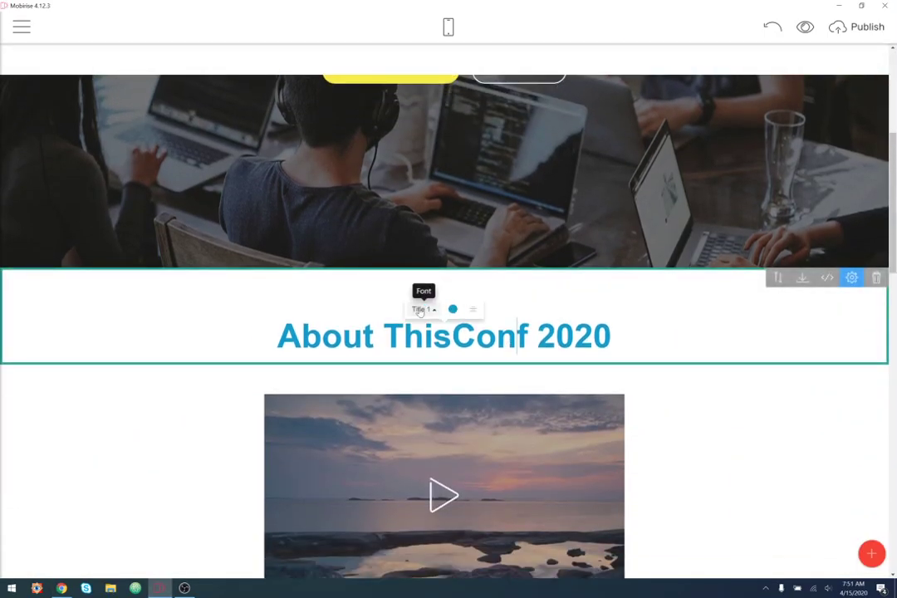
{"action": "left_click", "coordinate": [424, 310]}
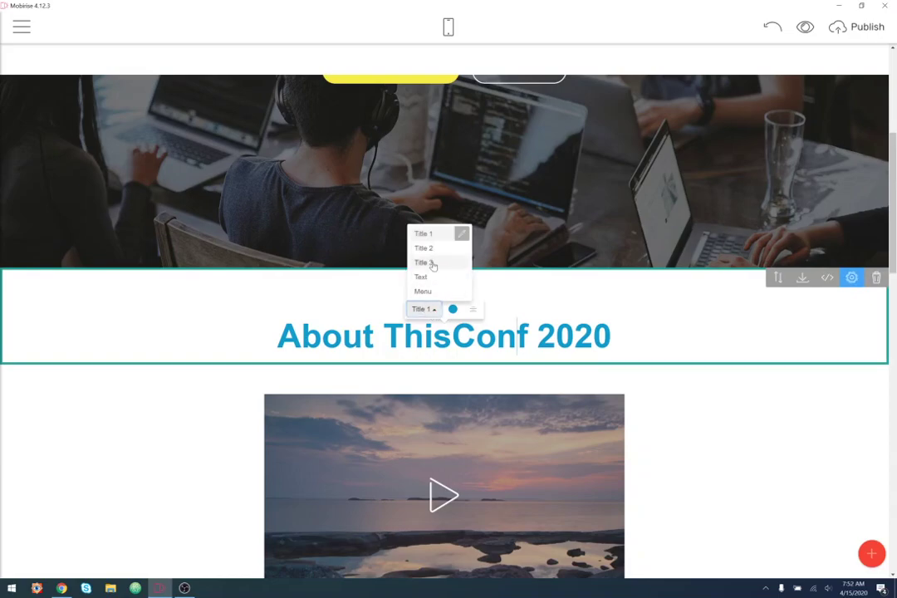
{"action": "left_click", "coordinate": [428, 249]}
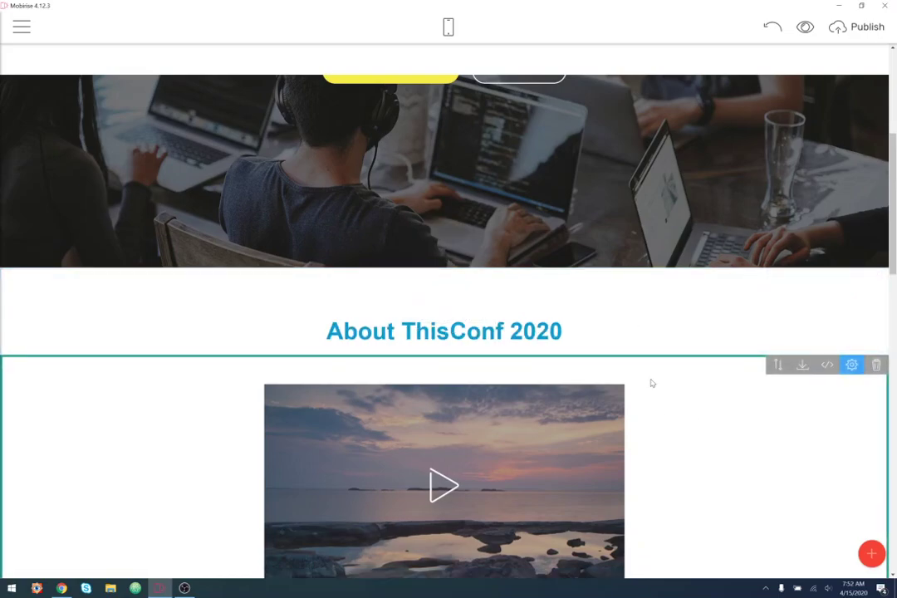
Compare the hero title's text style and size with the About section's heading.
{"action": "scroll", "coordinate": [640, 356], "scroll_direction": "up", "scroll_amount": 4}
{"action": "left_click", "coordinate": [434, 262]}
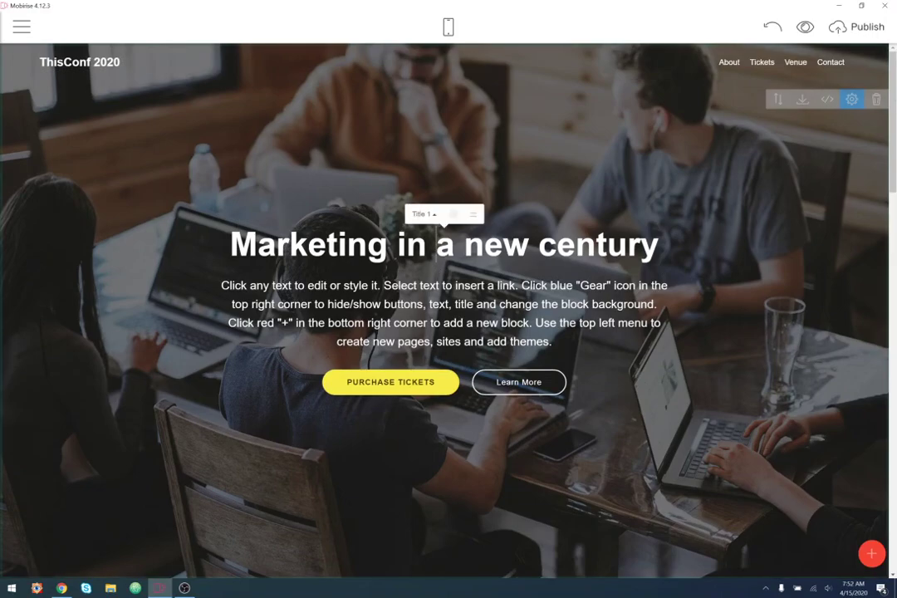
{"action": "left_click_drag", "start_coordinate": [230, 245], "coordinate": [659, 248]}
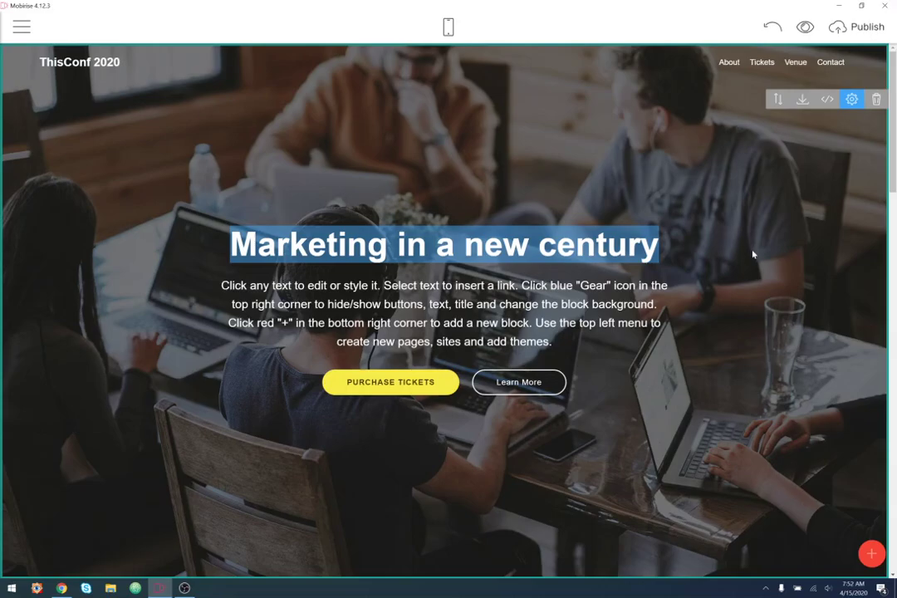
{"action": "scroll", "coordinate": [687, 296], "scroll_direction": "down", "scroll_amount": 5}
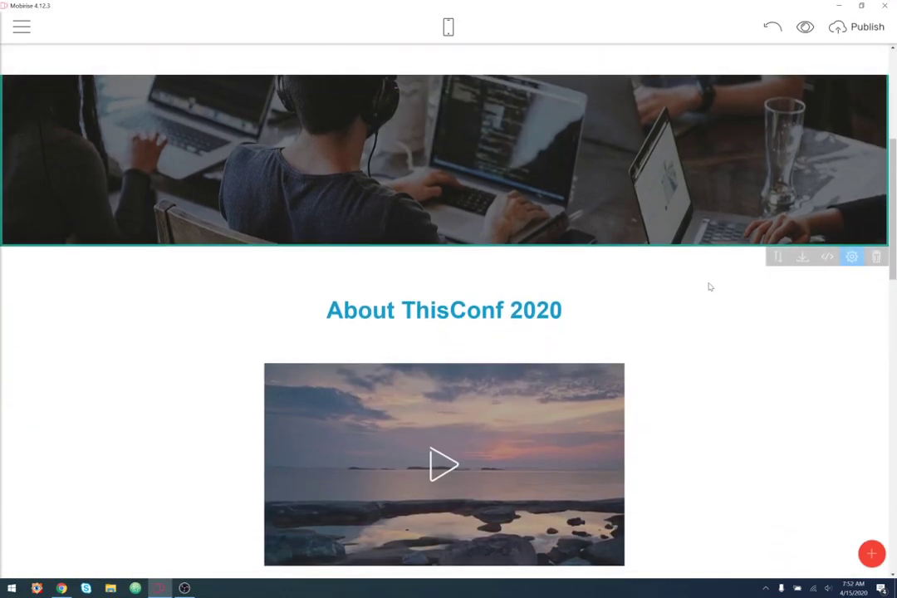
{"action": "scroll", "coordinate": [709, 287], "scroll_direction": "down", "scroll_amount": 4}
{"action": "scroll", "coordinate": [710, 286], "scroll_direction": "up", "scroll_amount": 7}
{"action": "scroll", "coordinate": [710, 287], "scroll_direction": "up", "scroll_amount": 2}
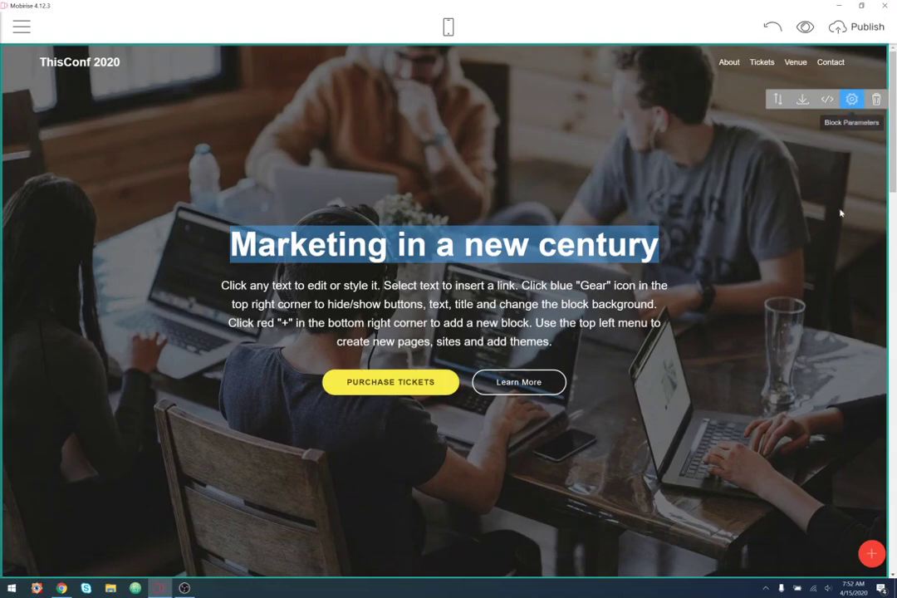
Open the hero block's background image for replacement and search the free online library for "conference".
{"action": "left_click", "coordinate": [850, 99]}
{"action": "left_click", "coordinate": [836, 286]}
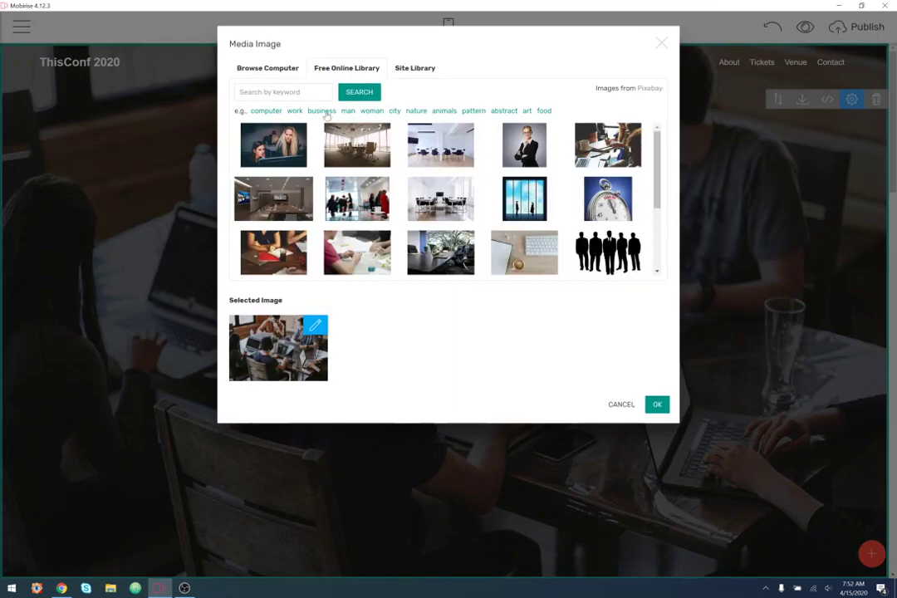
{"action": "left_click", "coordinate": [240, 92]}
{"action": "type", "text": "conference"}
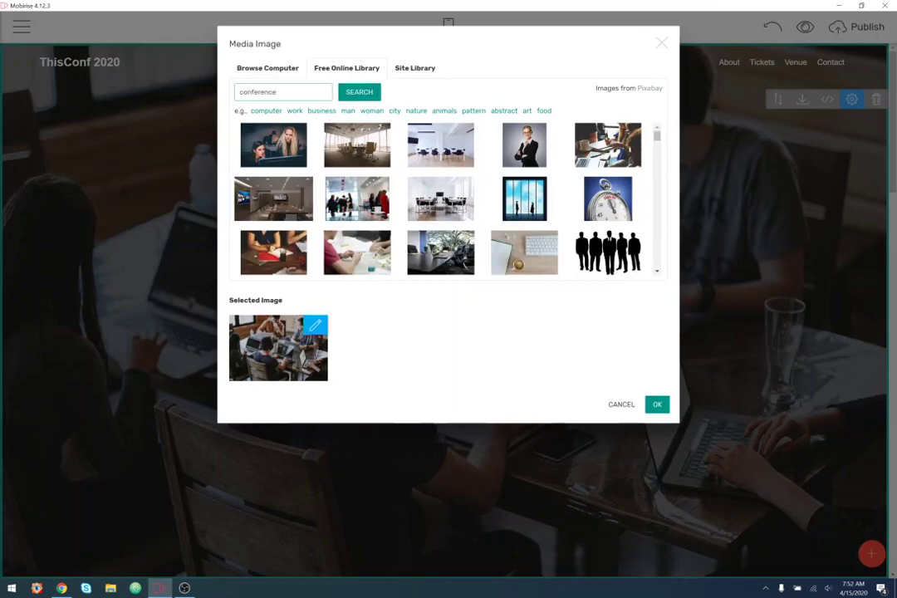
{"action": "left_click", "coordinate": [366, 92]}
Choose the banquet hall photo with columns and round tables from the conference results as the hero background.
{"action": "scroll", "coordinate": [653, 239], "scroll_direction": "down", "scroll_amount": 3}
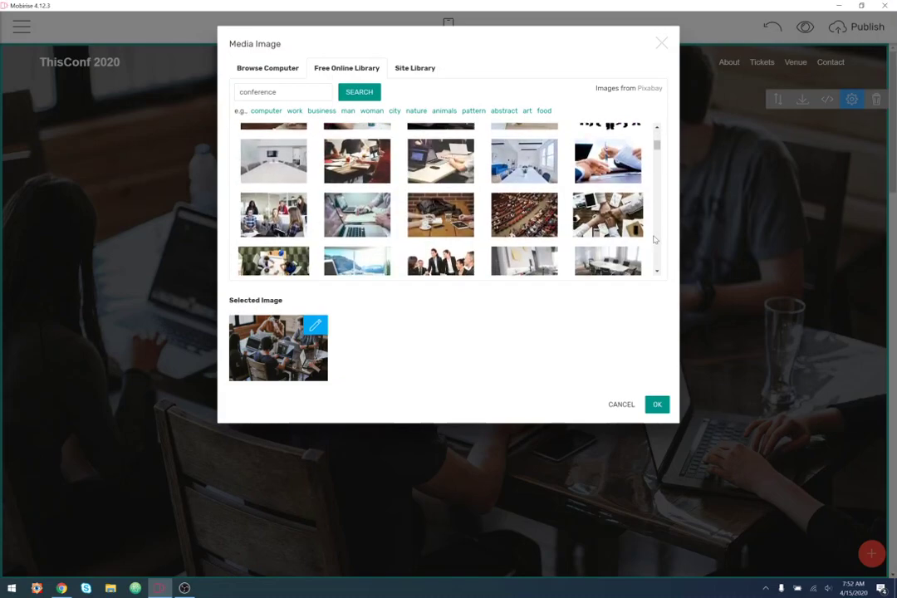
{"action": "scroll", "coordinate": [653, 240], "scroll_direction": "down", "scroll_amount": 3}
{"action": "scroll", "coordinate": [653, 240], "scroll_direction": "down", "scroll_amount": 2}
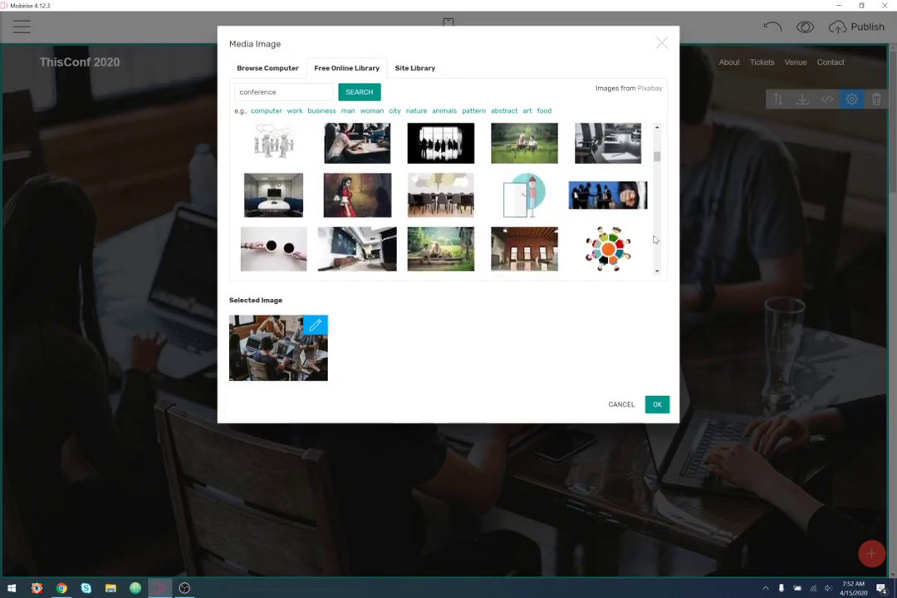
{"action": "scroll", "coordinate": [613, 224], "scroll_direction": "up", "scroll_amount": 4}
{"action": "mouse_move", "coordinate": [533, 169]}
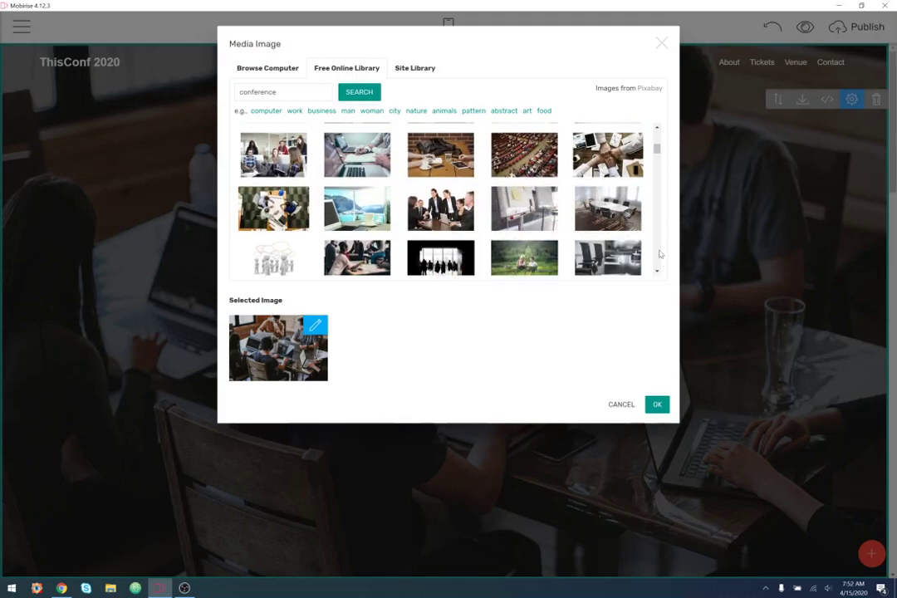
{"action": "scroll", "coordinate": [650, 251], "scroll_direction": "down", "scroll_amount": 5}
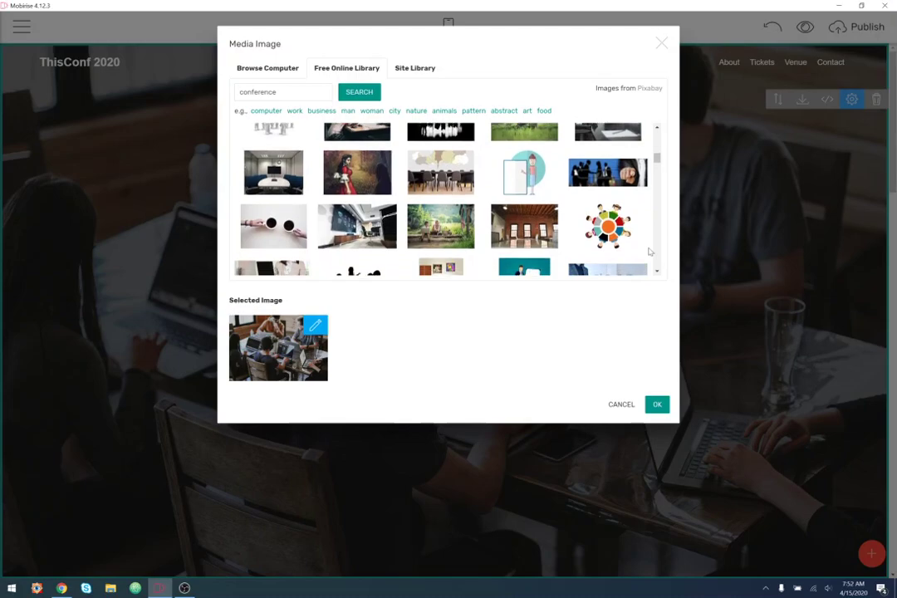
{"action": "scroll", "coordinate": [651, 252], "scroll_direction": "down", "scroll_amount": 5}
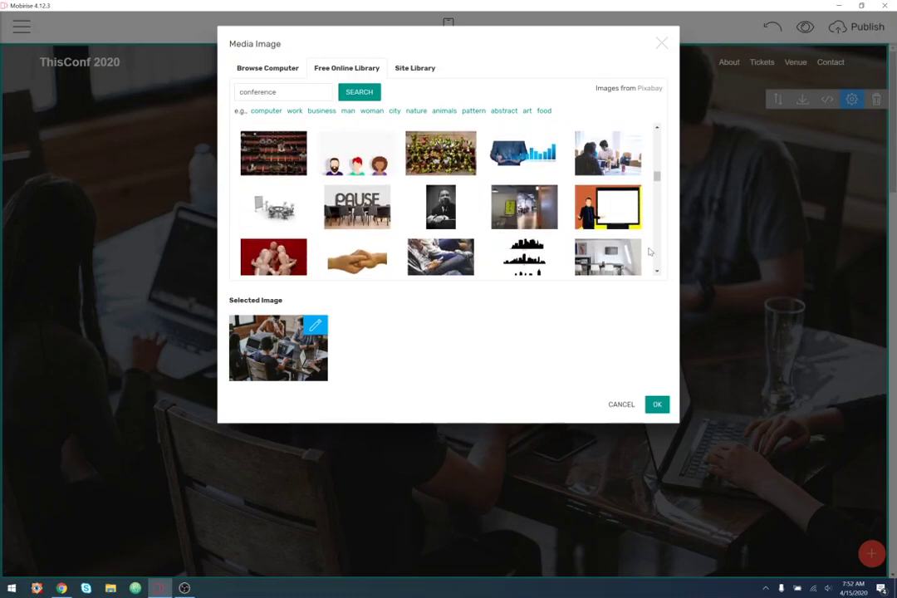
{"action": "scroll", "coordinate": [650, 252], "scroll_direction": "down", "scroll_amount": 3}
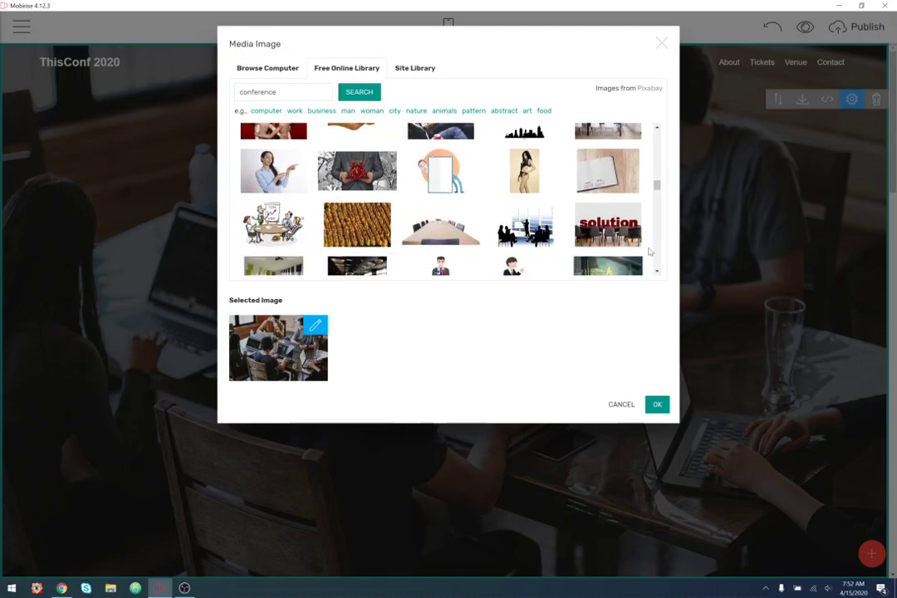
{"action": "scroll", "coordinate": [650, 251], "scroll_direction": "down", "scroll_amount": 3}
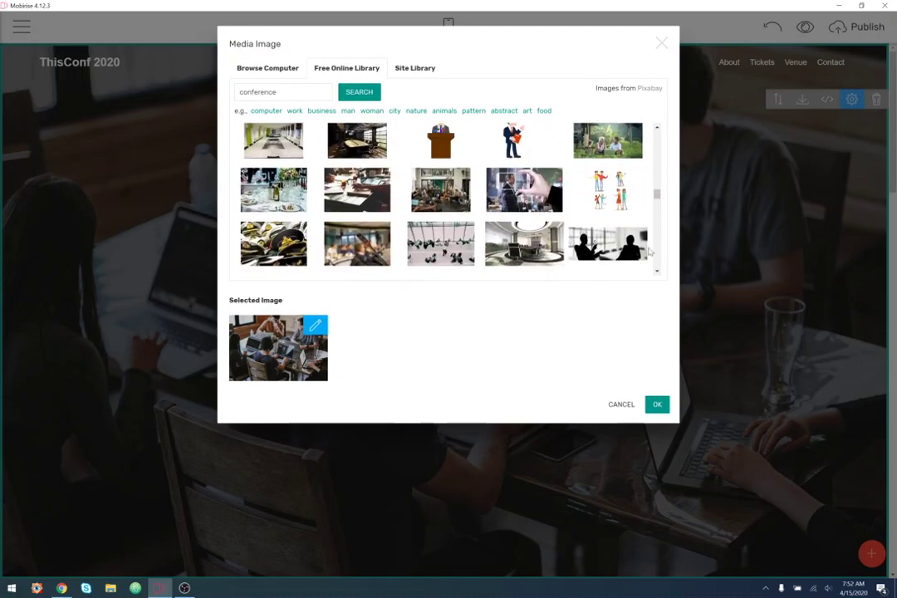
{"action": "scroll", "coordinate": [650, 252], "scroll_direction": "down", "scroll_amount": 3}
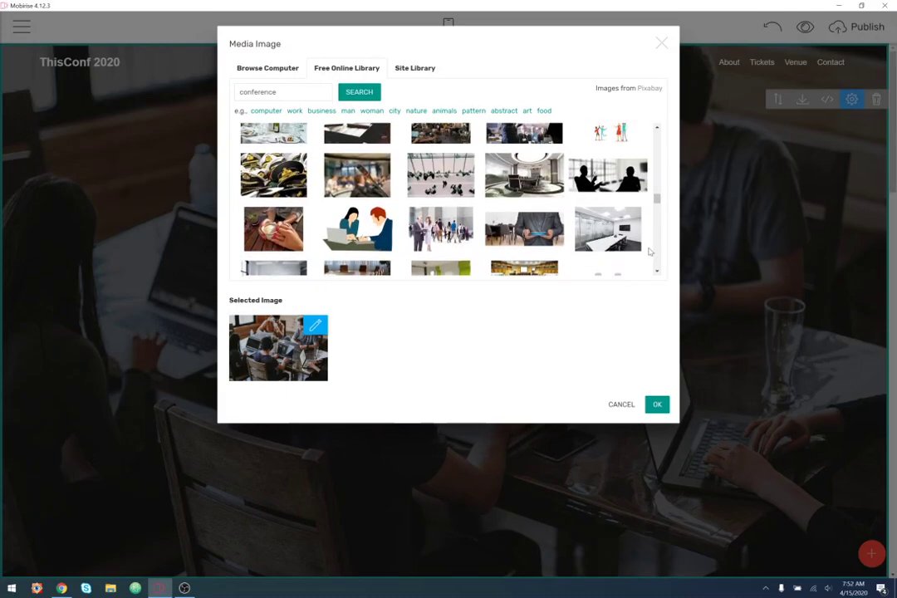
{"action": "mouse_move", "coordinate": [341, 176]}
{"action": "scroll", "coordinate": [652, 211], "scroll_direction": "down", "scroll_amount": 1}
{"action": "scroll", "coordinate": [651, 211], "scroll_direction": "down", "scroll_amount": 2}
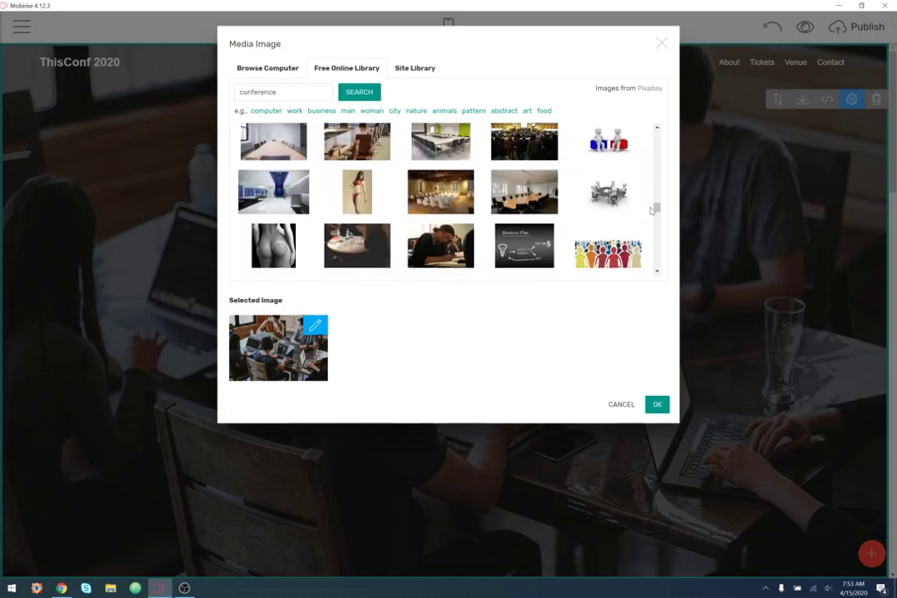
{"action": "scroll", "coordinate": [652, 211], "scroll_direction": "down", "scroll_amount": 4}
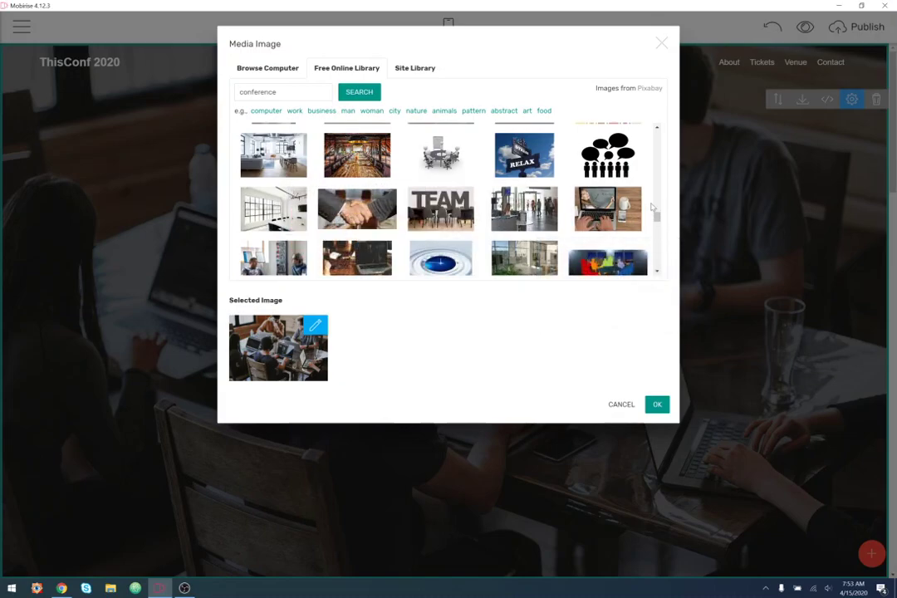
{"action": "scroll", "coordinate": [653, 207], "scroll_direction": "down", "scroll_amount": 1}
{"action": "scroll", "coordinate": [652, 208], "scroll_direction": "down", "scroll_amount": 1}
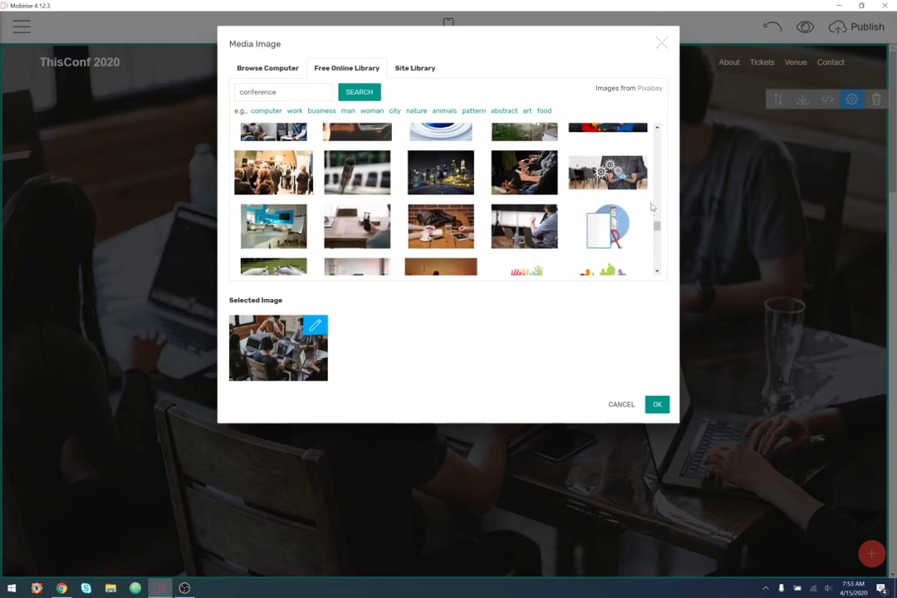
{"action": "scroll", "coordinate": [652, 207], "scroll_direction": "down", "scroll_amount": 2}
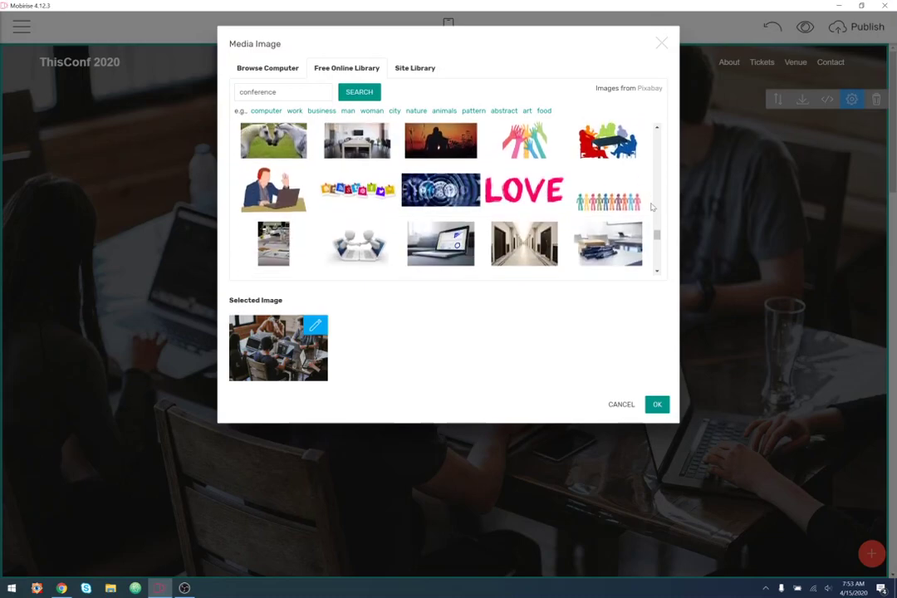
{"action": "scroll", "coordinate": [653, 207], "scroll_direction": "down", "scroll_amount": 1}
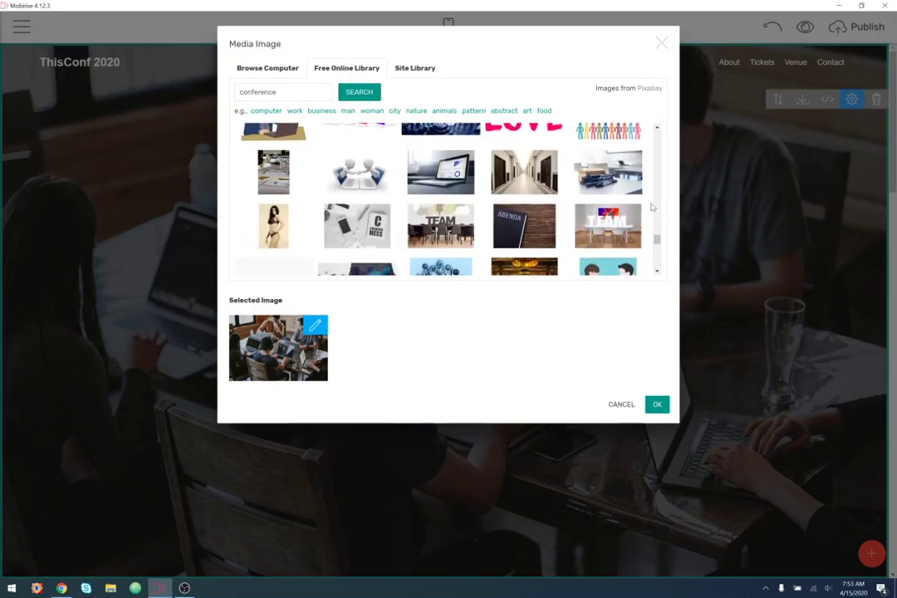
{"action": "scroll", "coordinate": [653, 208], "scroll_direction": "down", "scroll_amount": 2}
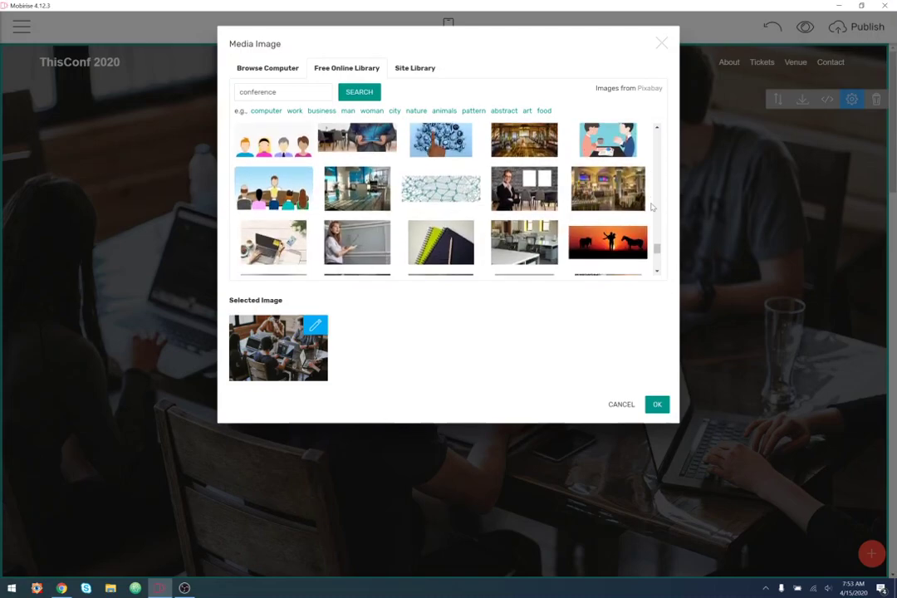
{"action": "mouse_move", "coordinate": [602, 192]}
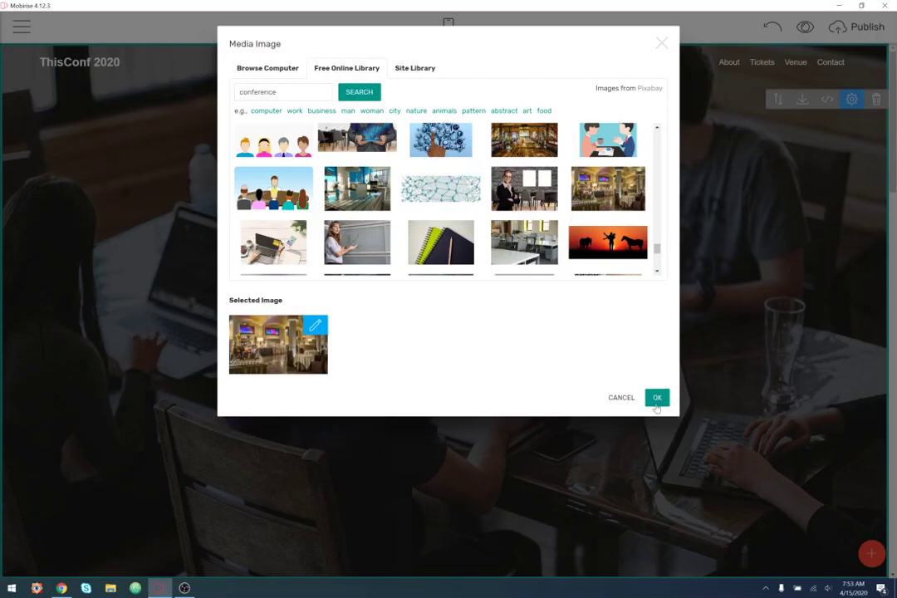
{"action": "left_click", "coordinate": [656, 400]}
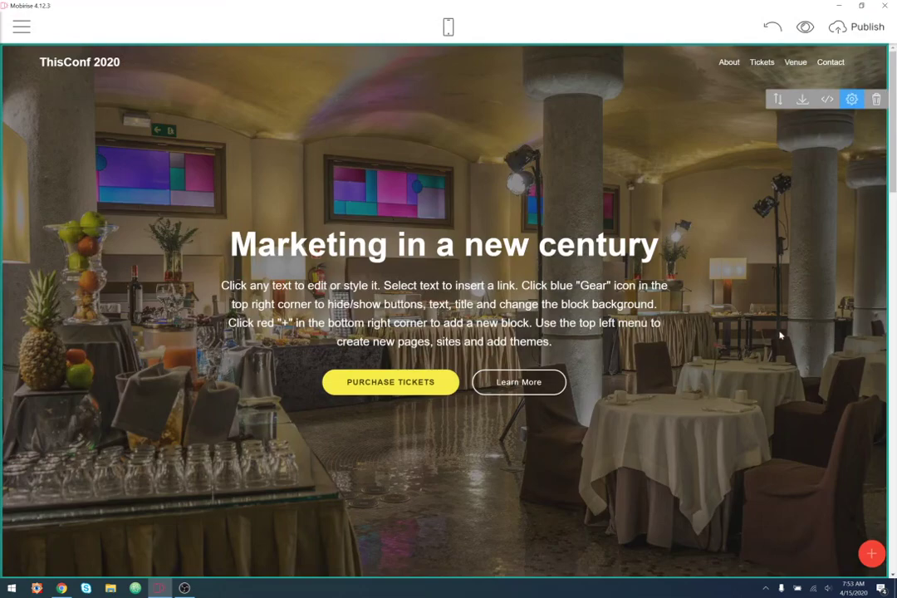
Replace the hero background with the free library photo of an audience seated in red auditorium chairs.
{"action": "left_click", "coordinate": [854, 100]}
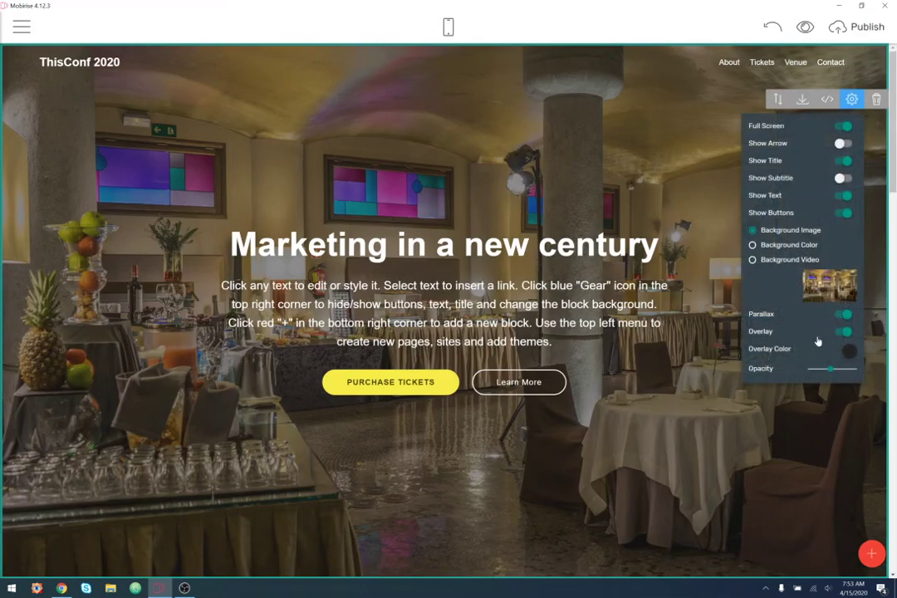
{"action": "left_click", "coordinate": [828, 284]}
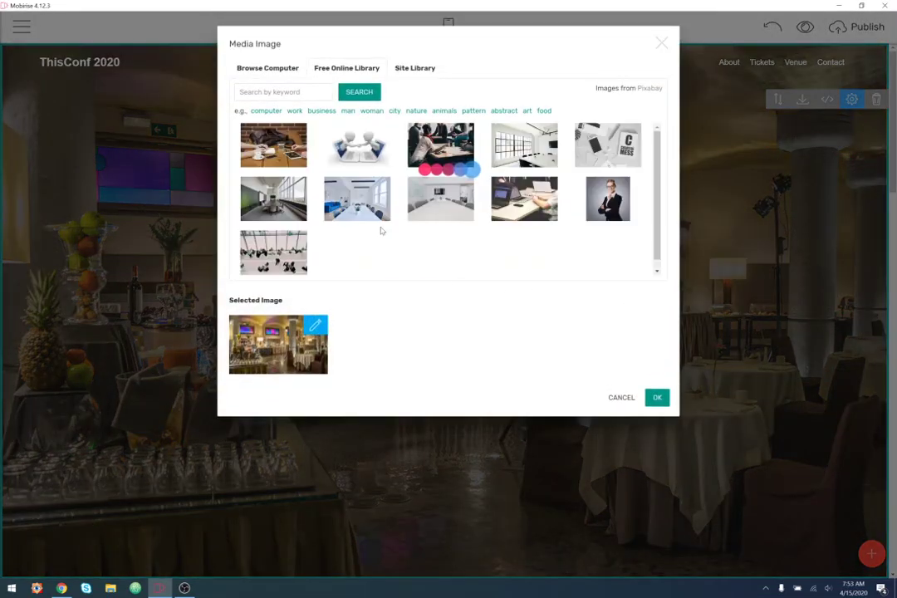
{"action": "scroll", "coordinate": [650, 212], "scroll_direction": "down", "scroll_amount": 3}
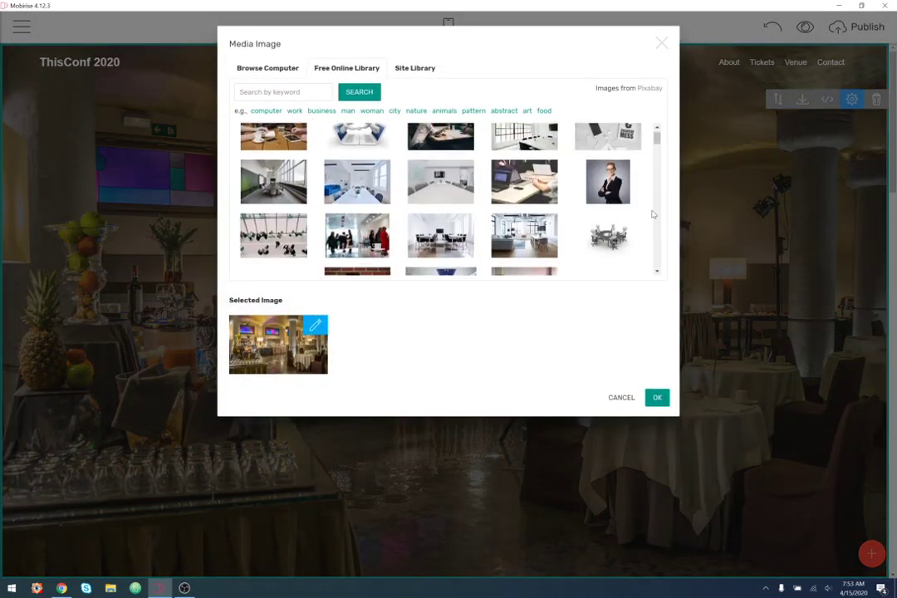
{"action": "scroll", "coordinate": [652, 215], "scroll_direction": "down", "scroll_amount": 3}
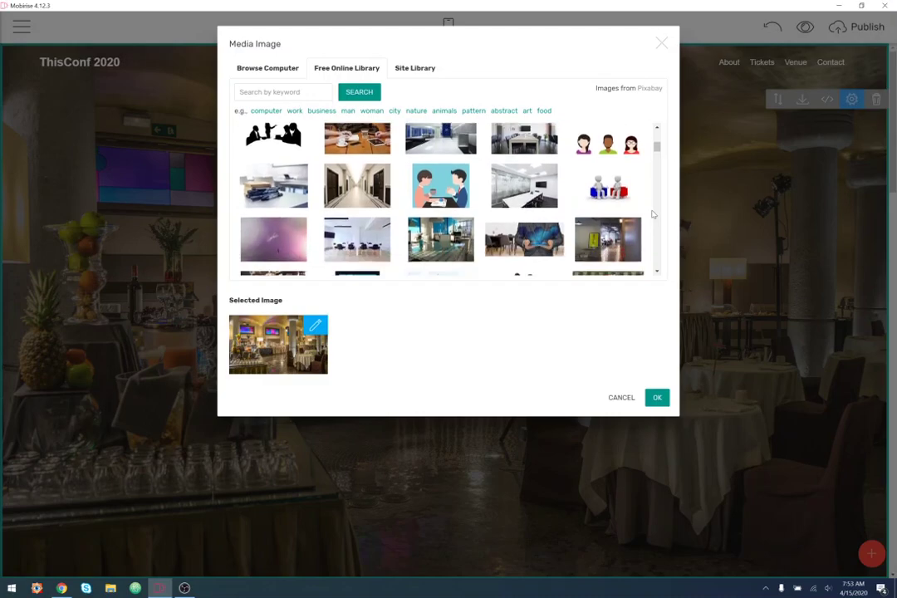
{"action": "scroll", "coordinate": [652, 214], "scroll_direction": "down", "scroll_amount": 5}
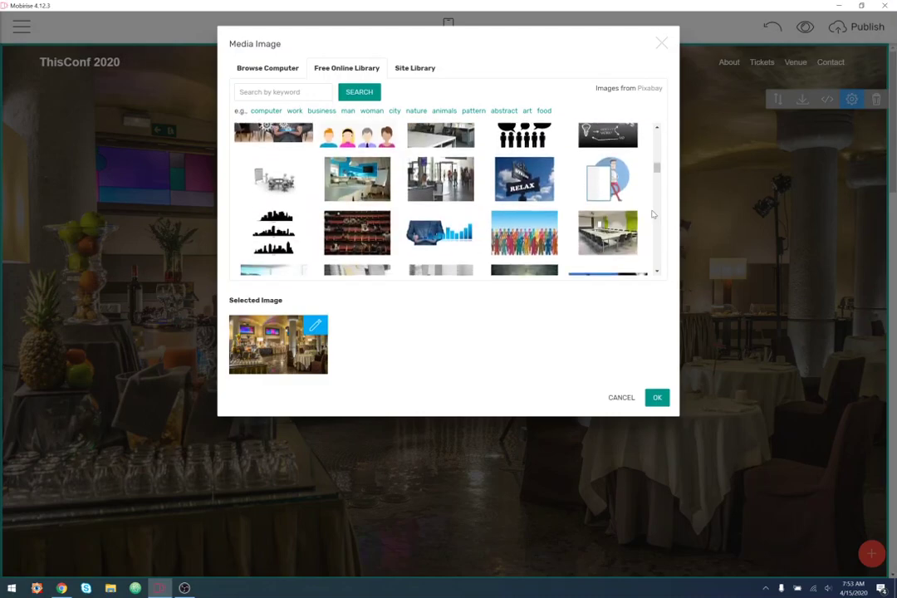
{"action": "scroll", "coordinate": [653, 214], "scroll_direction": "down", "scroll_amount": 5}
{"action": "scroll", "coordinate": [652, 214], "scroll_direction": "down", "scroll_amount": 5}
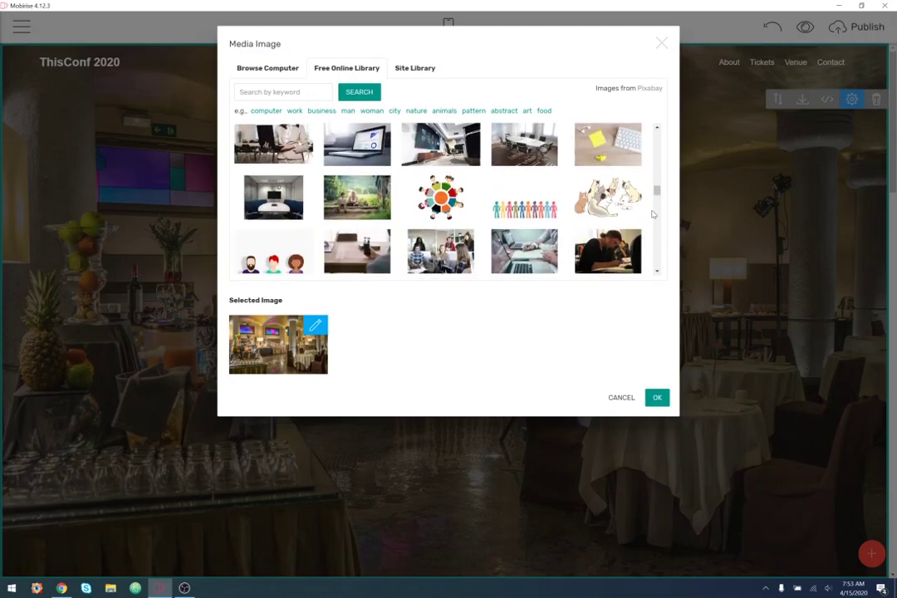
{"action": "scroll", "coordinate": [653, 214], "scroll_direction": "down", "scroll_amount": 5}
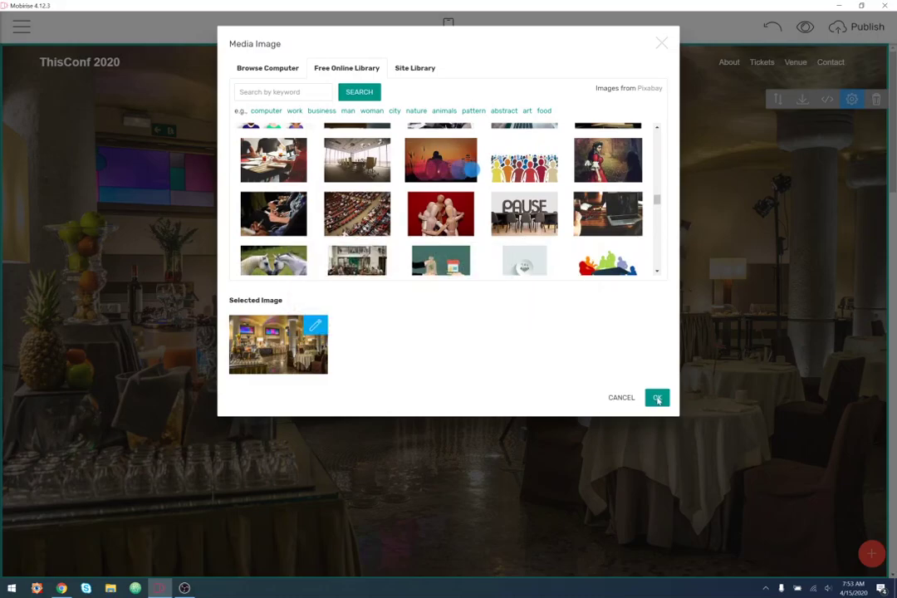
{"action": "left_click", "coordinate": [657, 399]}
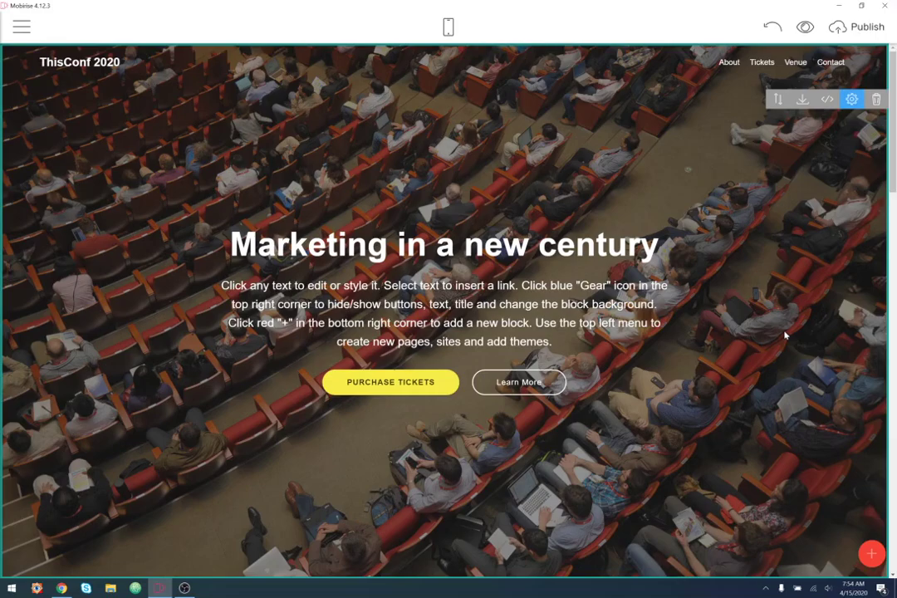
Add the three-person "Our Awesome Team" block from Teams & Testimonials between the About section and the ticket prices.
{"action": "scroll", "coordinate": [731, 331], "scroll_direction": "down", "scroll_amount": 5}
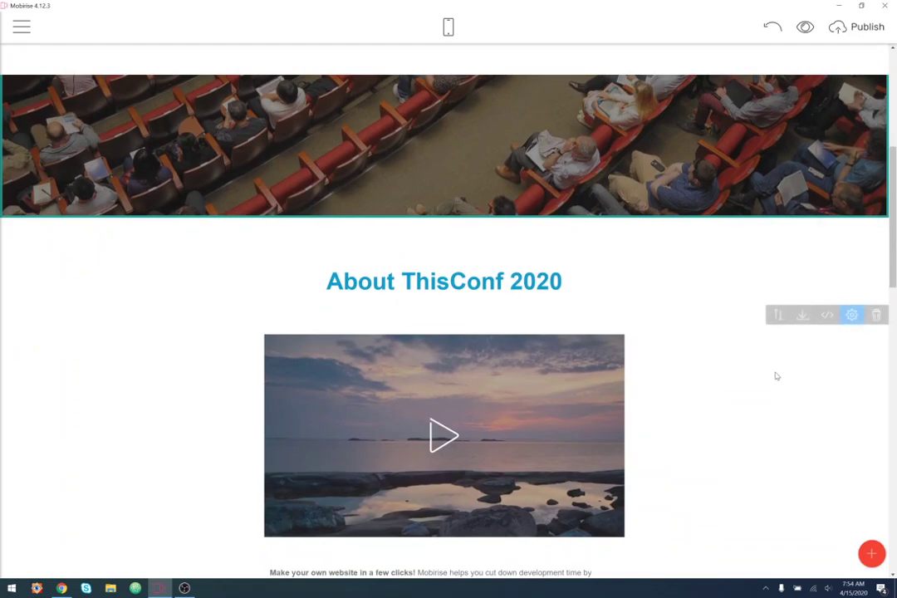
{"action": "scroll", "coordinate": [775, 374], "scroll_direction": "down", "scroll_amount": 3}
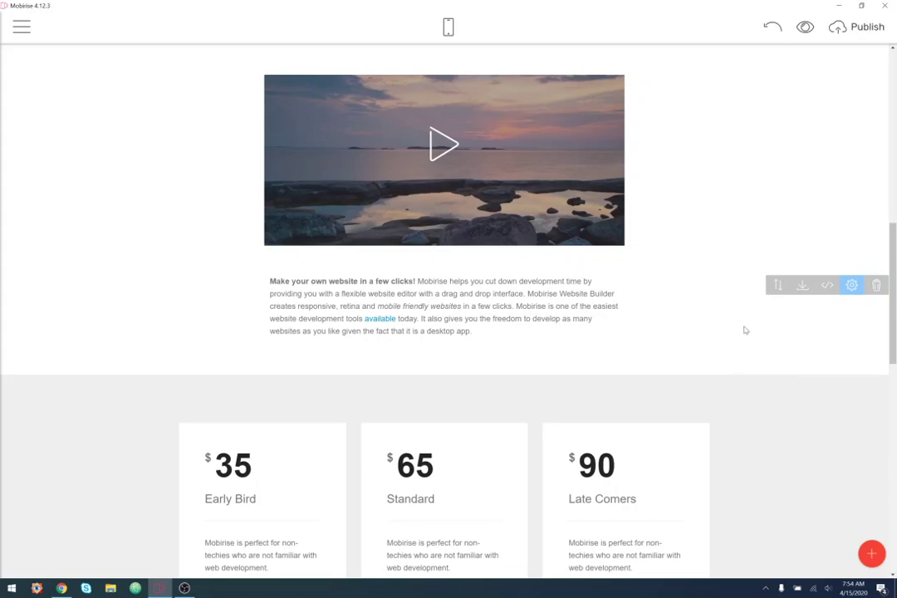
{"action": "left_click", "coordinate": [870, 553]}
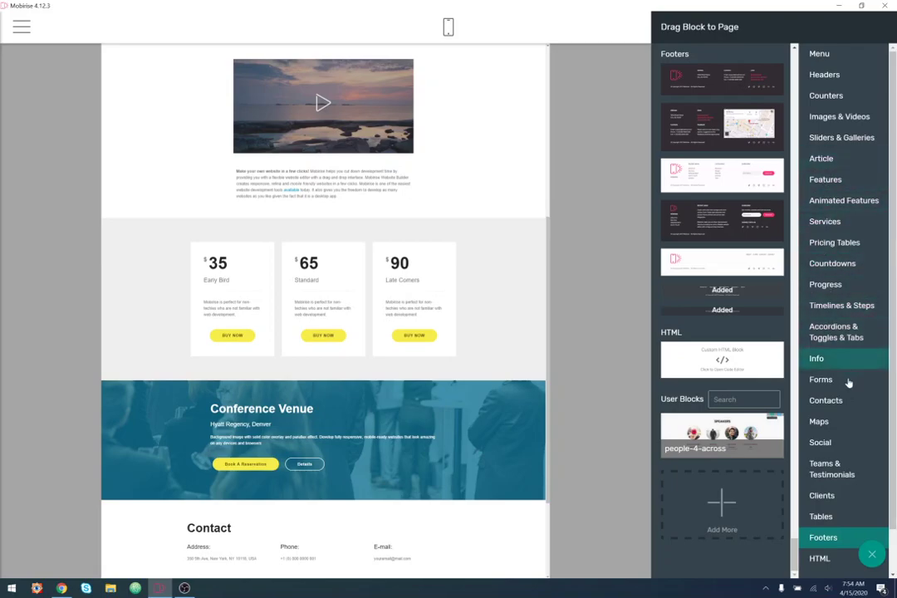
{"action": "left_click", "coordinate": [833, 469]}
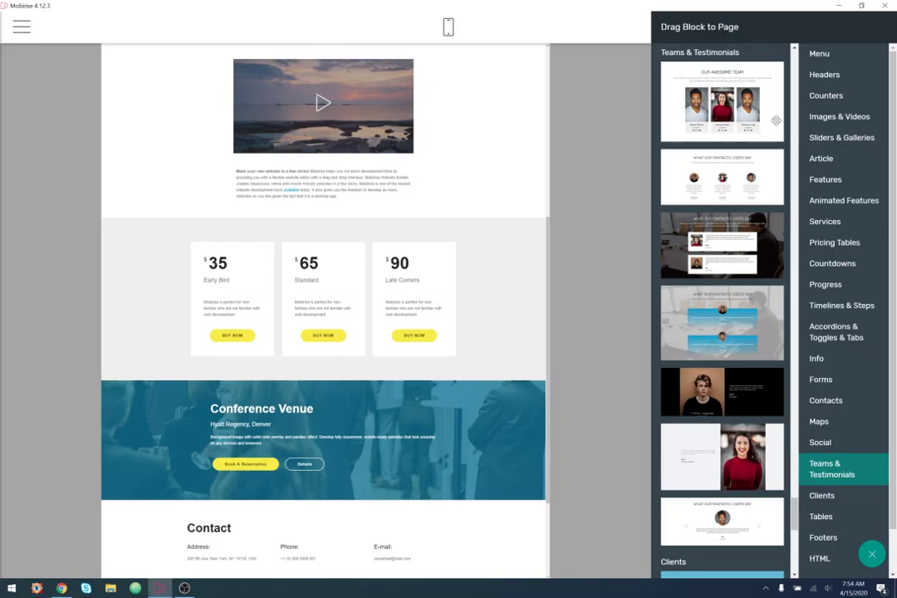
{"action": "left_click_drag", "start_coordinate": [775, 121], "coordinate": [607, 247]}
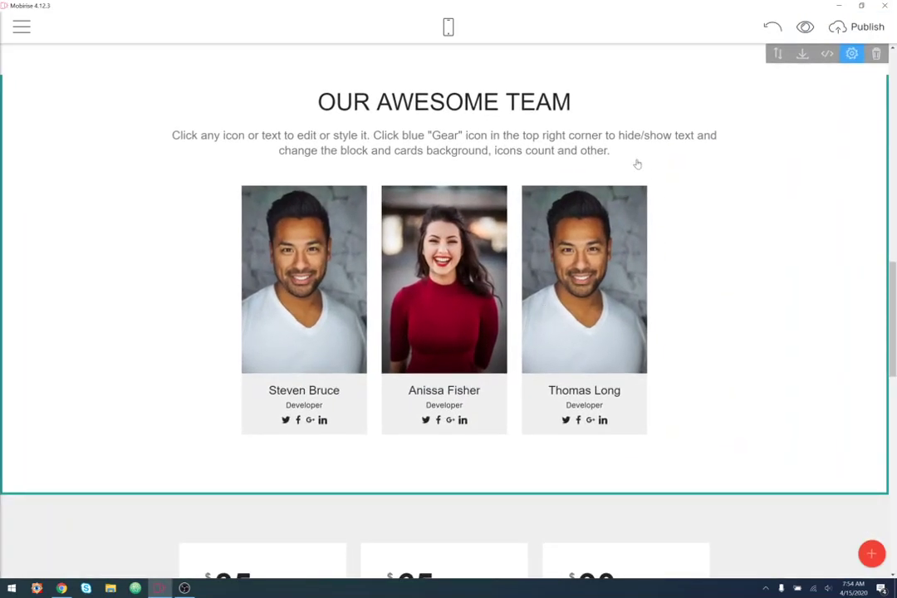
Change the team block's heading to "Speakers" and make it bold.
{"action": "left_click_drag", "start_coordinate": [581, 108], "coordinate": [314, 101]}
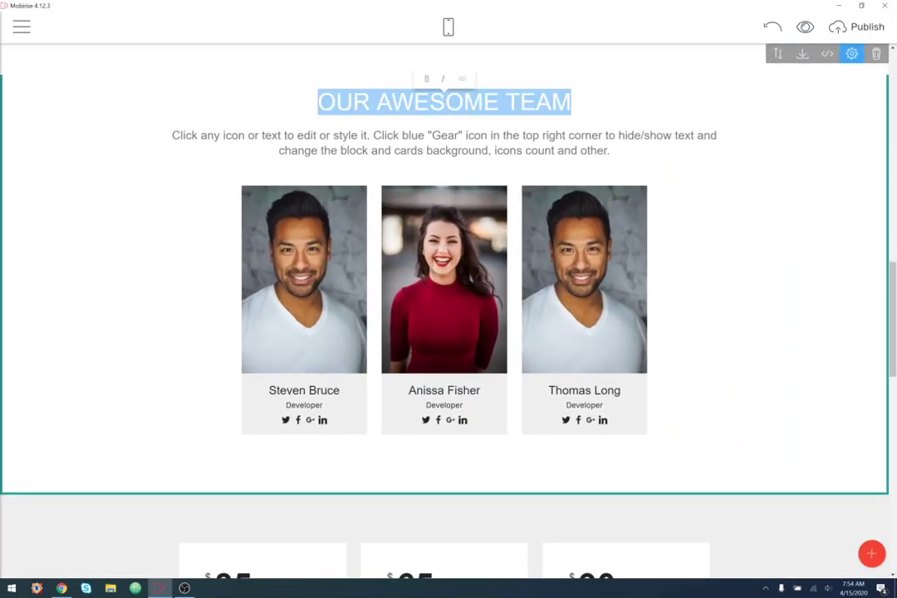
{"action": "type", "text": "Speakers"}
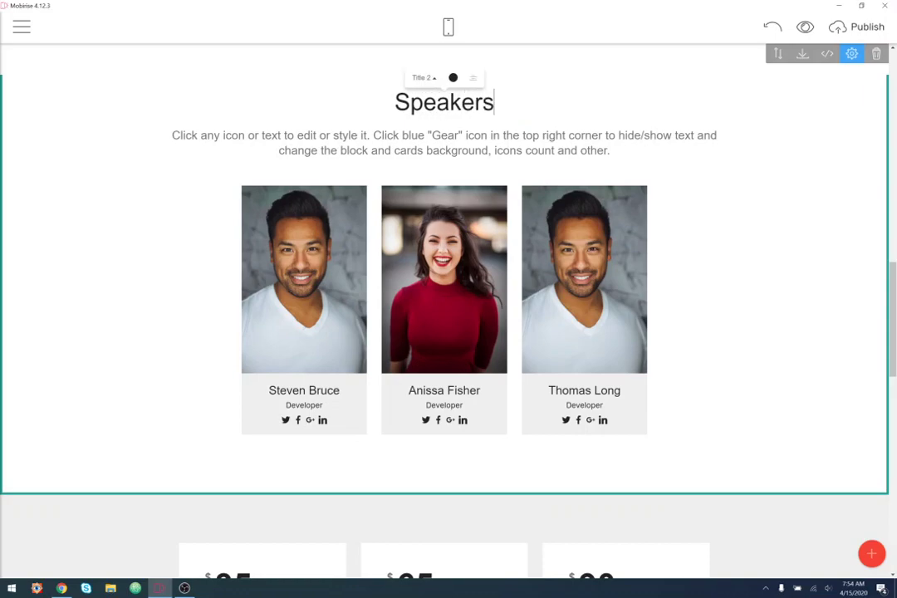
{"action": "key", "text": "ctrl+a"}
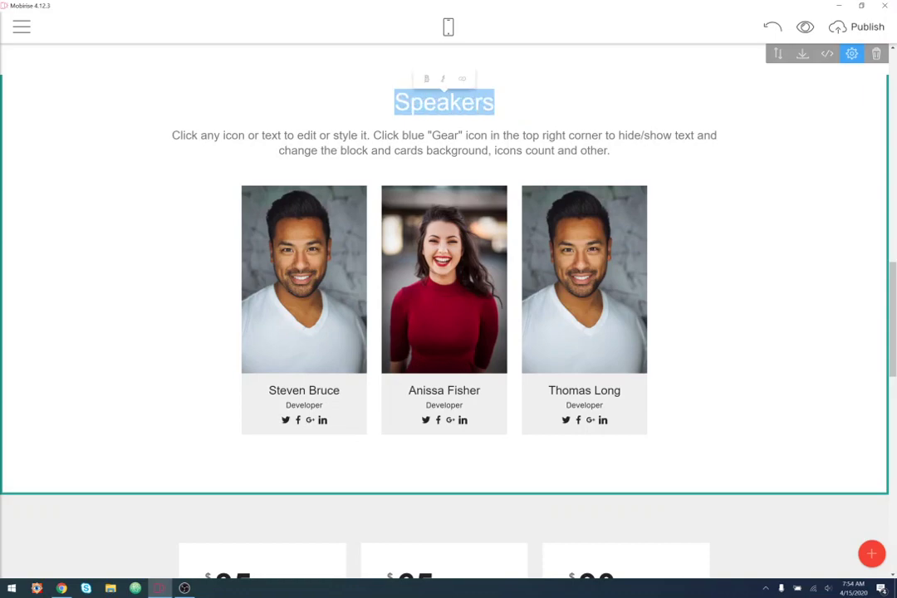
{"action": "key", "text": "ctrl+b"}
{"action": "left_click", "coordinate": [679, 134]}
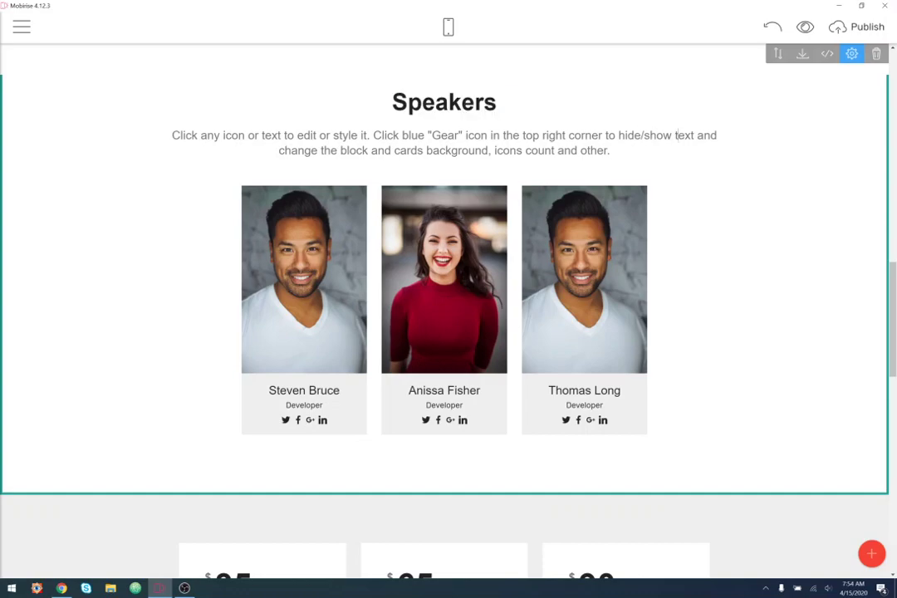
Hide the subtitle under the Speakers heading in the block's parameters.
{"action": "scroll", "coordinate": [746, 224], "scroll_direction": "up", "scroll_amount": 1}
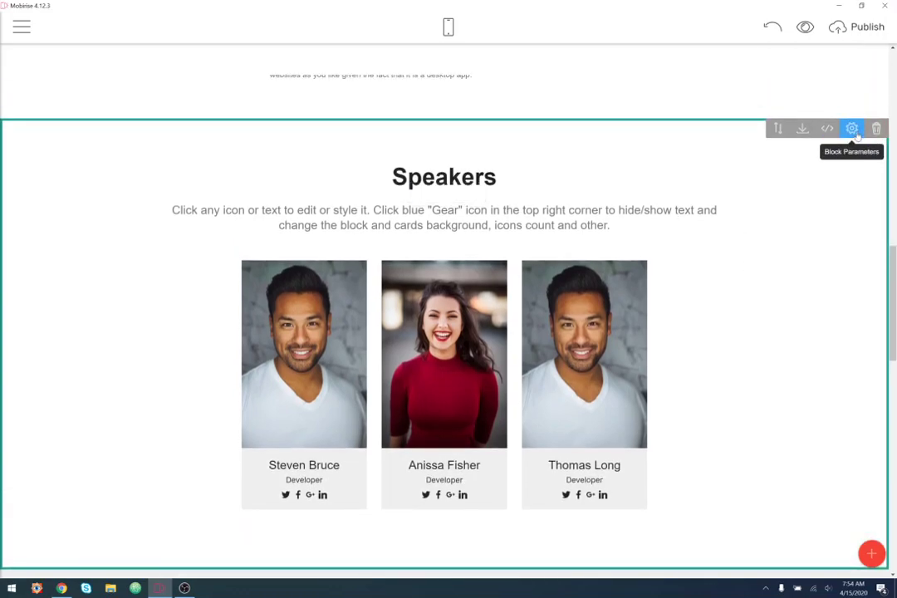
{"action": "left_click", "coordinate": [851, 128]}
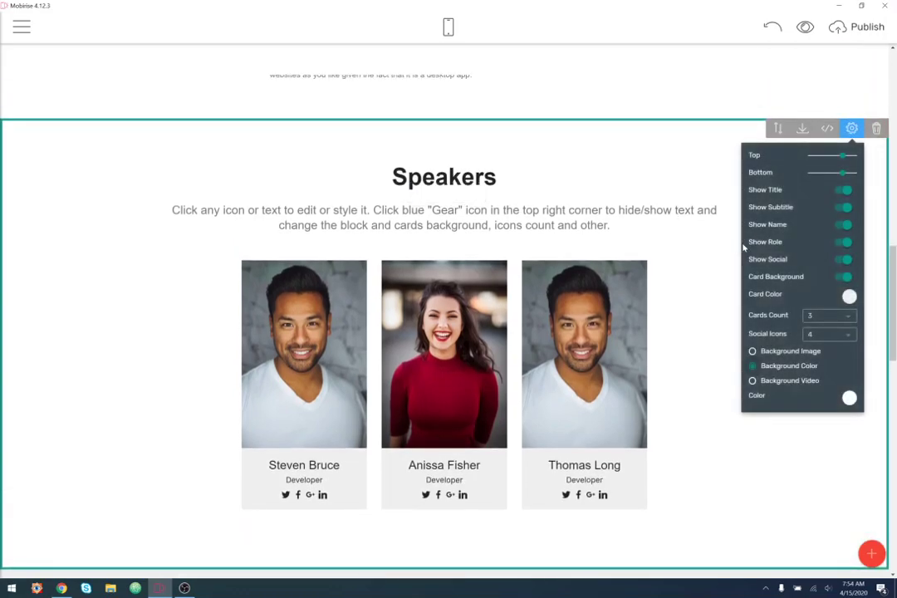
{"action": "left_click", "coordinate": [845, 207]}
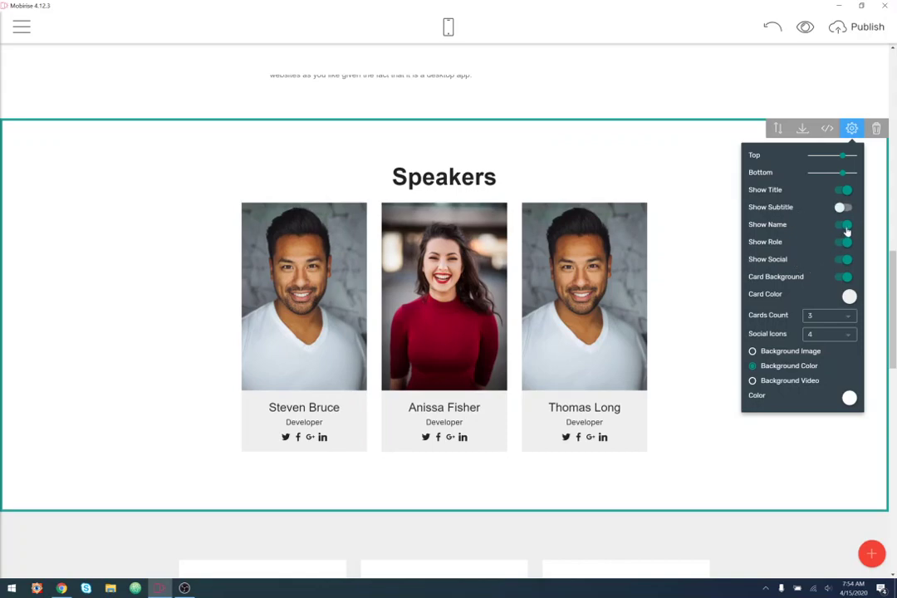
Try hiding the speaker names, the social icons and the card background in turn, restoring each one.
{"action": "left_click", "coordinate": [845, 228]}
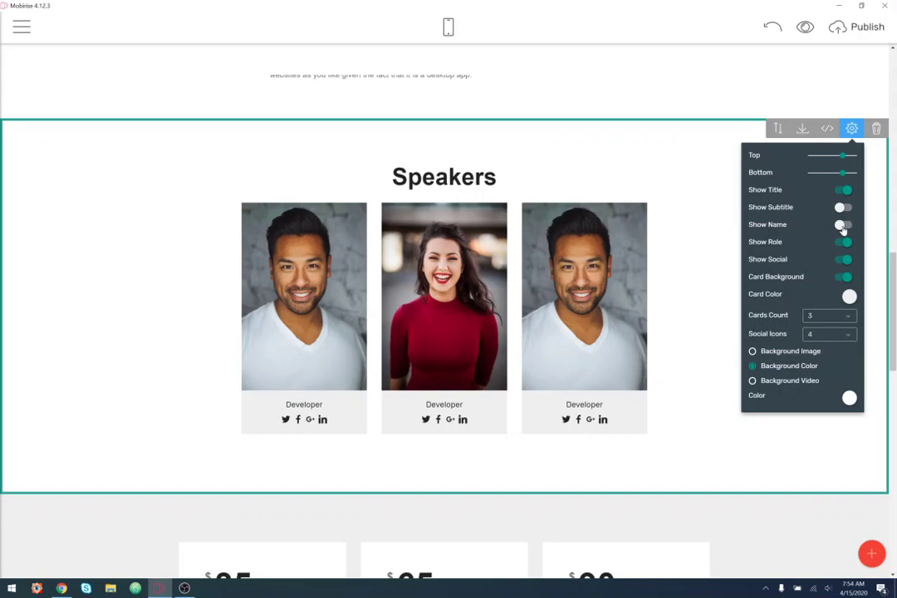
{"action": "left_click", "coordinate": [844, 226]}
{"action": "left_click", "coordinate": [846, 243]}
{"action": "left_click", "coordinate": [846, 243]}
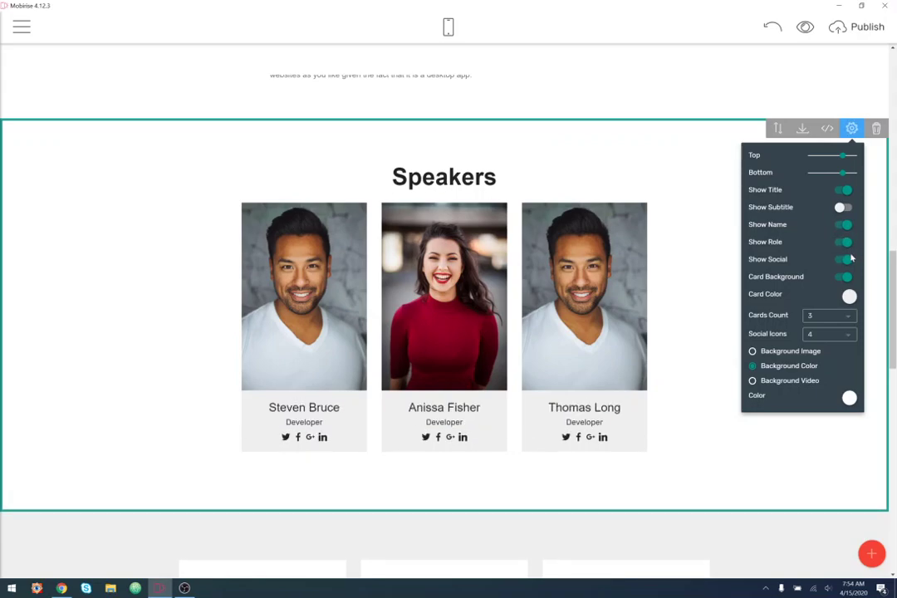
{"action": "left_click", "coordinate": [846, 261]}
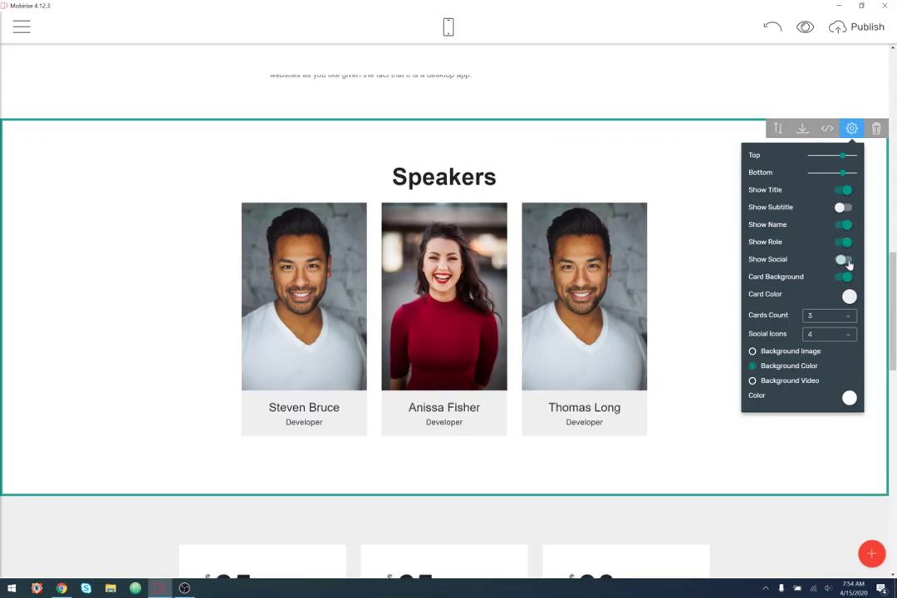
{"action": "left_click", "coordinate": [845, 260]}
{"action": "left_click", "coordinate": [845, 278]}
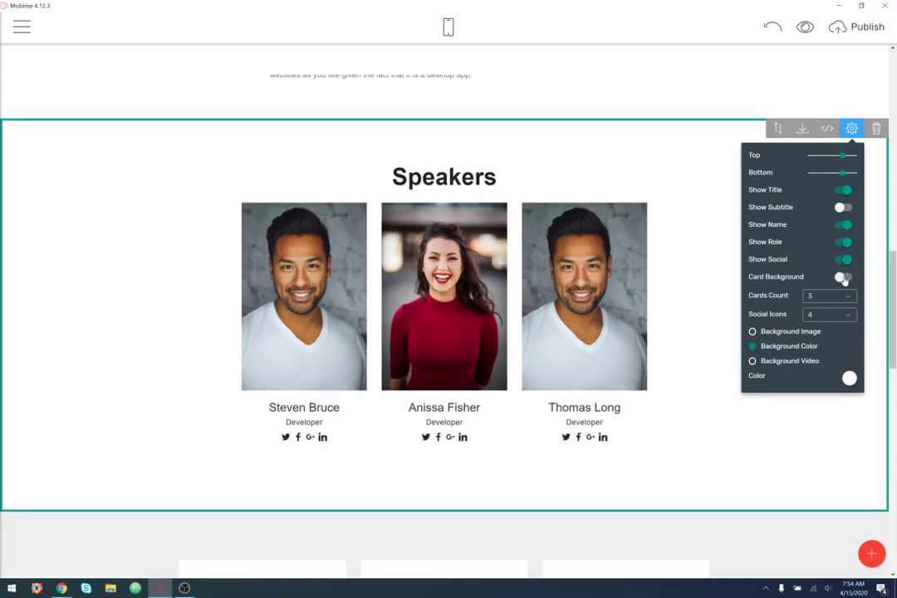
{"action": "left_click", "coordinate": [842, 278]}
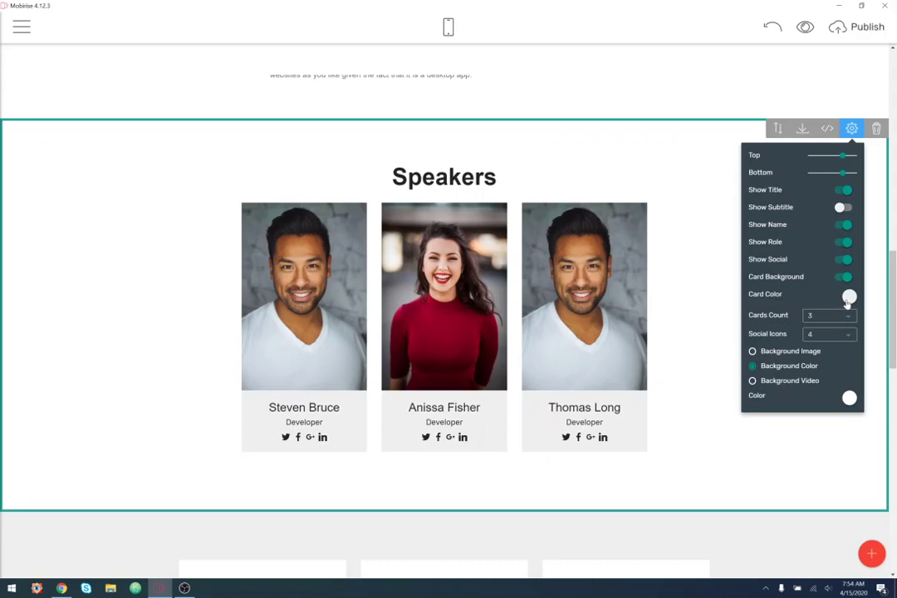
Set the speaker cards' colour to yellow.
{"action": "left_click", "coordinate": [849, 300]}
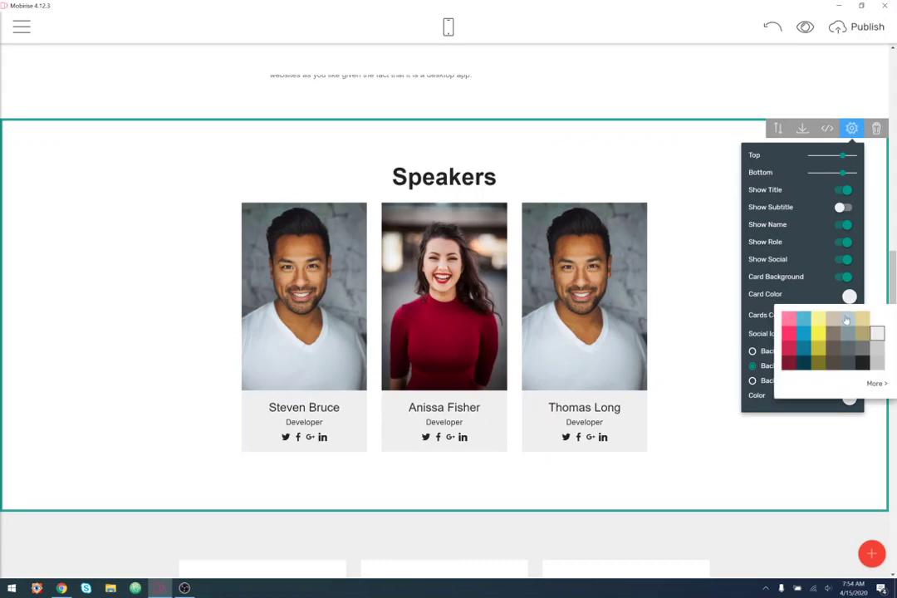
{"action": "left_click", "coordinate": [818, 333]}
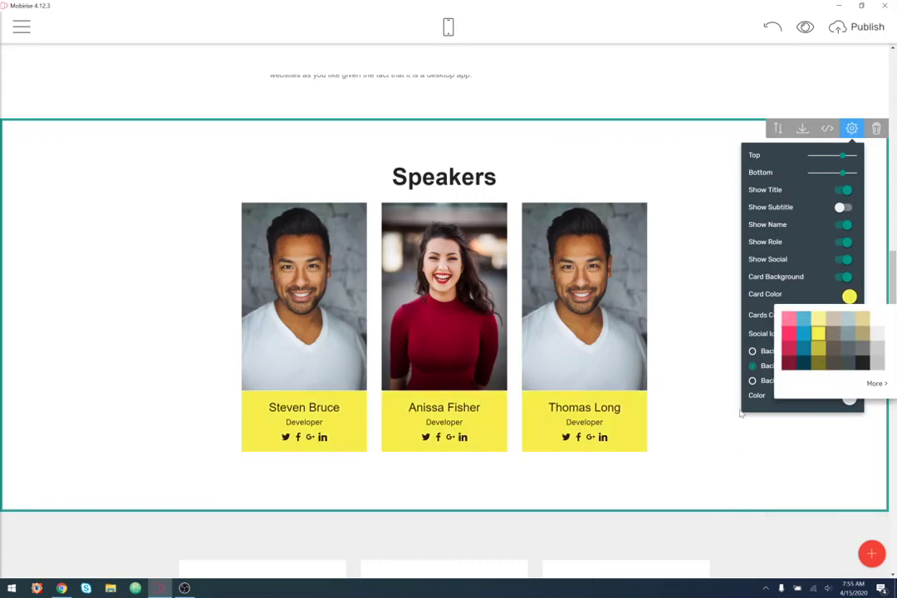
Replace the role text on the first speaker card with "CMO Facebook".
{"action": "left_click", "coordinate": [322, 421]}
{"action": "double_click", "coordinate": [316, 422]}
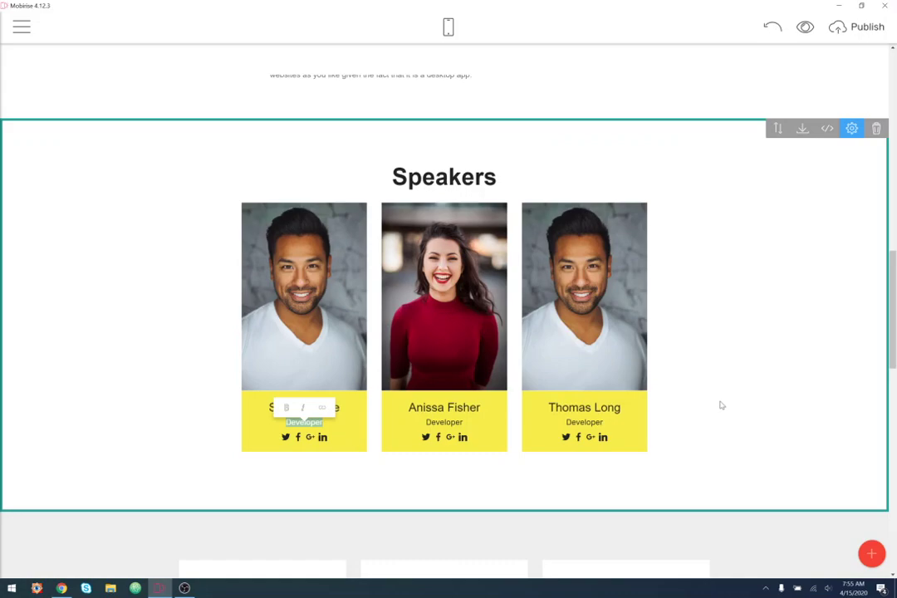
{"action": "type", "text": "CMO"}
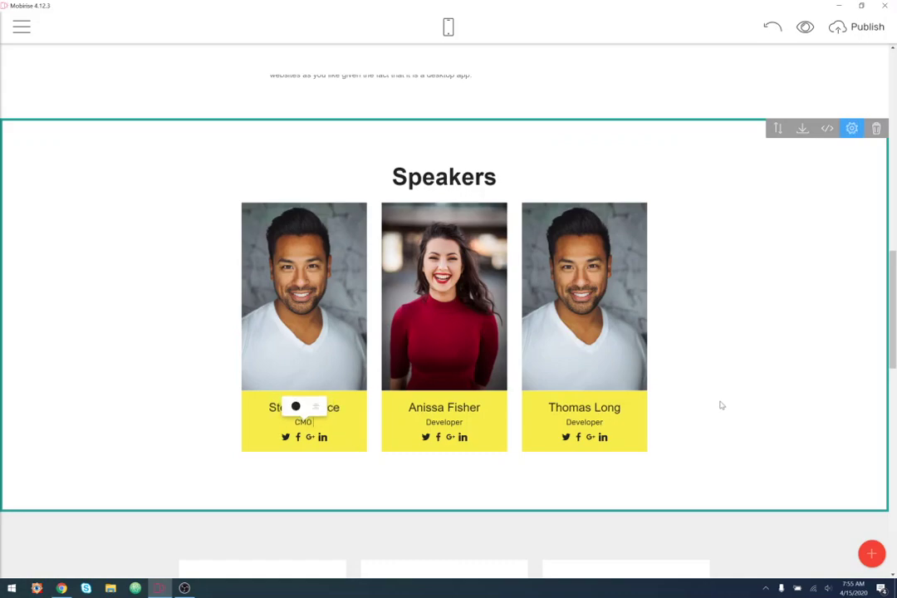
{"action": "type", "text": " Facebook"}
Set the second speaker's role to "Marketing Coordinator, Twitter" and the third speaker's role to "CEO, LinkedIn".
{"action": "double_click", "coordinate": [444, 422]}
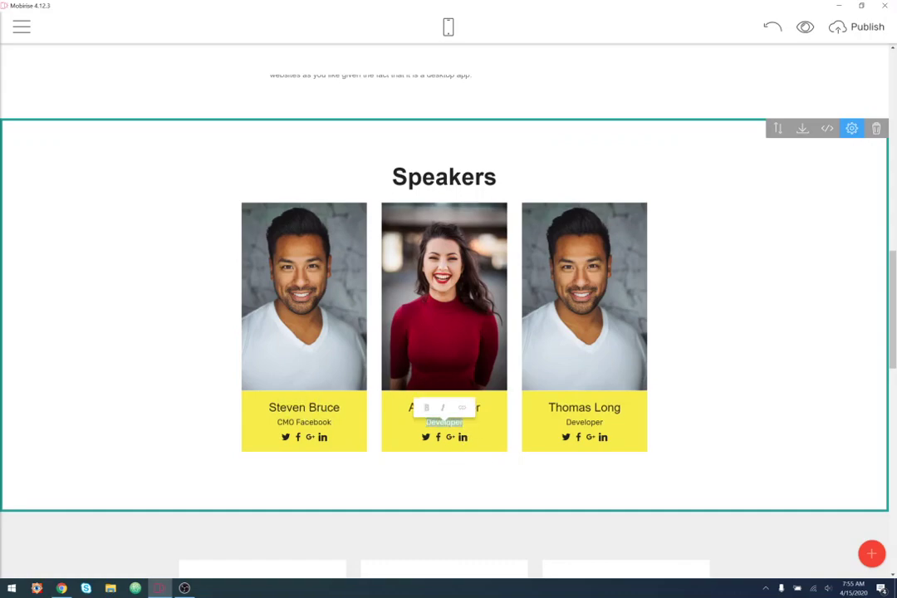
{"action": "type", "text": "Marketing"}
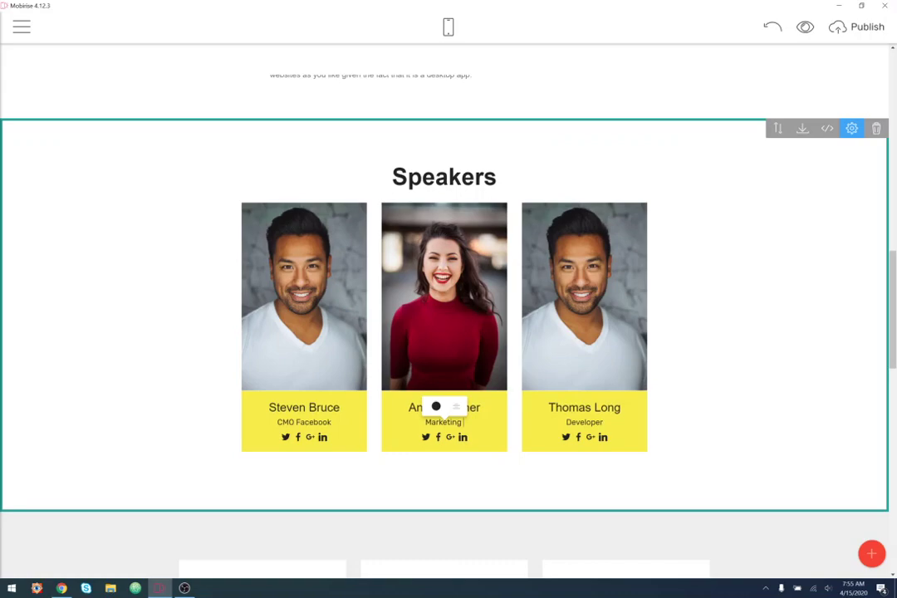
{"action": "type", "text": " Coordinator, Twitter"}
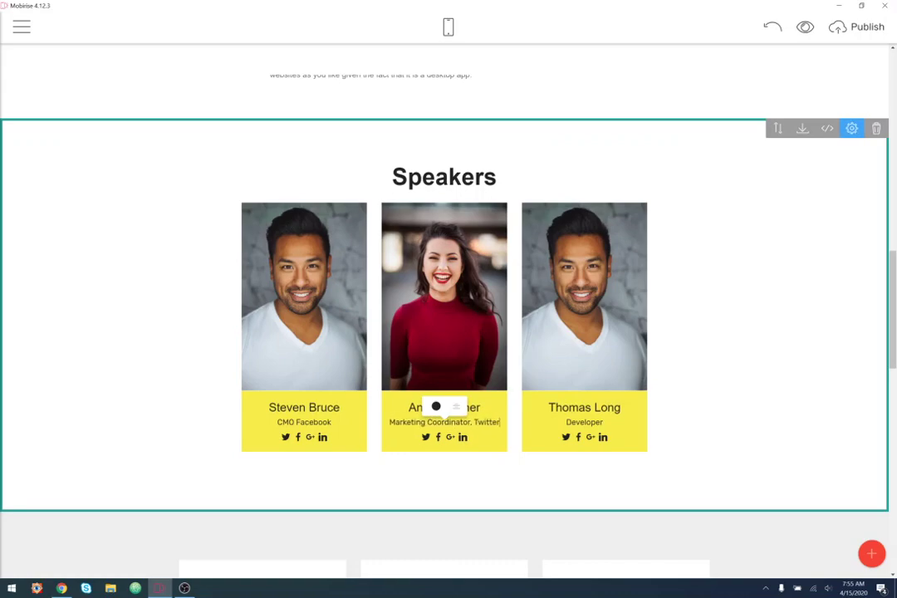
{"action": "double_click", "coordinate": [591, 422]}
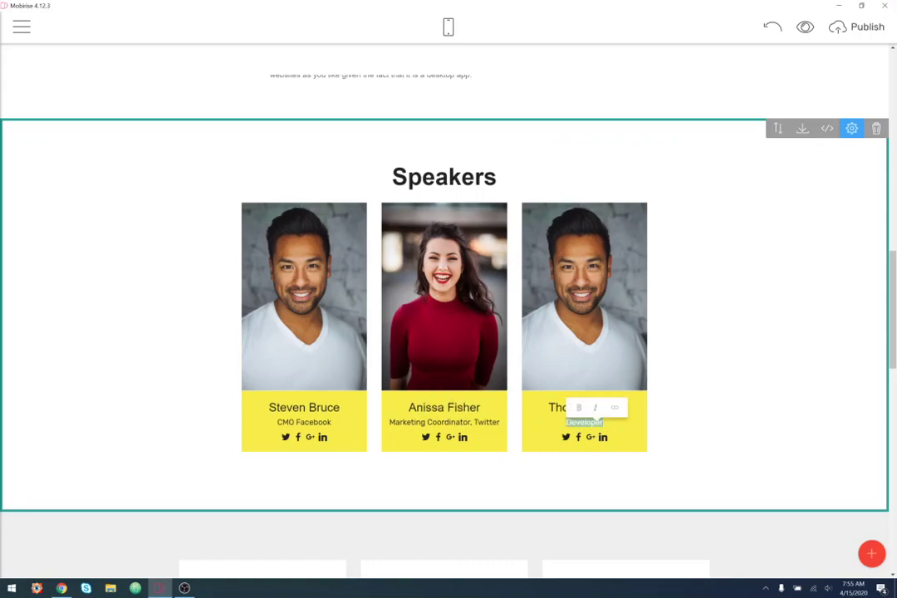
{"action": "type", "text": "CEO"}
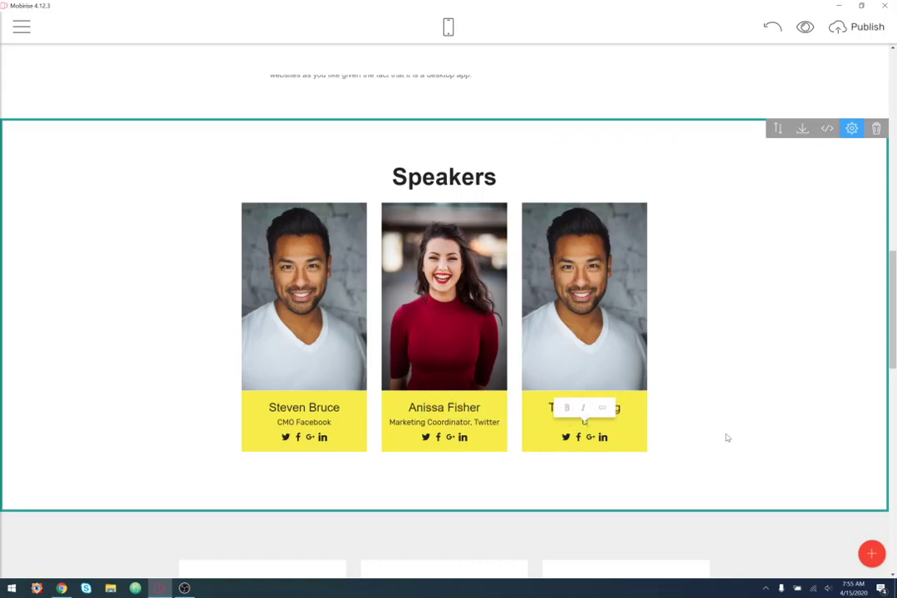
{"action": "type", "text": ", LinkedIn"}
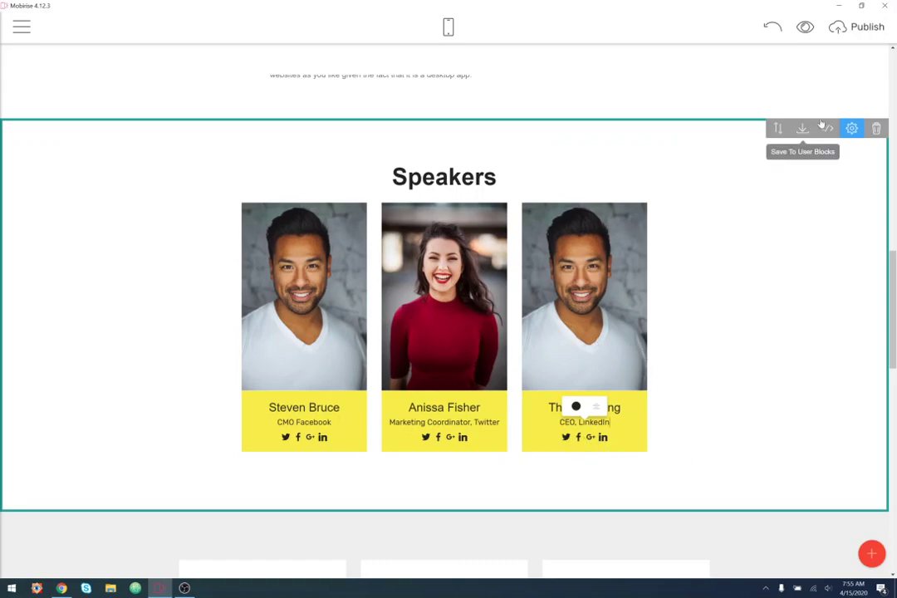
Try showing 4, 1 and 3 cards in the Speakers block by changing its cards count.
{"action": "left_click", "coordinate": [851, 128]}
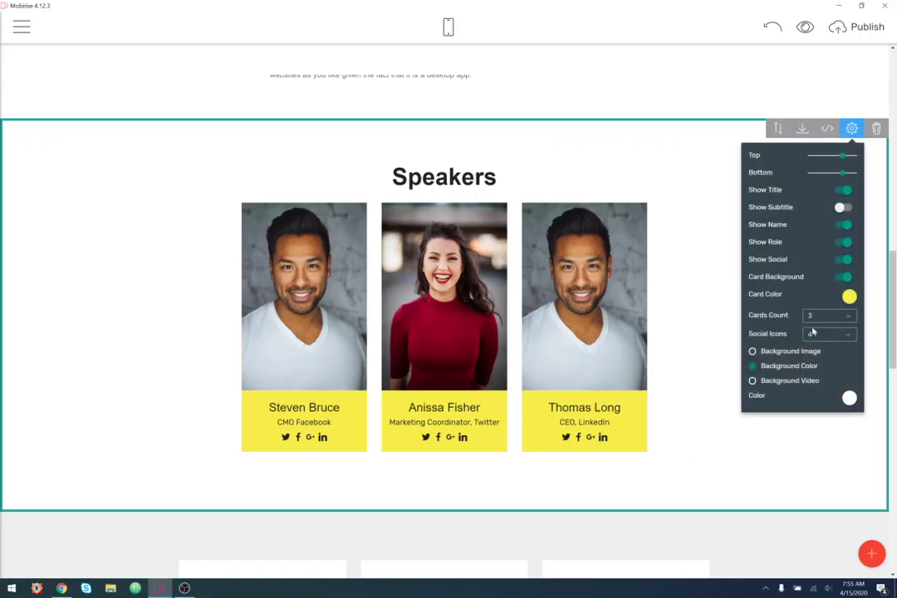
{"action": "left_click", "coordinate": [843, 317]}
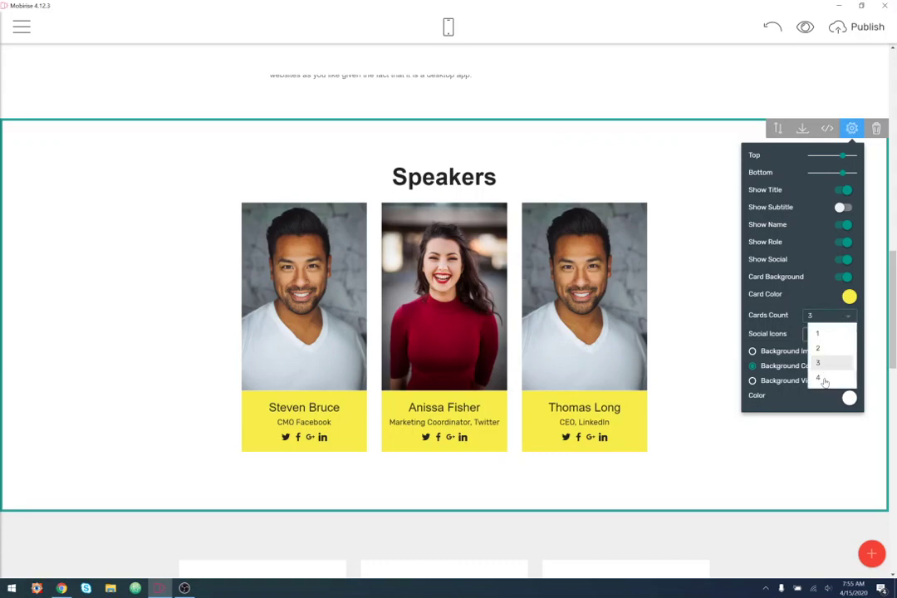
{"action": "left_click", "coordinate": [824, 380]}
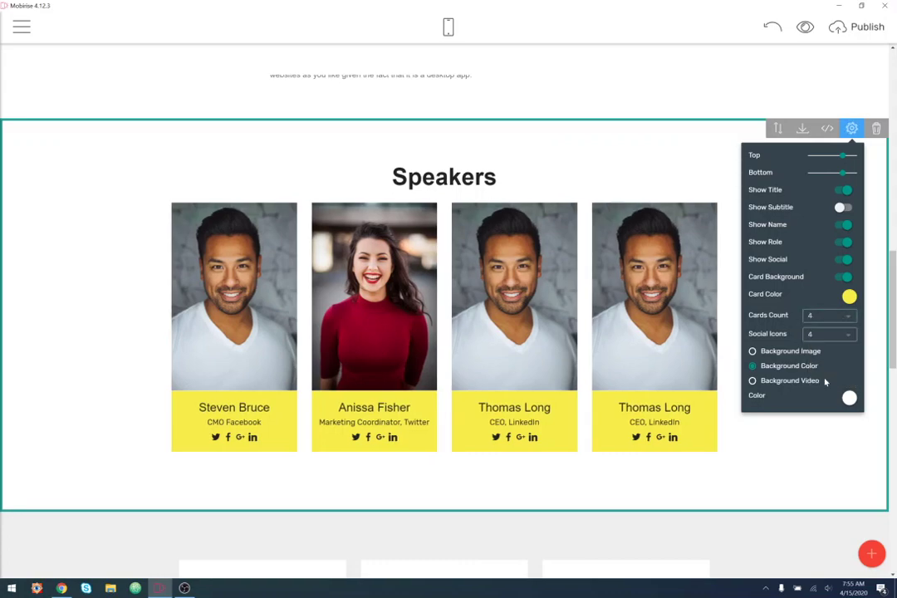
{"action": "left_click", "coordinate": [832, 323]}
{"action": "left_click", "coordinate": [822, 335]}
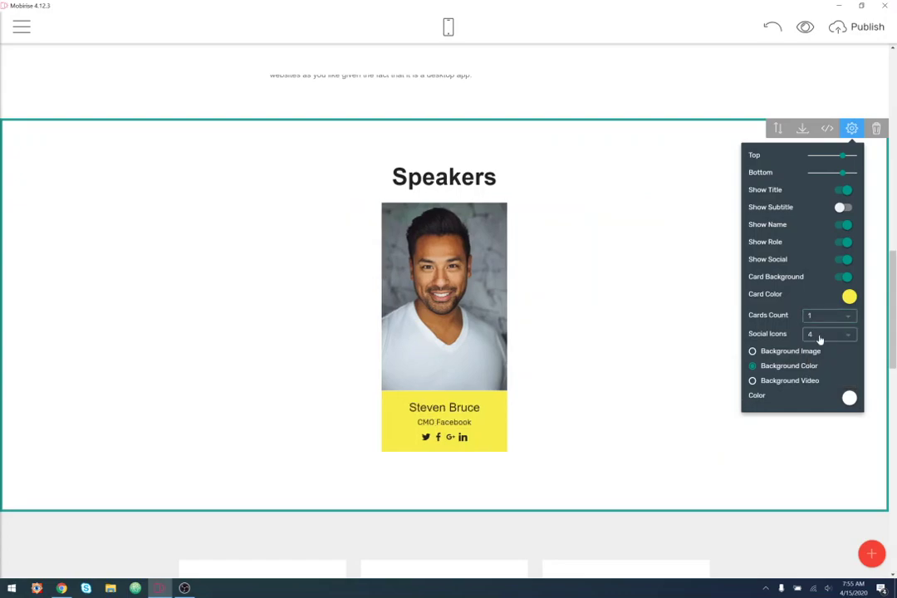
{"action": "left_click", "coordinate": [827, 323]}
{"action": "left_click", "coordinate": [819, 365]}
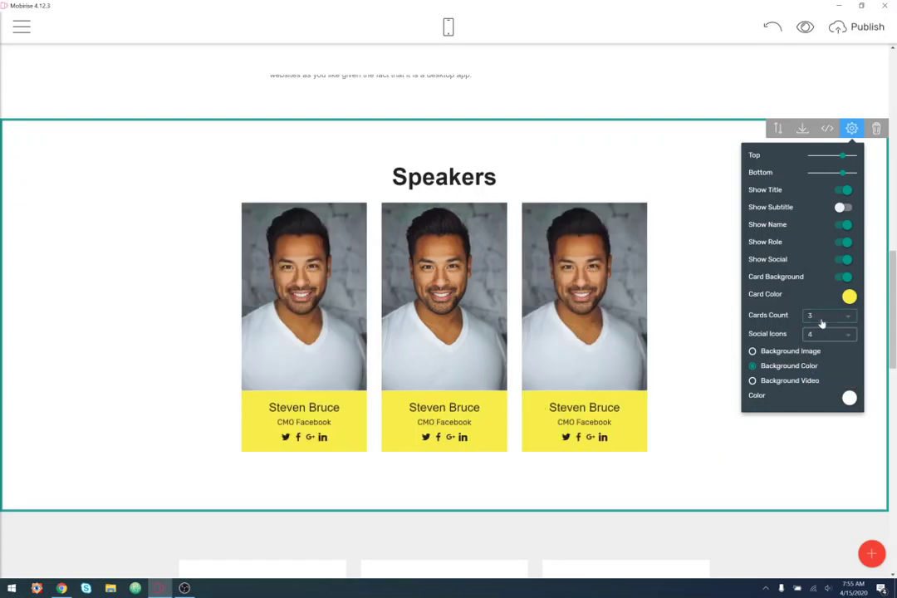
Set the Speakers block's cards count to 4 and its social icons to 2 per card.
{"action": "left_click", "coordinate": [821, 323]}
{"action": "left_click", "coordinate": [822, 379]}
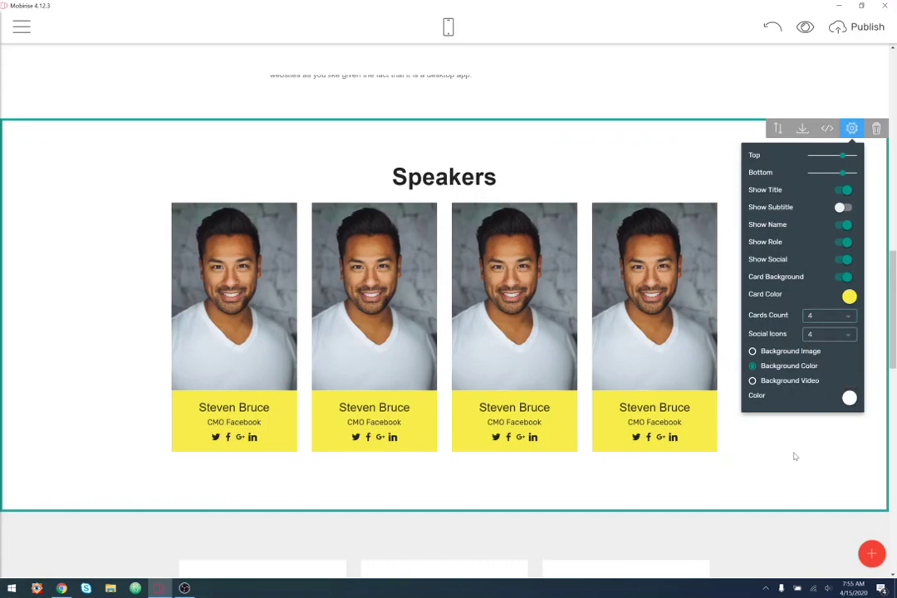
{"action": "left_click", "coordinate": [820, 336]}
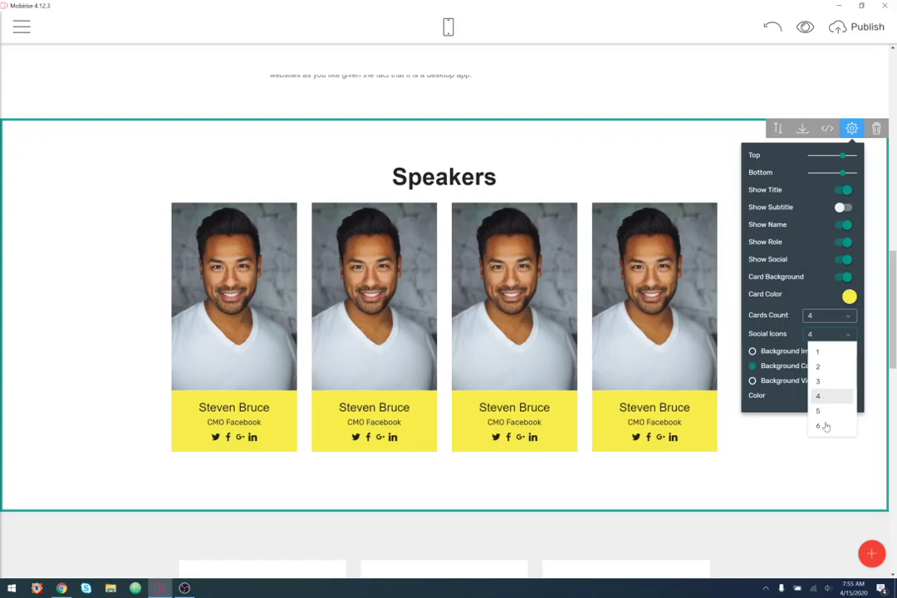
{"action": "left_click", "coordinate": [825, 366]}
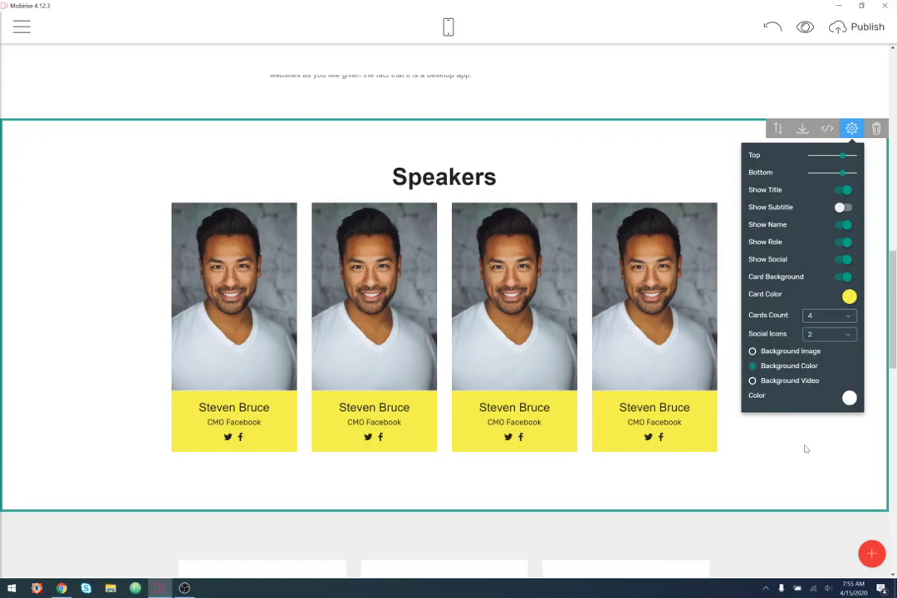
Try a blue background colour and a background image on the Speakers block, and restore the white background.
{"action": "left_click", "coordinate": [848, 397]}
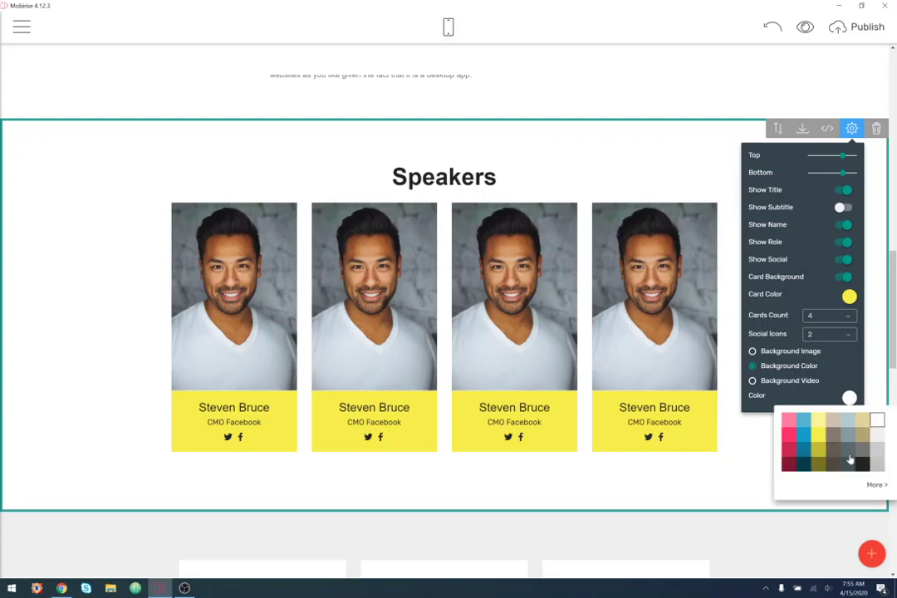
{"action": "left_click", "coordinate": [805, 437]}
{"action": "scroll", "coordinate": [681, 498], "scroll_direction": "down", "scroll_amount": 5}
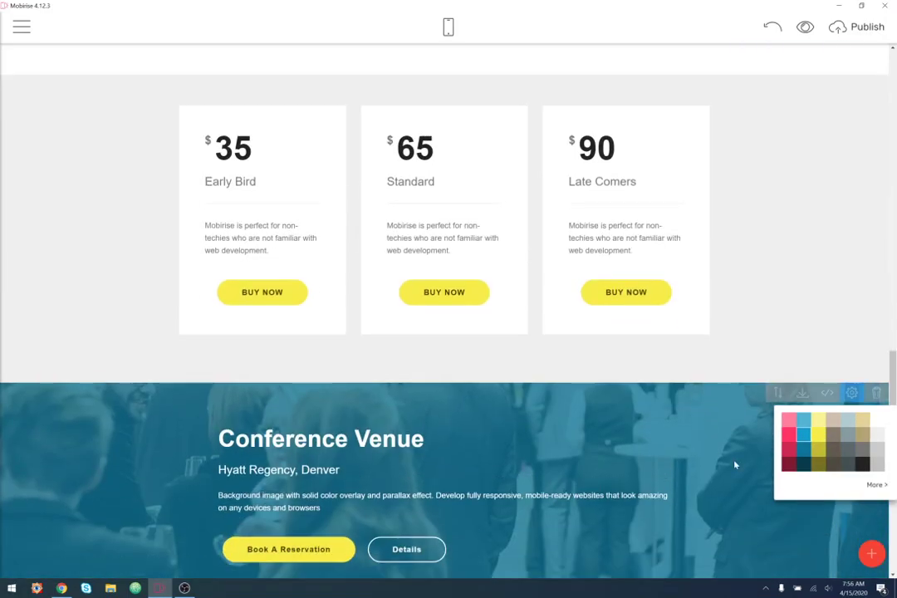
{"action": "scroll", "coordinate": [747, 461], "scroll_direction": "up", "scroll_amount": 7}
{"action": "scroll", "coordinate": [747, 344], "scroll_direction": "down", "scroll_amount": 3}
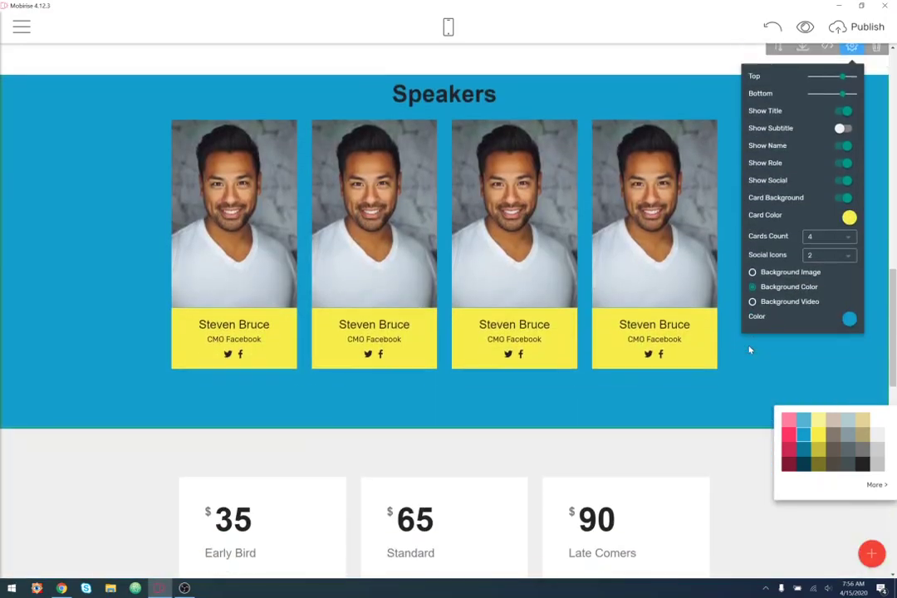
{"action": "left_click", "coordinate": [812, 271]}
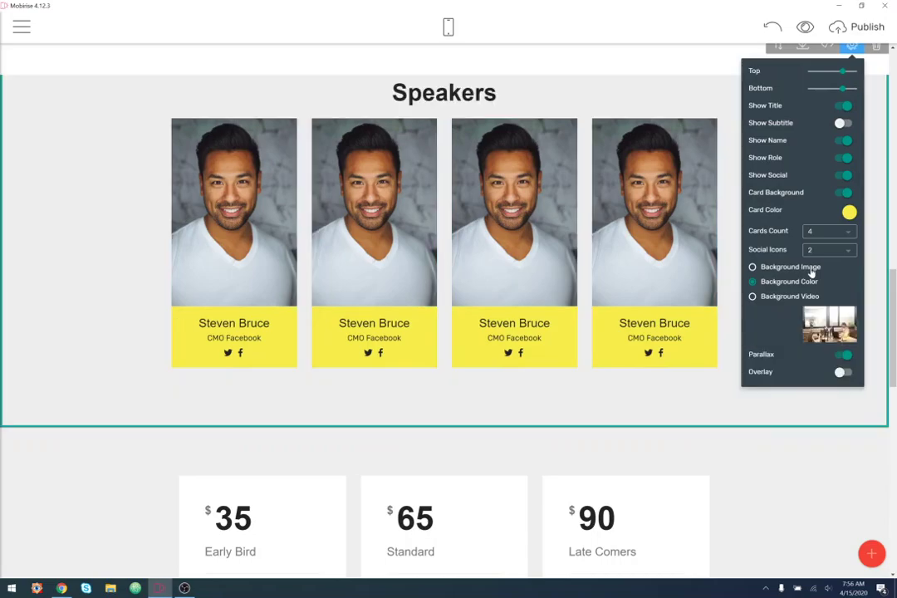
{"action": "left_click", "coordinate": [804, 282]}
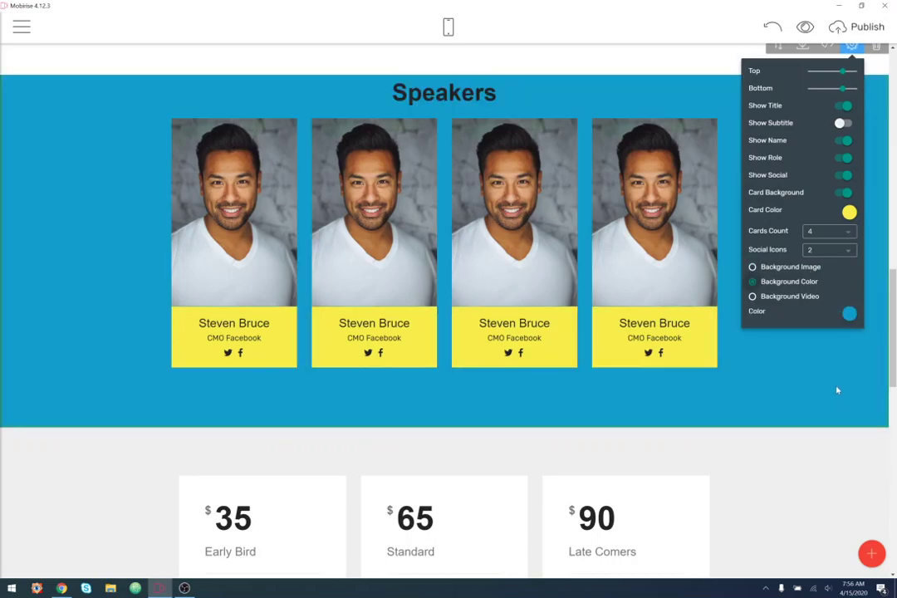
{"action": "left_click", "coordinate": [848, 313]}
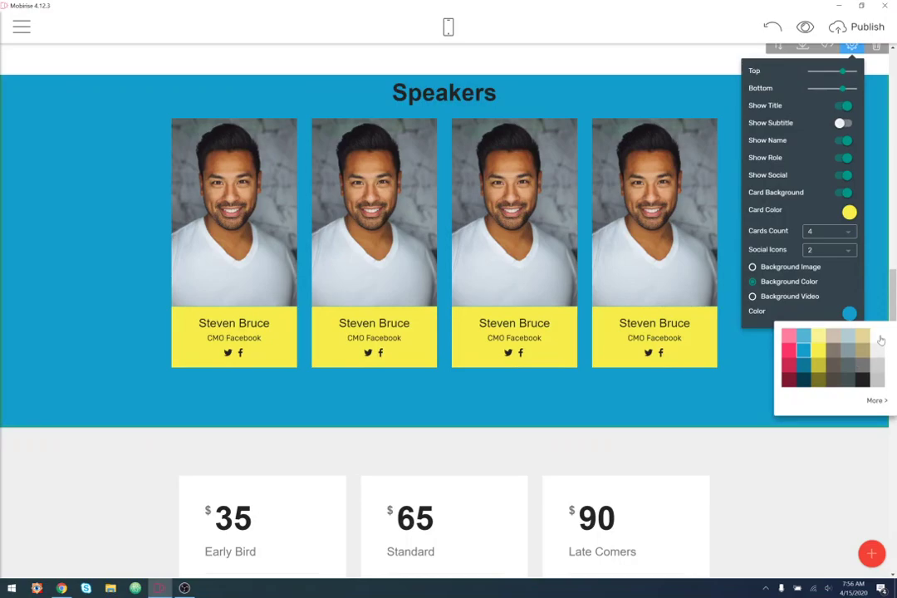
{"action": "left_click", "coordinate": [877, 337]}
{"action": "left_click", "coordinate": [747, 493]}
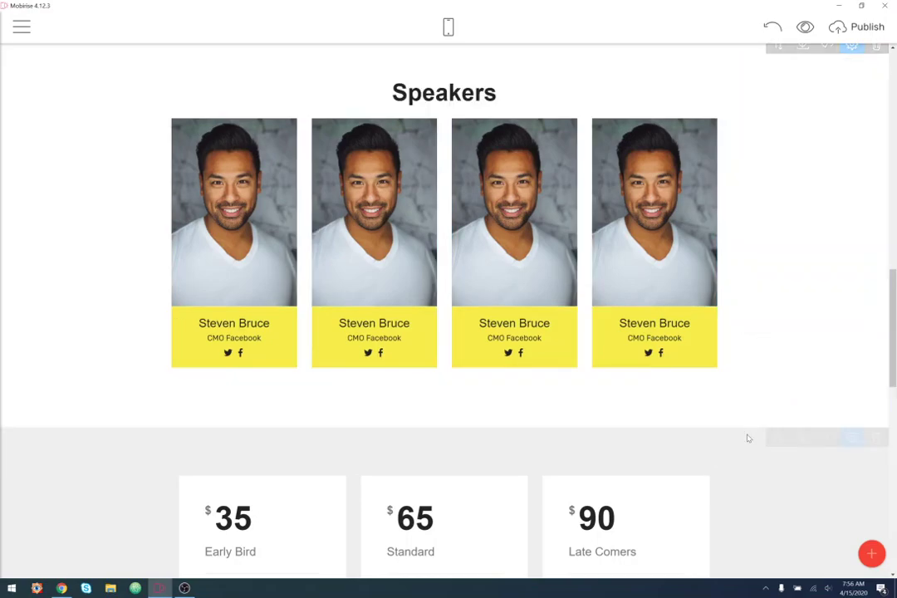
Turn on the Speakers block's subtitle and delete its placeholder text, leaving the subtitle empty.
{"action": "scroll", "coordinate": [785, 307], "scroll_direction": "up", "scroll_amount": 2}
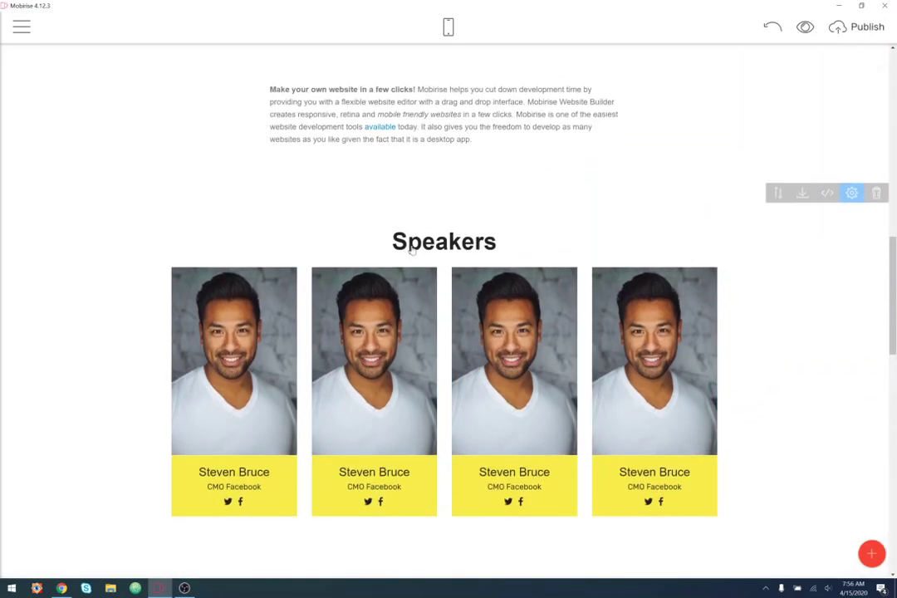
{"action": "left_click", "coordinate": [851, 192]}
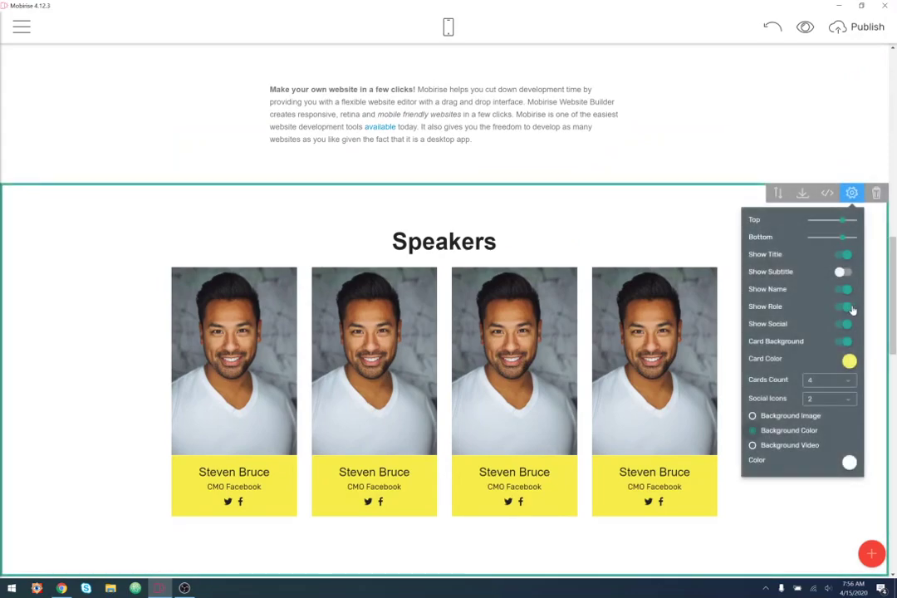
{"action": "left_click", "coordinate": [841, 272]}
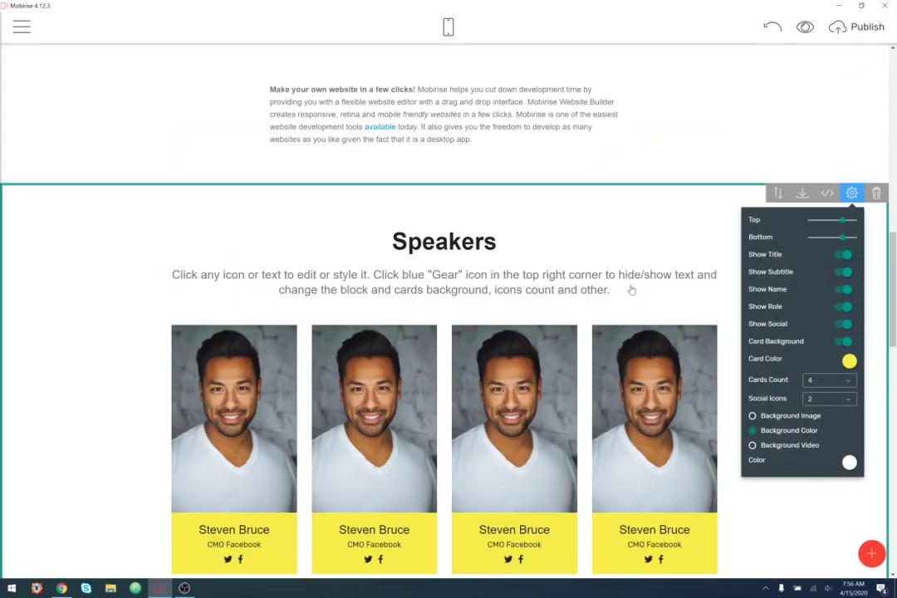
{"action": "left_click_drag", "start_coordinate": [614, 289], "coordinate": [150, 232]}
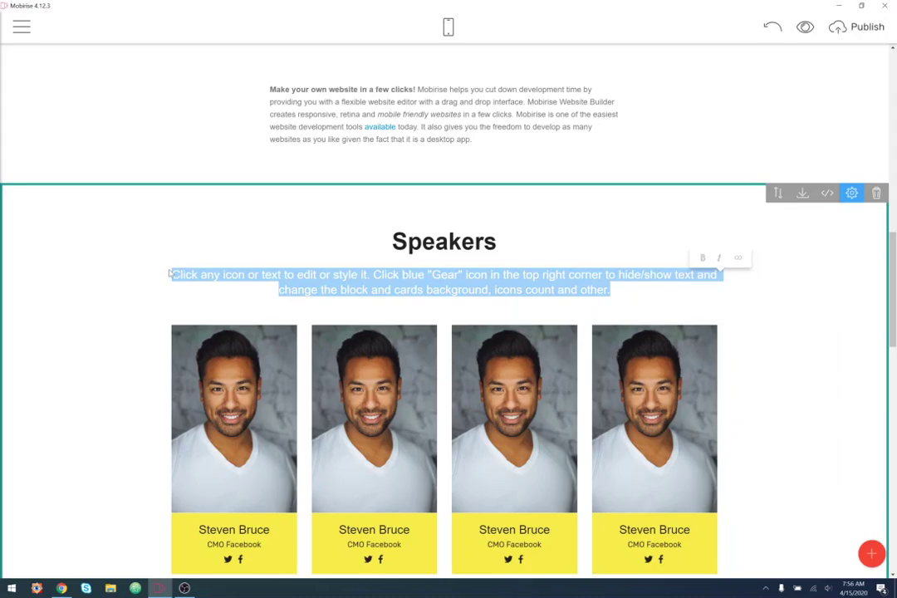
{"action": "key", "text": "BackSpace"}
{"action": "left_click", "coordinate": [851, 192]}
{"action": "left_click", "coordinate": [702, 165]}
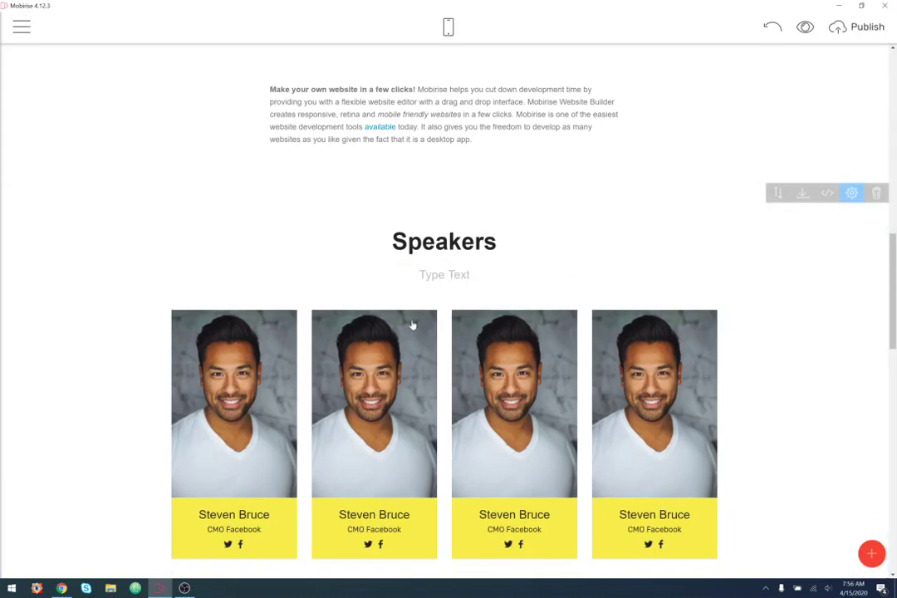
Preview the site in the browser and examine the Speakers section's heading spacing and cards alongside the hero and About sections.
{"action": "scroll", "coordinate": [780, 338], "scroll_direction": "up", "scroll_amount": 4}
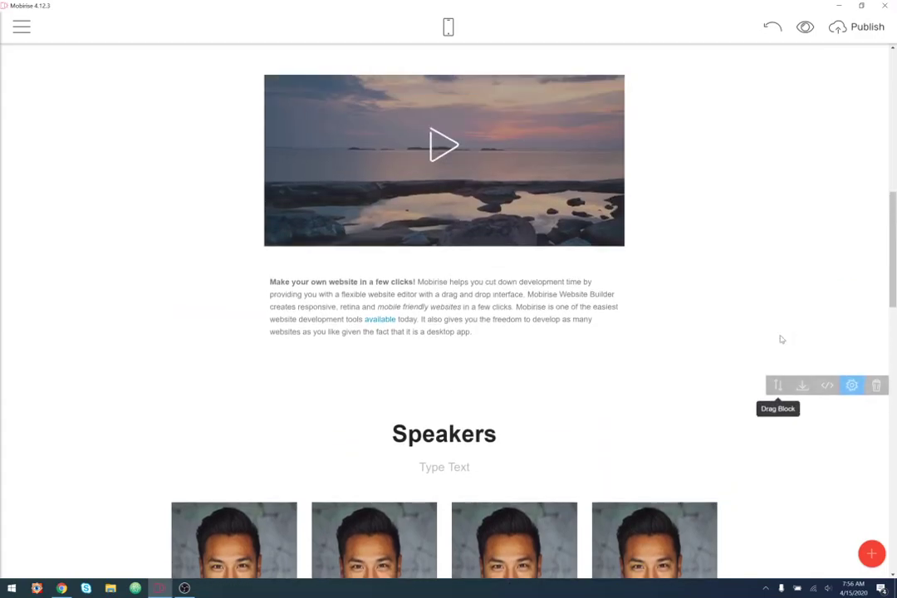
{"action": "scroll", "coordinate": [781, 338], "scroll_direction": "down", "scroll_amount": 7}
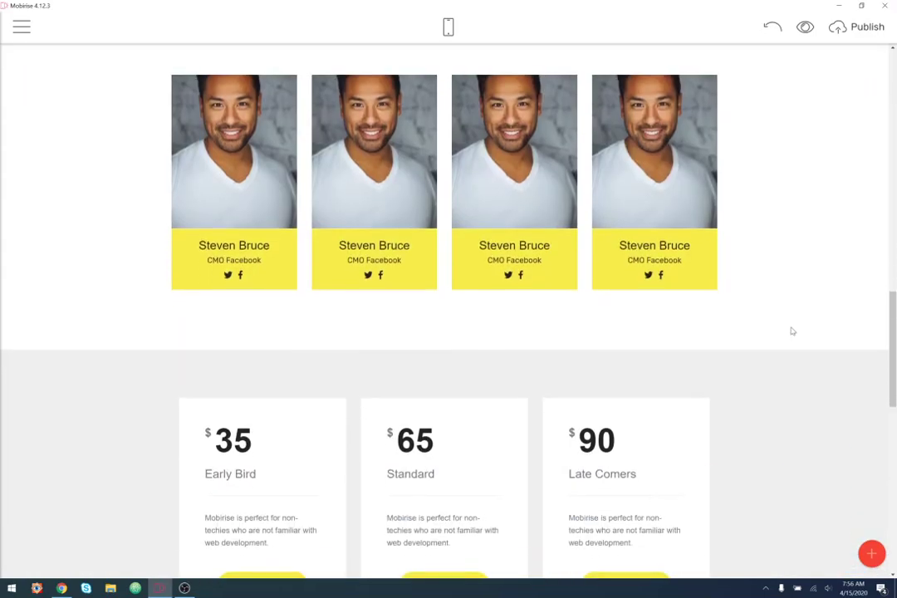
{"action": "scroll", "coordinate": [822, 314], "scroll_direction": "up", "scroll_amount": 6}
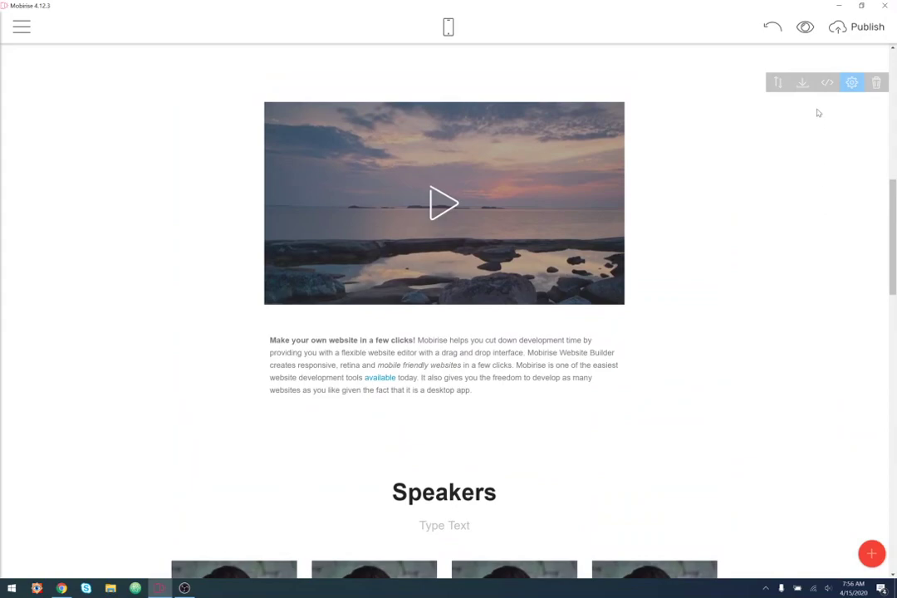
{"action": "left_click", "coordinate": [805, 29]}
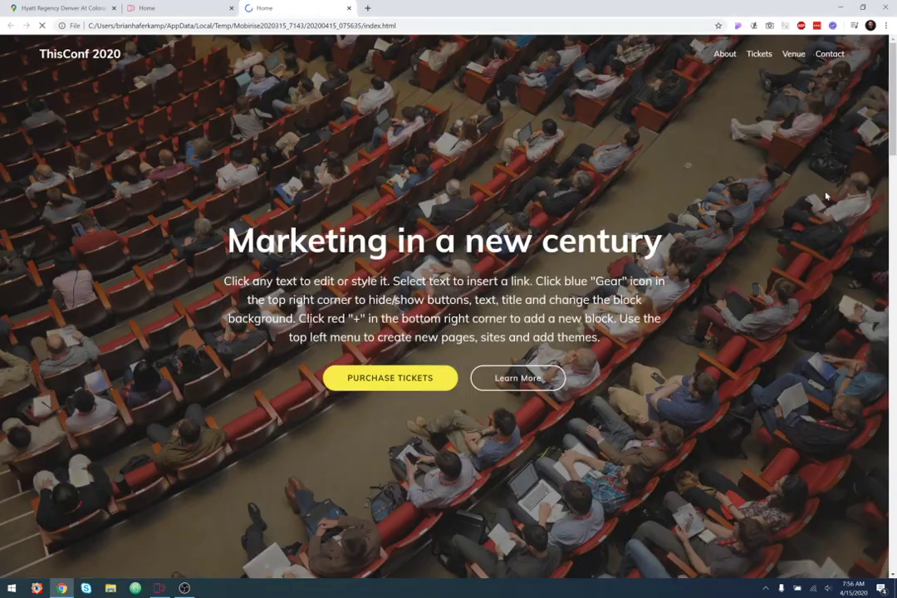
{"action": "scroll", "coordinate": [801, 189], "scroll_direction": "down", "scroll_amount": 12}
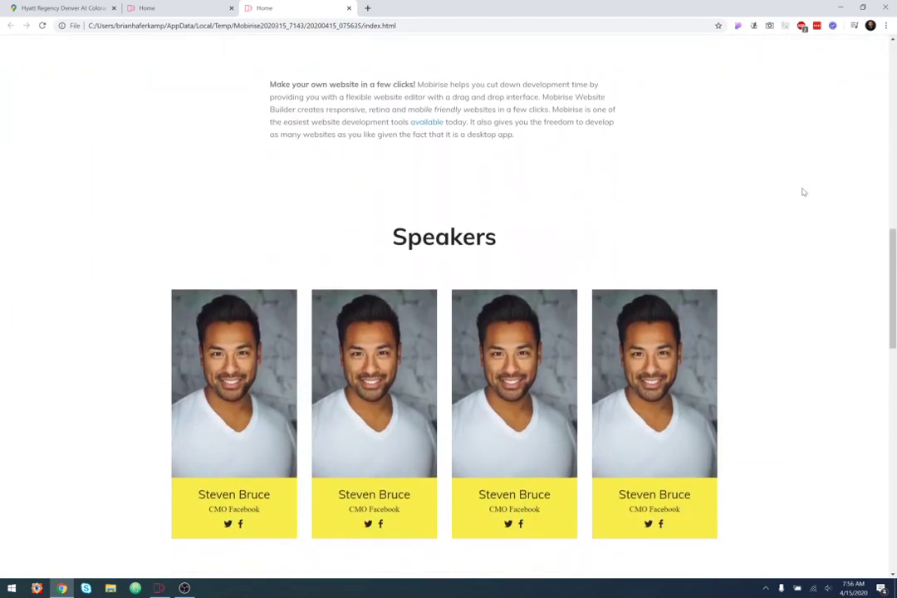
{"action": "scroll", "coordinate": [803, 192], "scroll_direction": "down", "scroll_amount": 1}
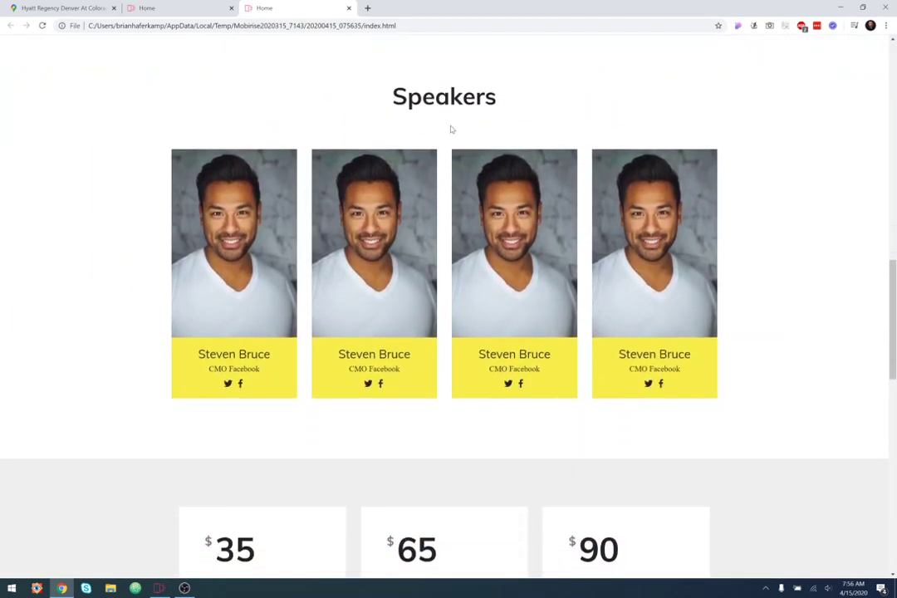
{"action": "scroll", "coordinate": [780, 242], "scroll_direction": "up", "scroll_amount": 1}
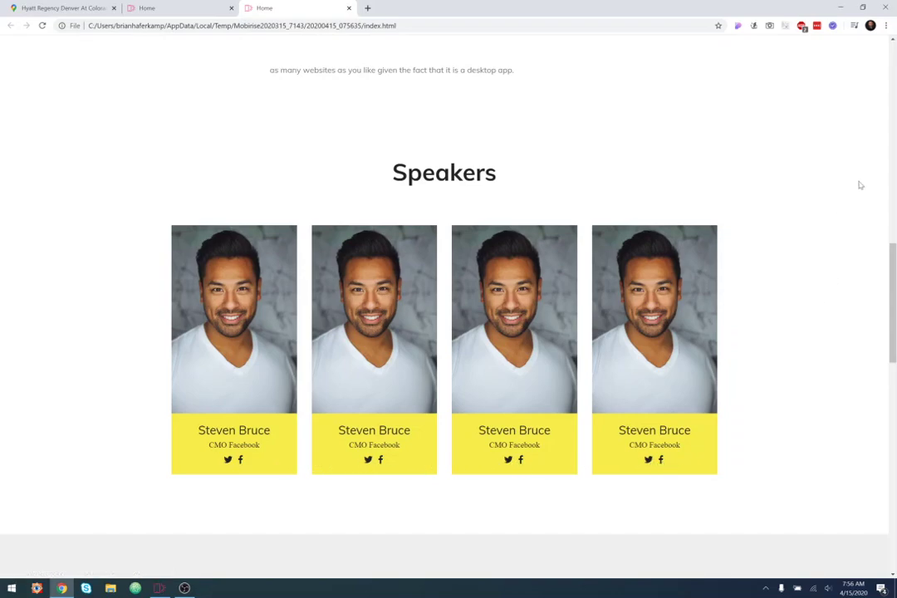
{"action": "scroll", "coordinate": [828, 295], "scroll_direction": "up", "scroll_amount": 5}
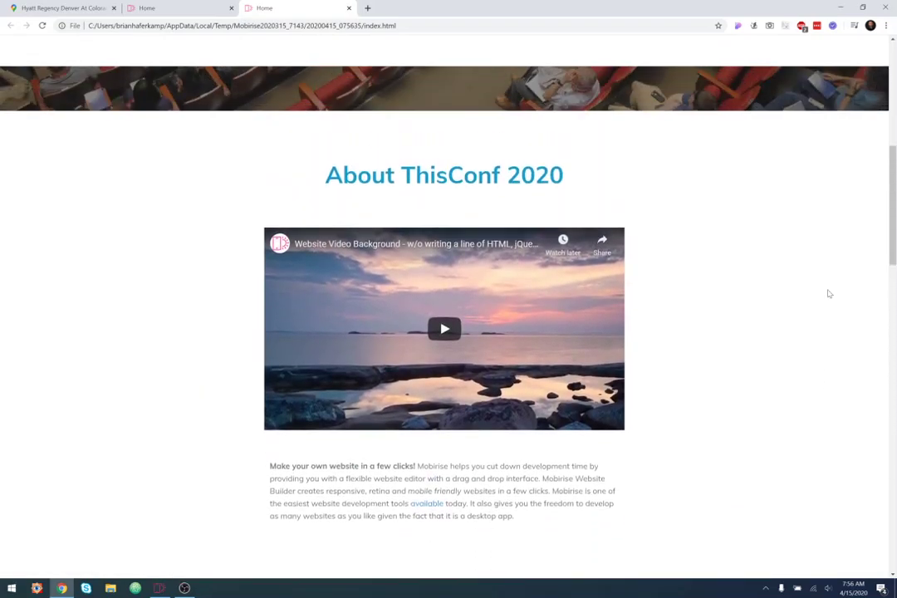
{"action": "scroll", "coordinate": [845, 361], "scroll_direction": "up", "scroll_amount": 6}
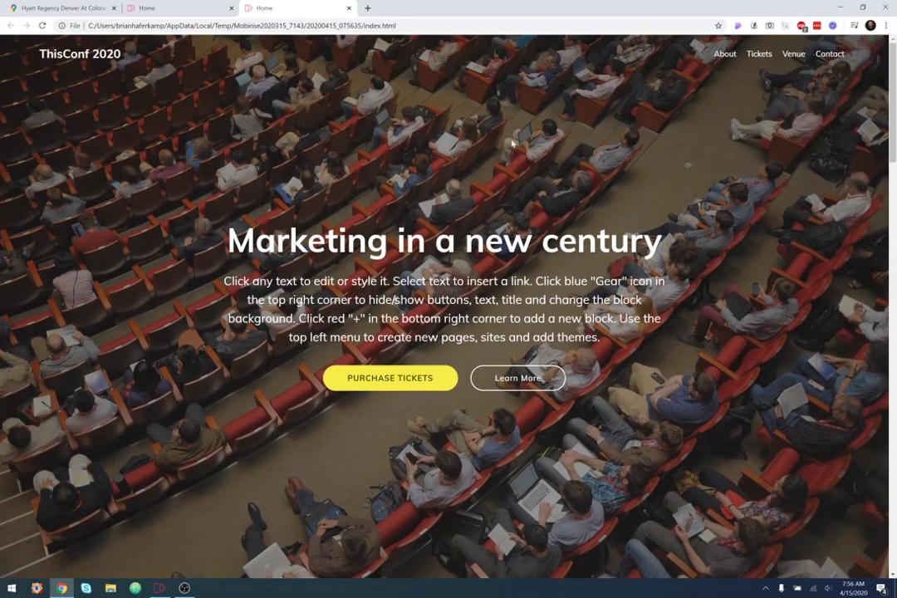
{"action": "scroll", "coordinate": [745, 121], "scroll_direction": "down", "scroll_amount": 10}
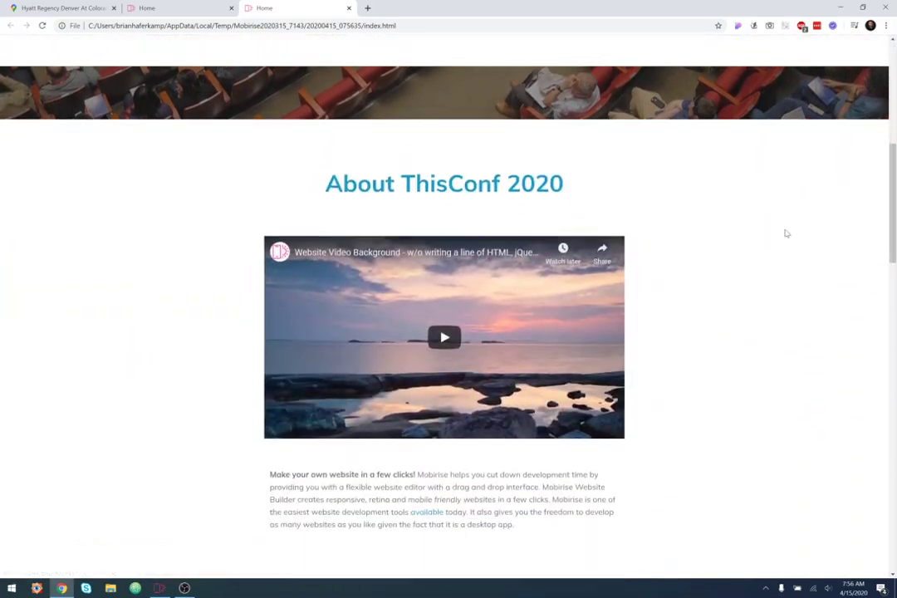
{"action": "scroll", "coordinate": [796, 283], "scroll_direction": "down", "scroll_amount": 5}
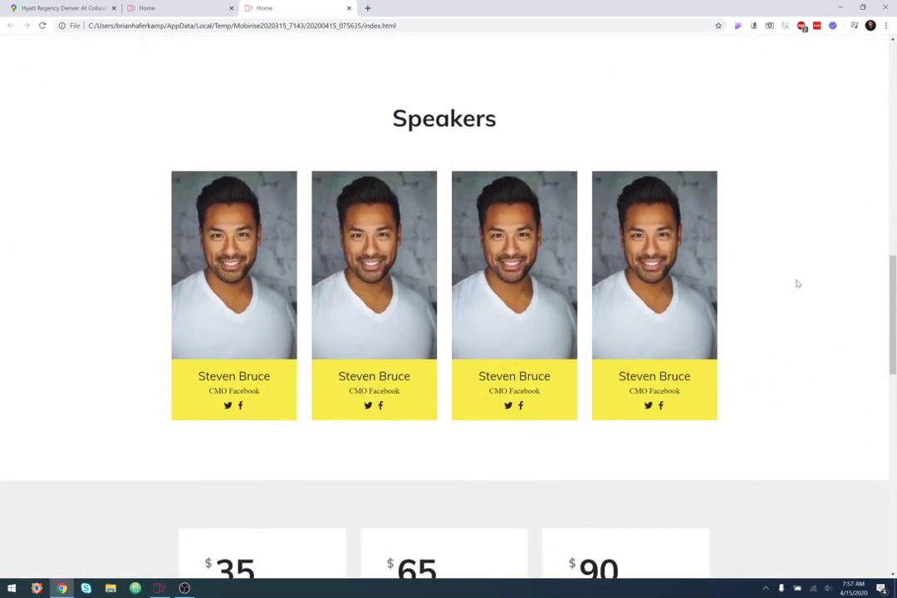
{"action": "scroll", "coordinate": [712, 168], "scroll_direction": "up", "scroll_amount": 5}
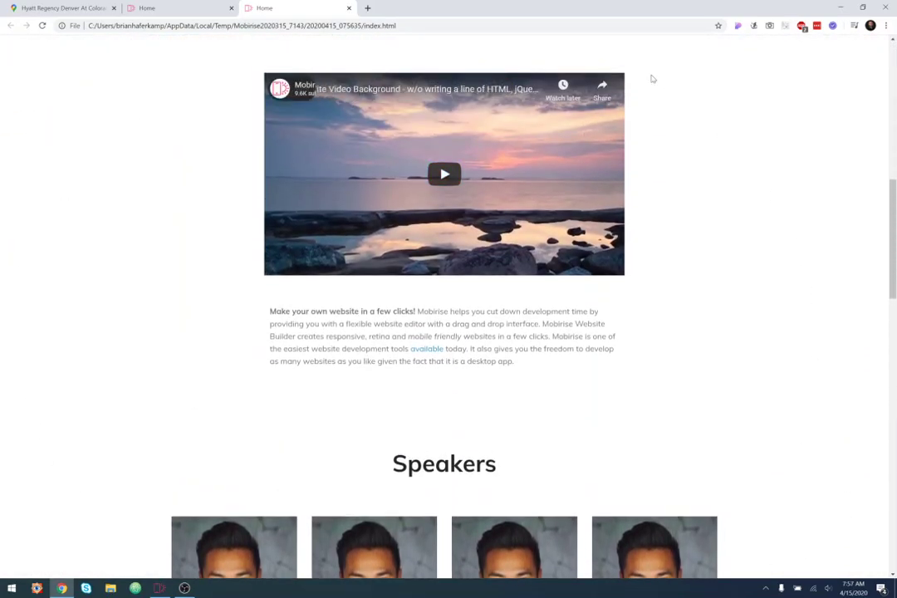
{"action": "scroll", "coordinate": [739, 209], "scroll_direction": "up", "scroll_amount": 10}
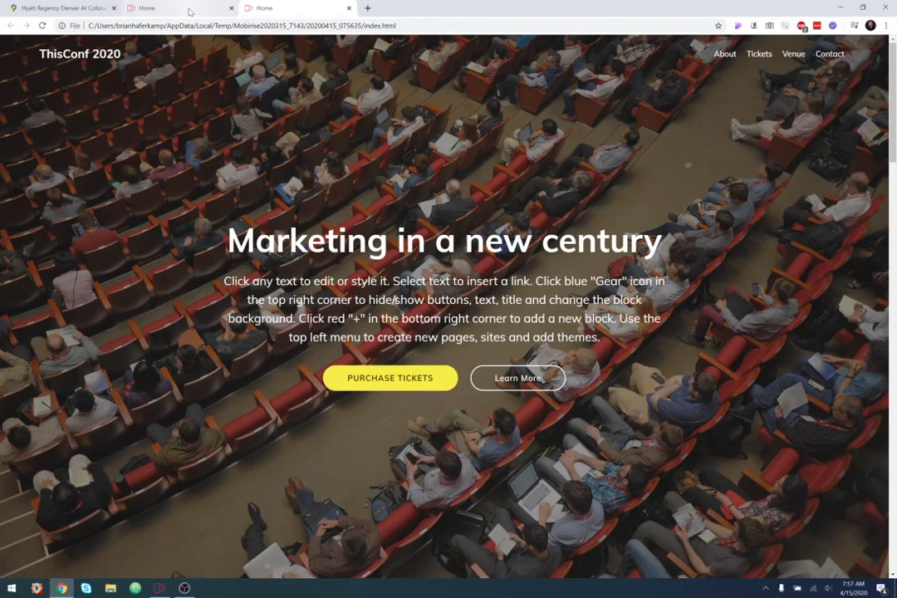
Close the older site preview and the hotel map page, keeping only the latest preview open in the browser.
{"action": "left_click", "coordinate": [190, 10]}
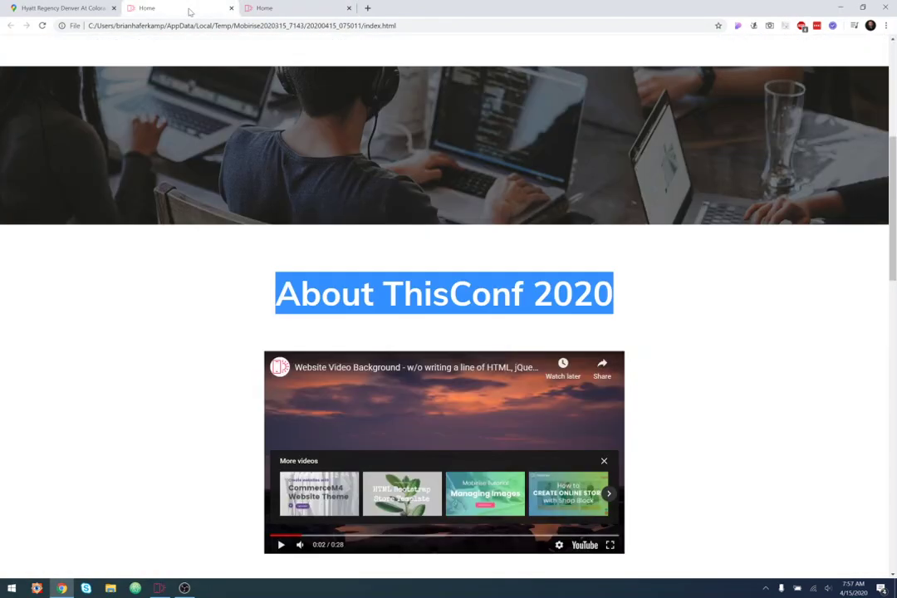
{"action": "left_click", "coordinate": [231, 7]}
{"action": "left_click", "coordinate": [97, 9]}
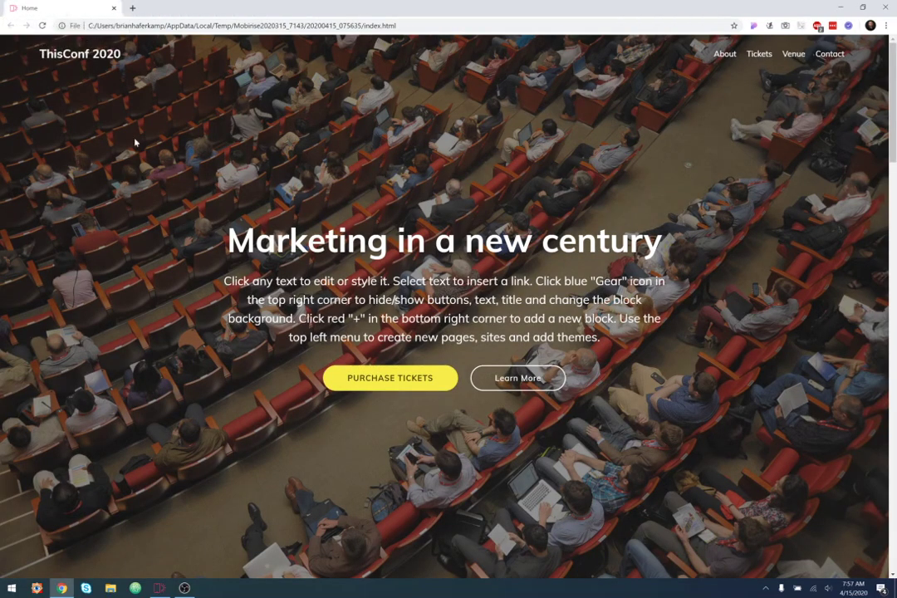
Switch back to Mobirise and add a "Speakers" item between About and Tickets in the site's navigation menu.
{"action": "left_click", "coordinate": [163, 588]}
{"action": "scroll", "coordinate": [731, 161], "scroll_direction": "up", "scroll_amount": 1}
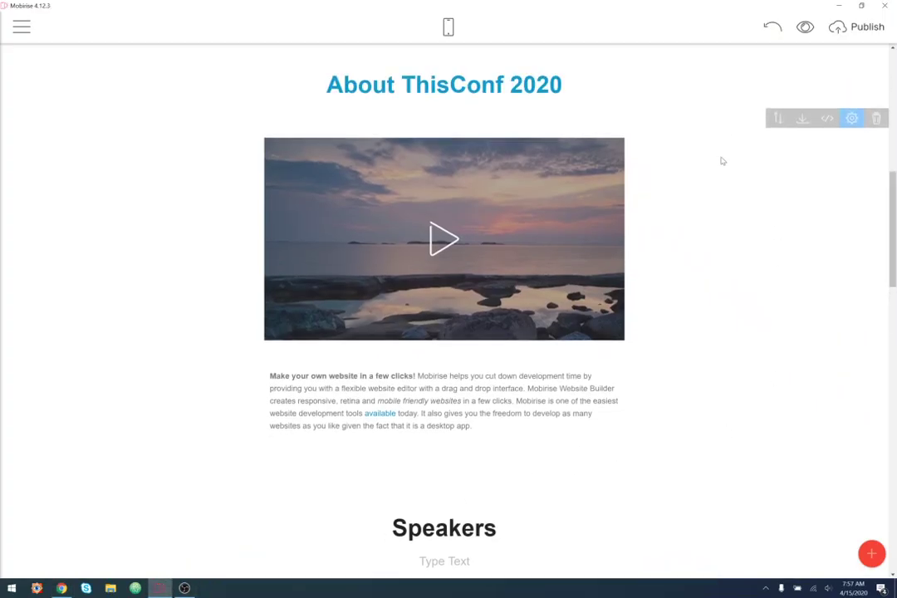
{"action": "scroll", "coordinate": [720, 161], "scroll_direction": "up", "scroll_amount": 5}
{"action": "left_click", "coordinate": [731, 62]}
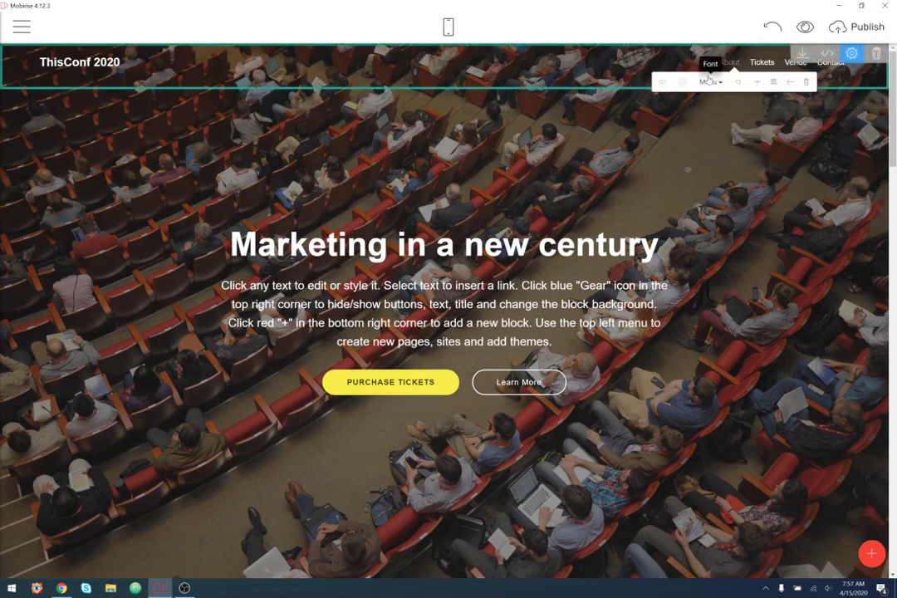
{"action": "left_click", "coordinate": [756, 82]}
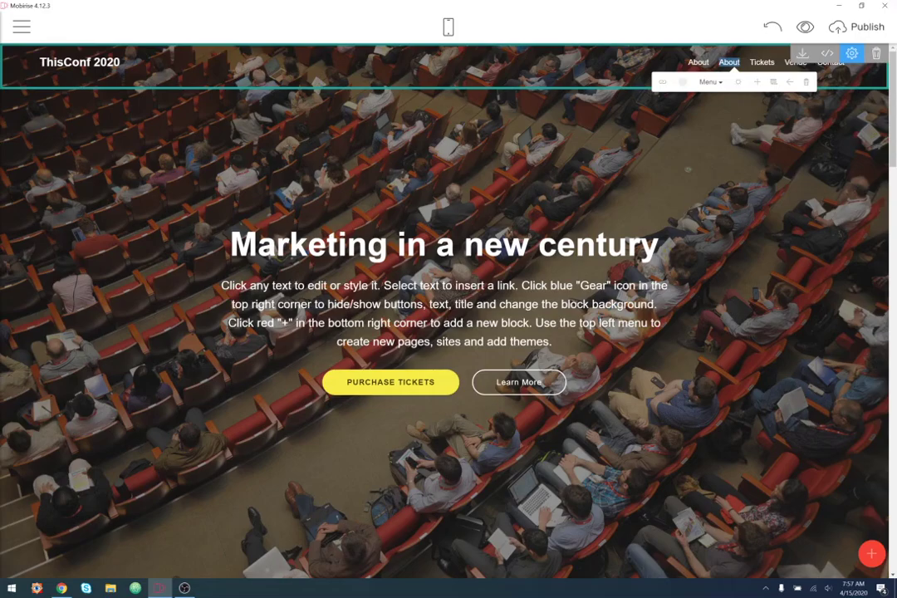
{"action": "type", "text": "Speakers"}
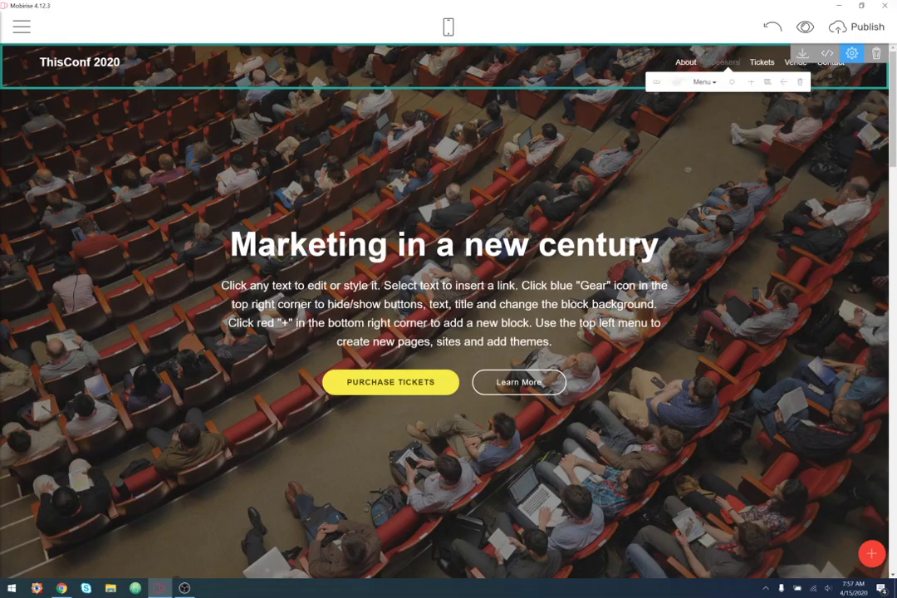
Link the Speakers menu item to the Team 1-d block on the Home page.
{"action": "left_click", "coordinate": [656, 81]}
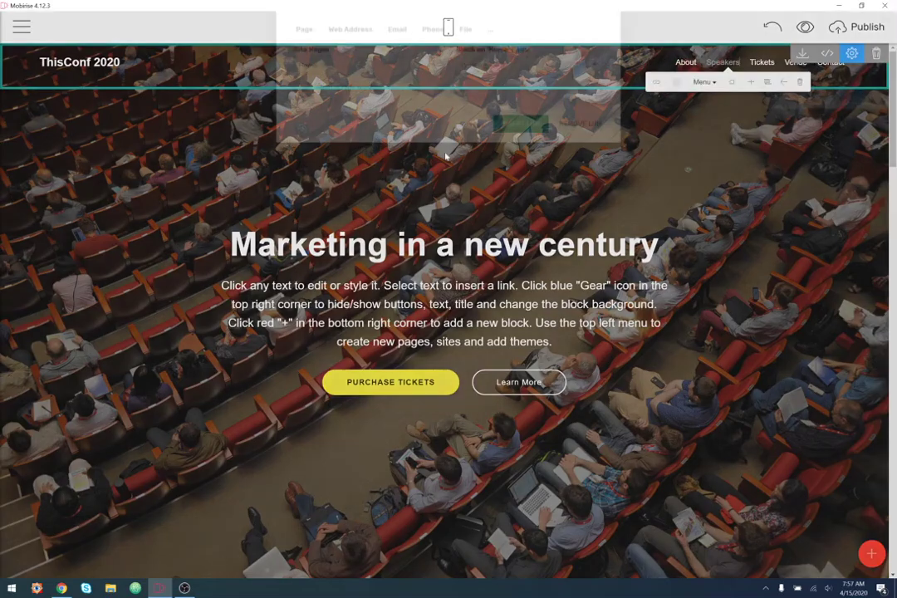
{"action": "left_click", "coordinate": [554, 106]}
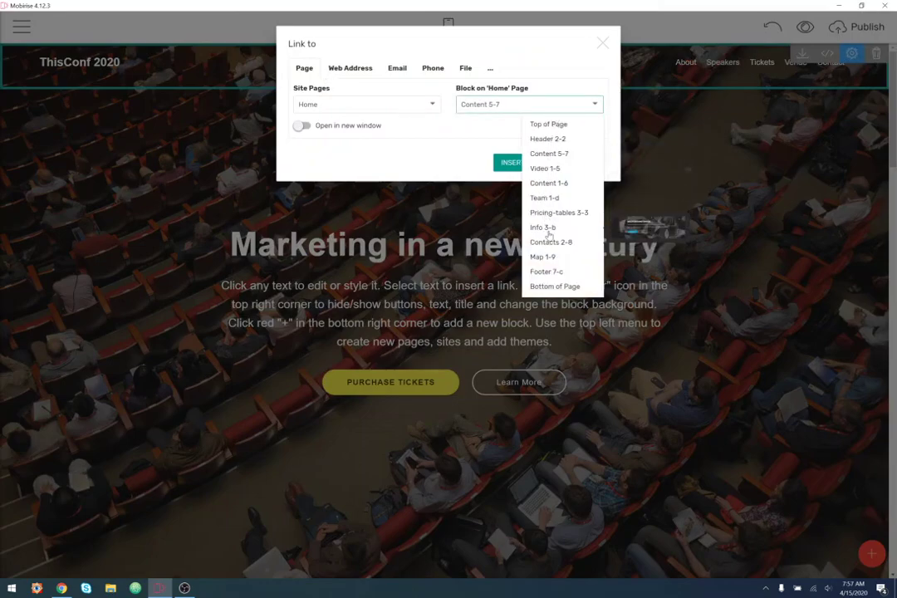
{"action": "left_click", "coordinate": [545, 197]}
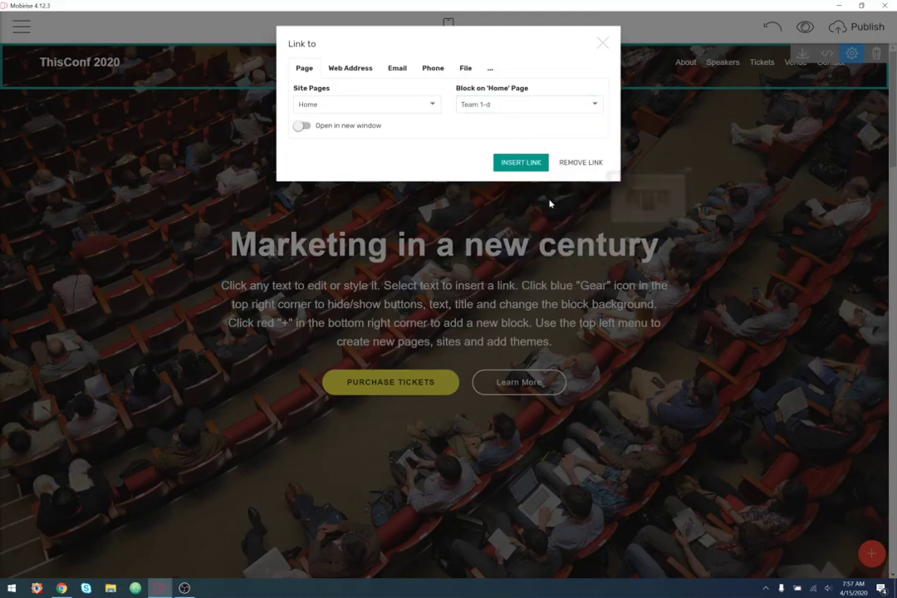
{"action": "left_click", "coordinate": [519, 162]}
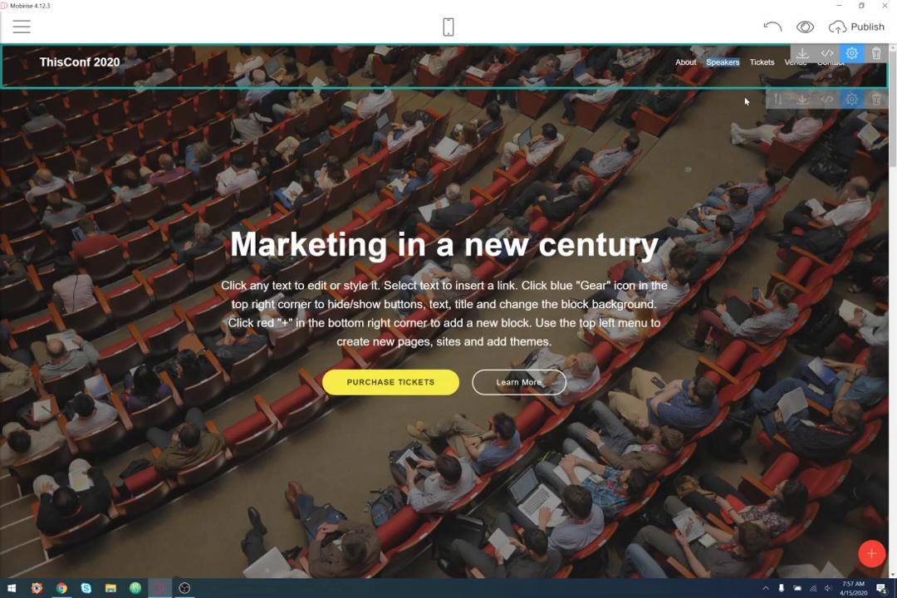
Preview the site in the browser, test the Speakers menu link, and review the whole page from the hero to the footer.
{"action": "left_click", "coordinate": [805, 30]}
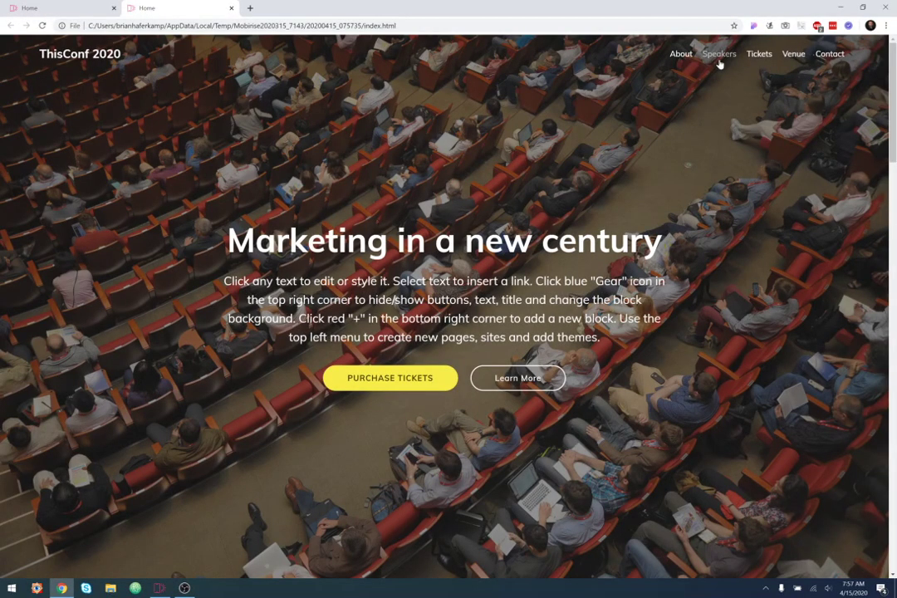
{"action": "left_click", "coordinate": [718, 55]}
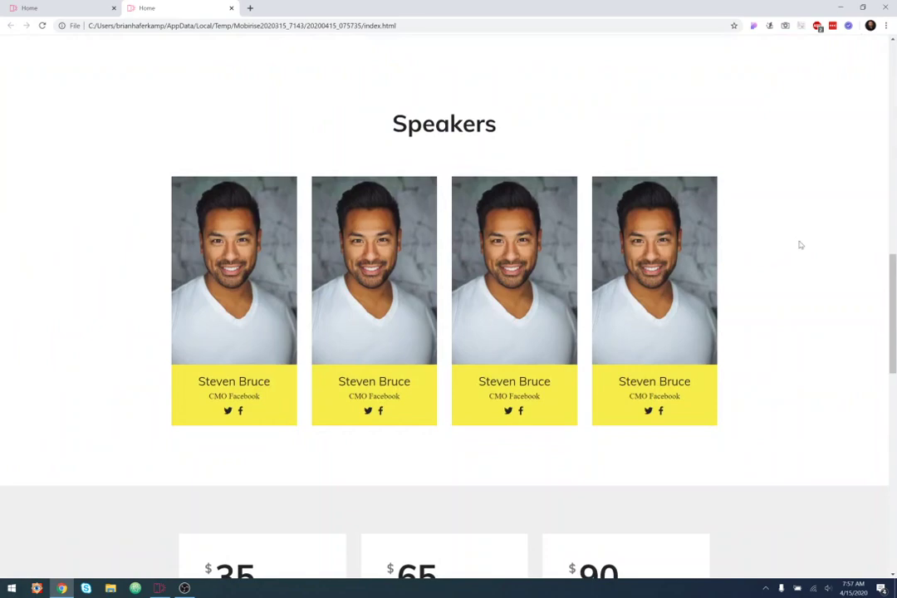
{"action": "scroll", "coordinate": [801, 249], "scroll_direction": "up", "scroll_amount": 6}
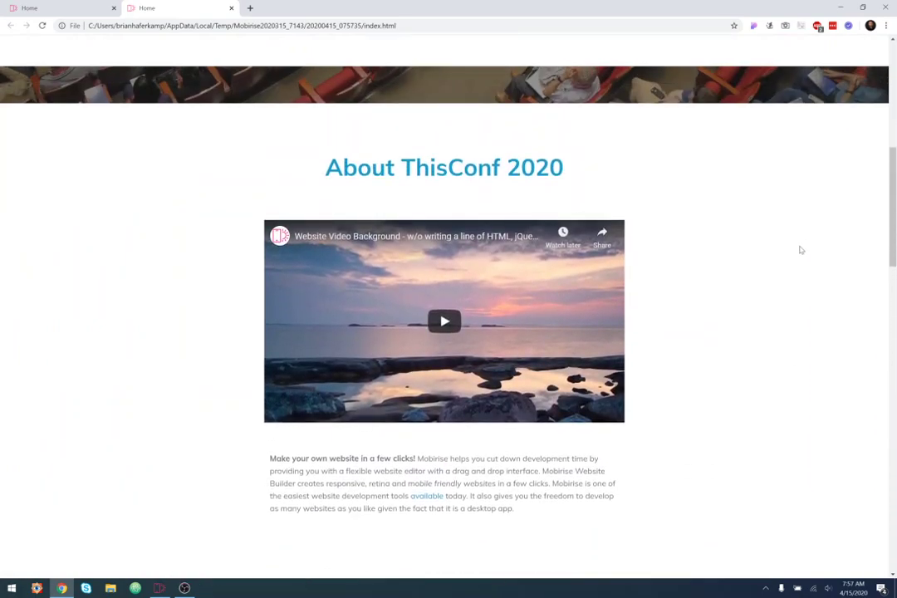
{"action": "scroll", "coordinate": [797, 254], "scroll_direction": "up", "scroll_amount": 8}
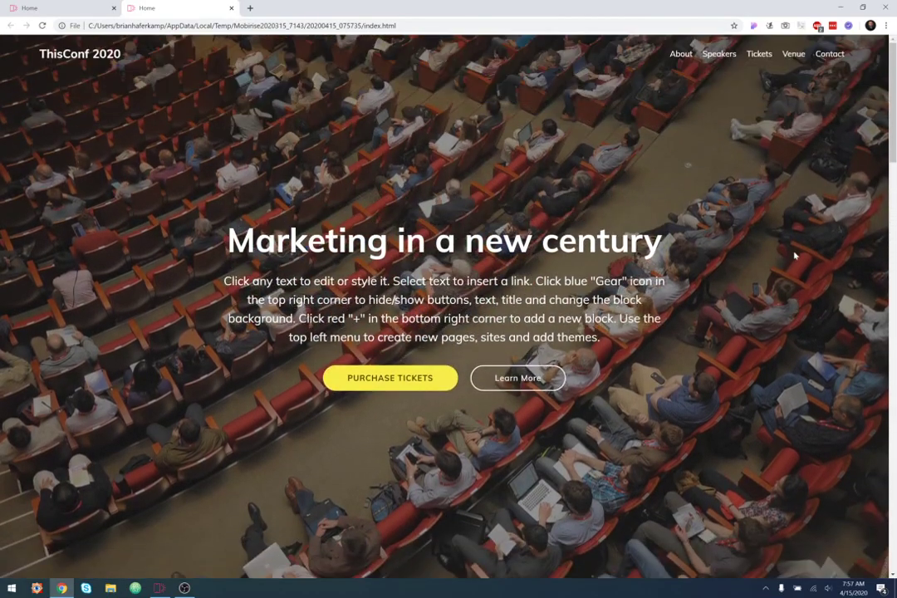
{"action": "scroll", "coordinate": [780, 275], "scroll_direction": "down", "scroll_amount": 12}
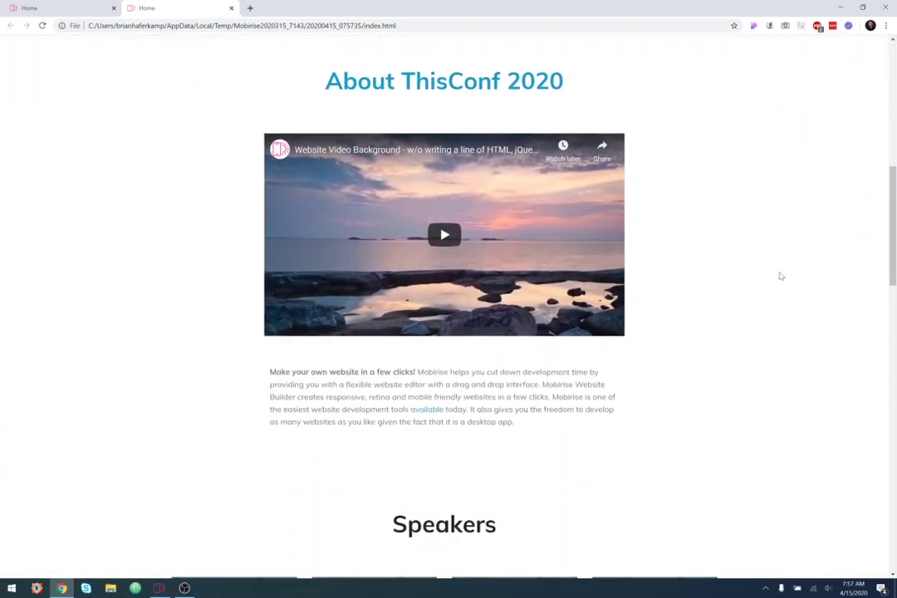
{"action": "scroll", "coordinate": [779, 279], "scroll_direction": "down", "scroll_amount": 5}
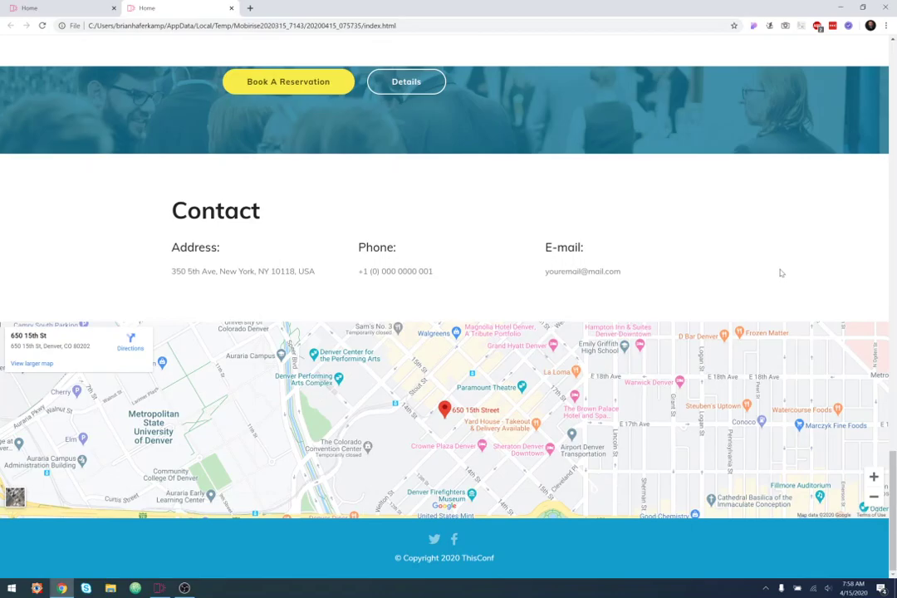
{"action": "scroll", "coordinate": [776, 278], "scroll_direction": "up", "scroll_amount": 20}
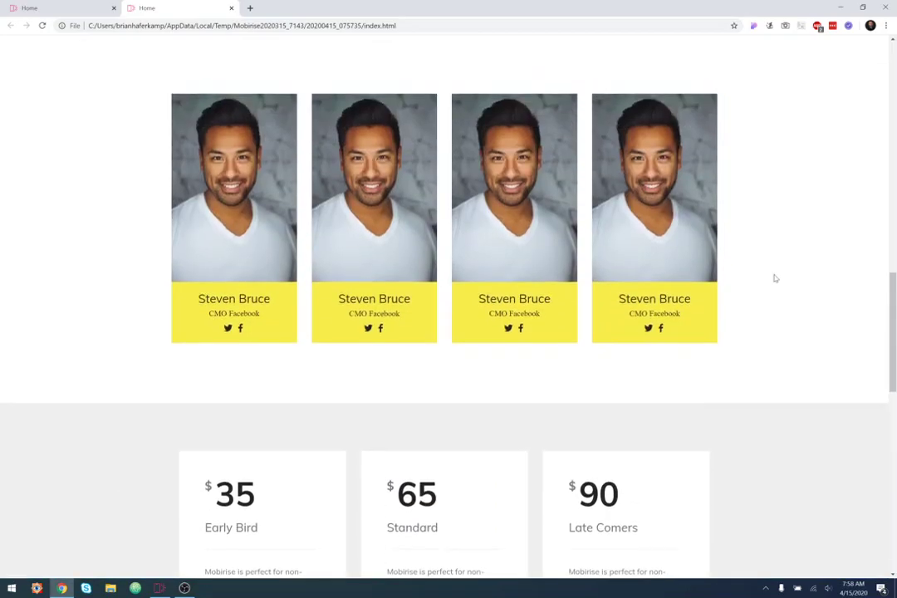